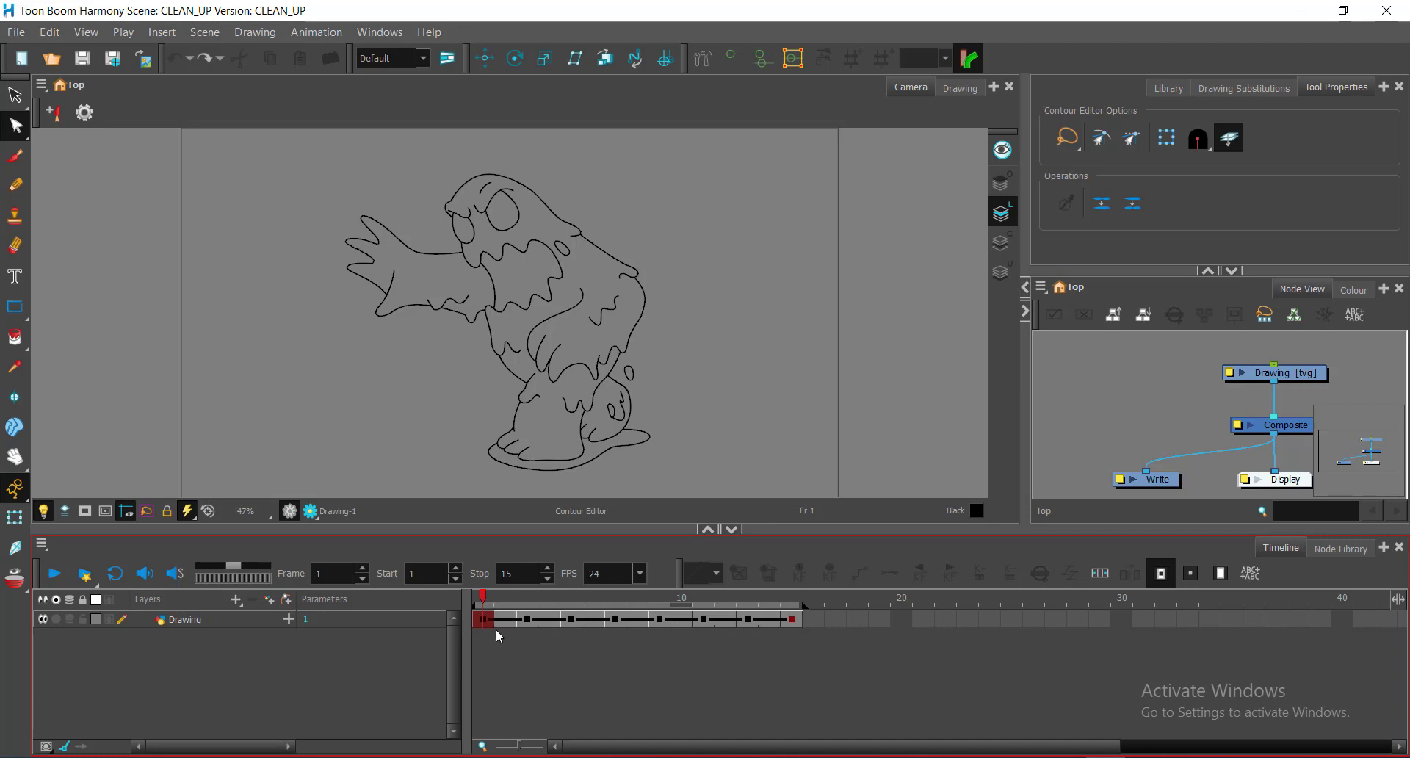
Step: Scrub through frames 3 and 7 of the monster animation, then return to frame 1
{"action": "left_click", "coordinate": [526, 619]}
{"action": "left_click", "coordinate": [572, 599]}
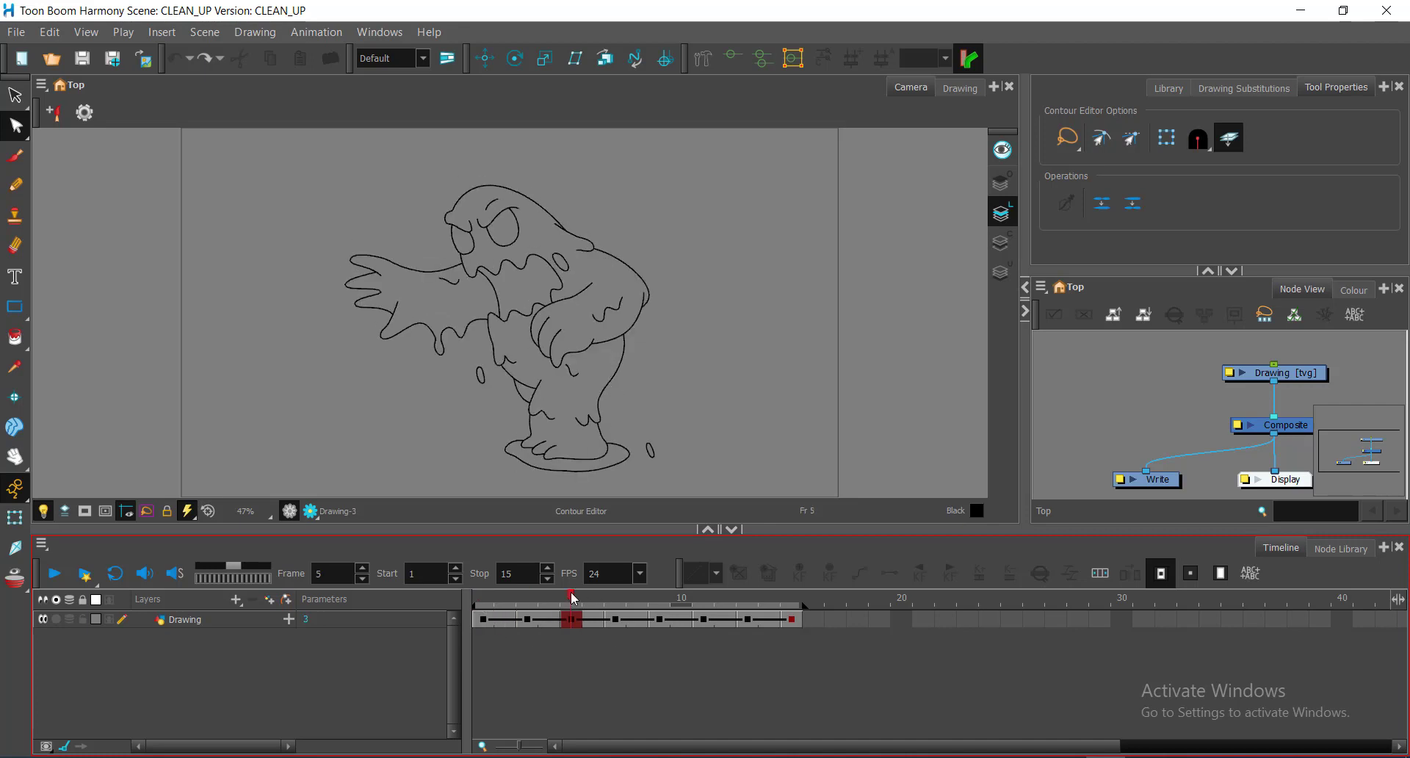
{"action": "left_click", "coordinate": [614, 599]}
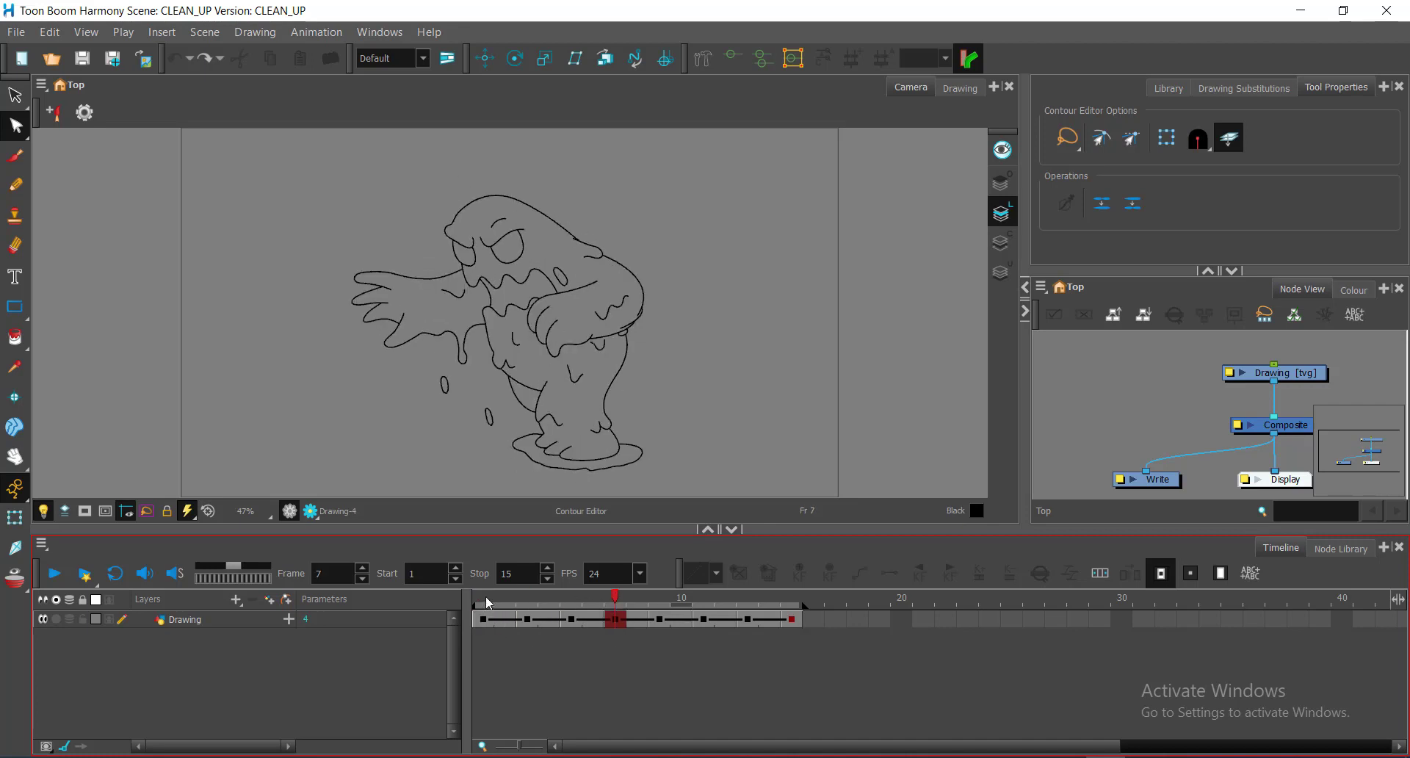
{"action": "left_click", "coordinate": [481, 597]}
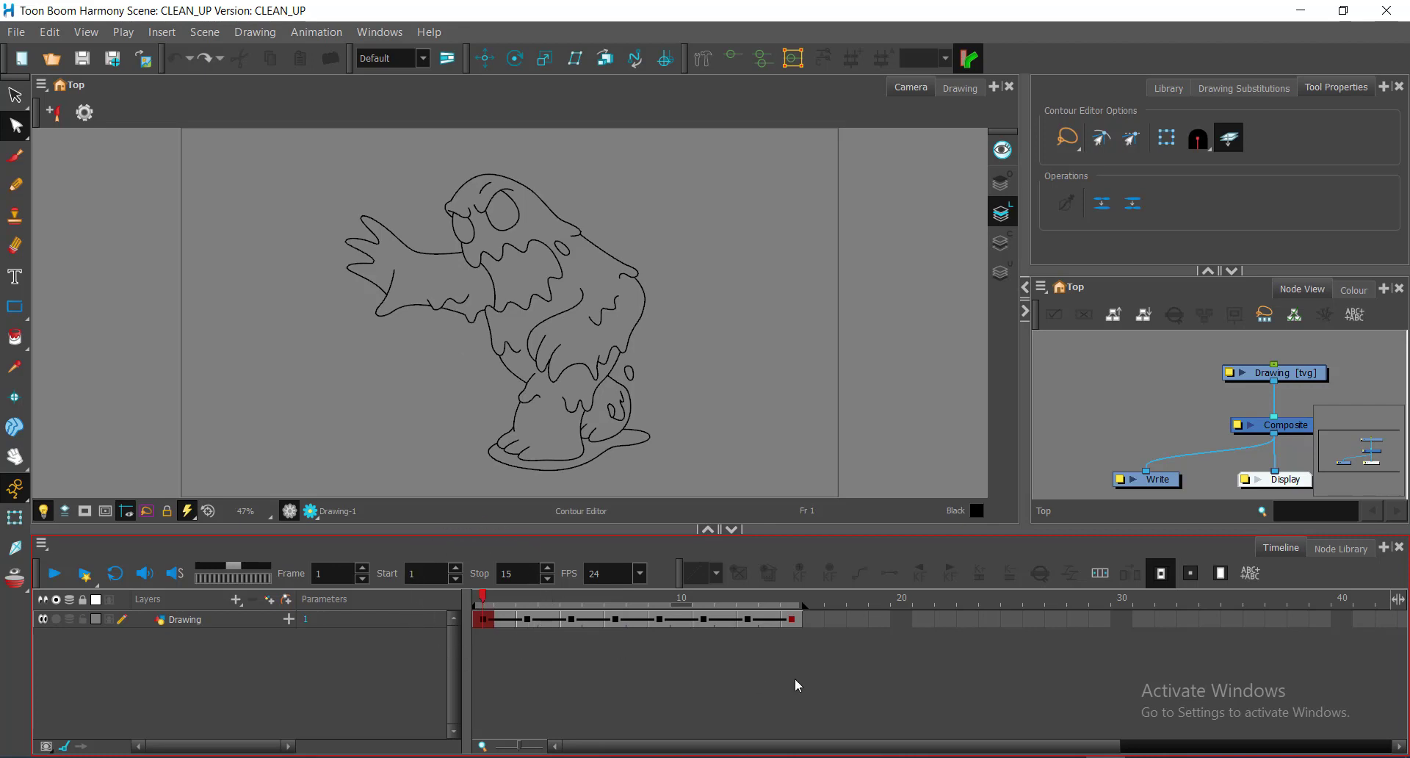
Step: Recenter the node graph view and select the Drawing node
{"action": "left_click", "coordinate": [1220, 425]}
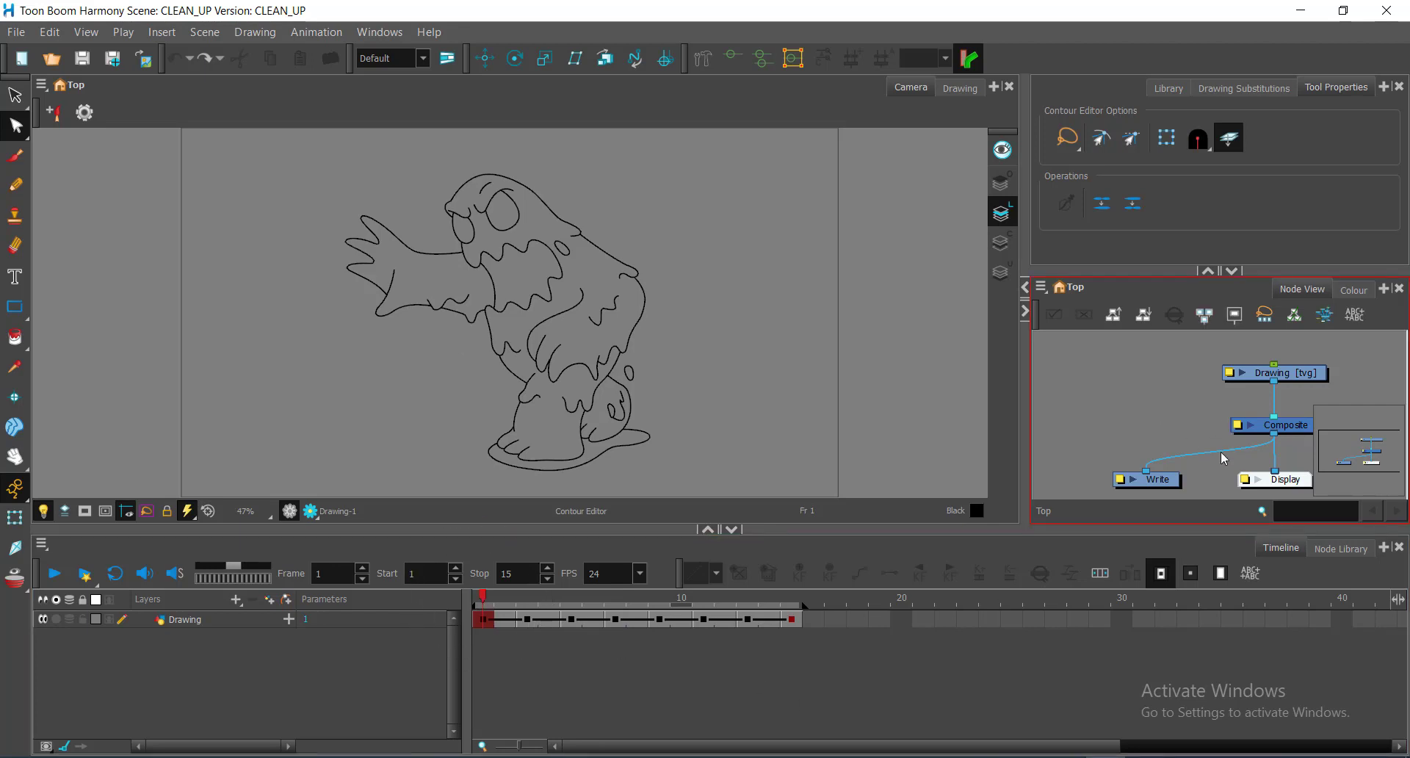
{"action": "left_click", "coordinate": [513, 584]}
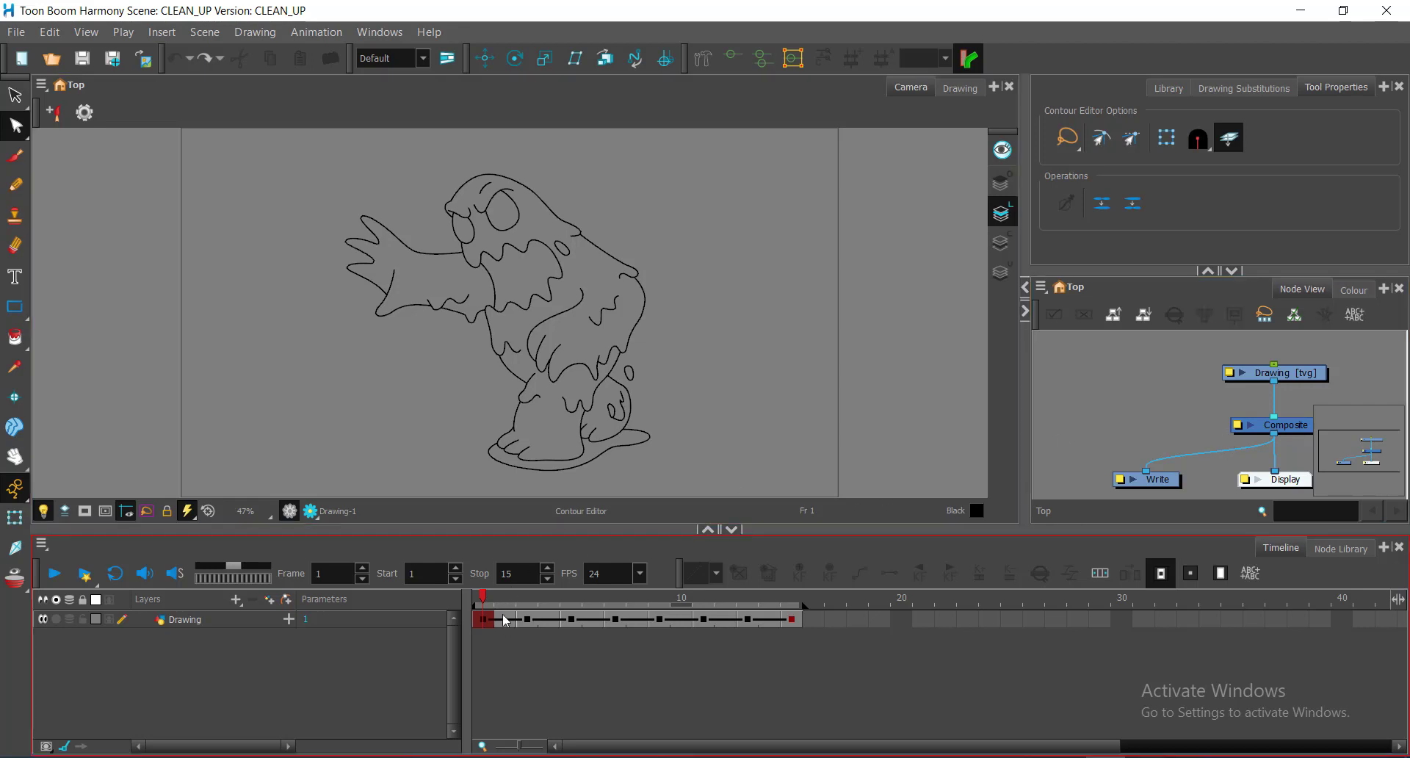
{"action": "left_click", "coordinate": [1184, 436]}
{"action": "left_click_drag", "start_coordinate": [1226, 406], "coordinate": [1170, 397]}
{"action": "left_click", "coordinate": [1297, 400]}
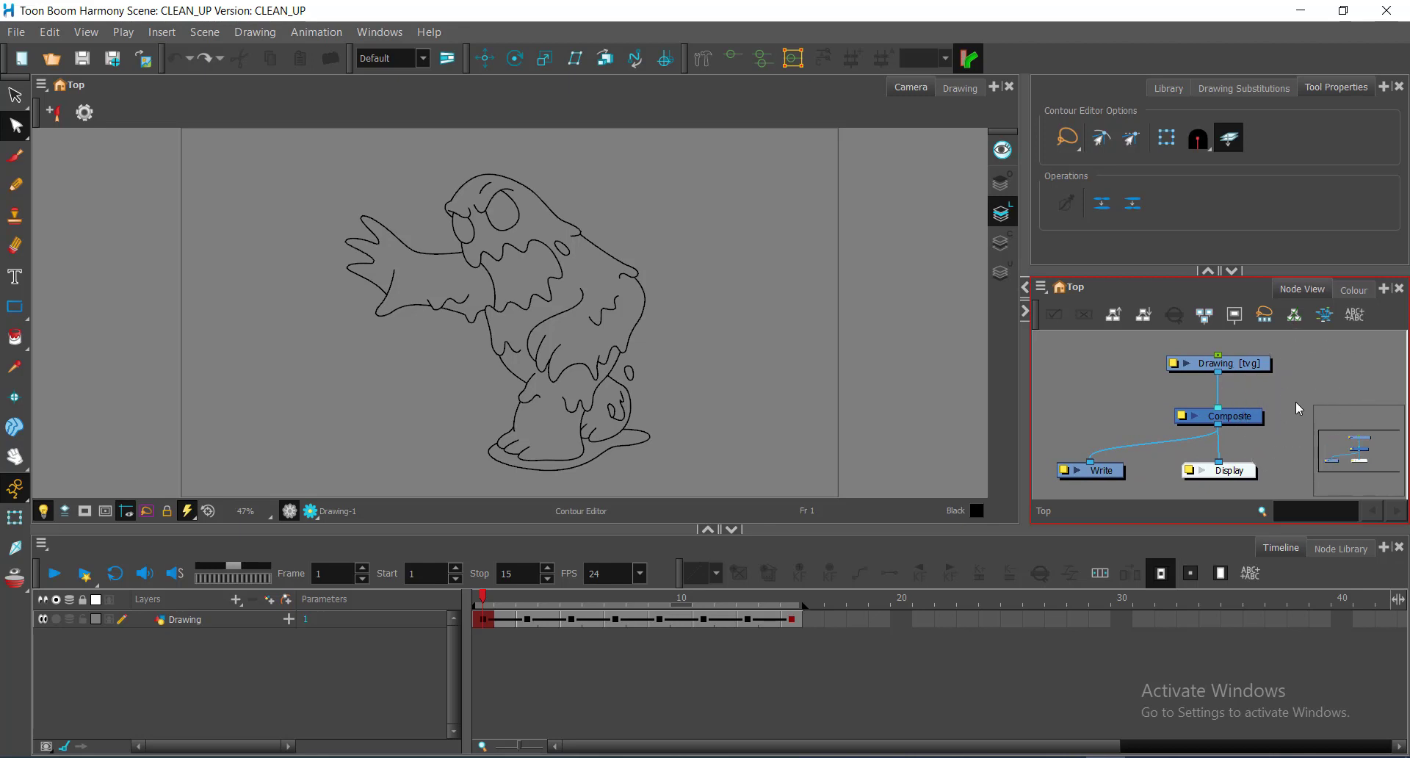
{"action": "left_click", "coordinate": [1237, 370]}
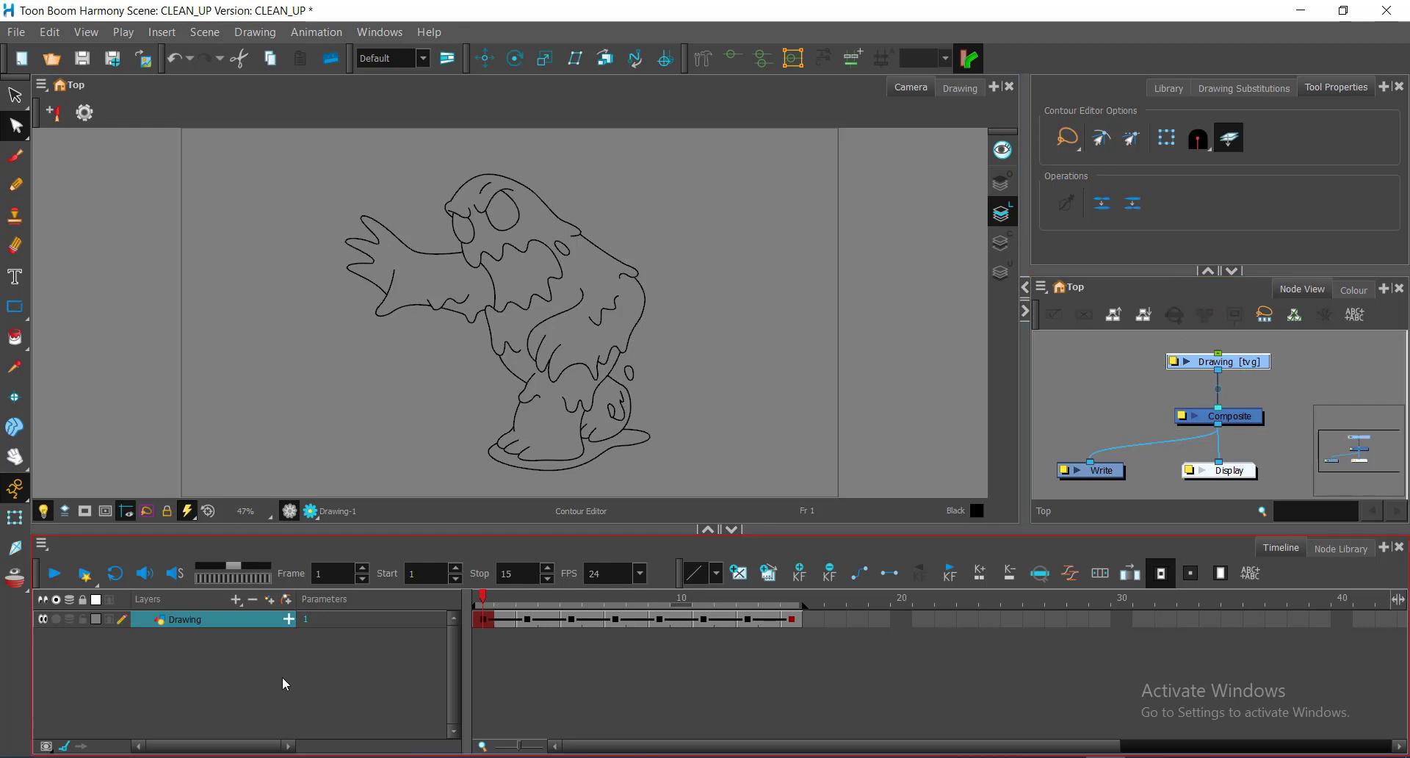
Step: Select the Drawing layer, then zoom the timeline out to show more frames
{"action": "left_click", "coordinate": [238, 623]}
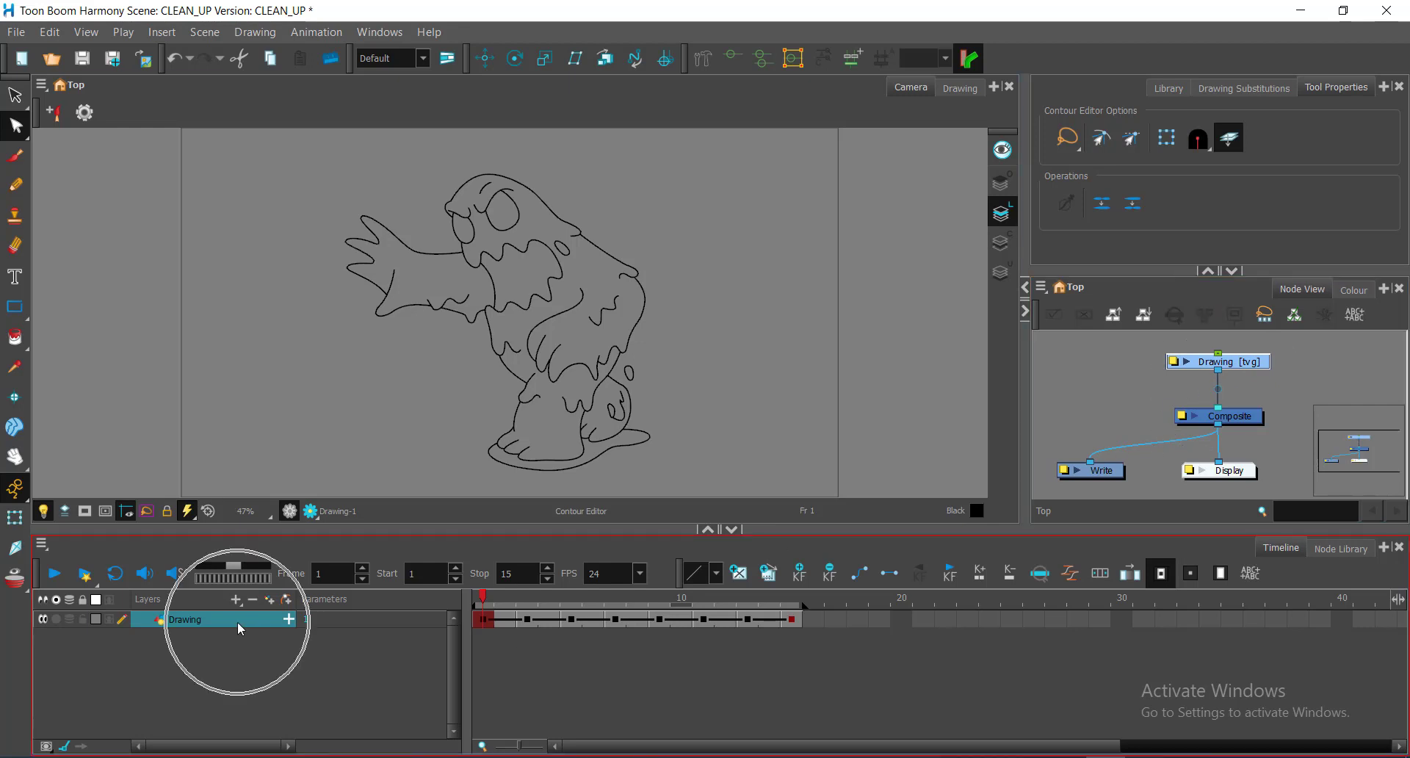
{"action": "left_click", "coordinate": [541, 657]}
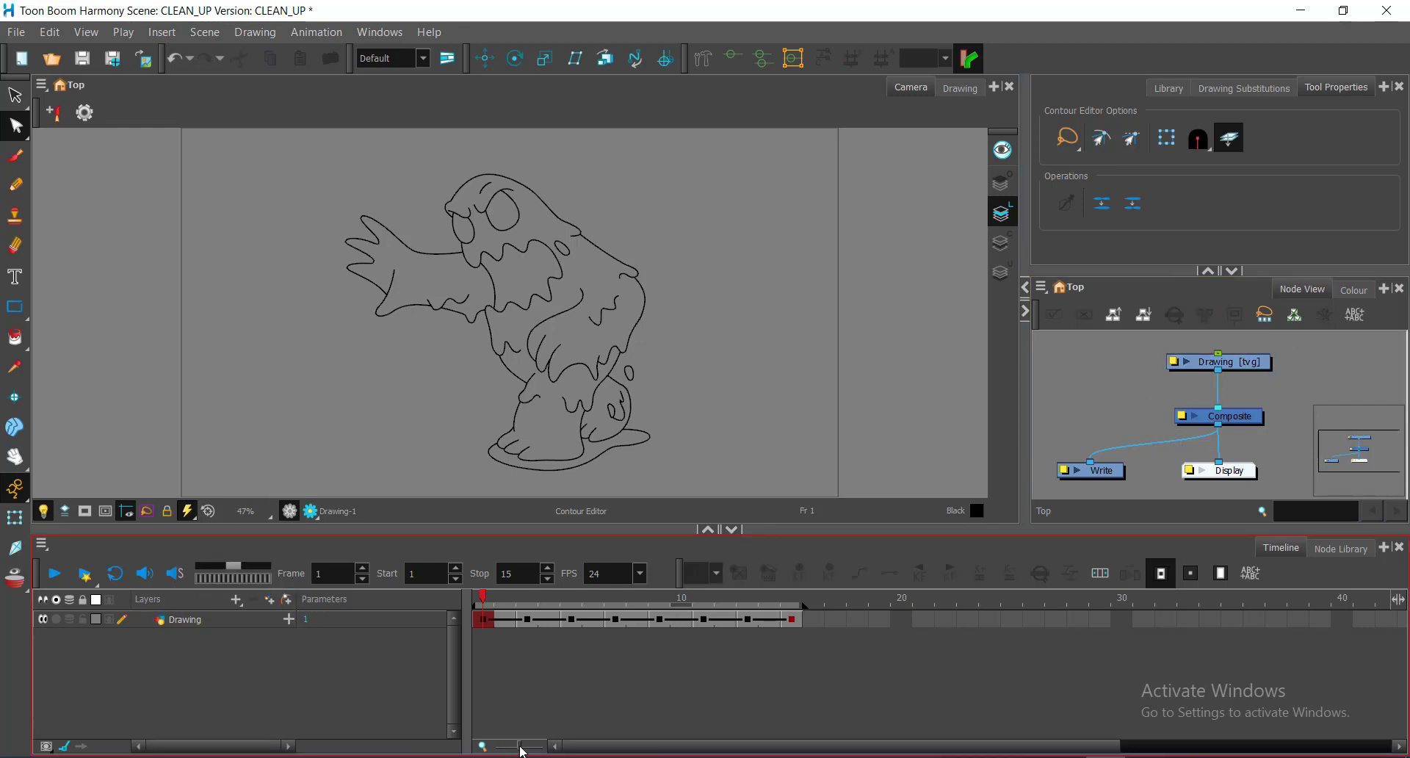
{"action": "left_click_drag", "start_coordinate": [520, 746], "coordinate": [521, 736]}
{"action": "left_click", "coordinate": [678, 659]}
{"action": "left_click", "coordinate": [710, 646]}
{"action": "left_click", "coordinate": [812, 691]}
{"action": "left_click", "coordinate": [813, 690]}
Step: Play the animation, then change the playback Stop frame from 60 to 15
{"action": "left_click", "coordinate": [55, 577]}
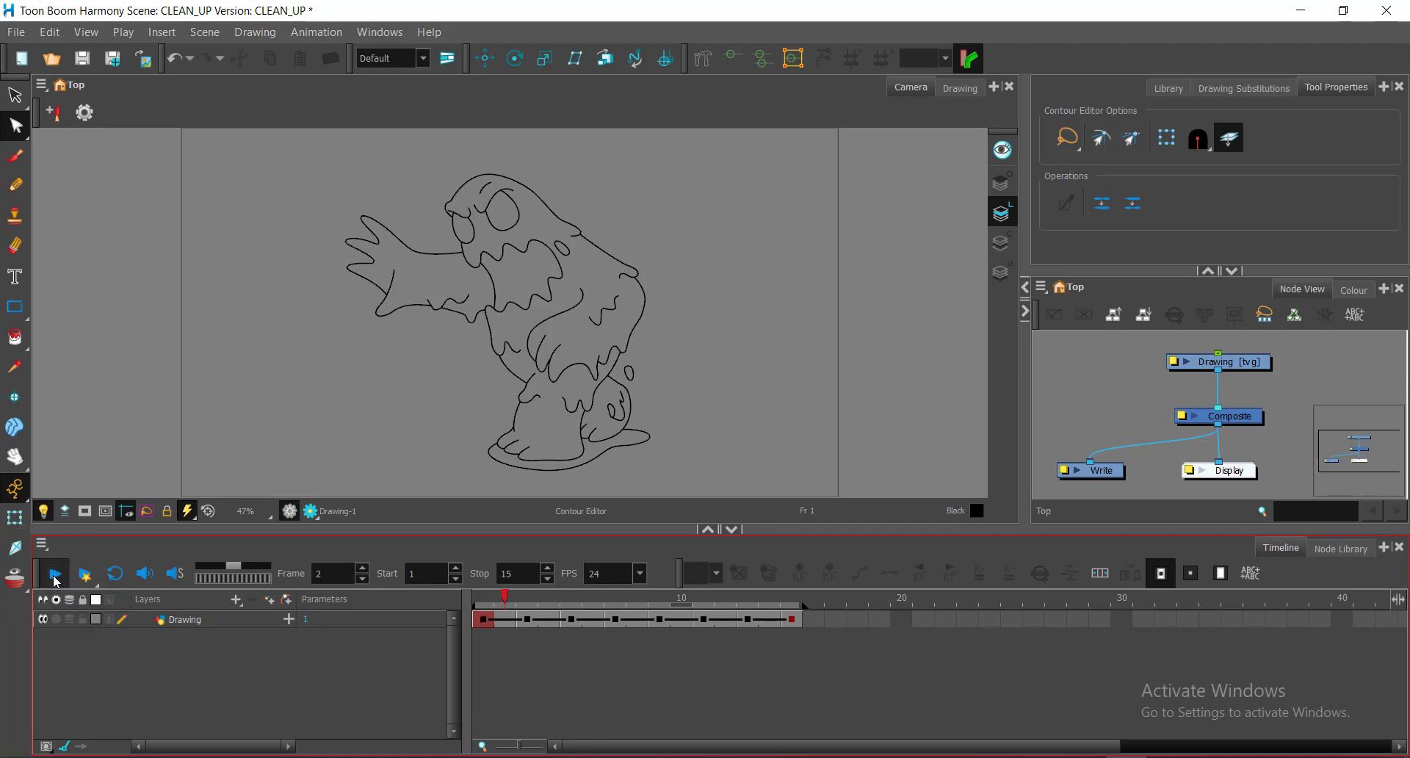
{"action": "left_click", "coordinate": [55, 576]}
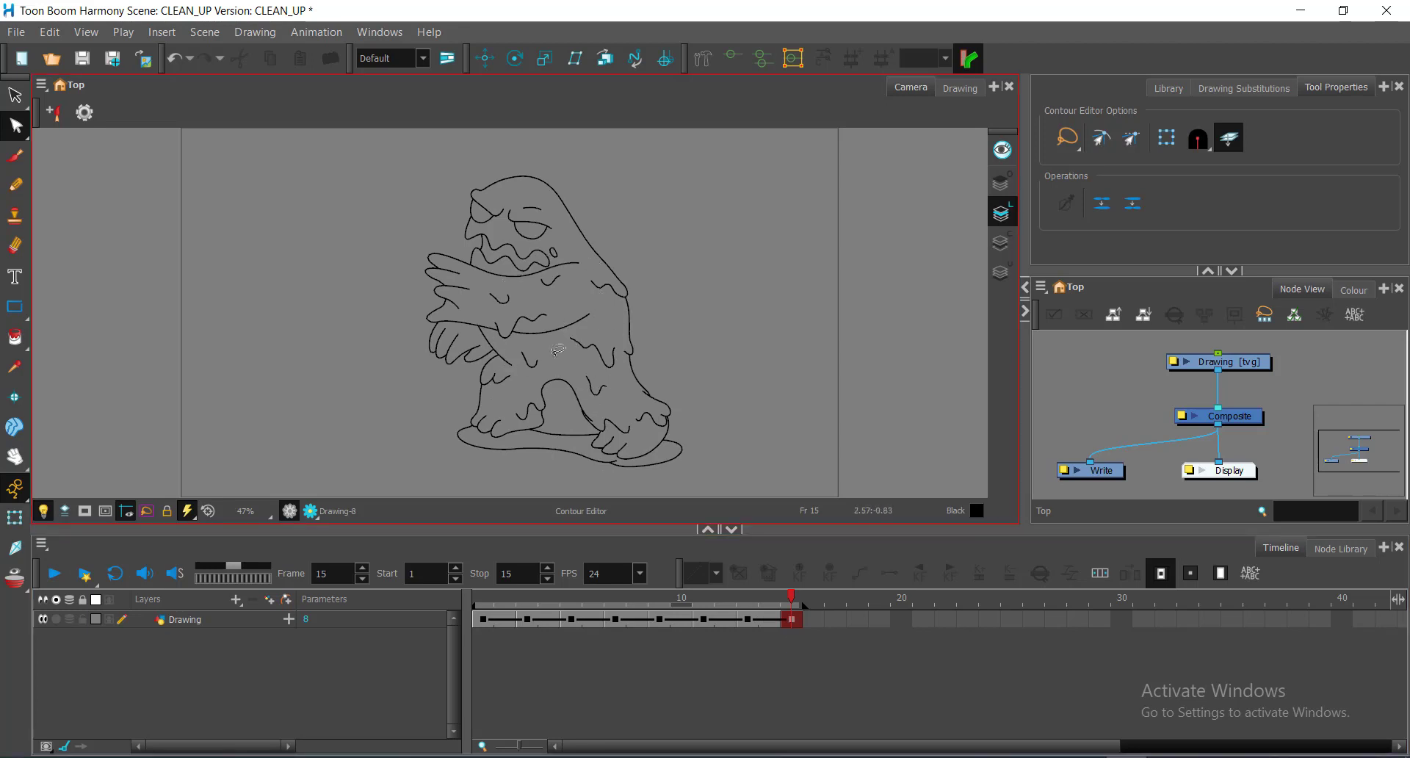
{"action": "double_click", "coordinate": [519, 573]}
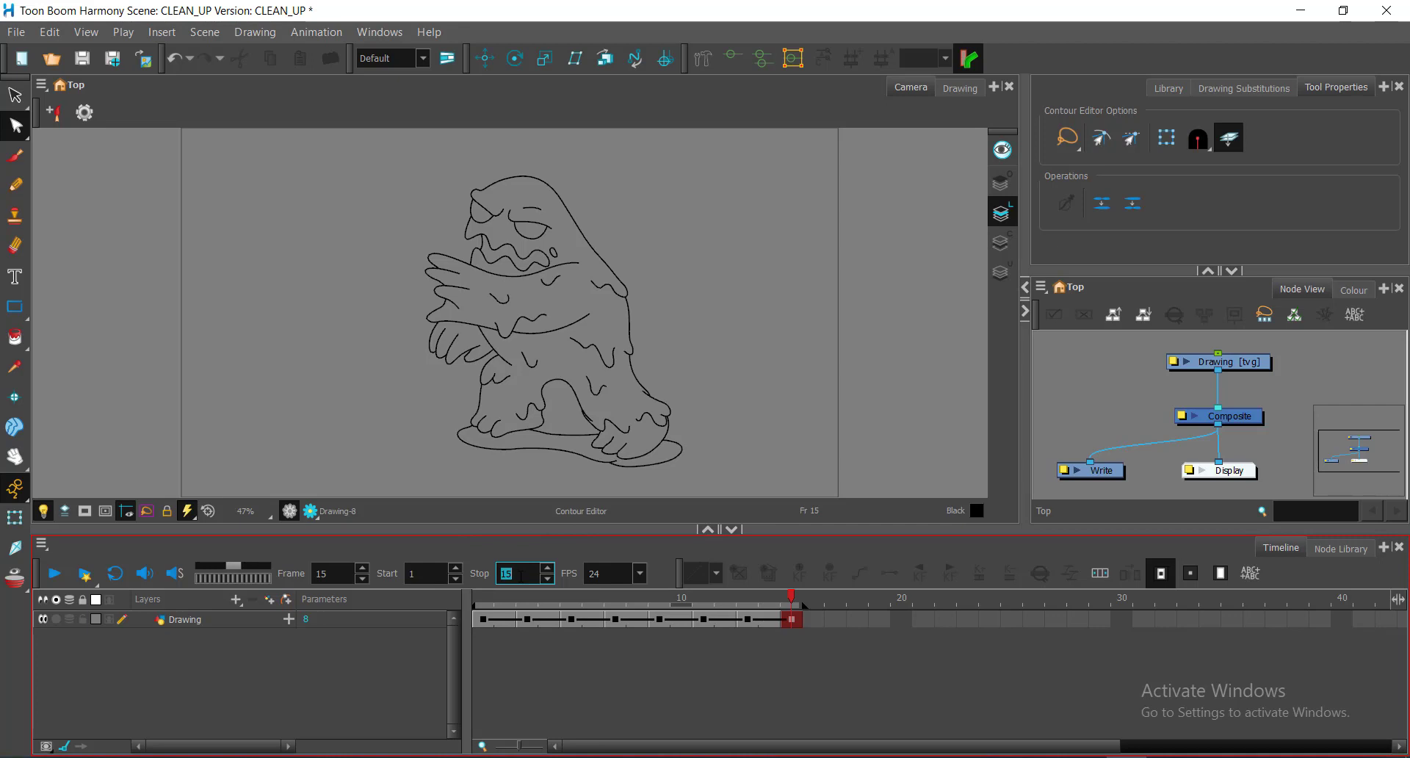
{"action": "type", "text": "60"}
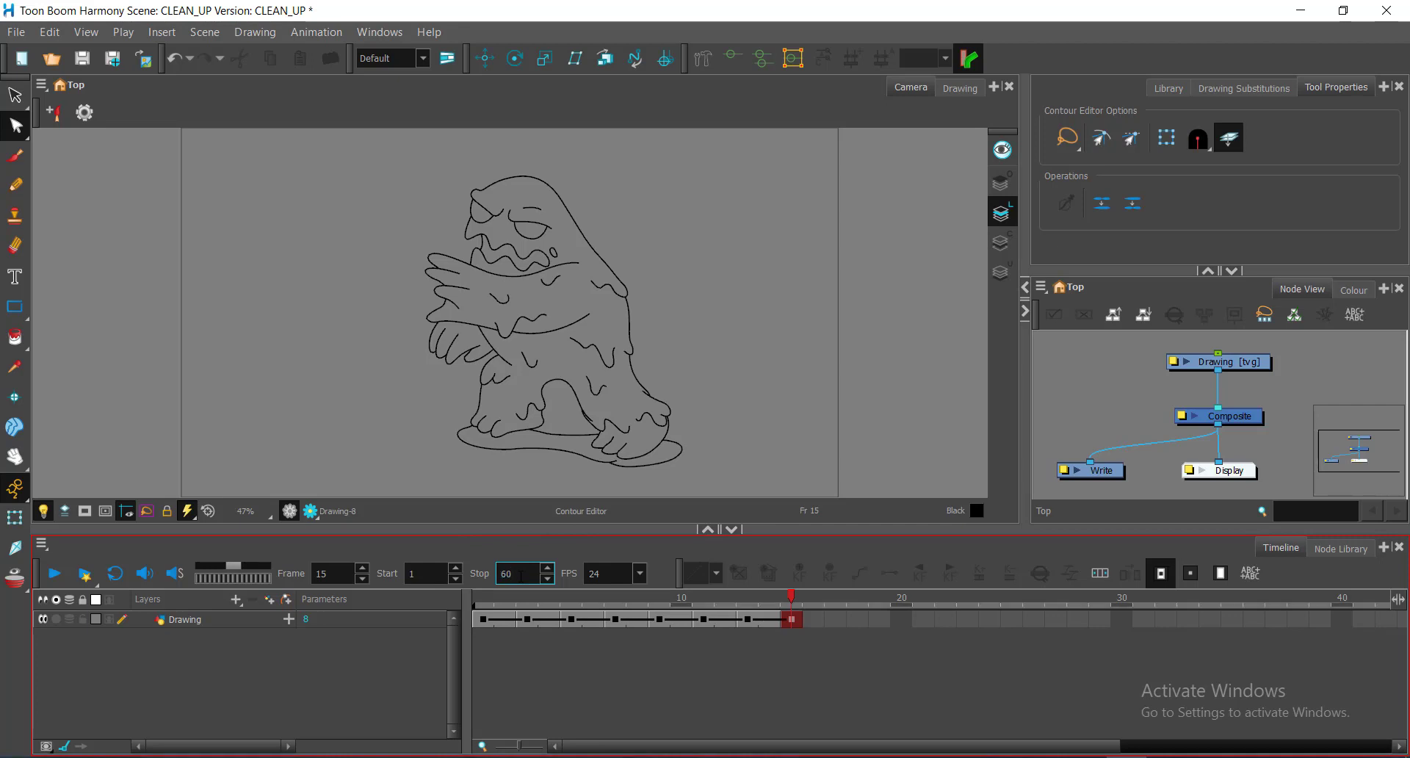
{"action": "key", "text": "BackSpace"}
{"action": "key", "text": "BackSpace"}
{"action": "type", "text": "15"}
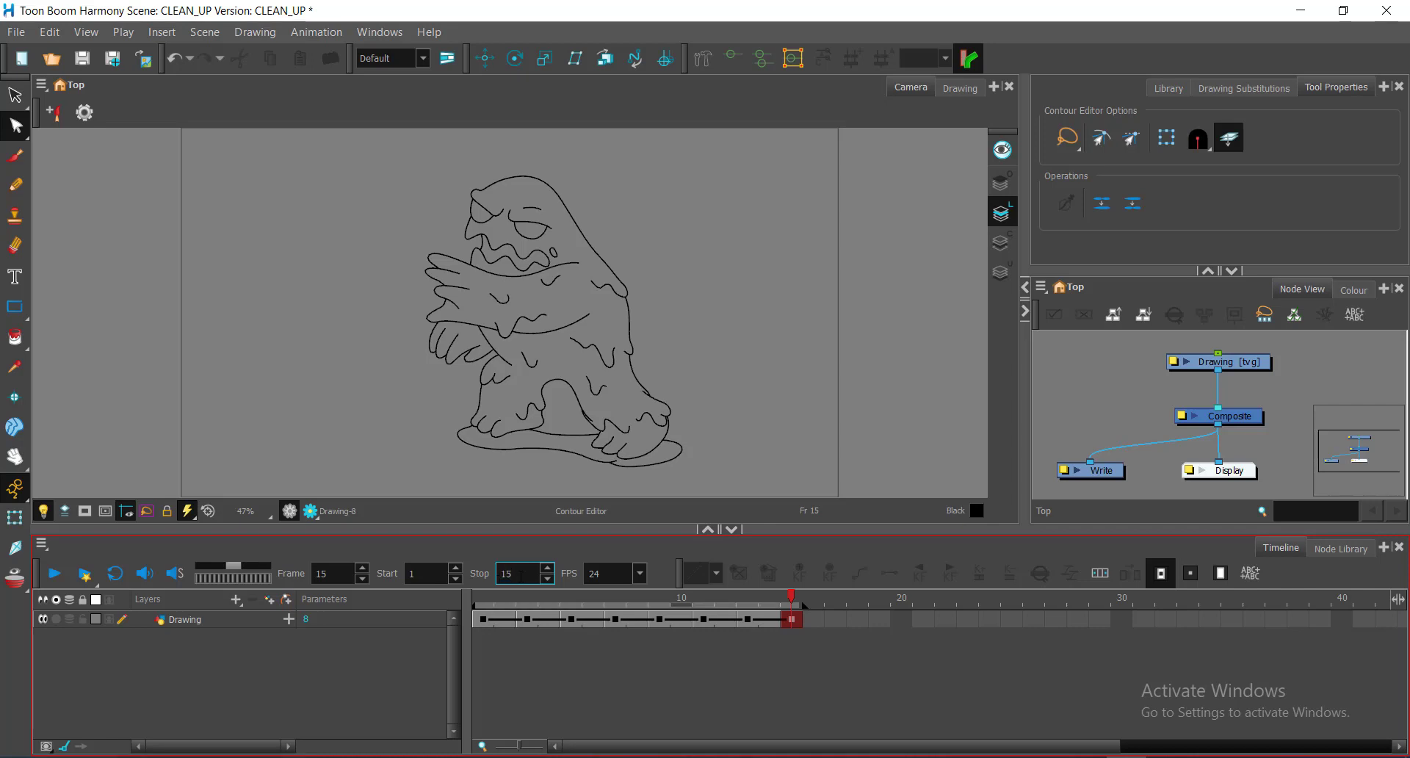
{"action": "double_click", "coordinate": [520, 575]}
{"action": "key", "text": "Return"}
Step: Play the 15-frame loop through to the final frame 15
{"action": "left_click", "coordinate": [792, 688]}
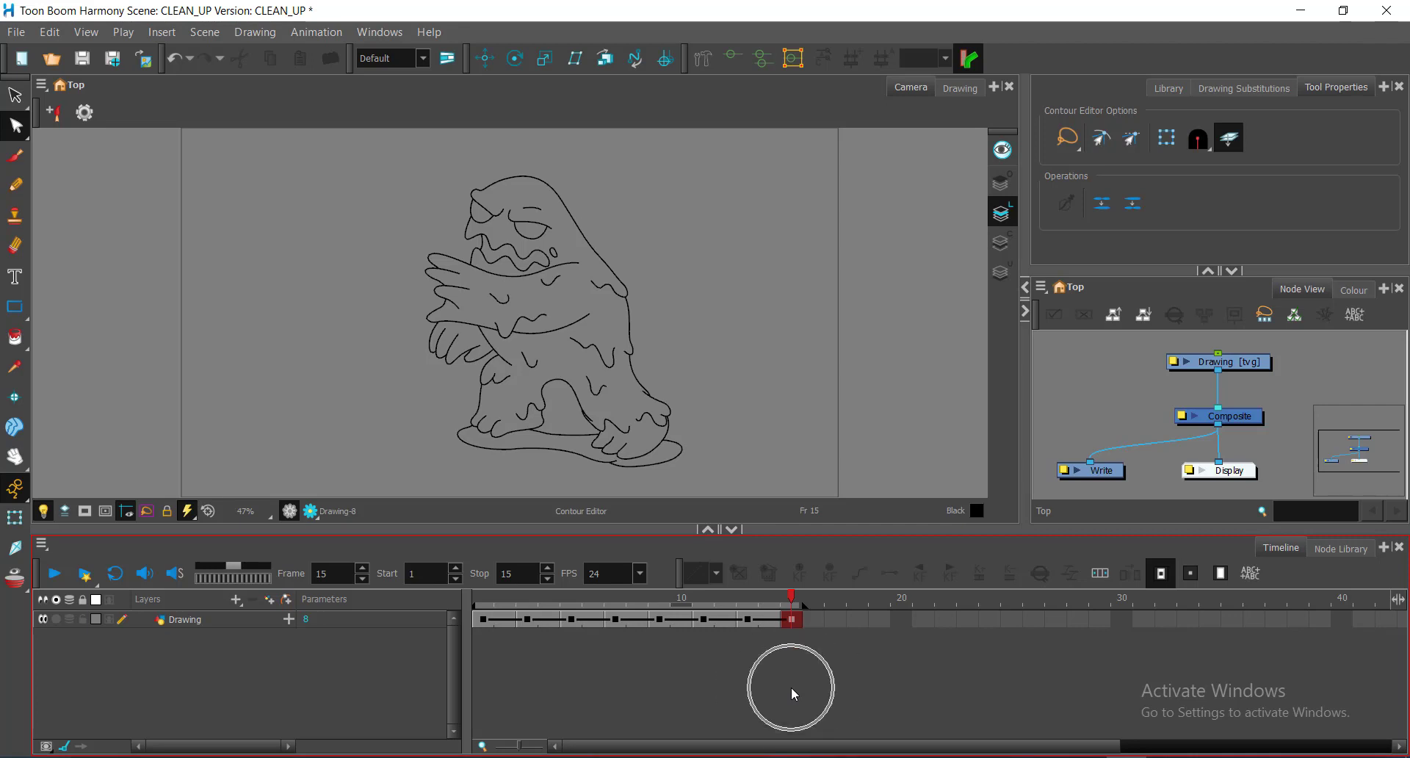
{"action": "left_click", "coordinate": [56, 580]}
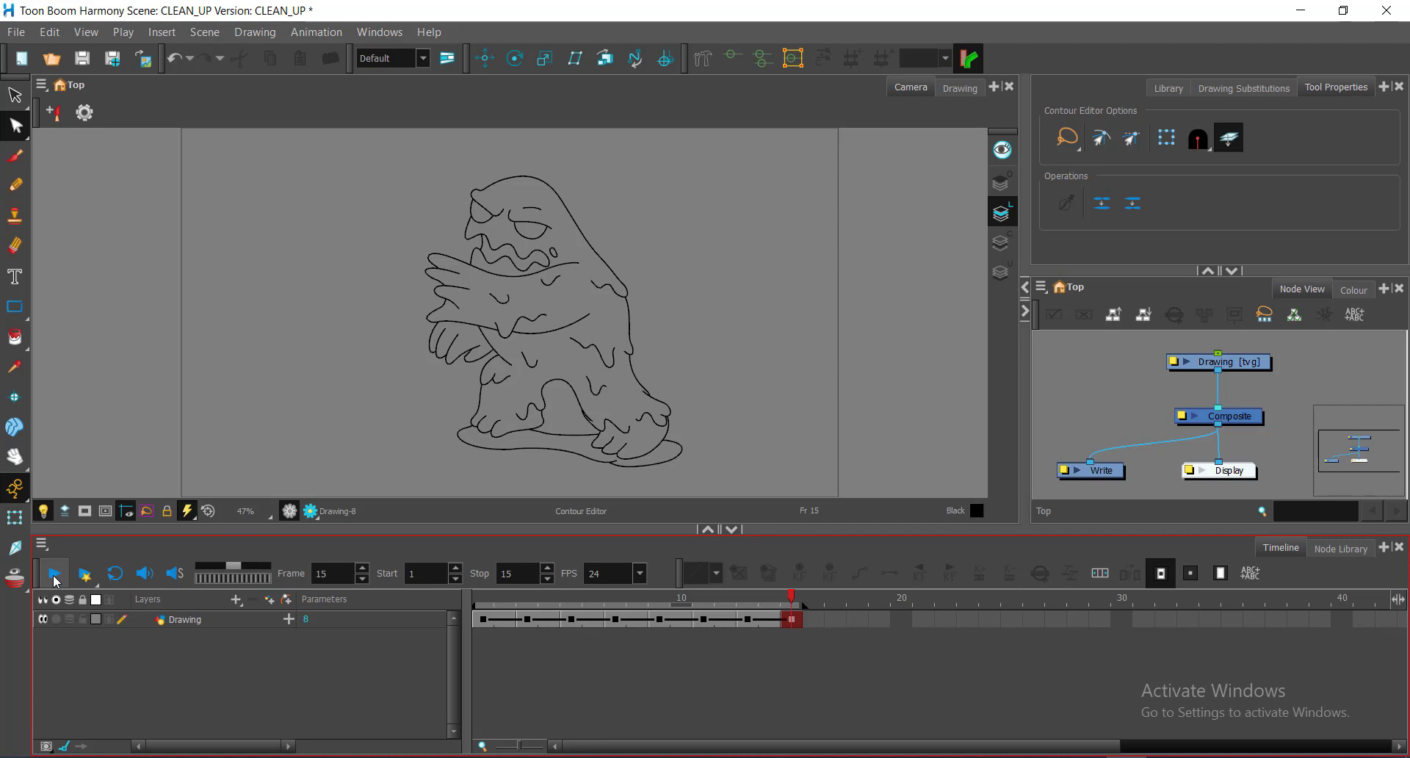
{"action": "left_click", "coordinate": [541, 685]}
Step: Return to frame 1, then go Documents > Desktop > HARMONY_INTRO and open LINE_TEST01
{"action": "left_click", "coordinate": [480, 592]}
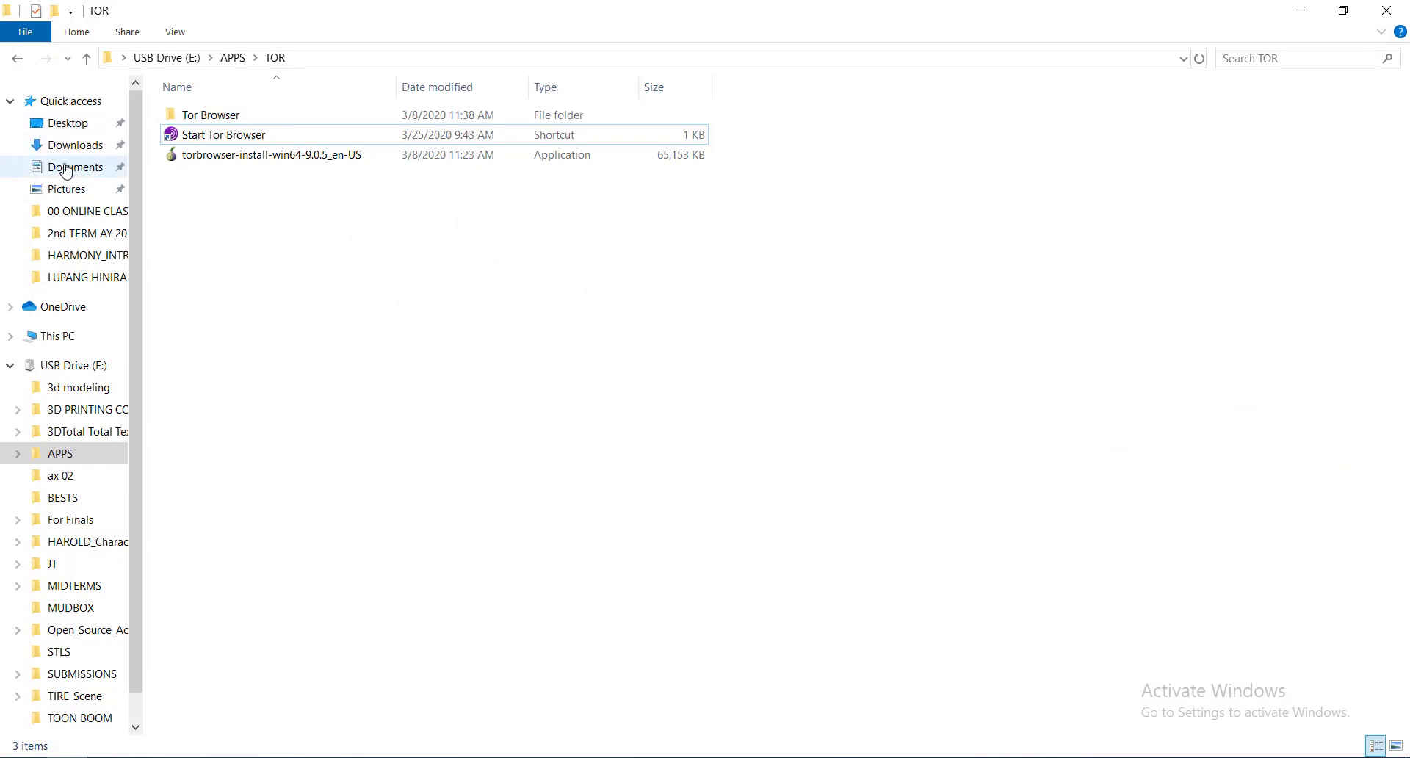
{"action": "left_click", "coordinate": [66, 169]}
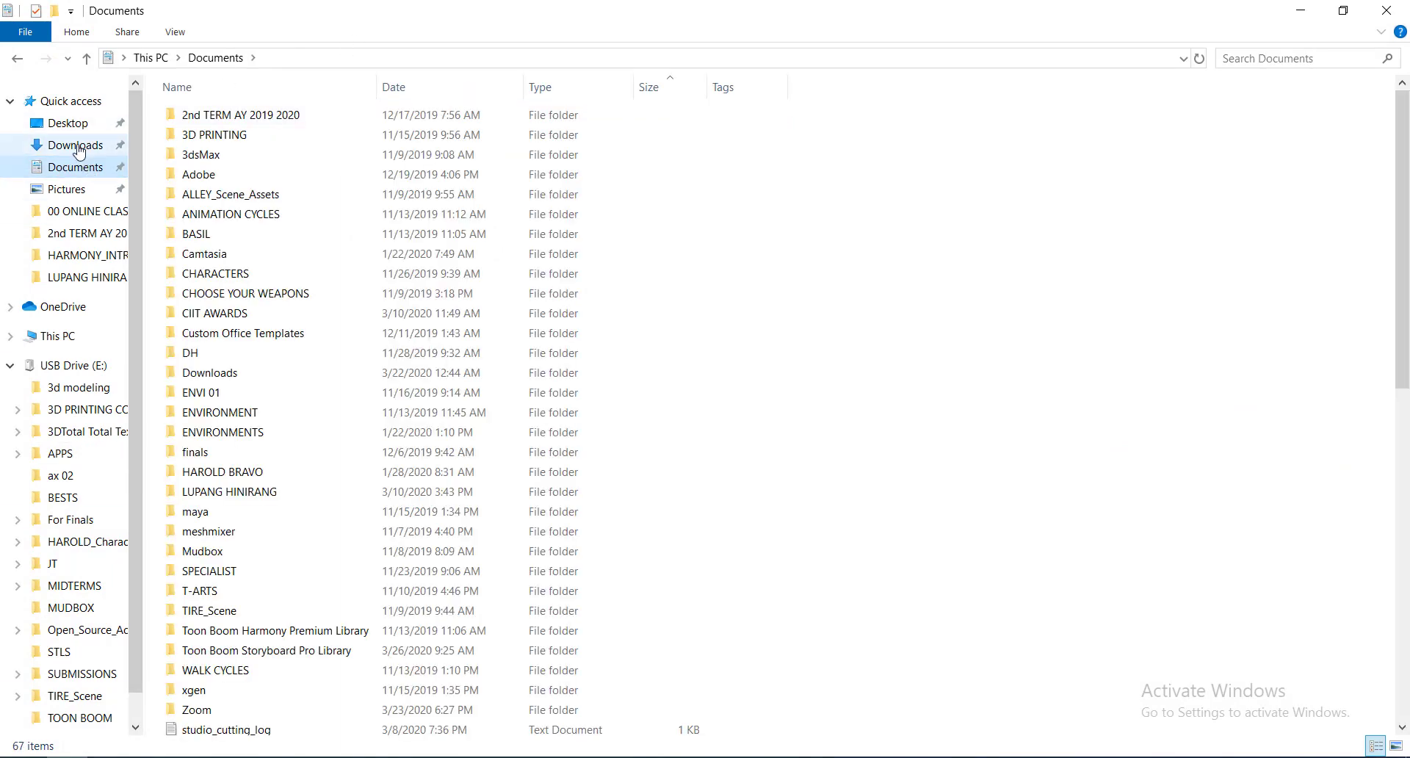
{"action": "left_click", "coordinate": [74, 122]}
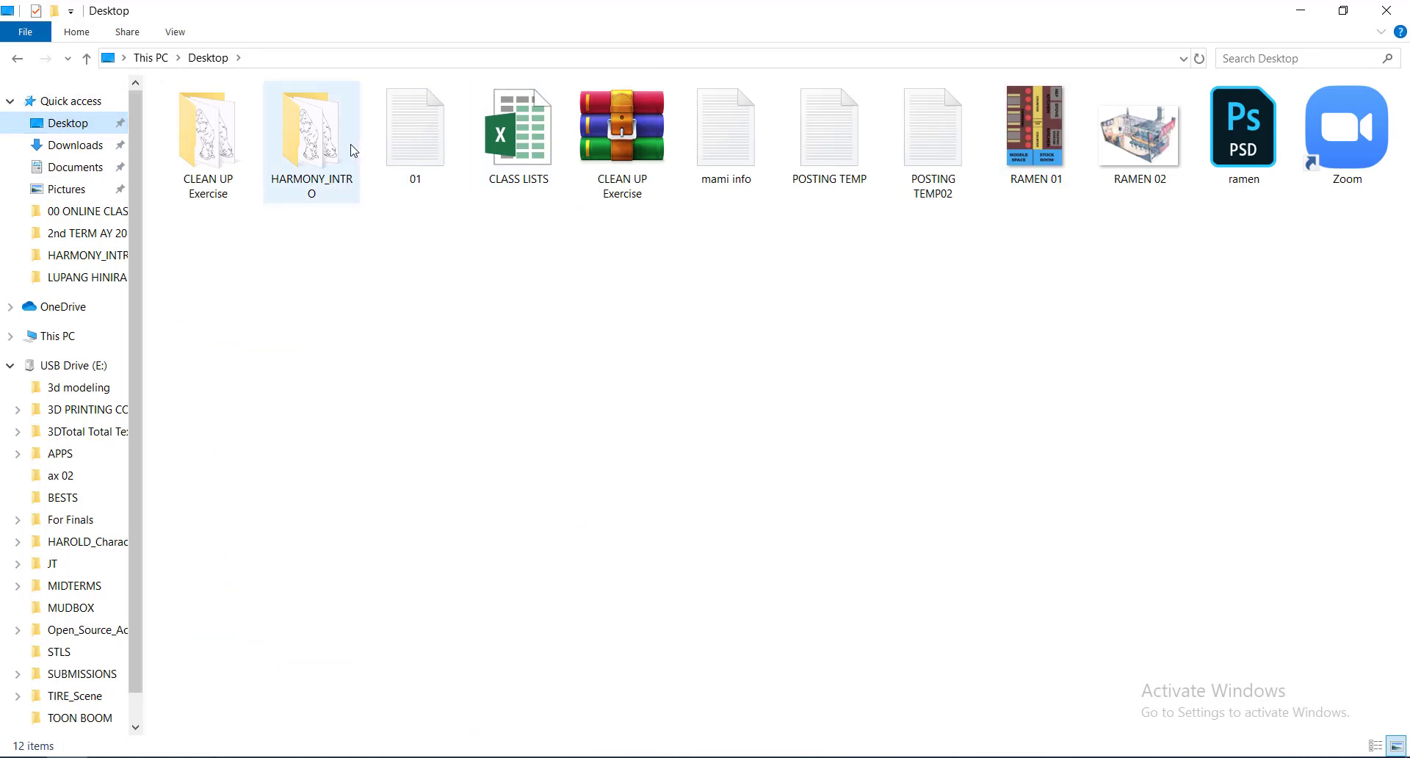
{"action": "left_click", "coordinate": [229, 163]}
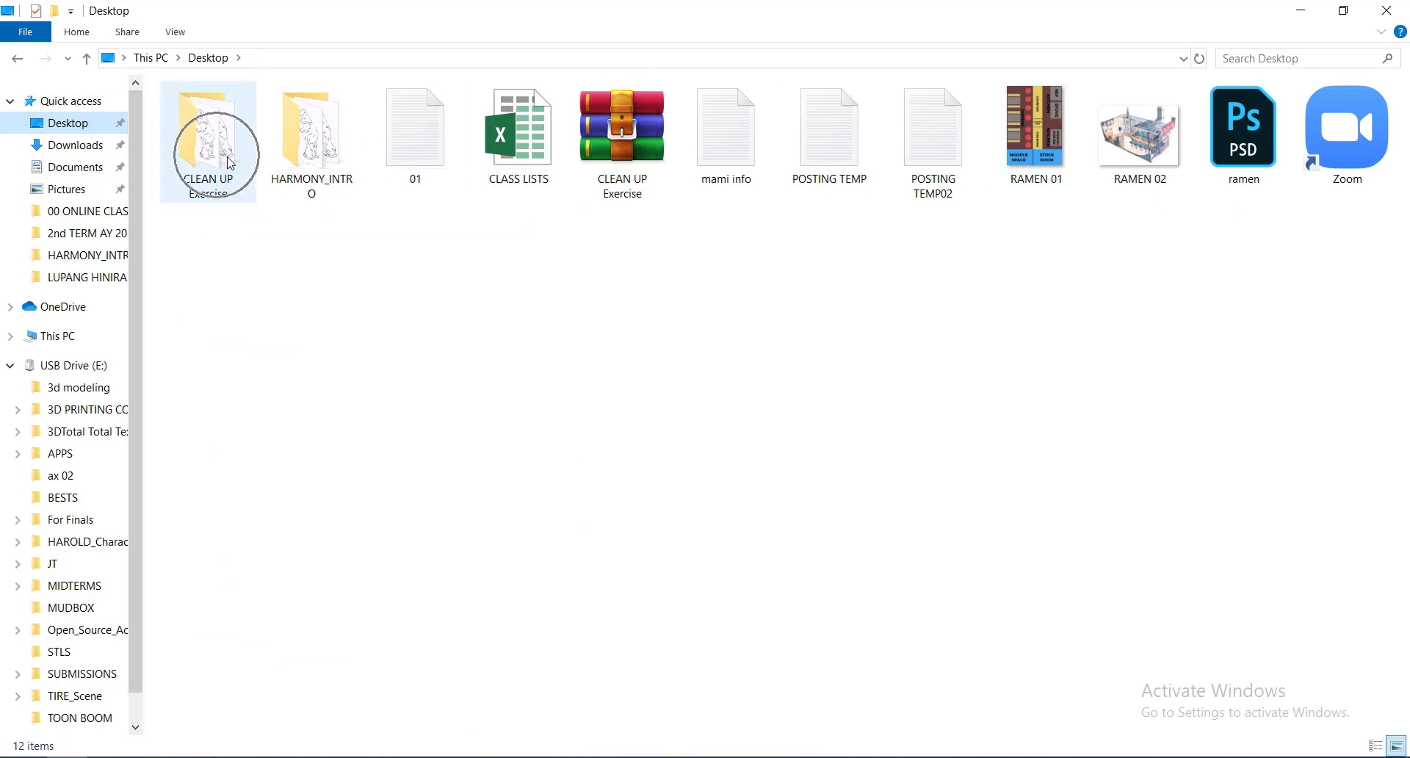
{"action": "double_click", "coordinate": [307, 136]}
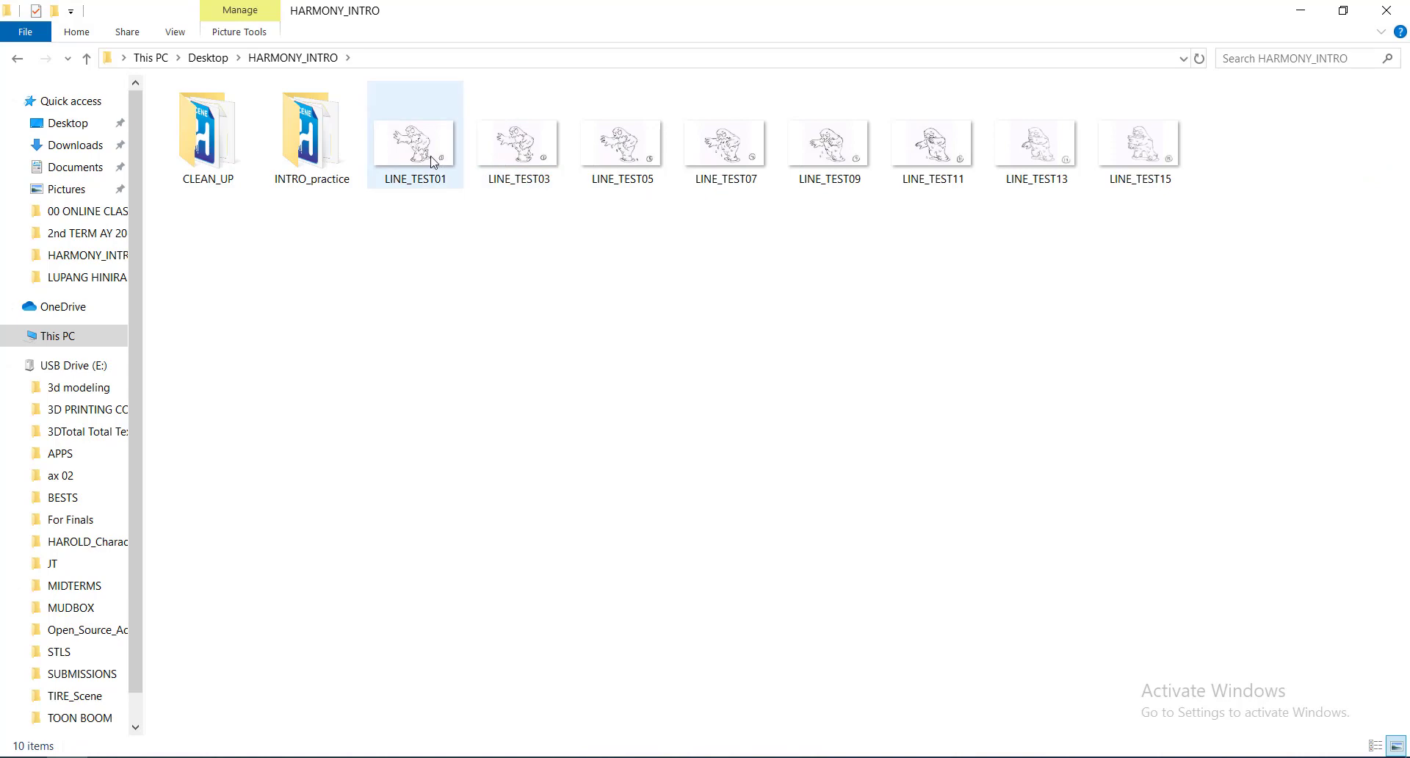
{"action": "double_click", "coordinate": [432, 161]}
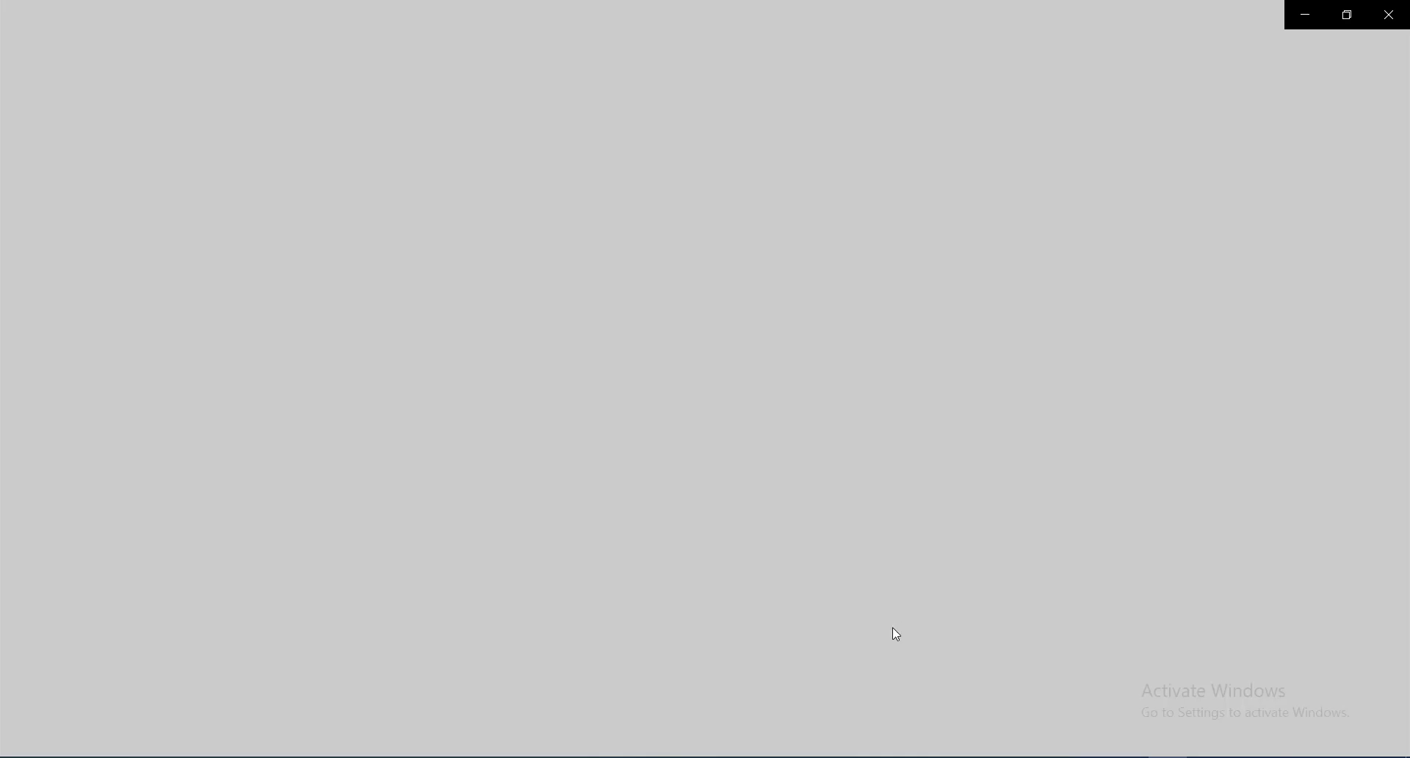
Step: Page through the line tests to LINE_TEST07, close Photos, and minimize Explorer
{"action": "key", "text": "Right"}
{"action": "key", "text": "Right"}
{"action": "key", "text": "Right"}
{"action": "key", "text": "Right"}
{"action": "key", "text": "Right"}
{"action": "key", "text": "Right"}
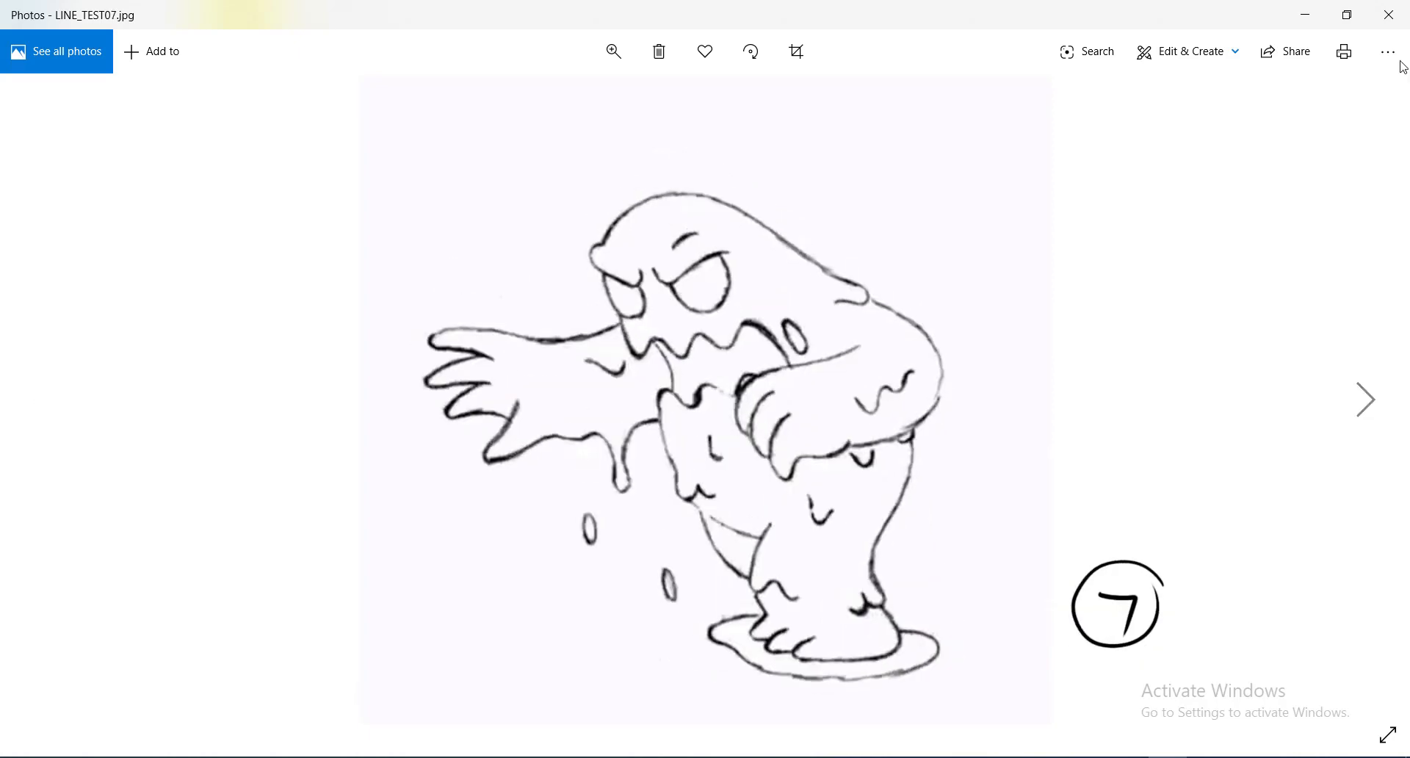
{"action": "left_click", "coordinate": [1389, 17]}
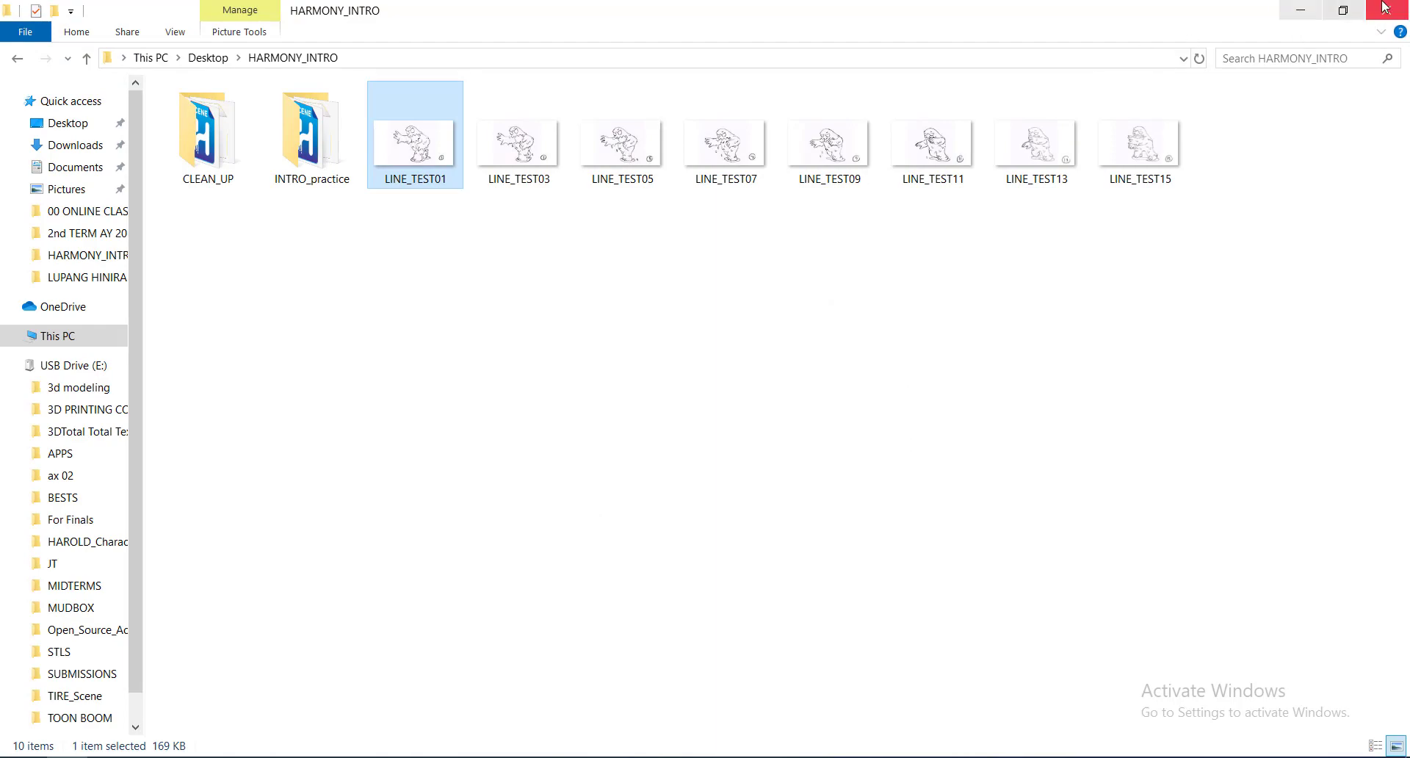
{"action": "left_click", "coordinate": [1301, 14]}
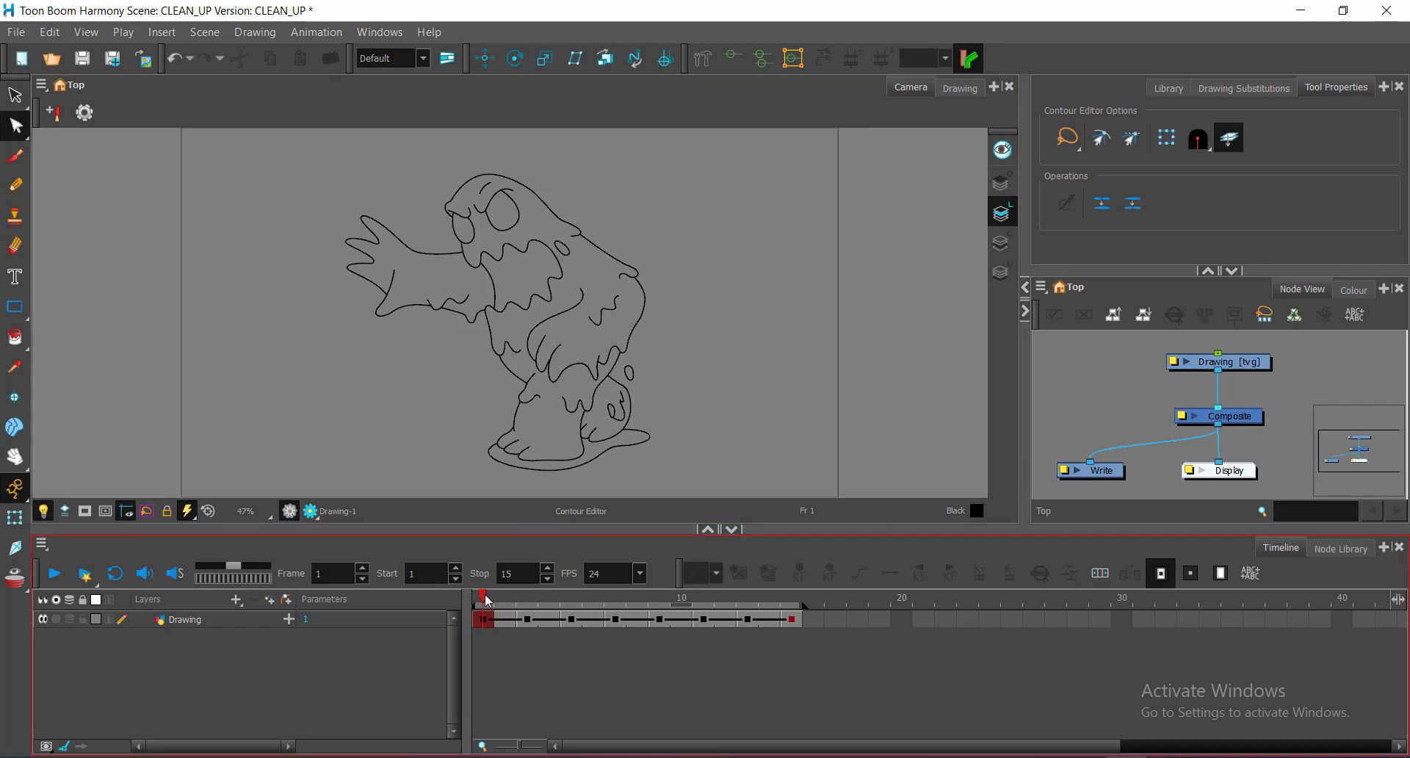
Step: Compare frames 3 and 1, then select the frame-2 cell of the Drawing layer
{"action": "left_click", "coordinate": [526, 597]}
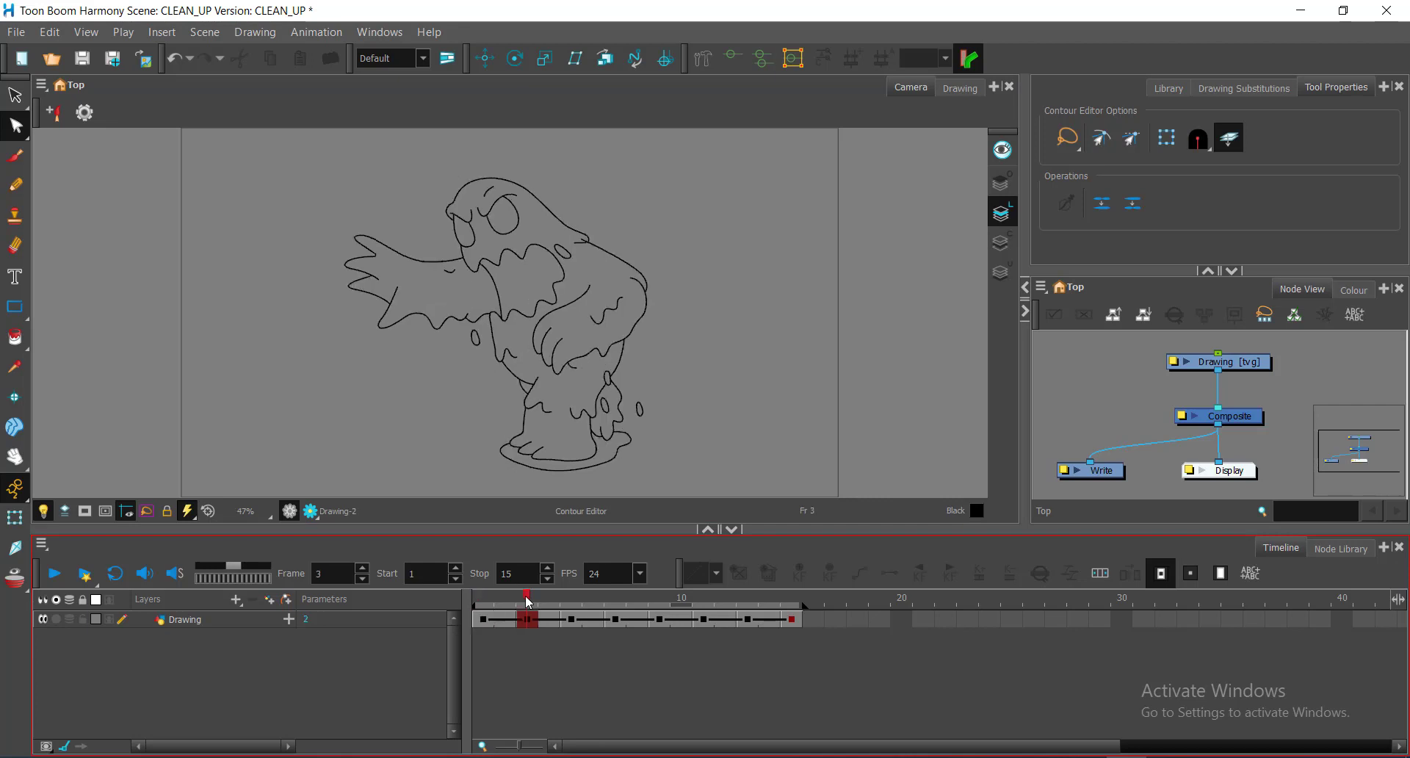
{"action": "left_click", "coordinate": [483, 595]}
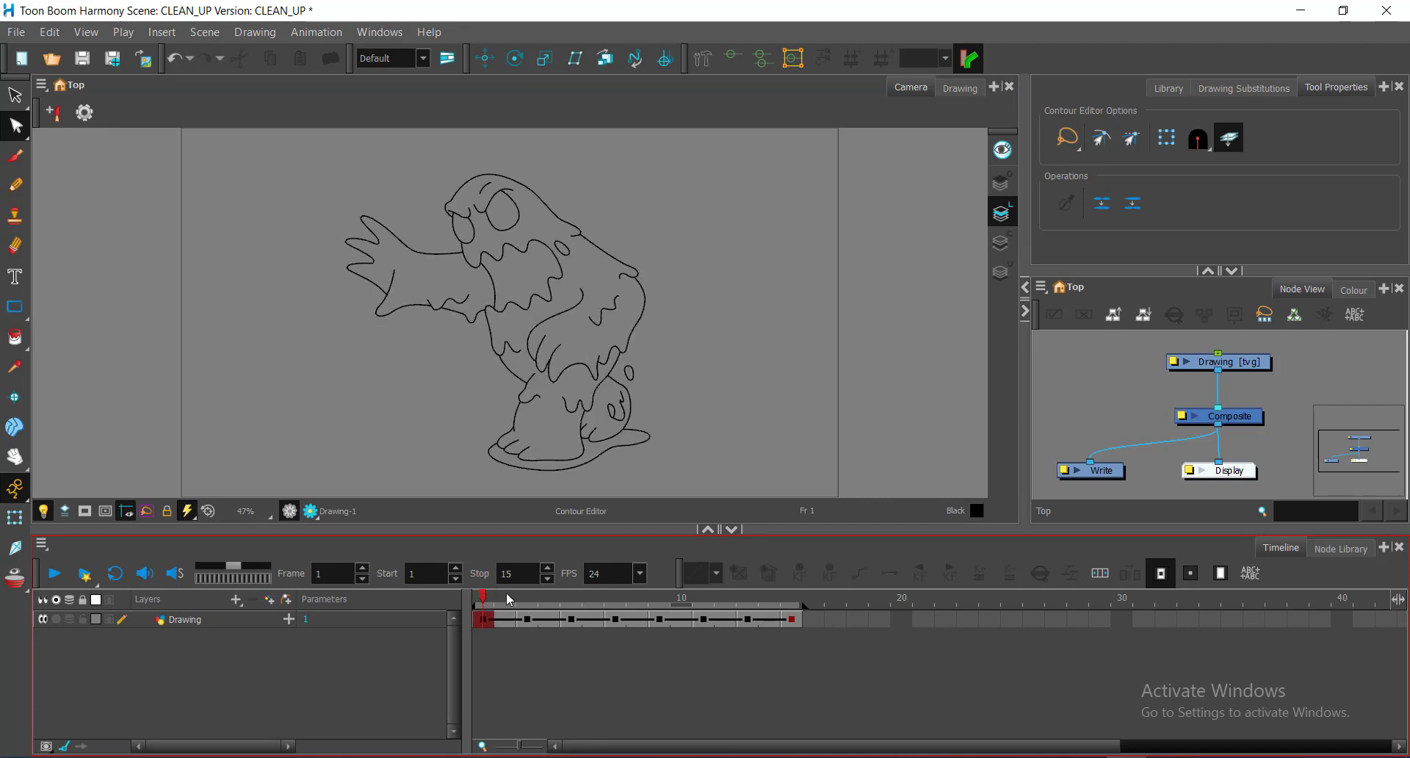
{"action": "left_click", "coordinate": [508, 599]}
{"action": "left_click", "coordinate": [504, 628]}
{"action": "left_click", "coordinate": [524, 593]}
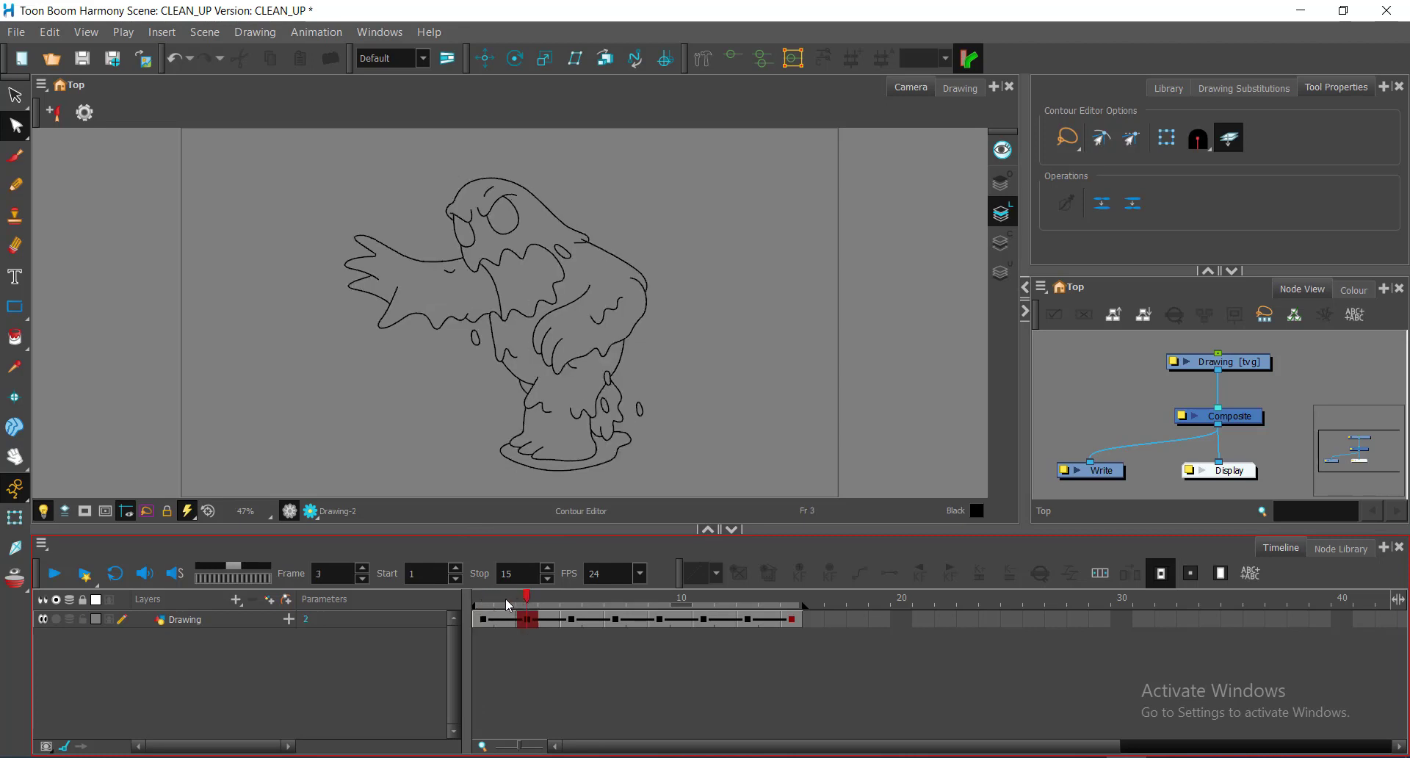
{"action": "left_click", "coordinate": [505, 597]}
{"action": "left_click", "coordinate": [504, 621]}
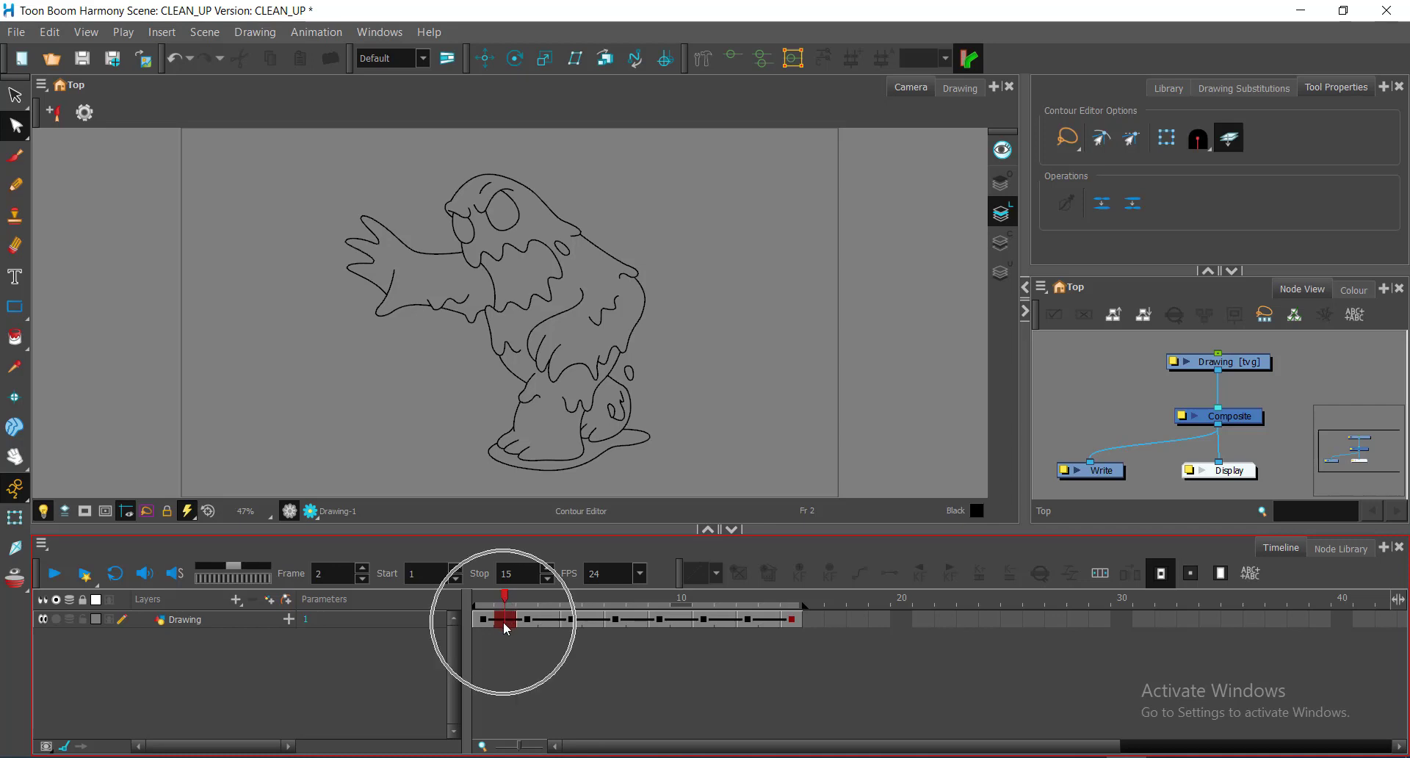
{"action": "left_click", "coordinate": [504, 668]}
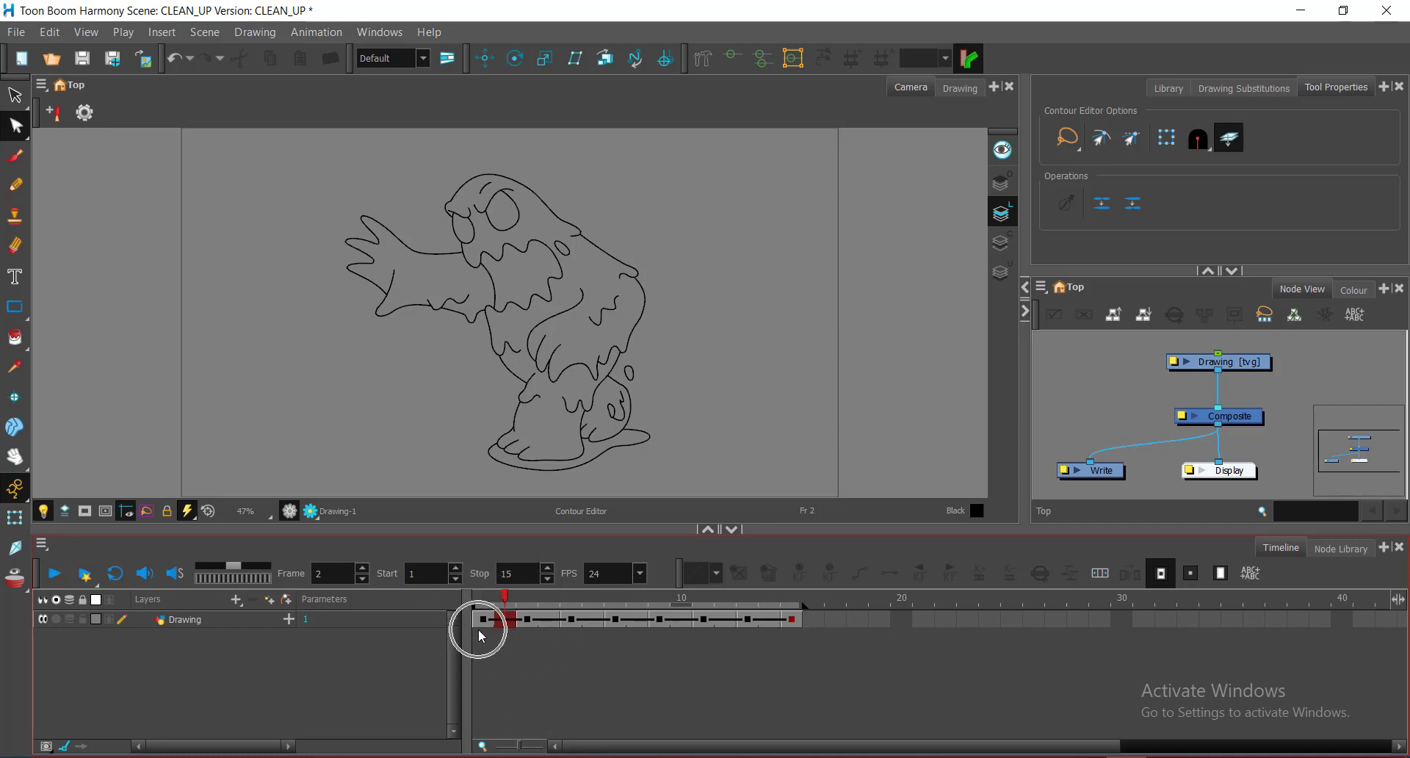
{"action": "left_click", "coordinate": [789, 627]}
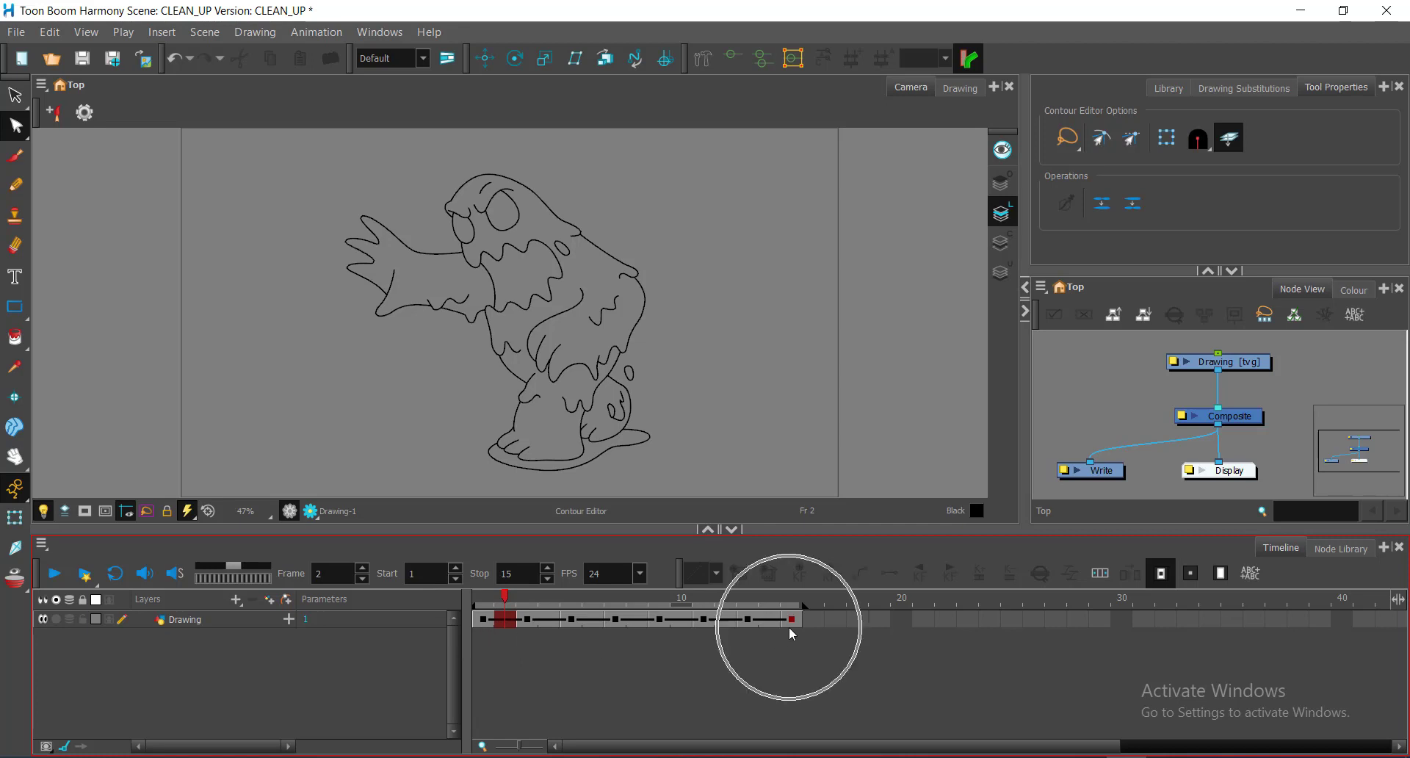
{"action": "left_click", "coordinate": [811, 619]}
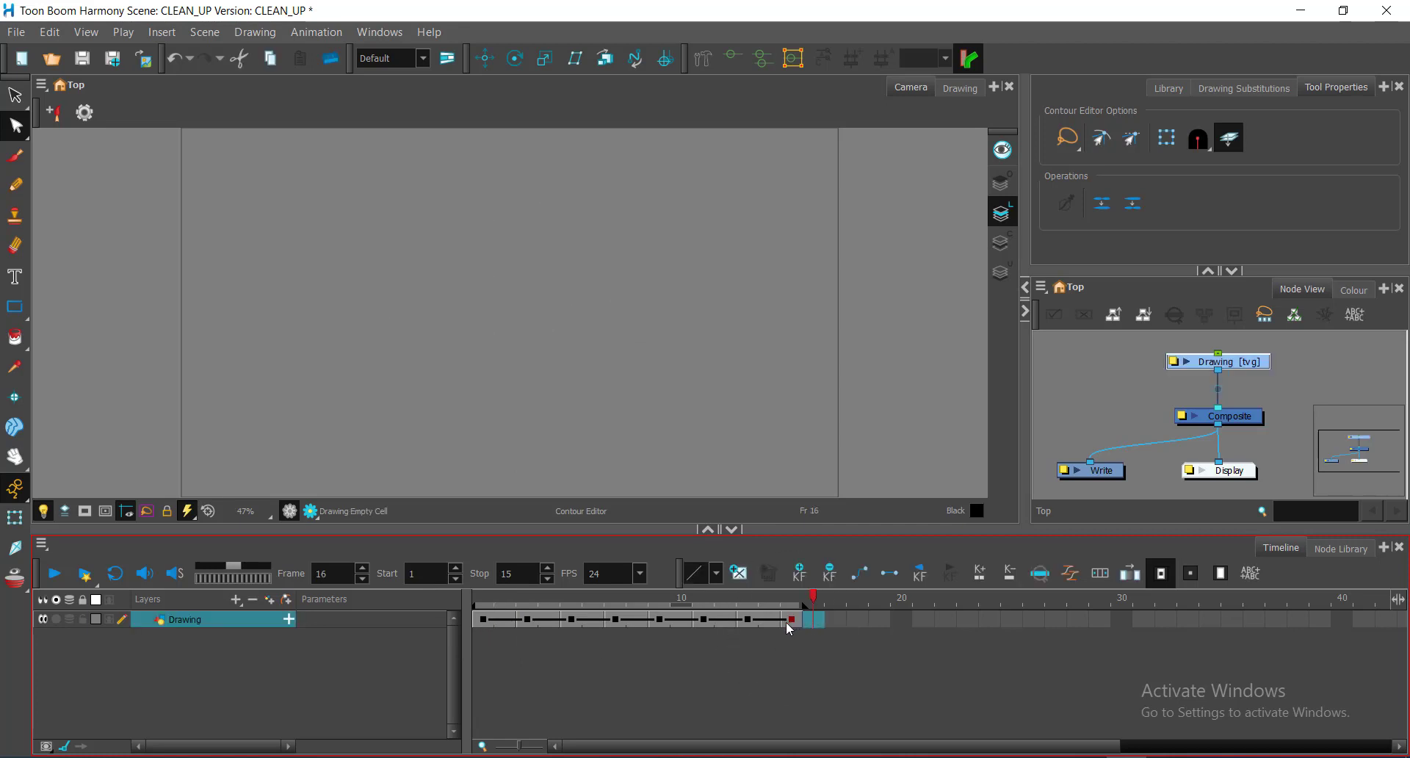
{"action": "left_click", "coordinate": [498, 624]}
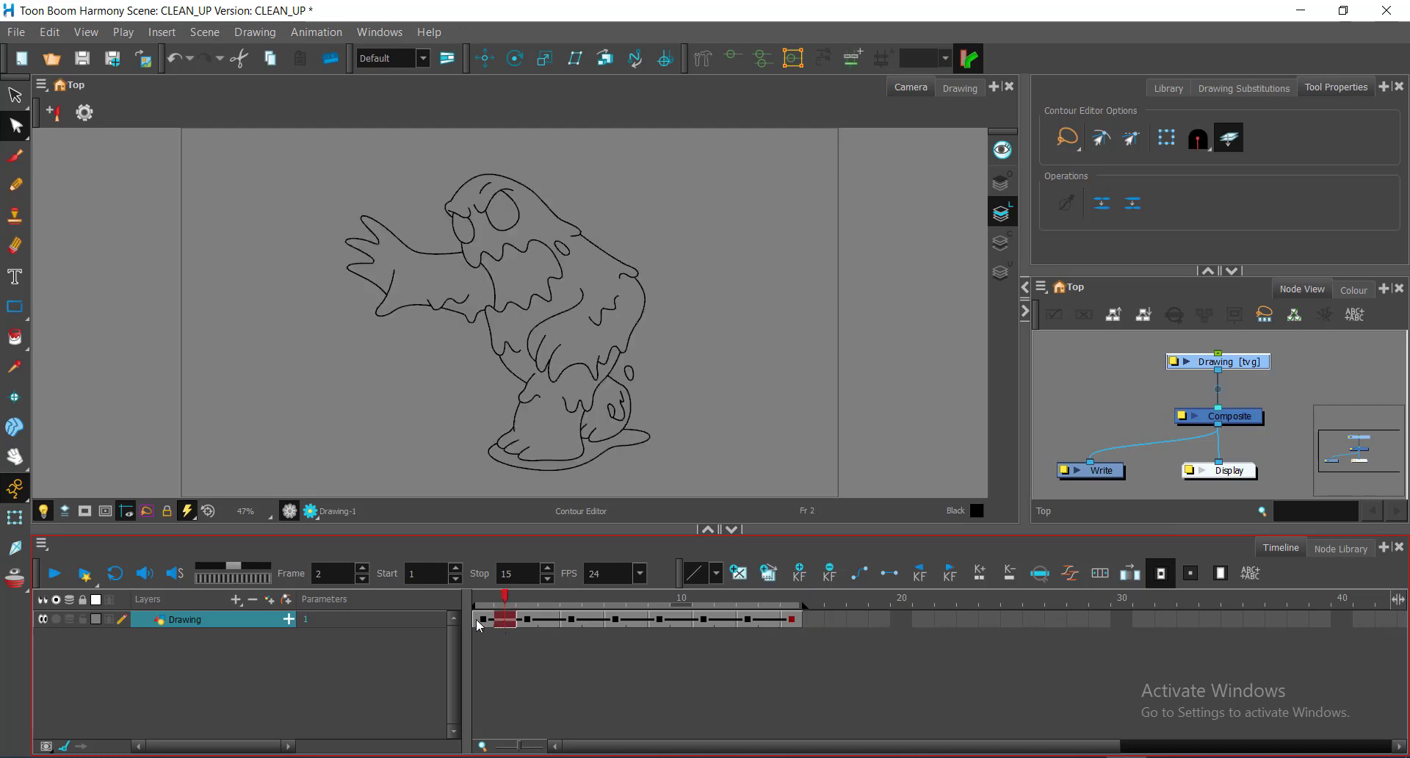
{"action": "left_click", "coordinate": [505, 671]}
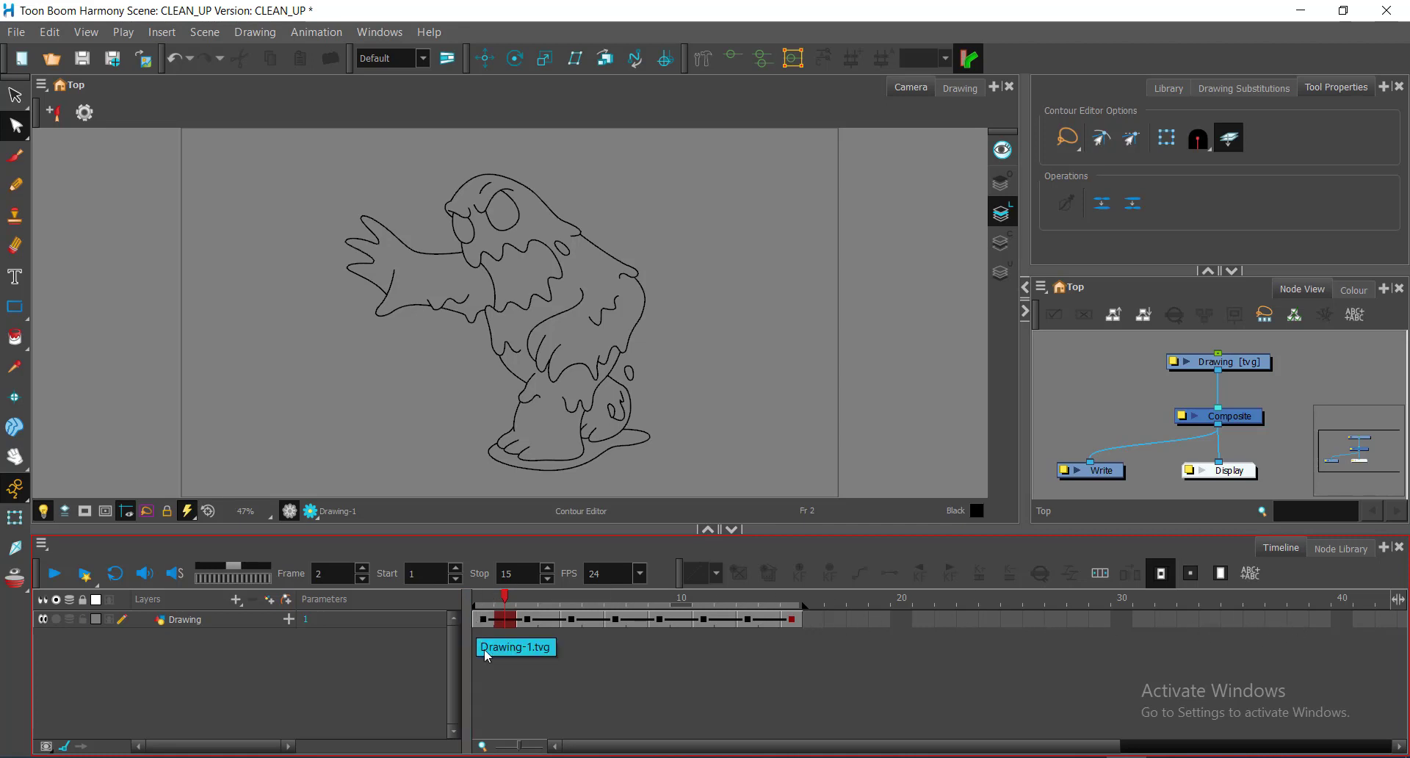
{"action": "left_click_drag", "start_coordinate": [505, 601], "coordinate": [483, 603]}
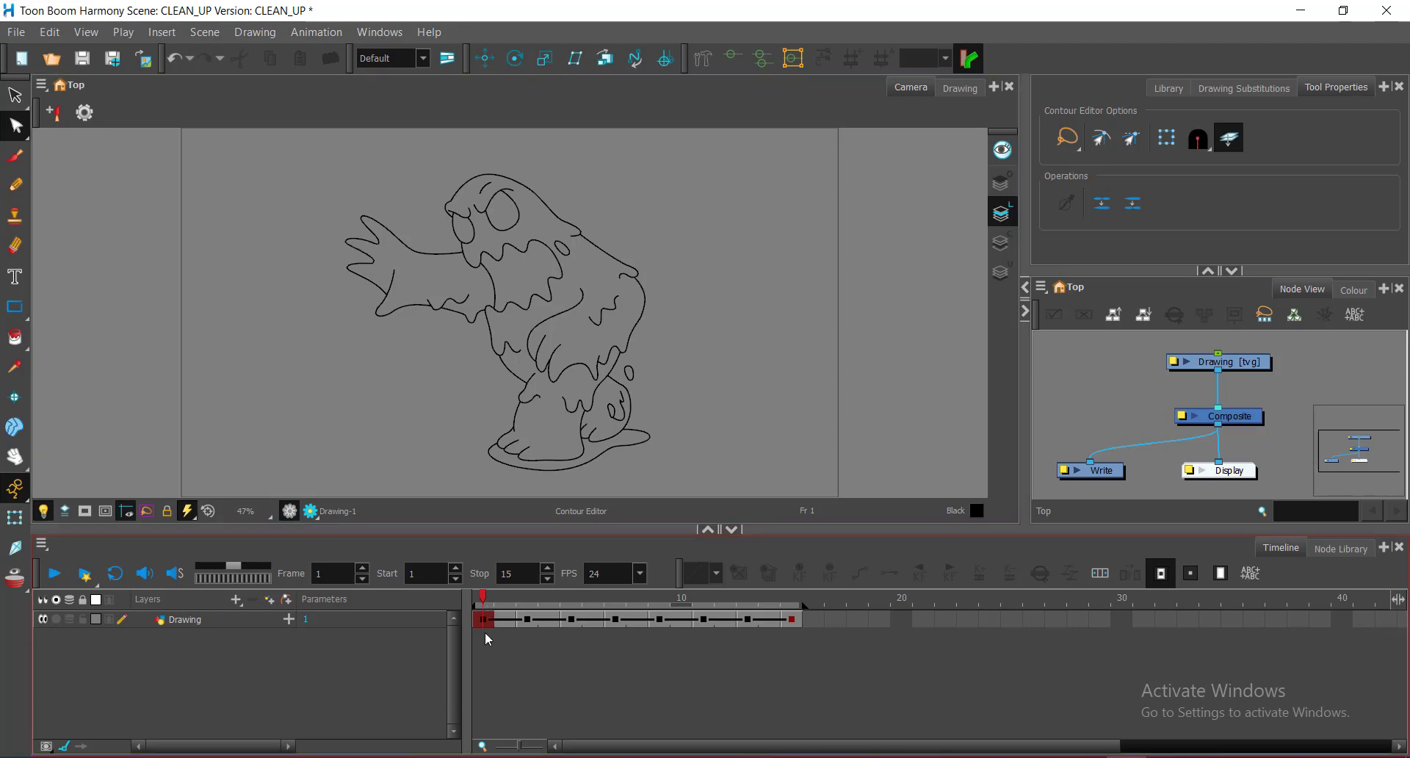
{"action": "left_click", "coordinate": [485, 629]}
{"action": "left_click_drag", "start_coordinate": [506, 596], "coordinate": [486, 598]}
{"action": "left_click", "coordinate": [526, 600]}
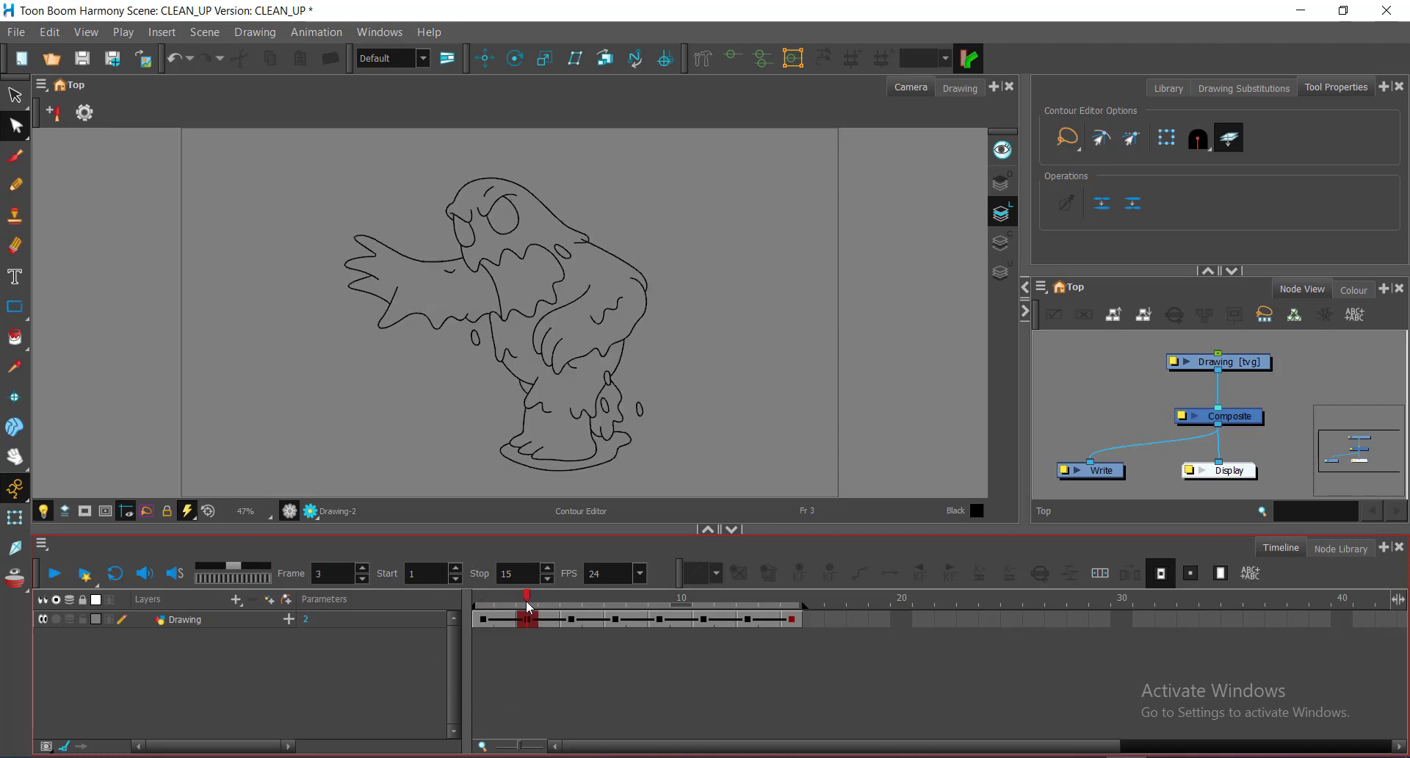
{"action": "left_click", "coordinate": [535, 597]}
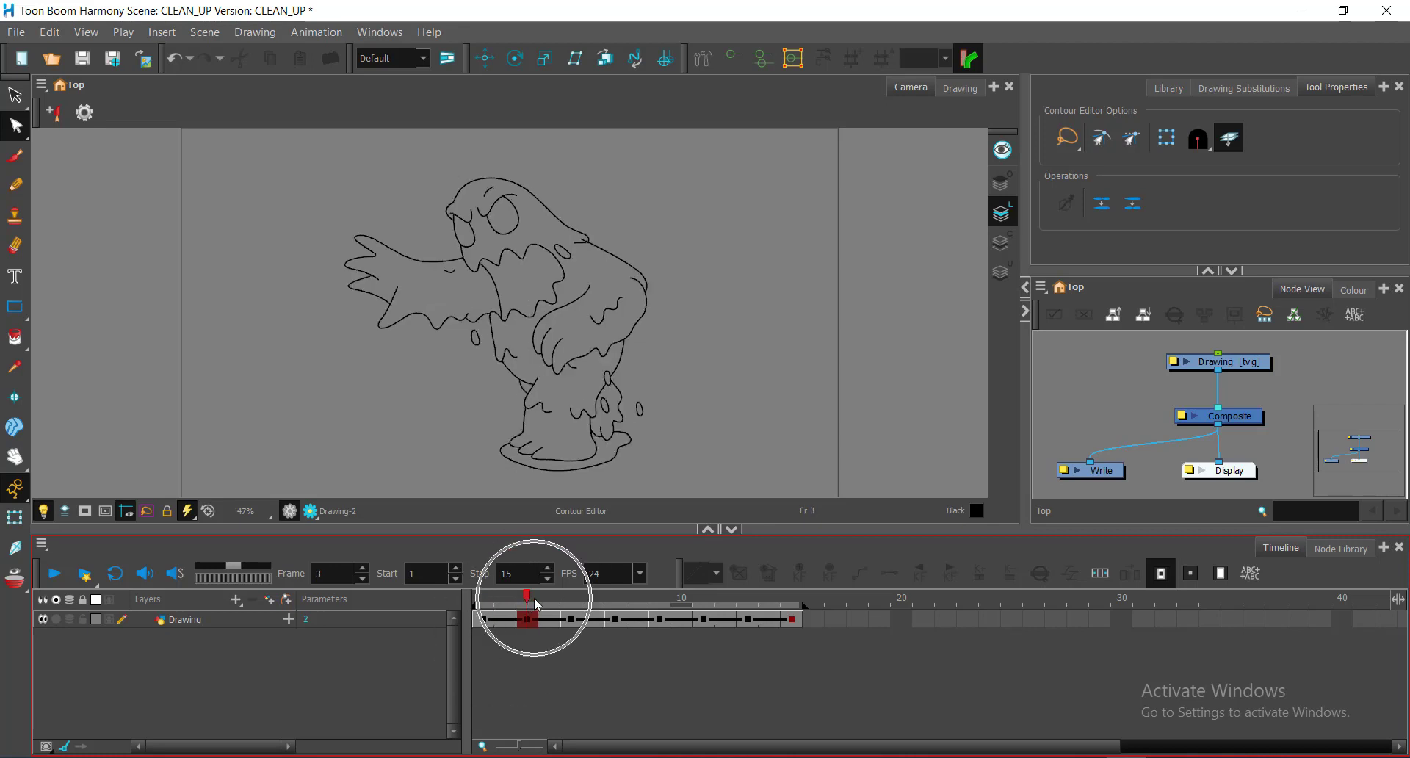
{"action": "left_click", "coordinate": [525, 635]}
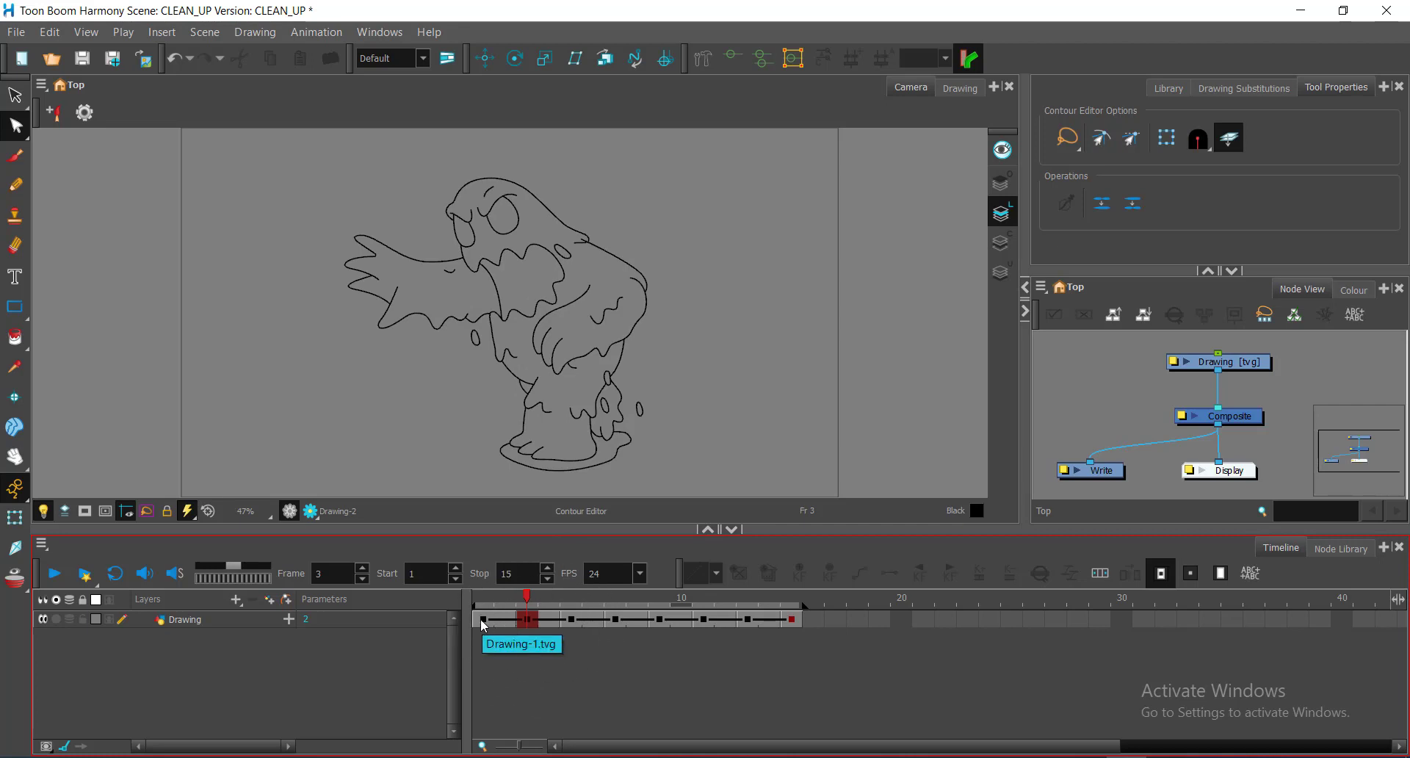
{"action": "left_click", "coordinate": [529, 620]}
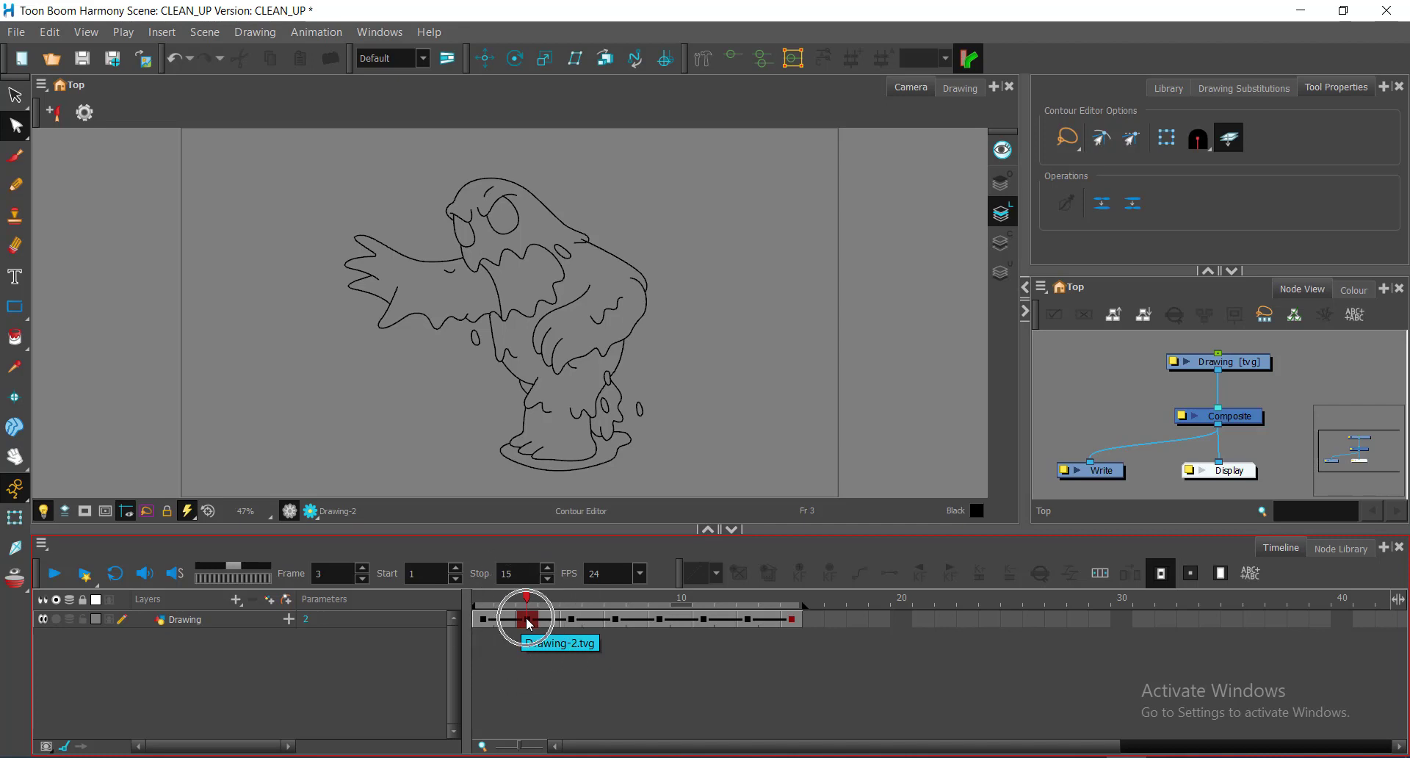
{"action": "left_click", "coordinate": [479, 602]}
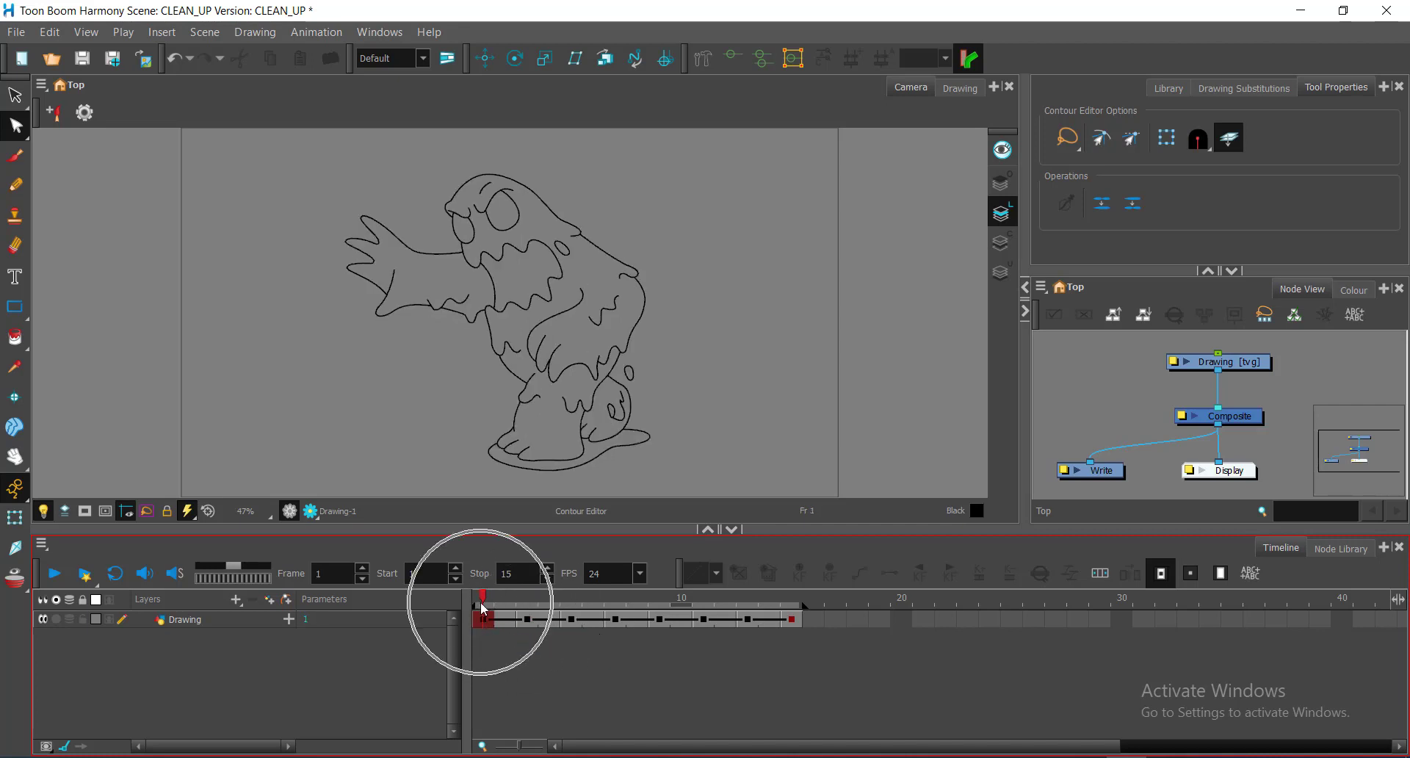
{"action": "left_click", "coordinate": [483, 607]}
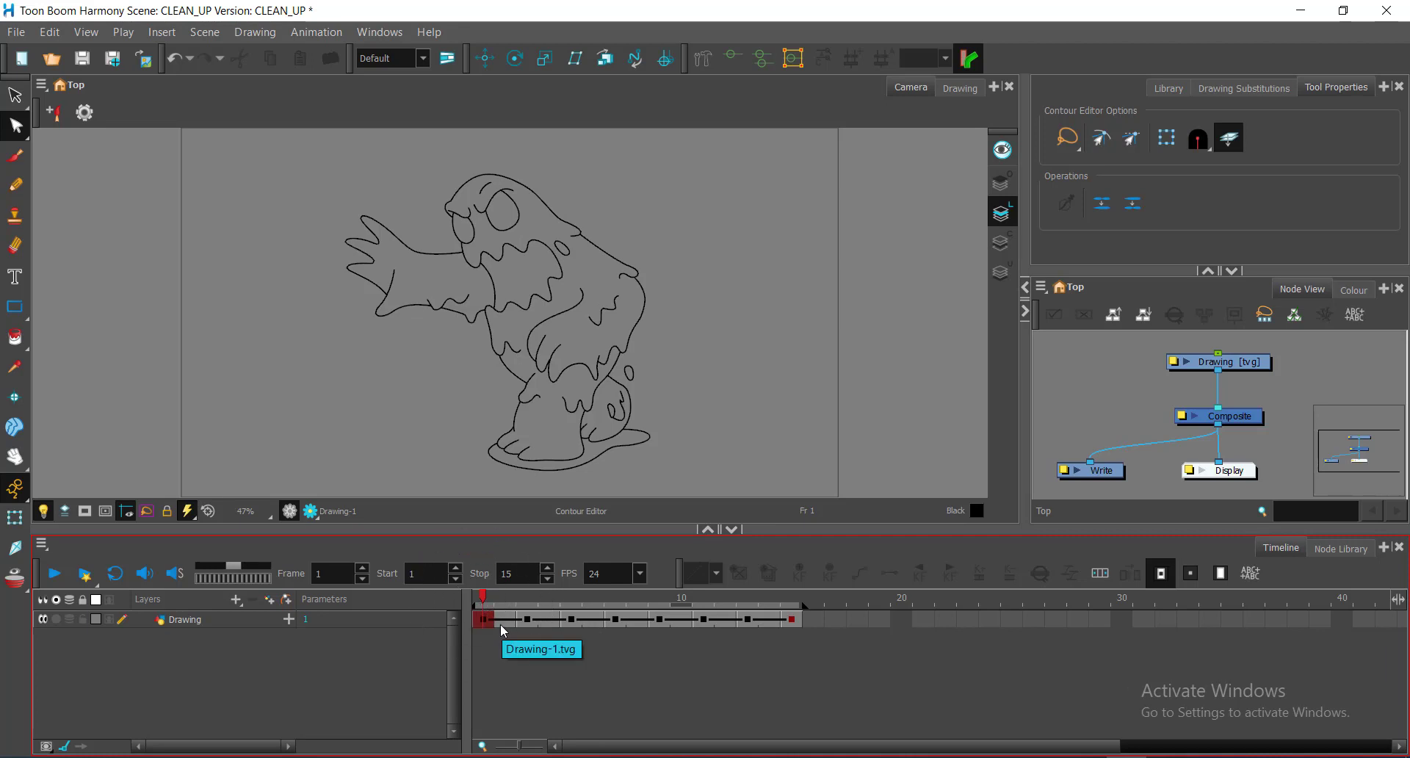
{"action": "left_click", "coordinate": [501, 624]}
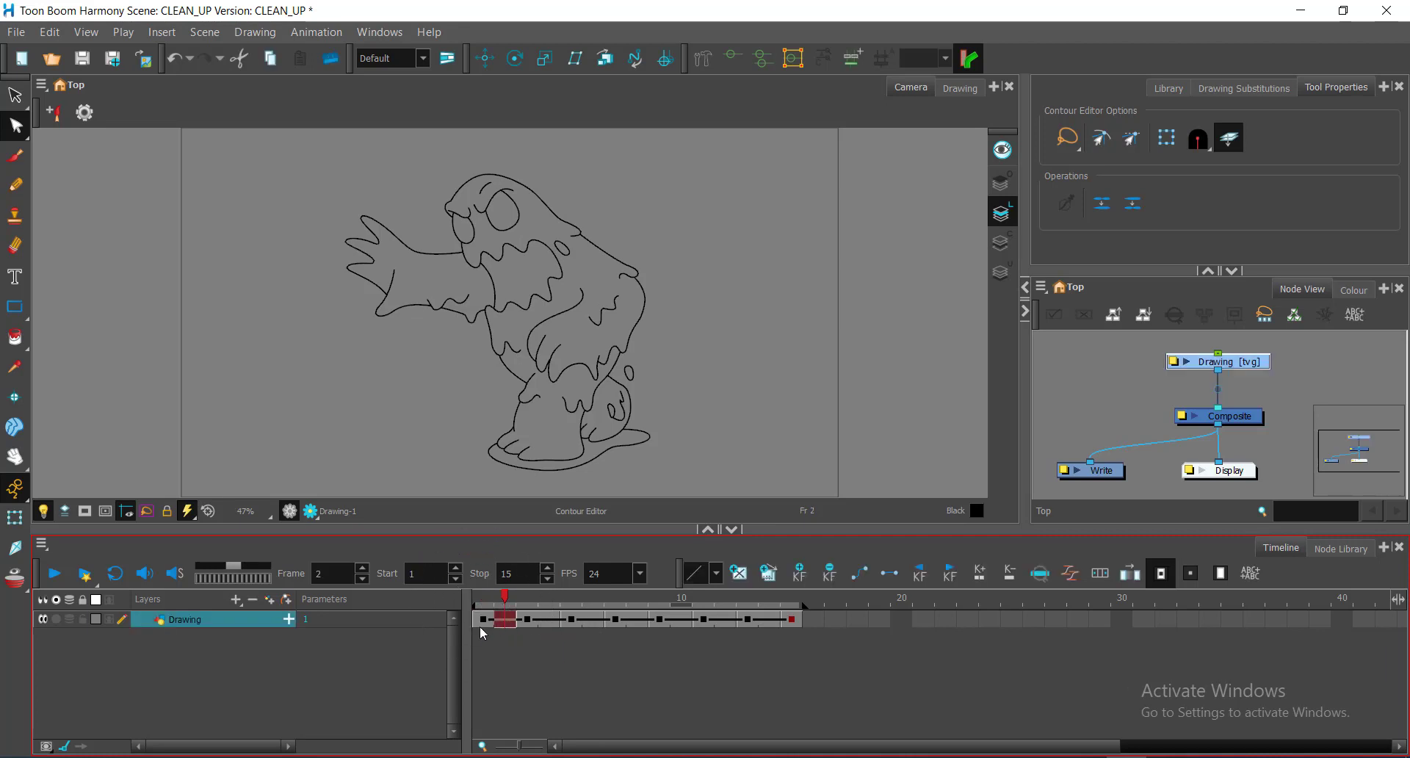
{"action": "left_click", "coordinate": [481, 626]}
{"action": "left_click", "coordinate": [501, 625]}
{"action": "left_click", "coordinate": [515, 649]}
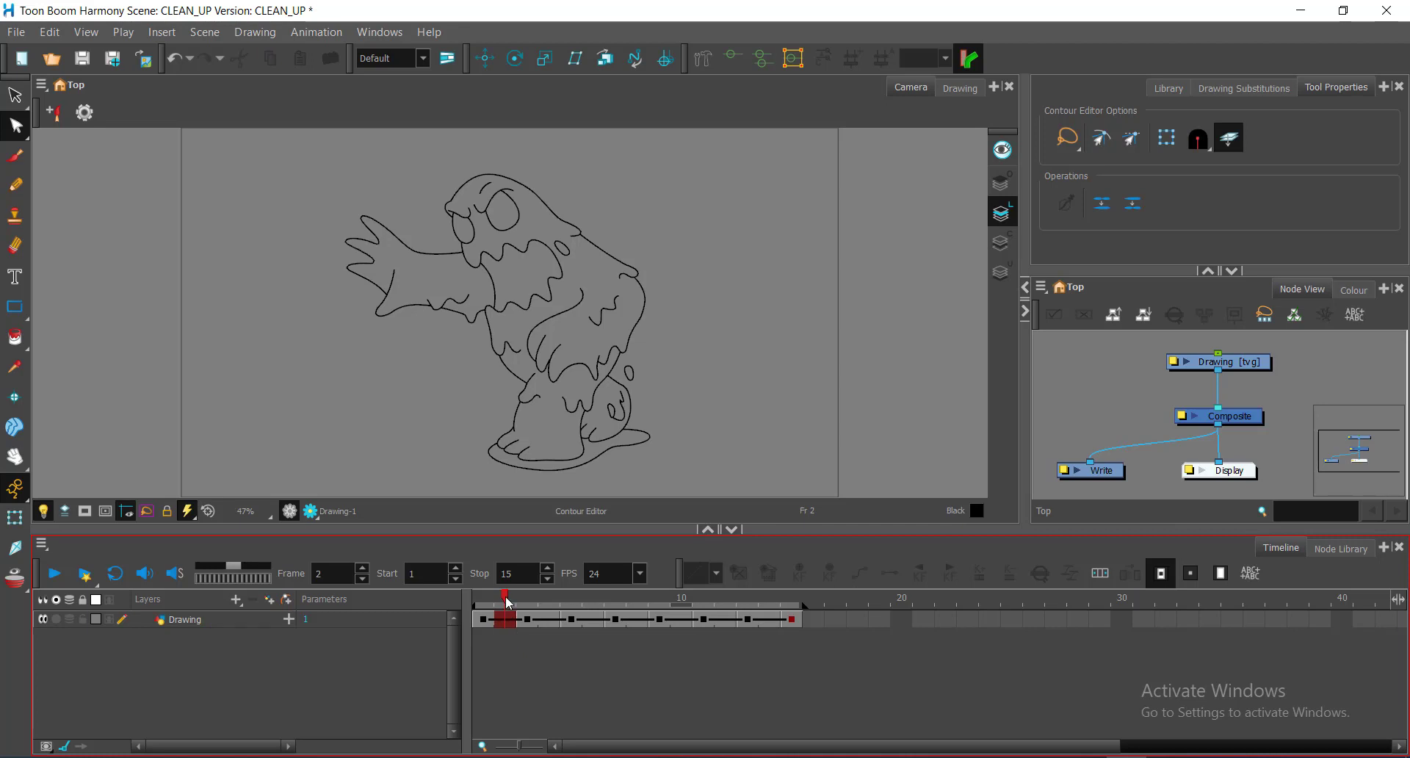
{"action": "left_click_drag", "start_coordinate": [505, 593], "coordinate": [486, 599]}
{"action": "mouse_move", "coordinate": [484, 601]}
{"action": "left_mouse_down"}
{"action": "mouse_move", "coordinate": [502, 599]}
{"action": "mouse_move", "coordinate": [483, 600]}
{"action": "left_mouse_up"}
{"action": "left_click", "coordinate": [55, 575]}
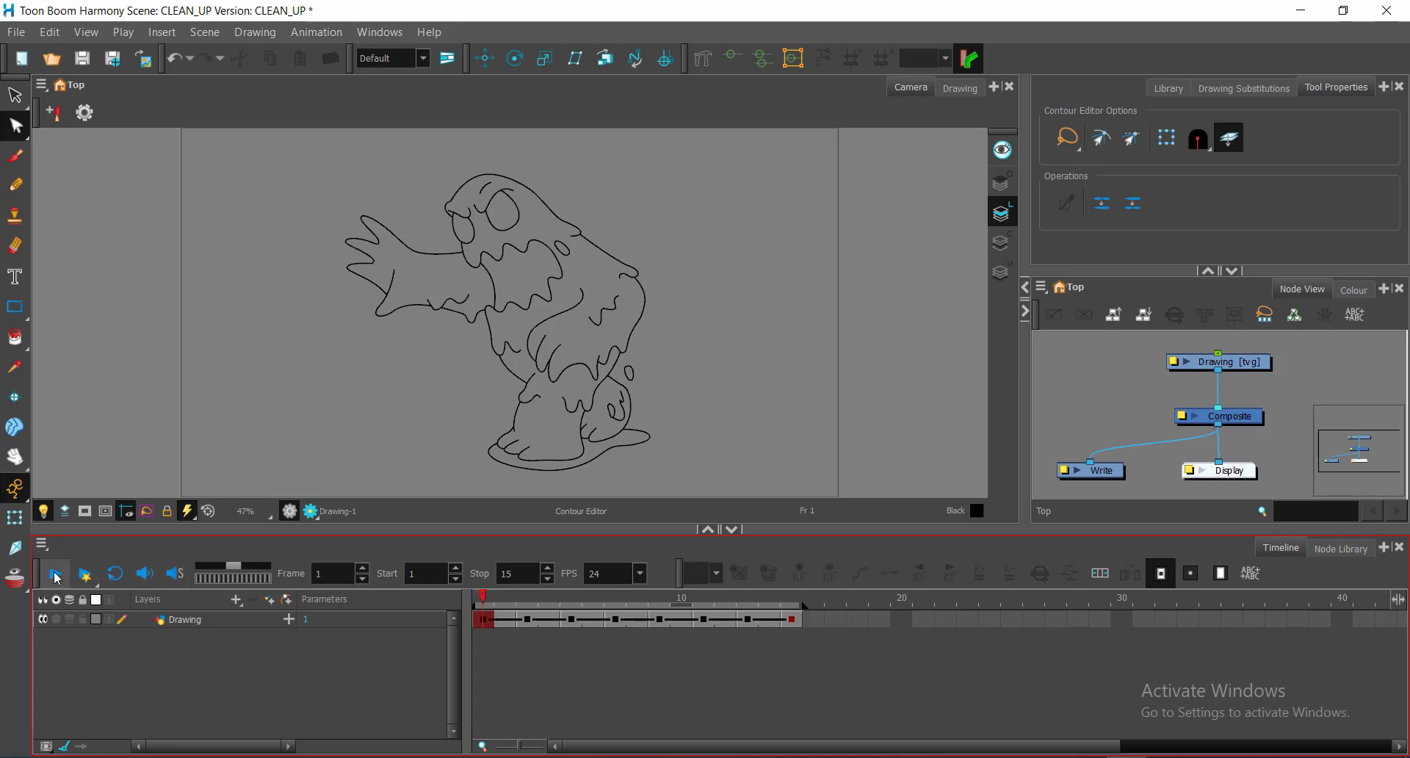
{"action": "left_click", "coordinate": [57, 577]}
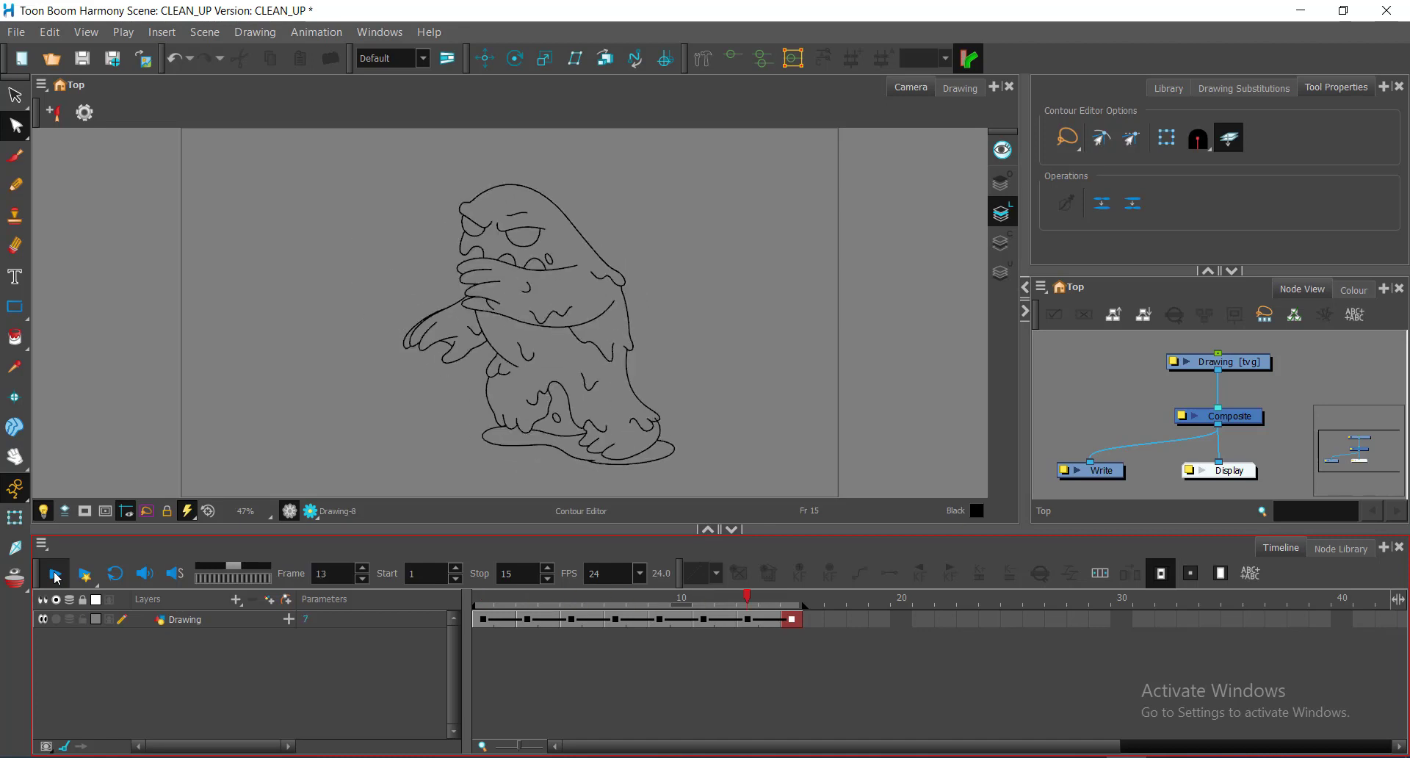
{"action": "left_click", "coordinate": [58, 577]}
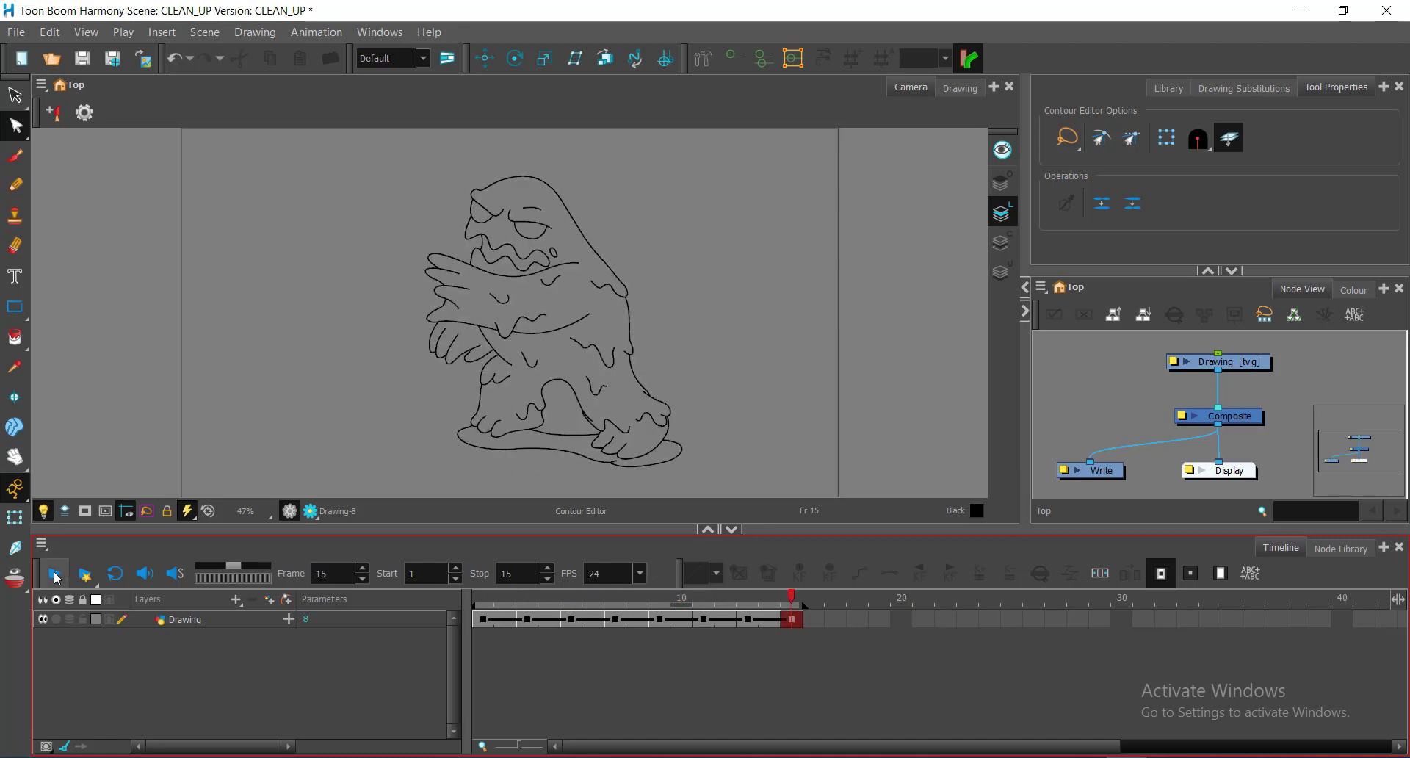
{"action": "left_click", "coordinate": [57, 578]}
{"action": "left_click", "coordinate": [57, 578]}
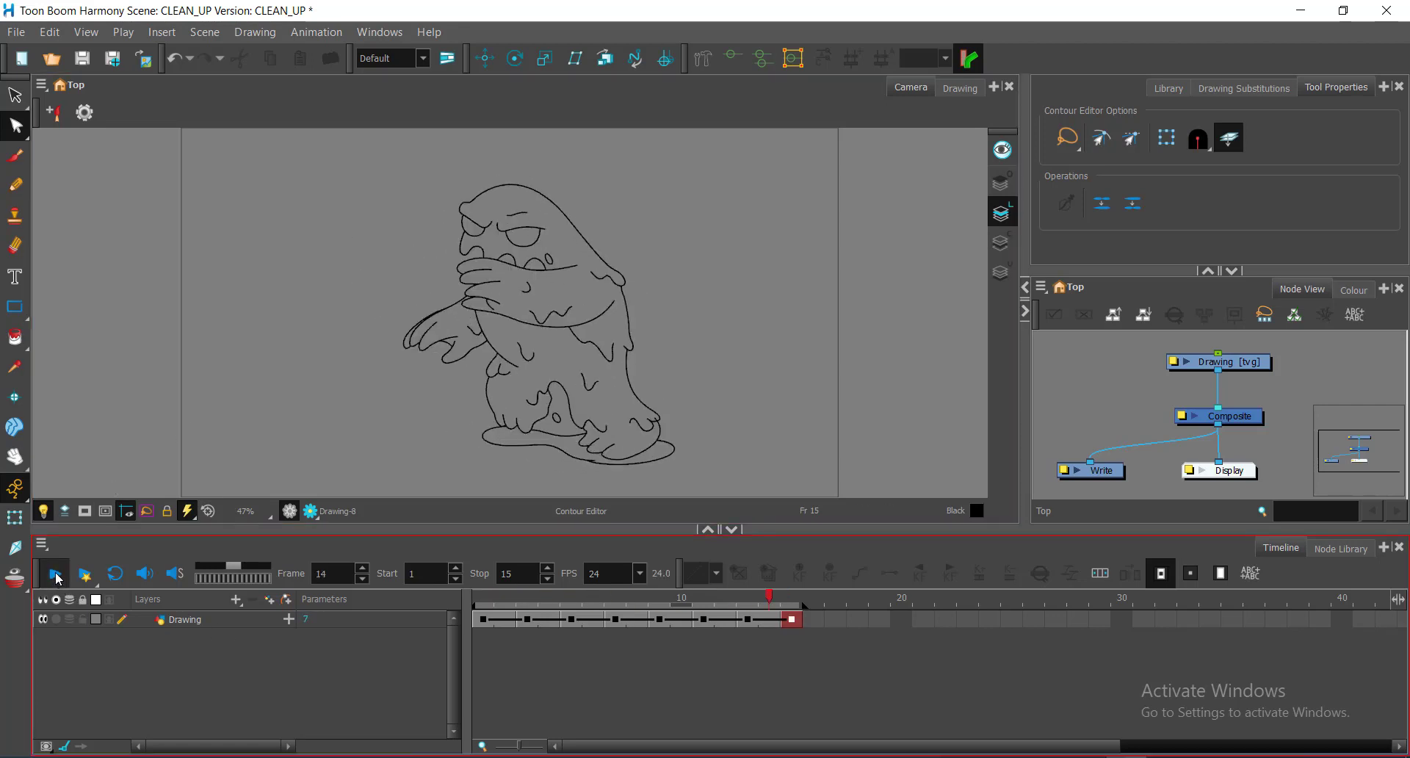
{"action": "left_click", "coordinate": [57, 578]}
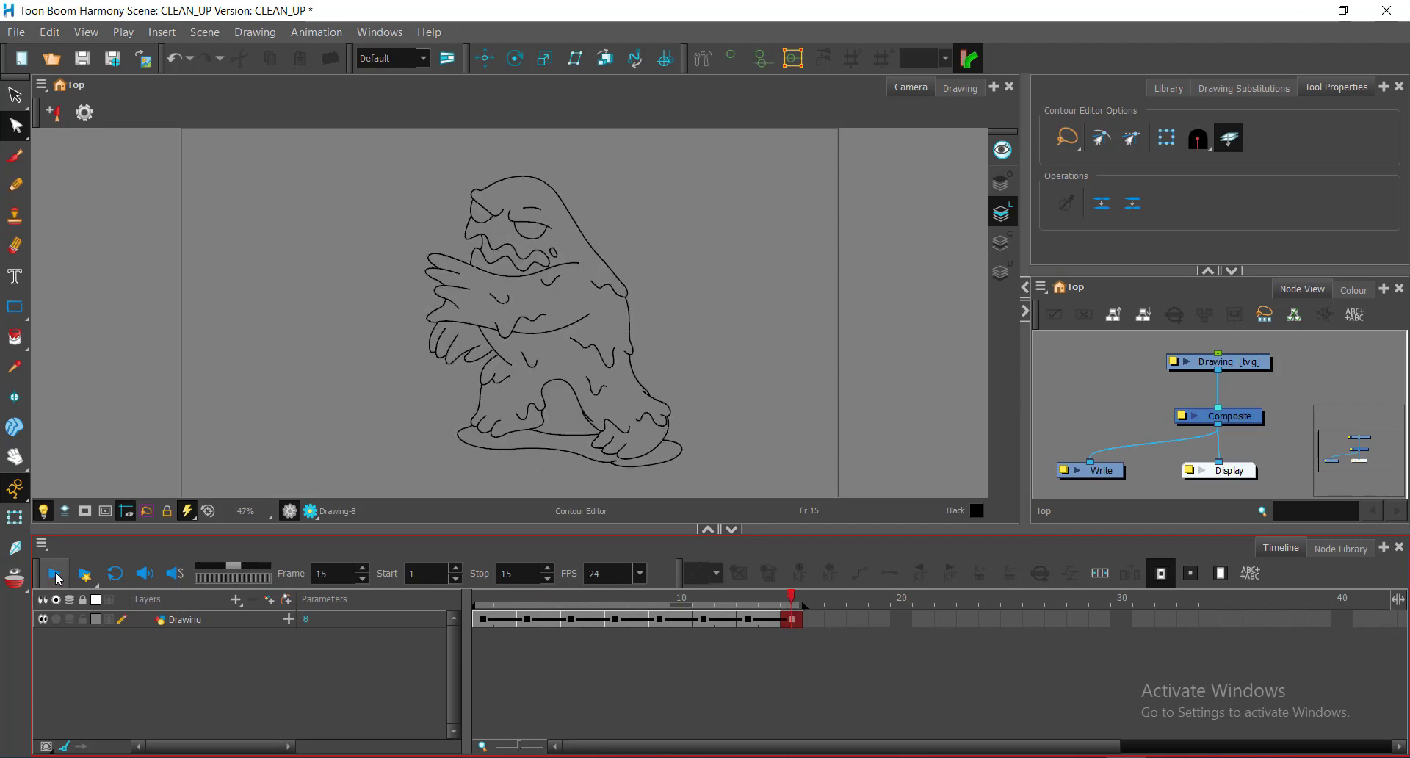
{"action": "left_click", "coordinate": [483, 596]}
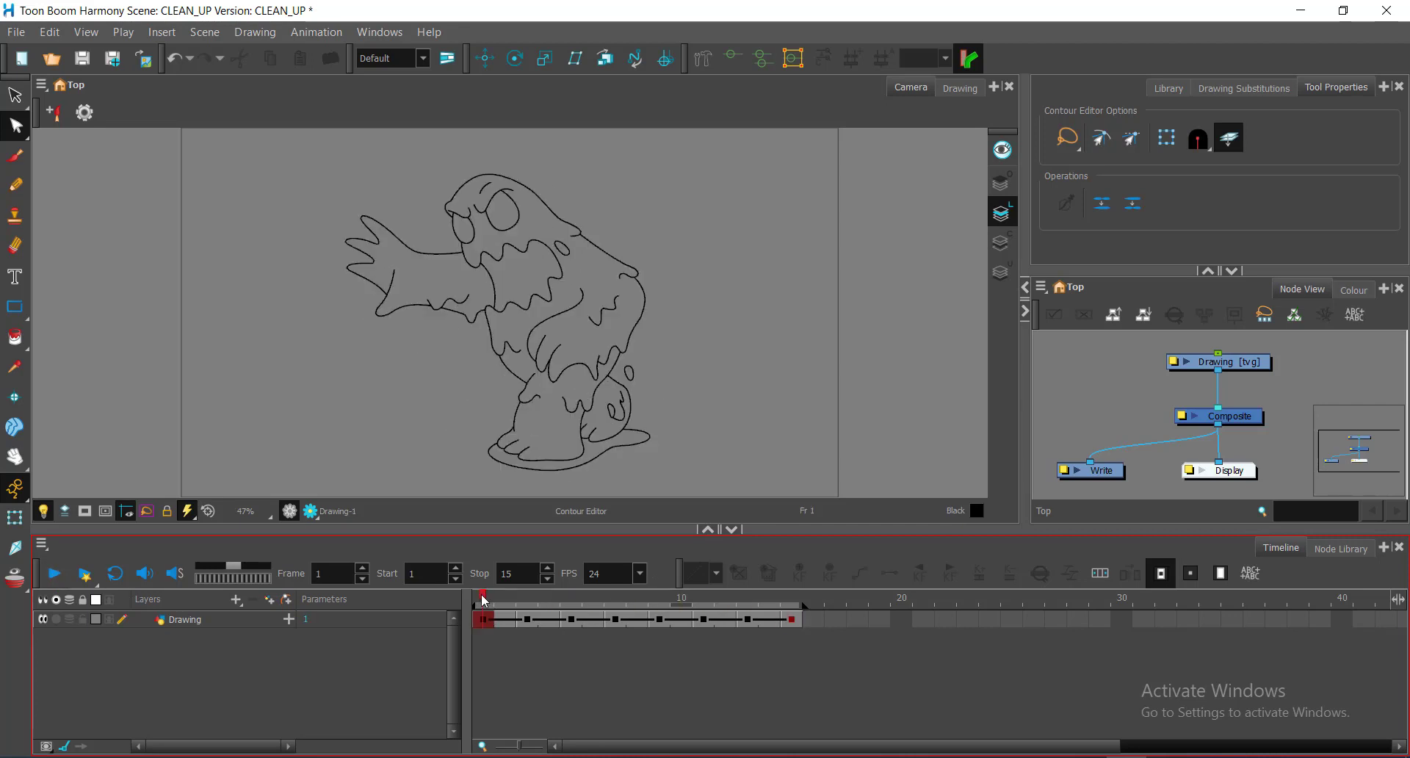
{"action": "left_click", "coordinate": [521, 596]}
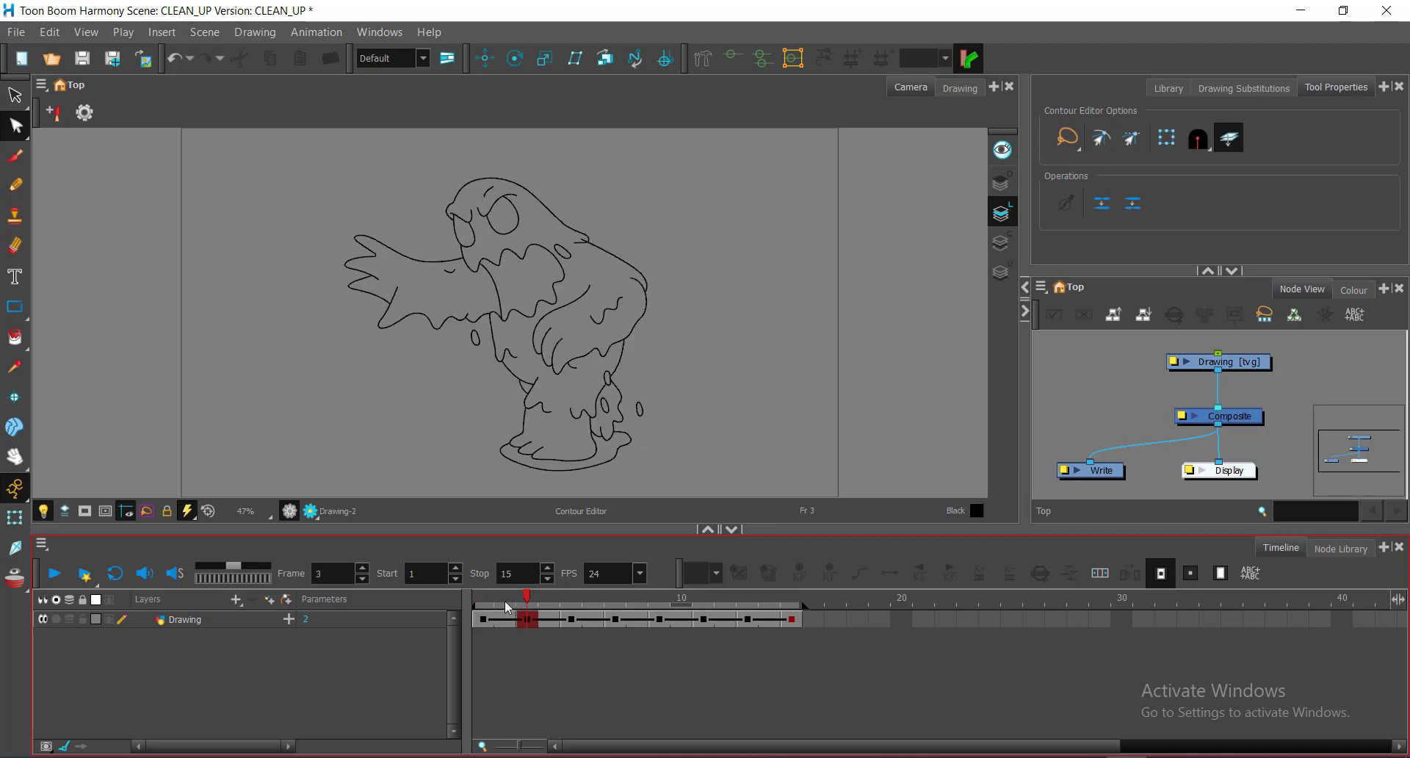
{"action": "left_click", "coordinate": [505, 601]}
{"action": "left_click", "coordinate": [504, 637]}
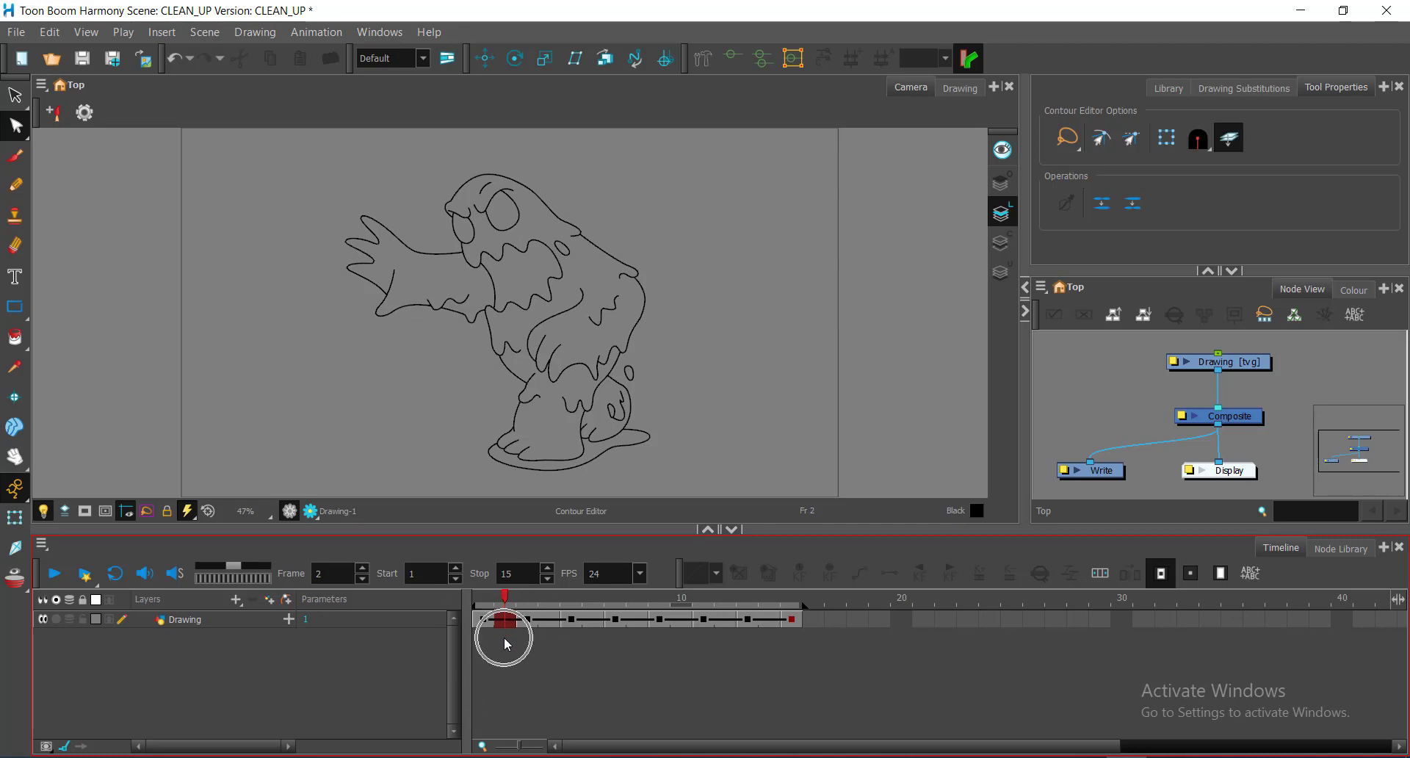
{"action": "key", "text": "ctrl"}
{"action": "key", "text": "ctrl"}
{"action": "key", "text": "ctrl"}
{"action": "key", "text": "ctrl"}
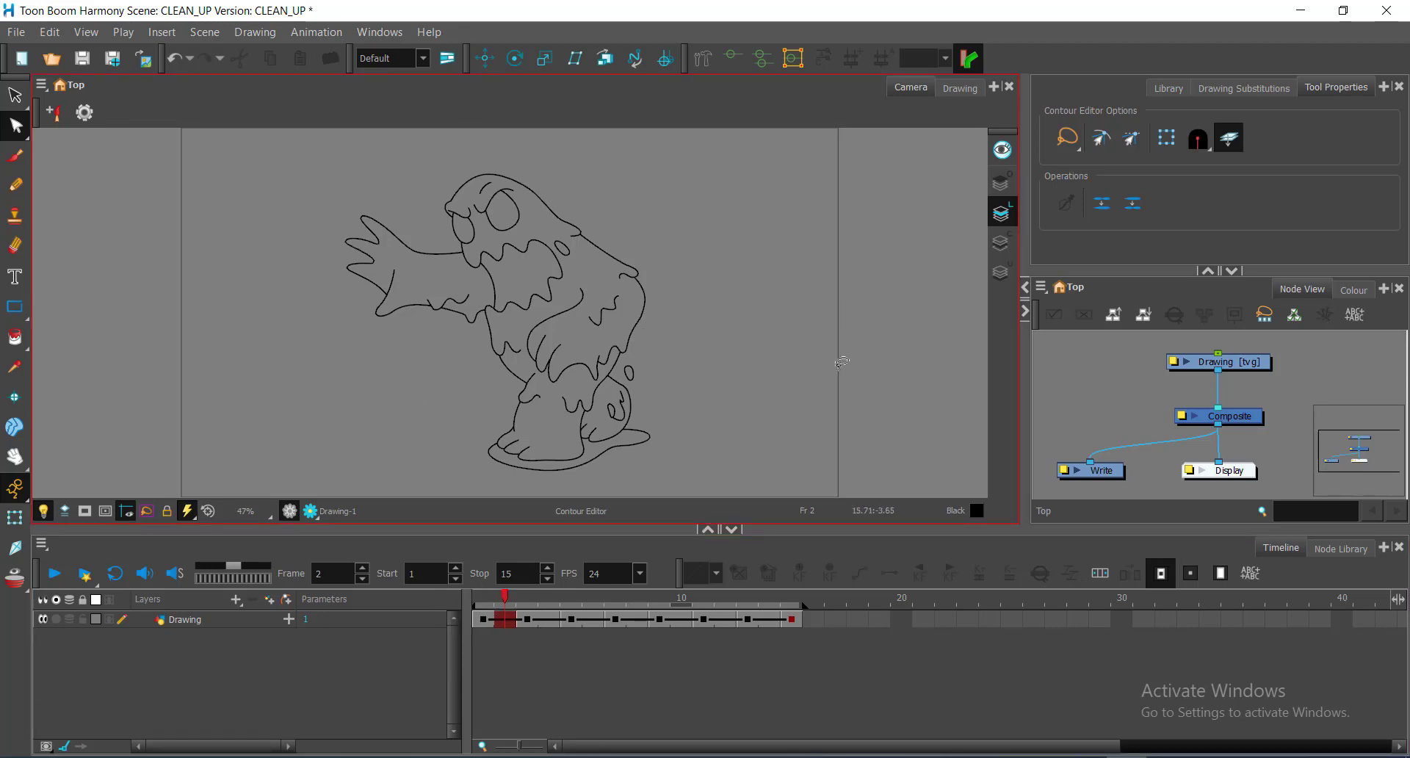
{"action": "key", "text": "ctrl"}
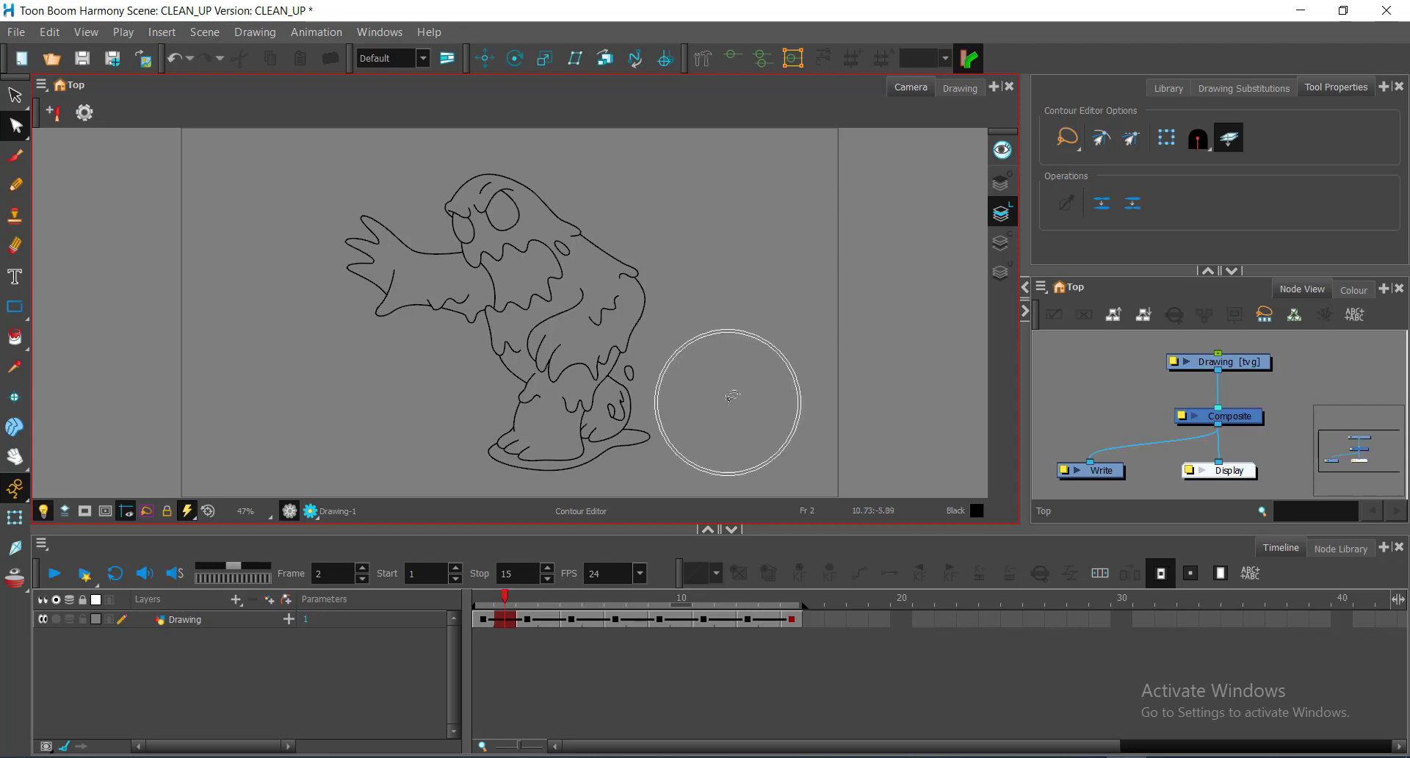
{"action": "key", "text": "ctrl"}
{"action": "key", "text": "ctrl"}
{"action": "key", "text": "ctrl"}
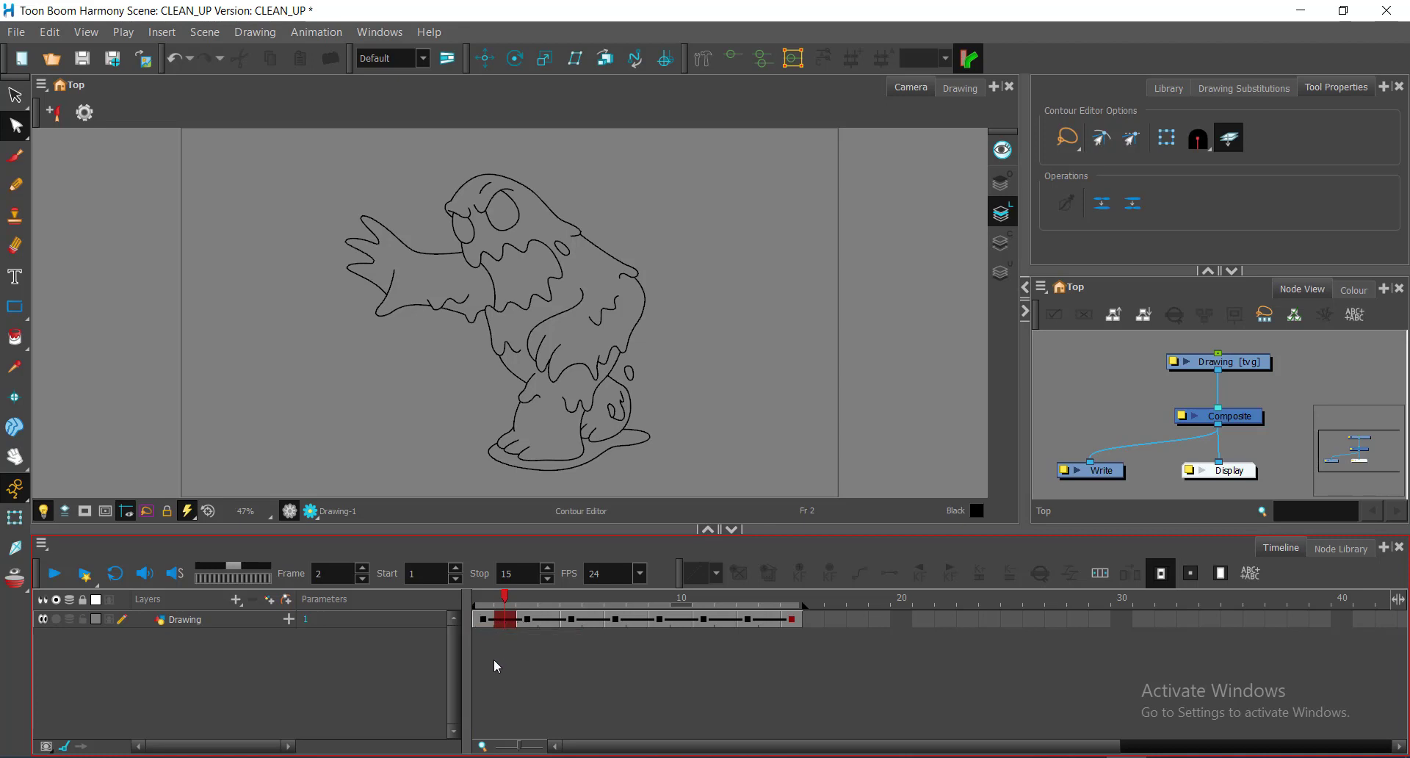
{"action": "left_click", "coordinate": [512, 625]}
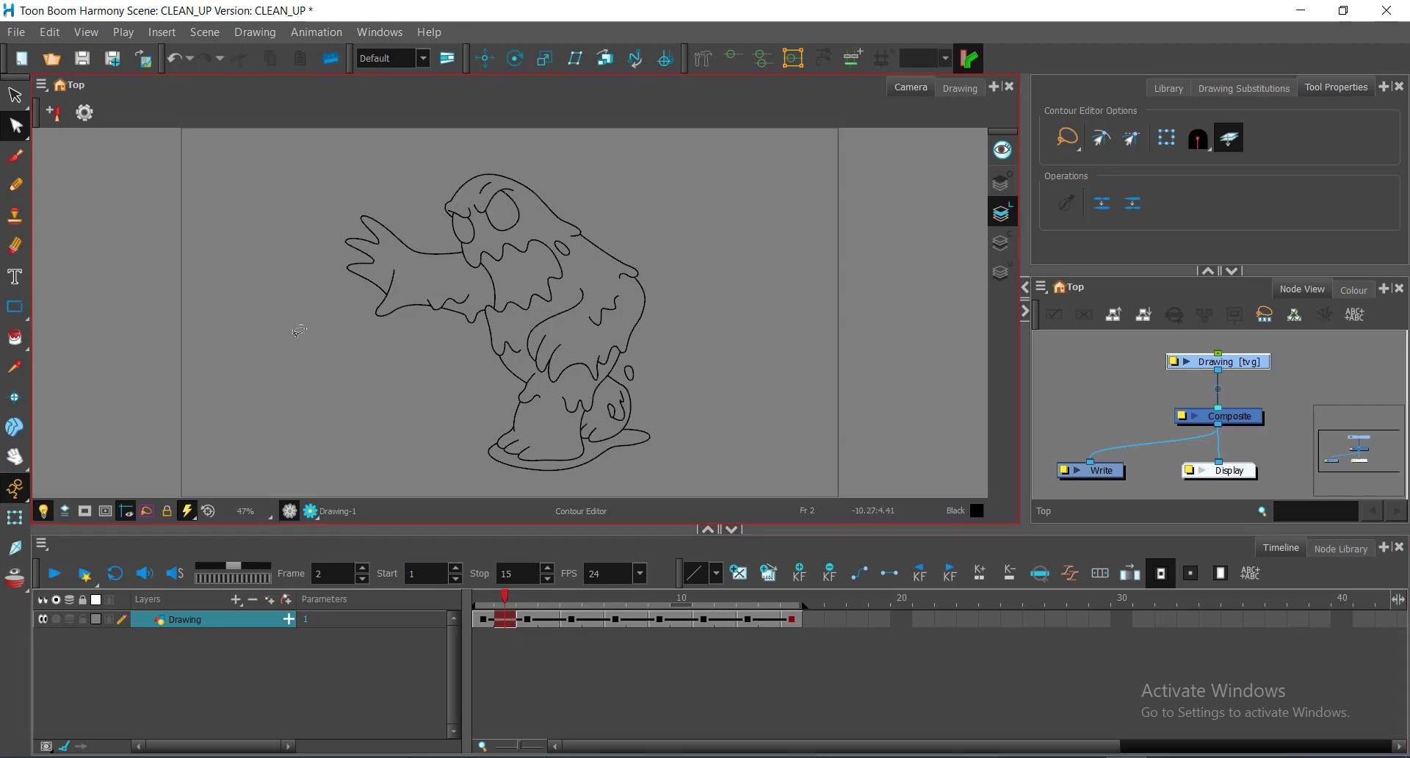
{"action": "left_click", "coordinate": [484, 674]}
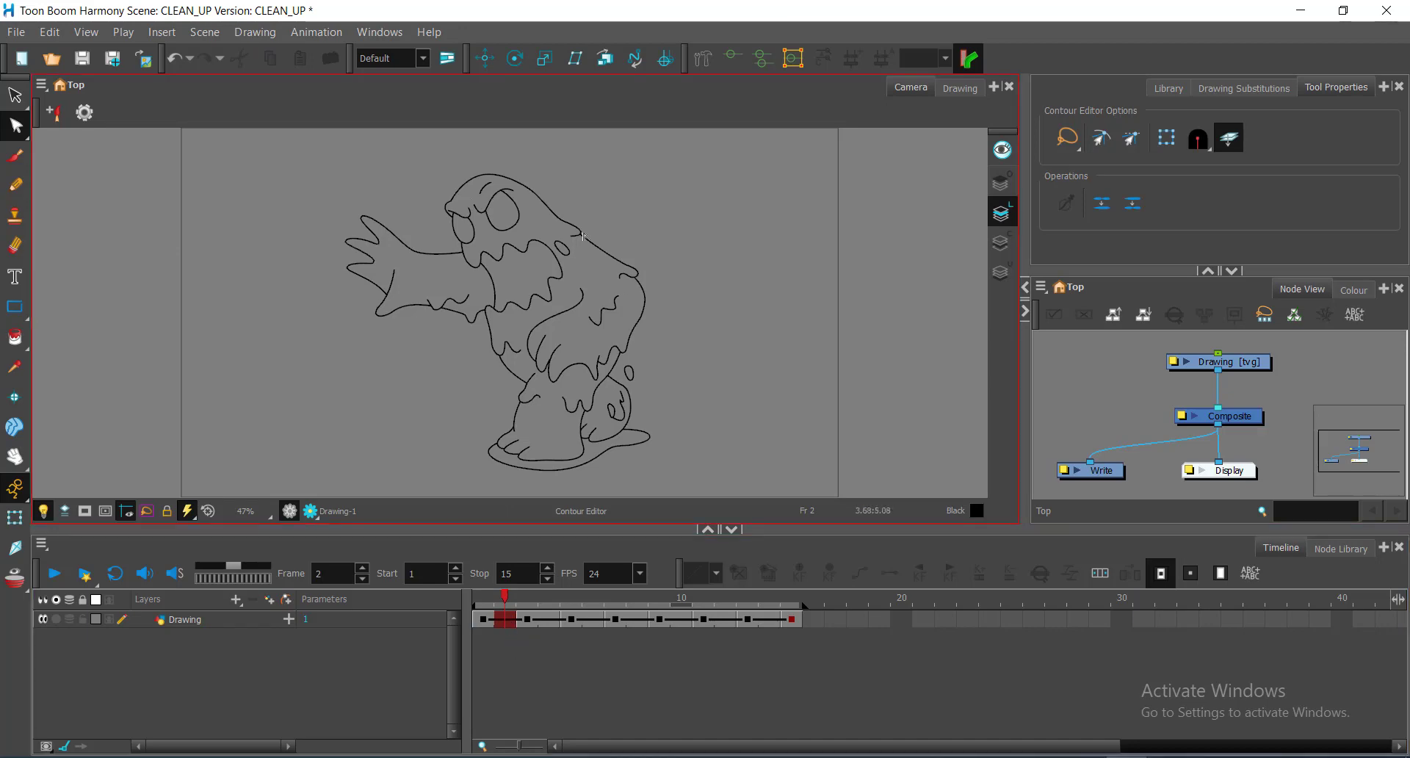
{"action": "left_click", "coordinate": [505, 619]}
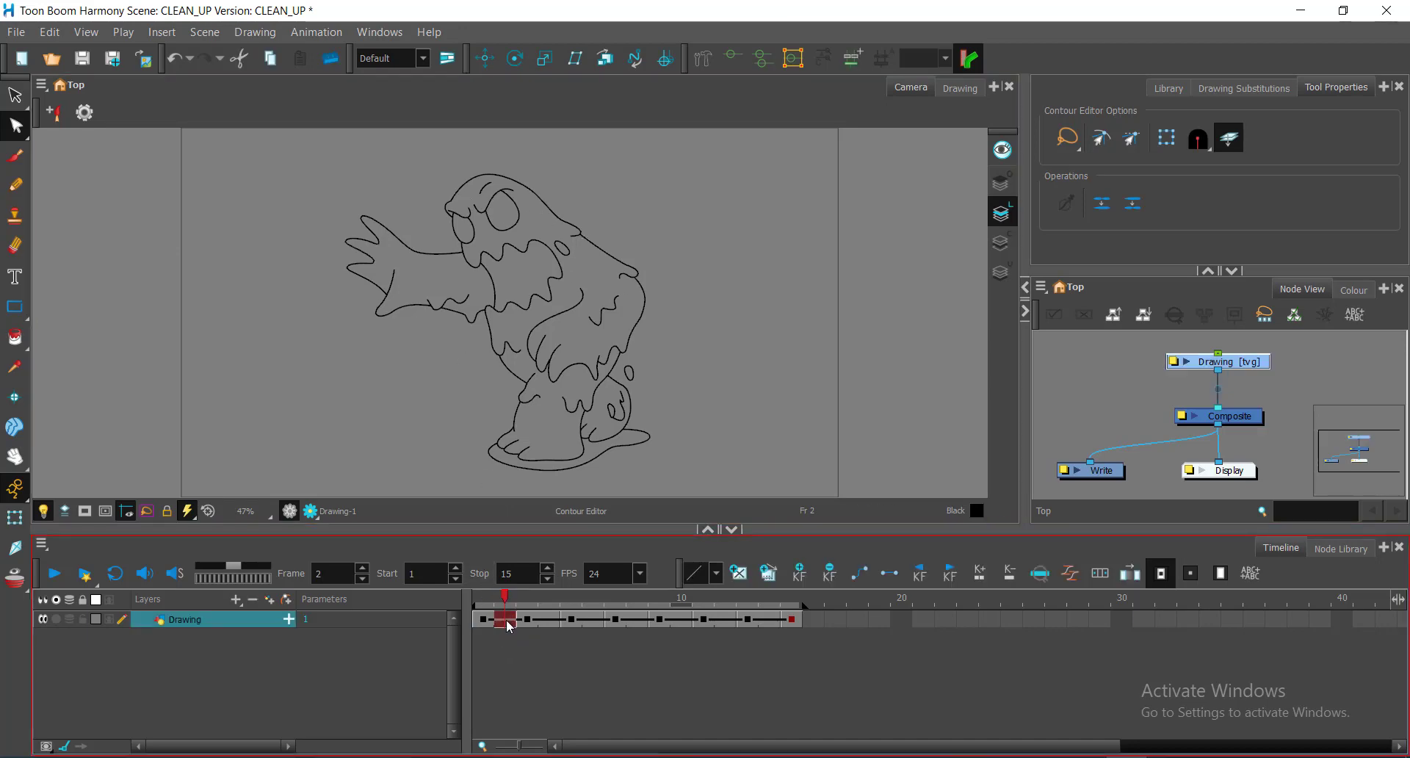
Step: Clear the drawing exposed in the frame-2 cell and make frame 2 current
{"action": "right_click", "coordinate": [505, 619]}
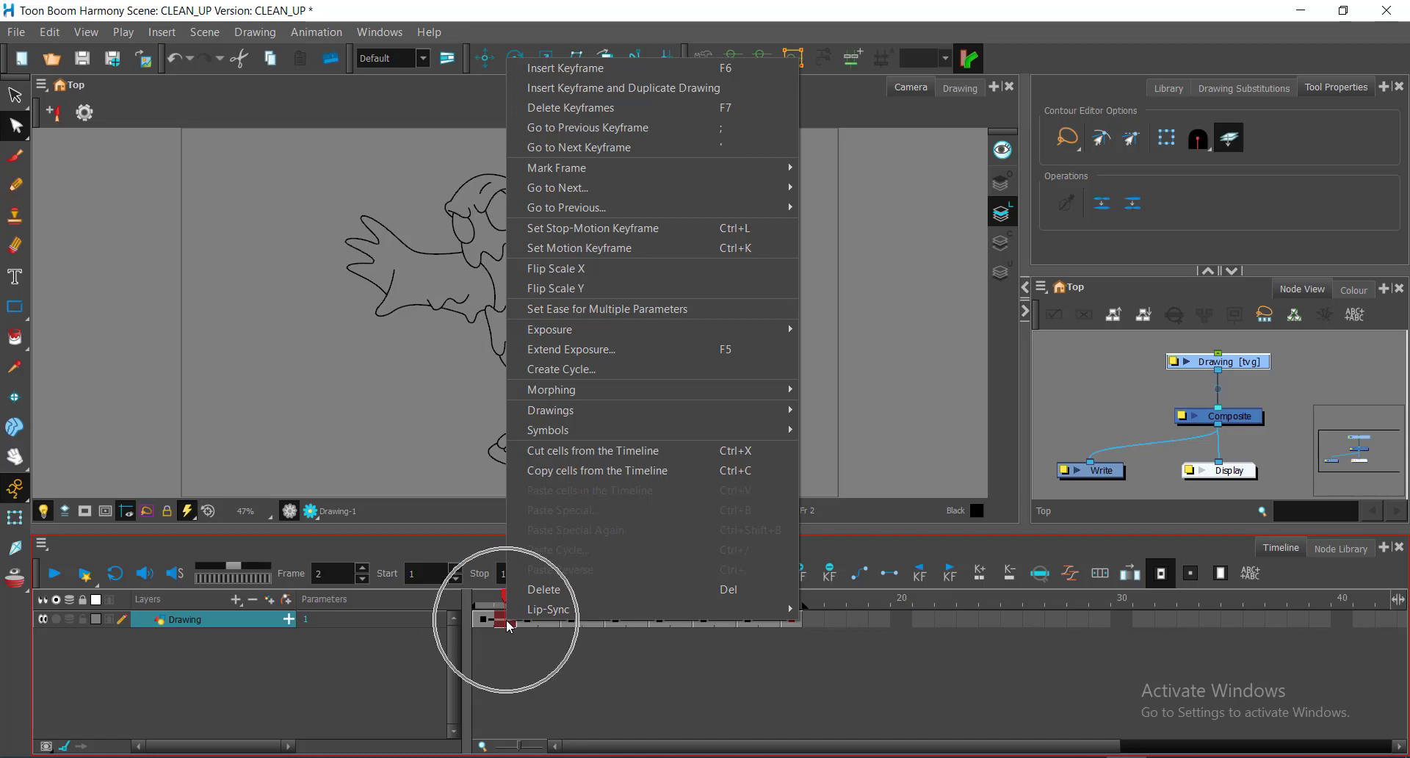
{"action": "left_click", "coordinate": [509, 682]}
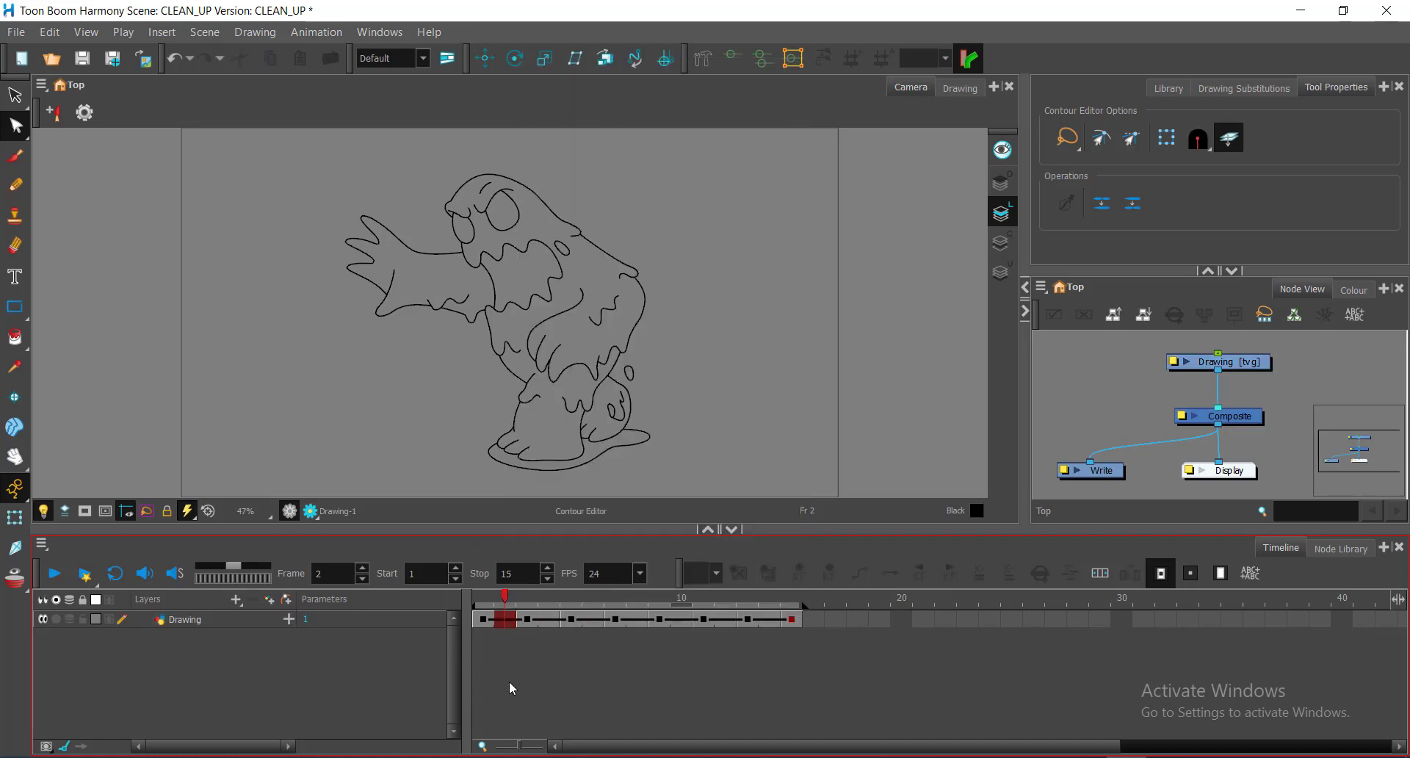
{"action": "right_click", "coordinate": [503, 620]}
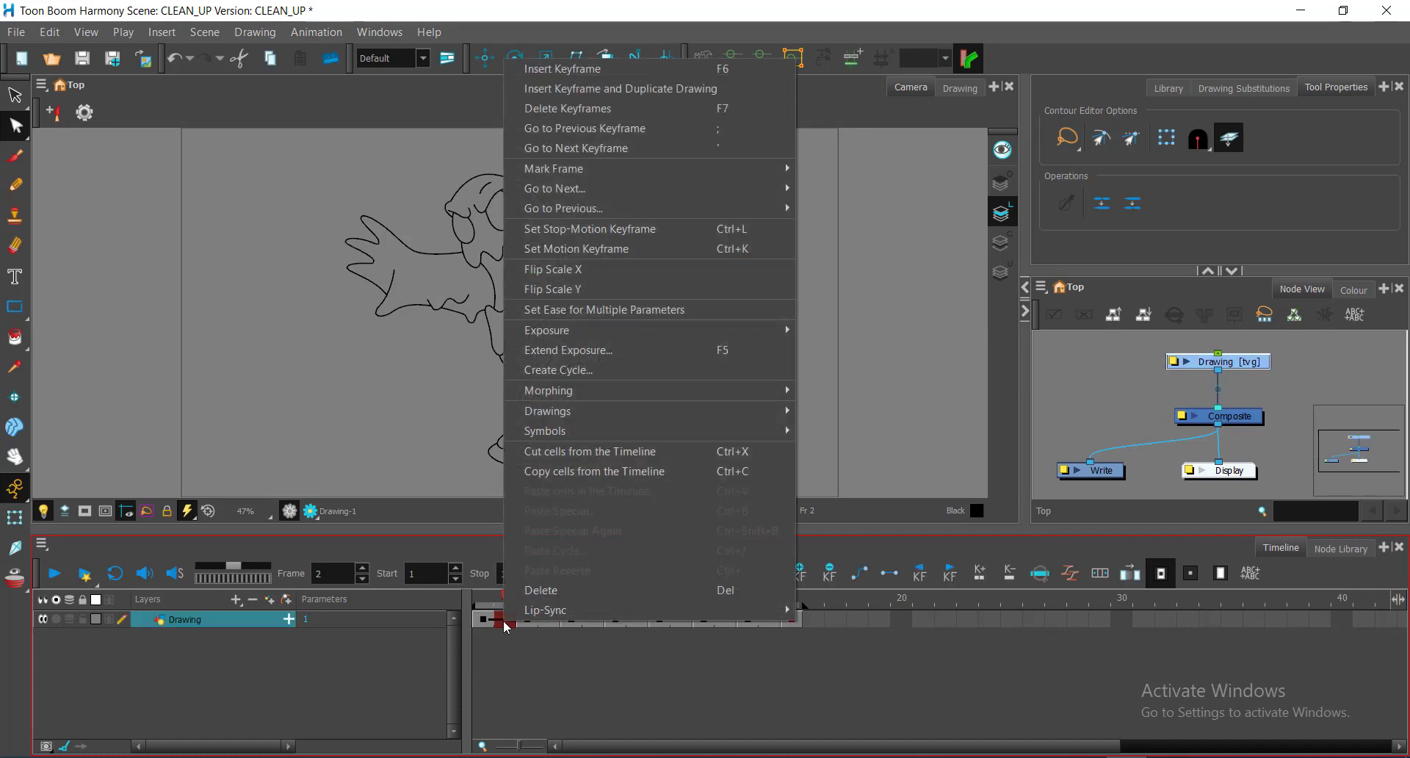
{"action": "left_click", "coordinate": [640, 332]}
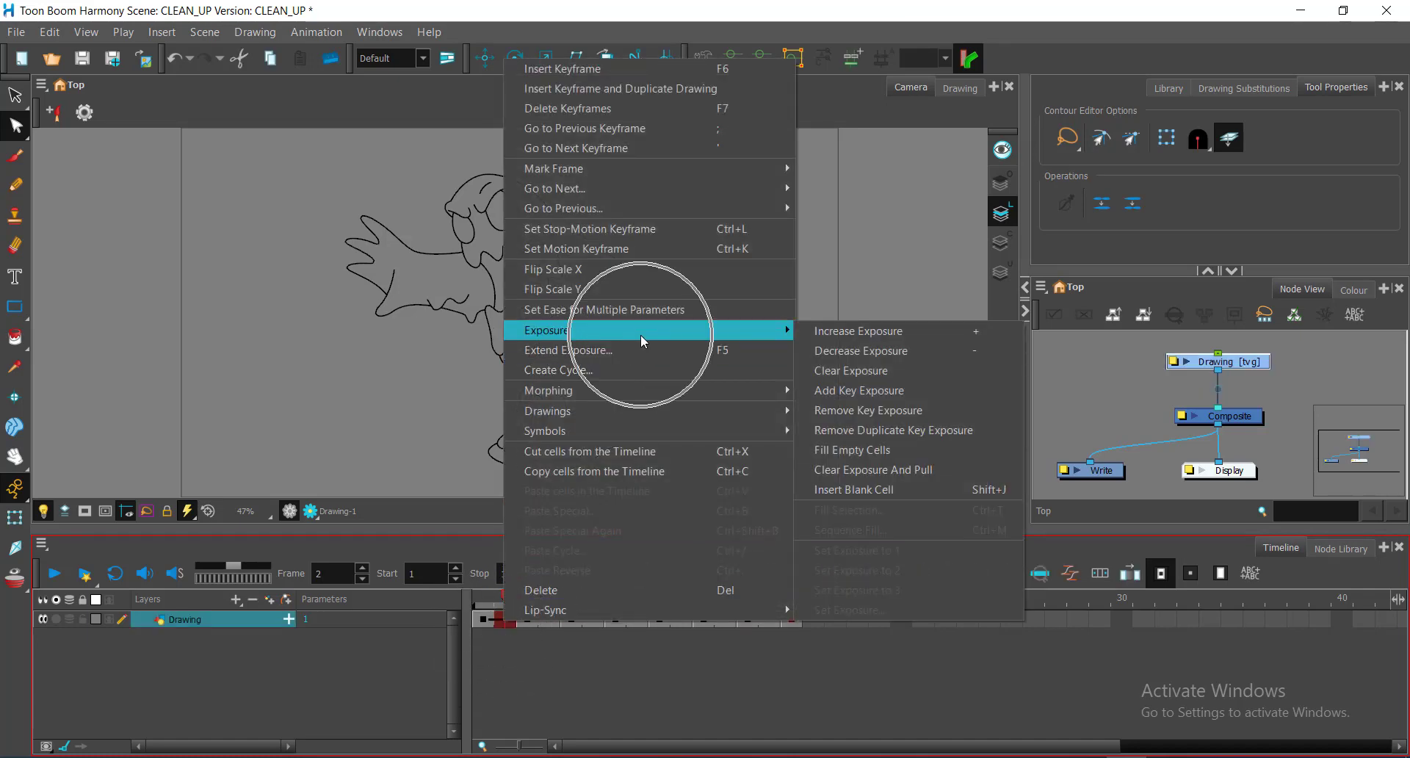
{"action": "left_click", "coordinate": [883, 372]}
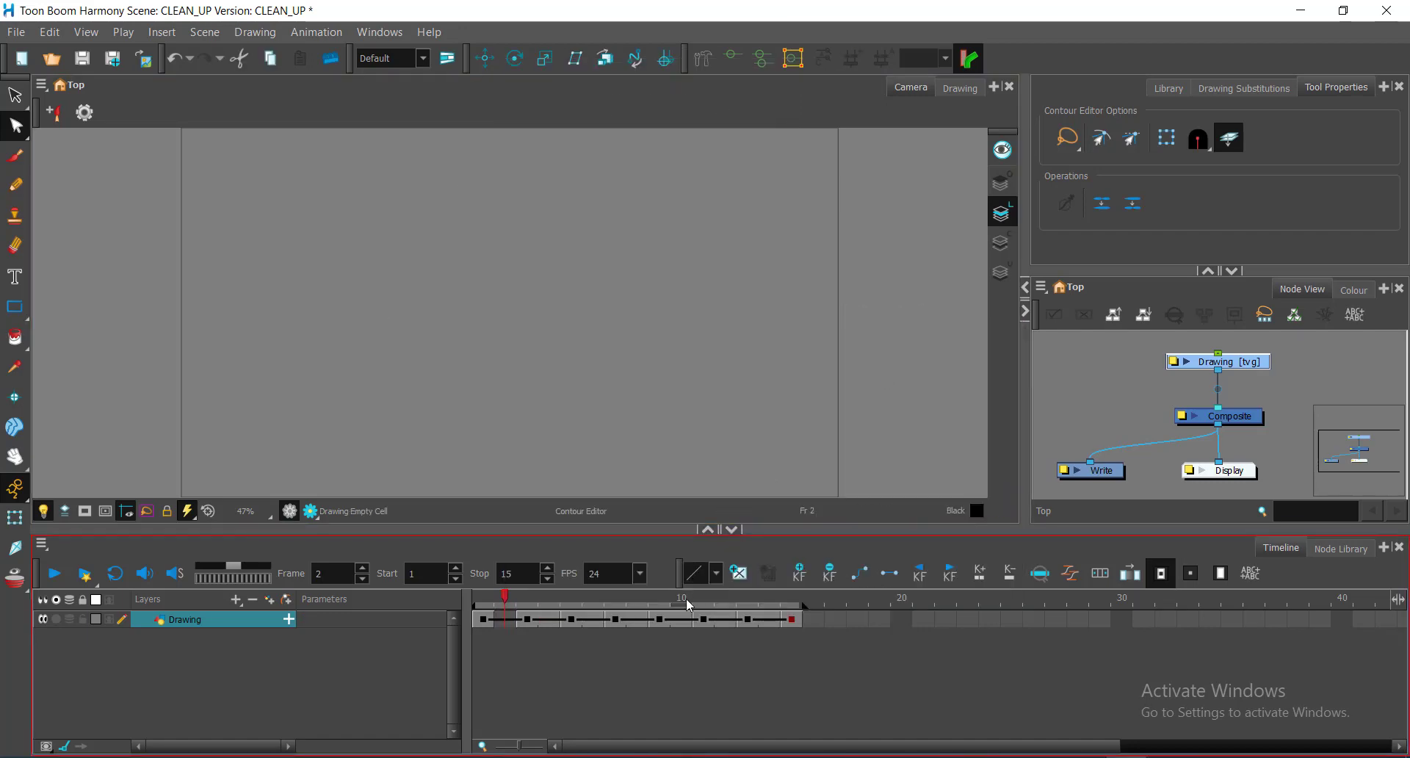
{"action": "left_click", "coordinate": [500, 622]}
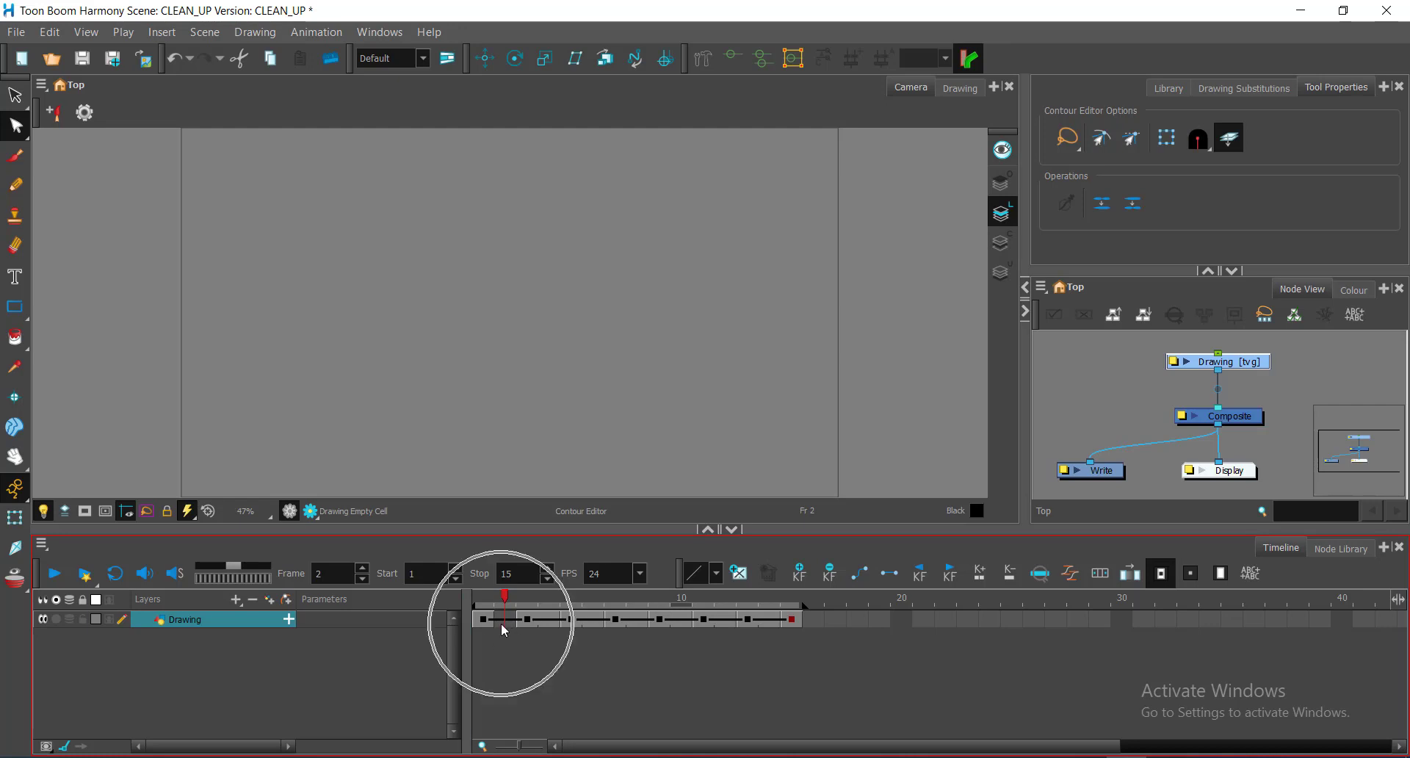
Step: Turn on Onion Skin so the previous and next frames show as red and green outlines
{"action": "left_click", "coordinate": [16, 580]}
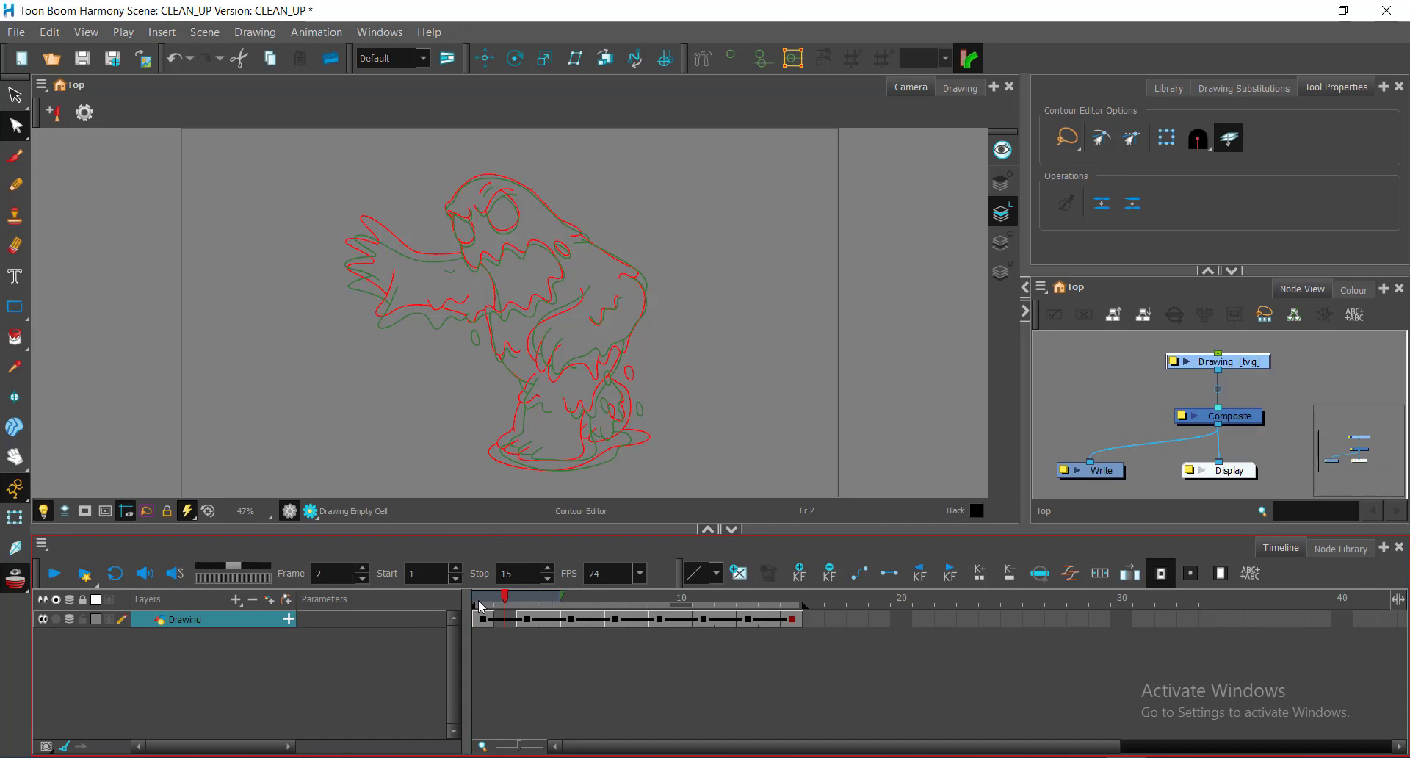
{"action": "key", "text": "ctrl"}
{"action": "key", "text": "ctrl"}
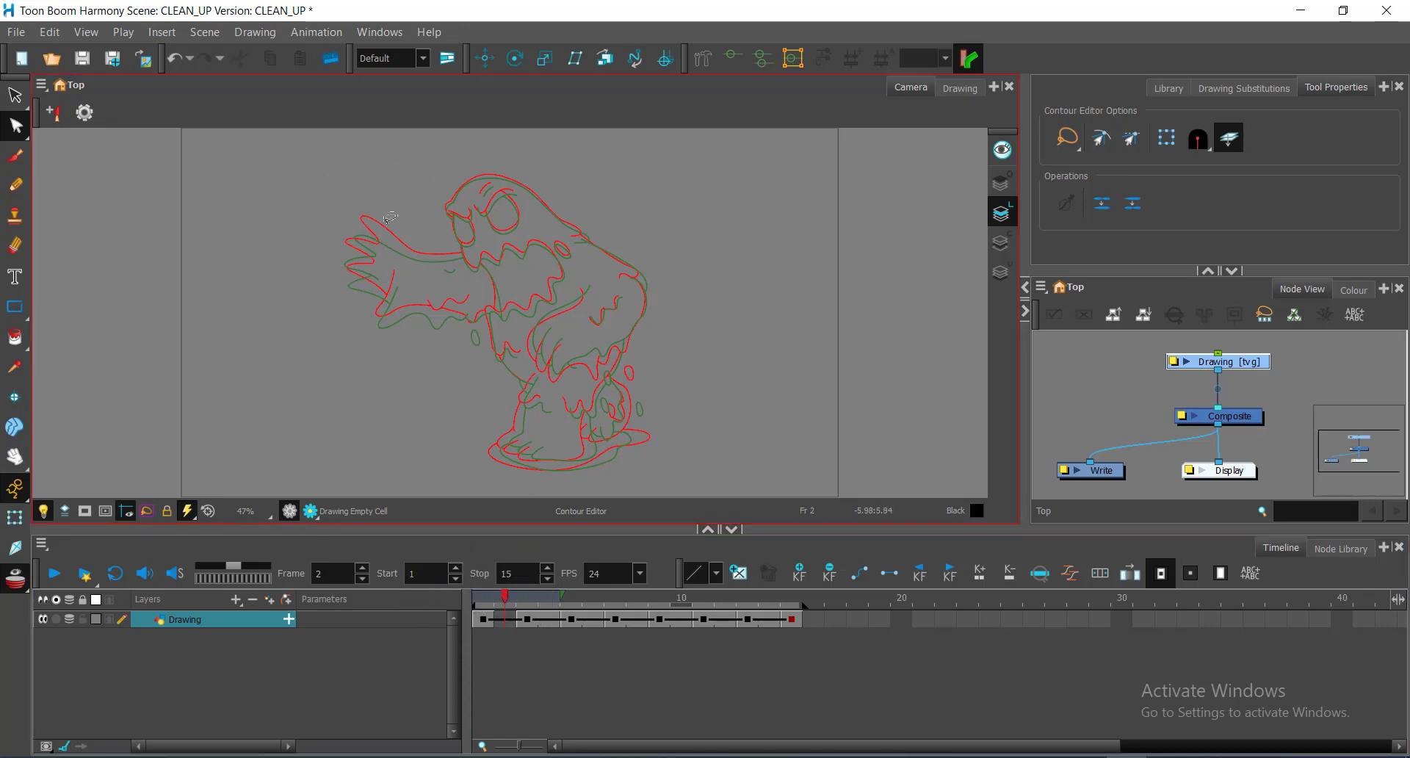
{"action": "key", "text": "ctrl"}
{"action": "key", "text": "ctrl"}
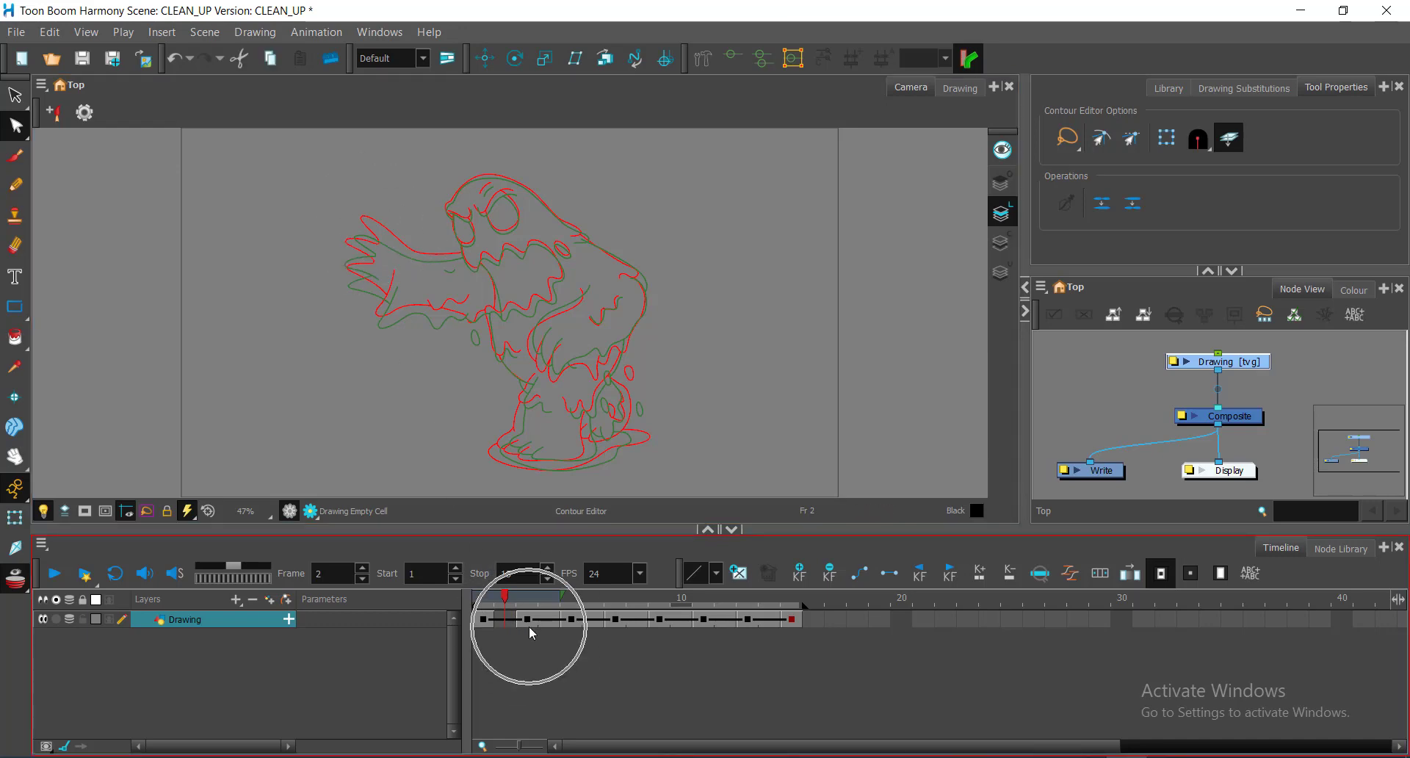
{"action": "key", "text": "ctrl"}
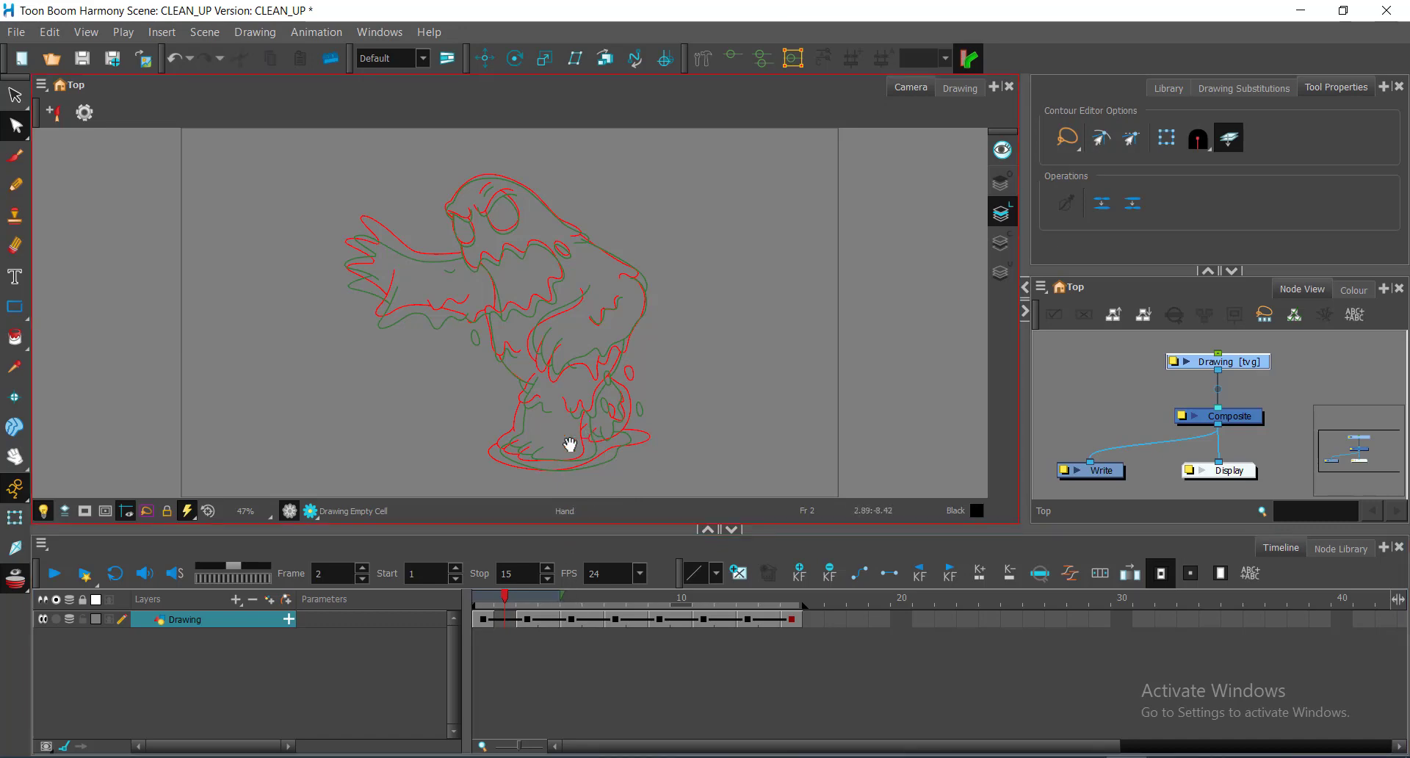
Step: Bring the monster's legs into view and zoom in on them
{"action": "left_click_drag", "start_coordinate": [570, 444], "coordinate": [591, 373]}
{"action": "scroll", "coordinate": [571, 390], "scroll_direction": "up", "scroll_amount": 4}
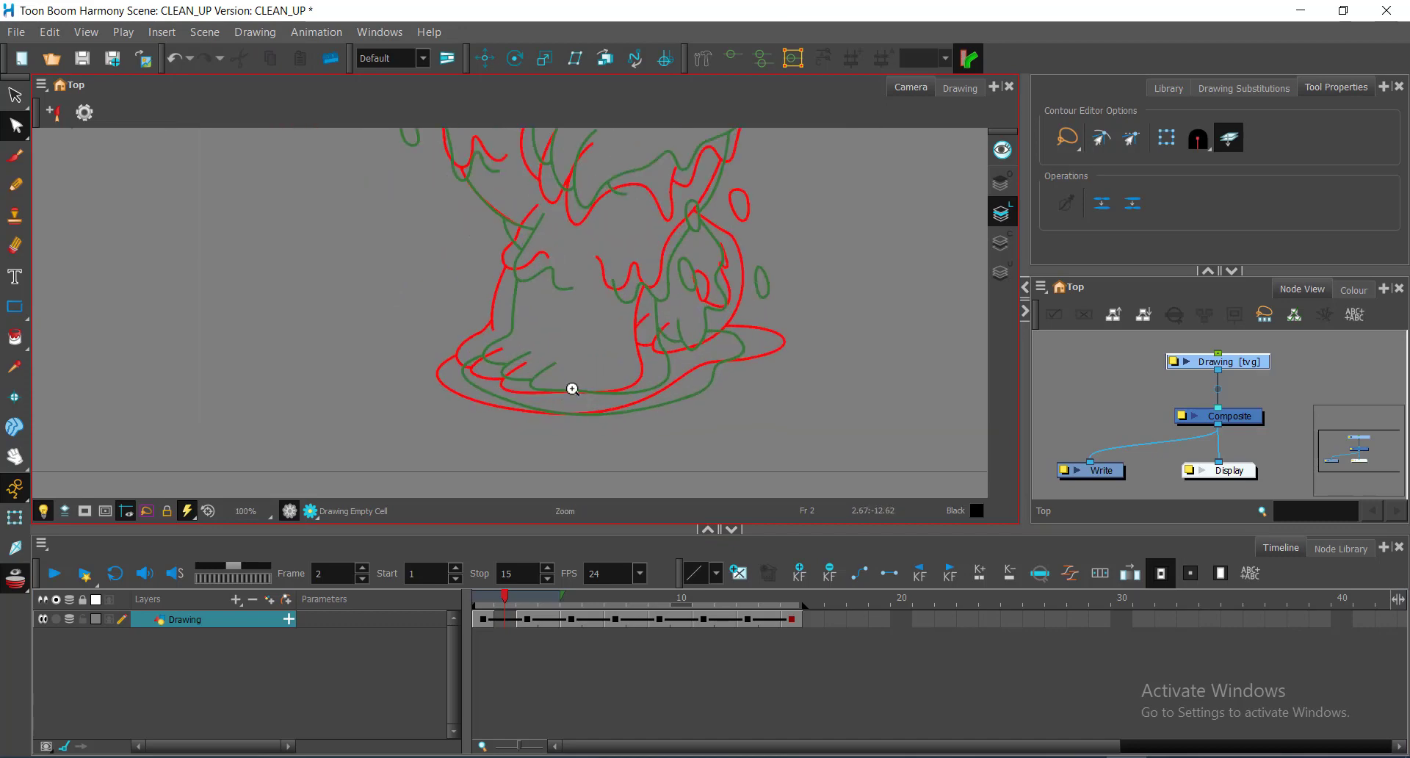
{"action": "scroll", "coordinate": [573, 389], "scroll_direction": "up", "scroll_amount": 3}
{"action": "left_click", "coordinate": [522, 629]}
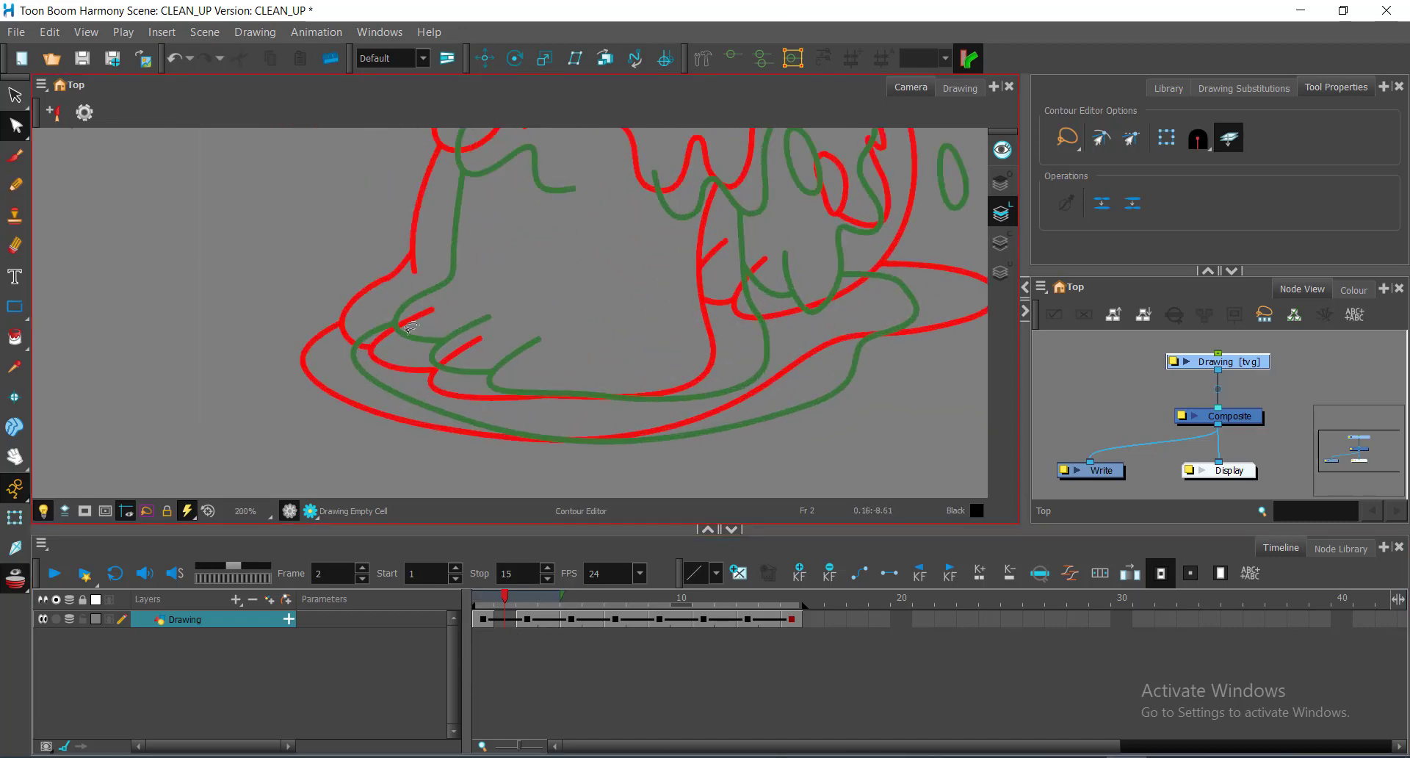
{"action": "left_click", "coordinate": [491, 603]}
Step: Zoom back out, pan up to the monster's head, and zoom in to 250%
{"action": "key", "text": "ctrl+space"}
{"action": "left_click", "coordinate": [542, 321], "text": "ctrl+alt"}
{"action": "left_click", "coordinate": [542, 321], "text": "ctrl+alt"}
{"action": "left_click", "coordinate": [542, 321], "text": "ctrl+alt"}
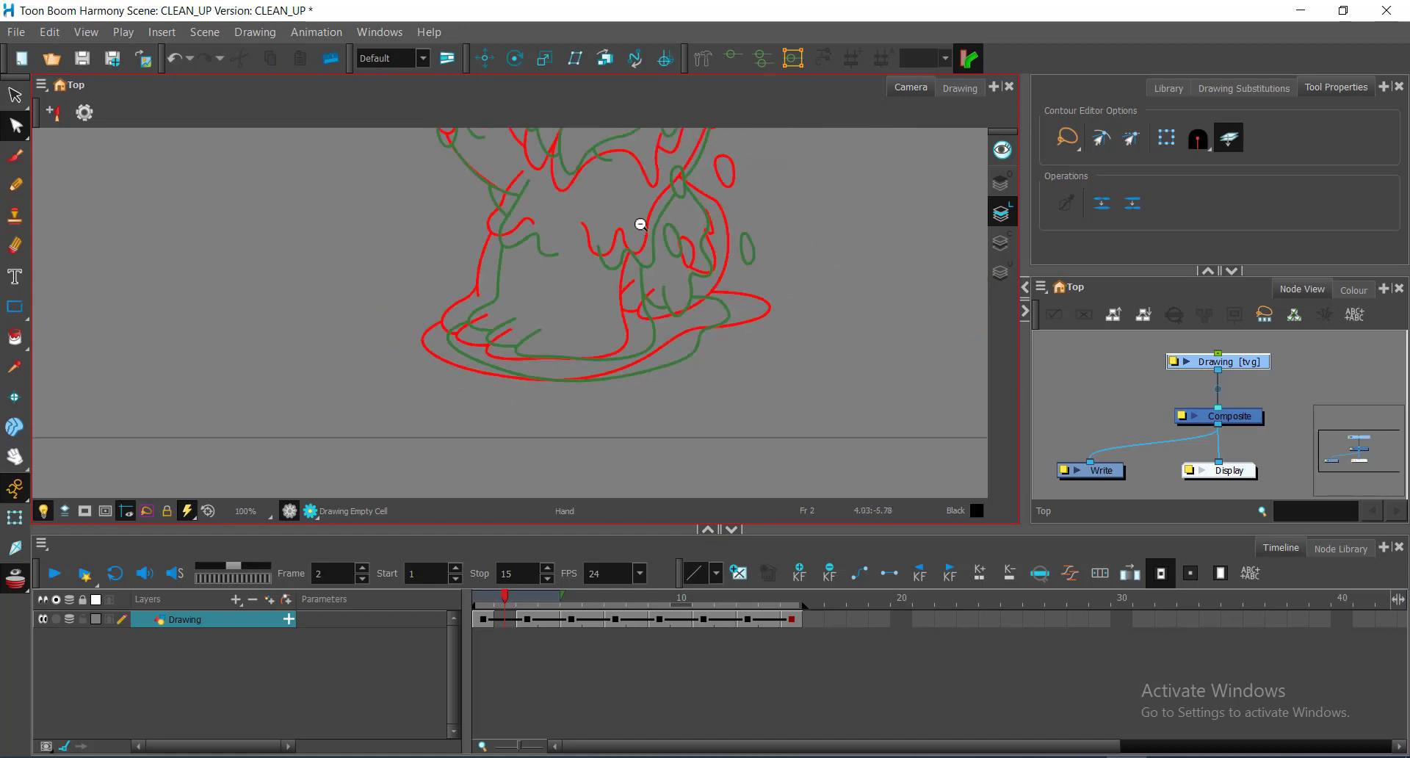
{"action": "left_click_drag", "start_coordinate": [631, 223], "coordinate": [689, 415]}
{"action": "left_click_drag", "start_coordinate": [585, 262], "coordinate": [680, 432]}
{"action": "left_click_drag", "start_coordinate": [596, 228], "coordinate": [635, 364]}
{"action": "scroll", "coordinate": [597, 315], "scroll_direction": "up", "scroll_amount": 4}
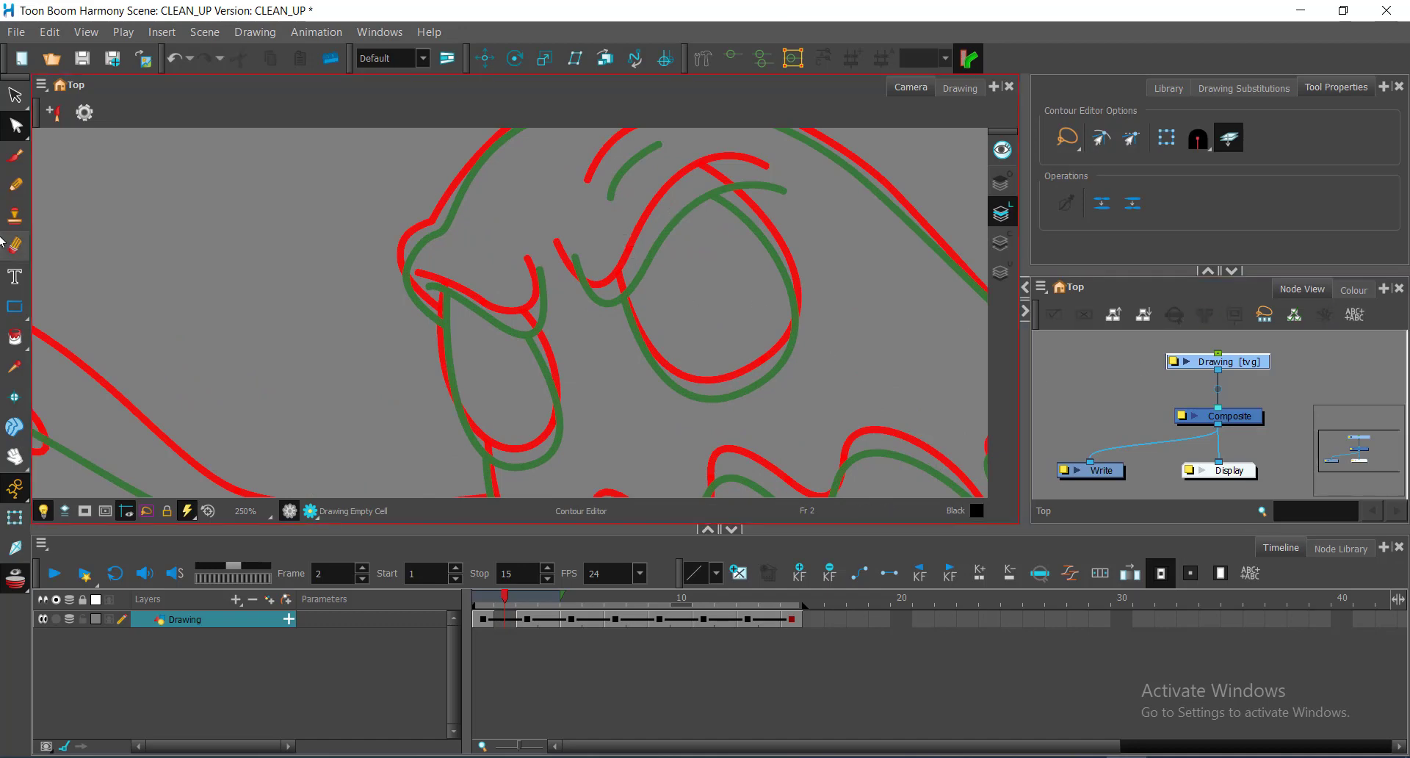
Step: Select the Pencil tool and set its Maximum Size to 7
{"action": "left_click", "coordinate": [21, 191]}
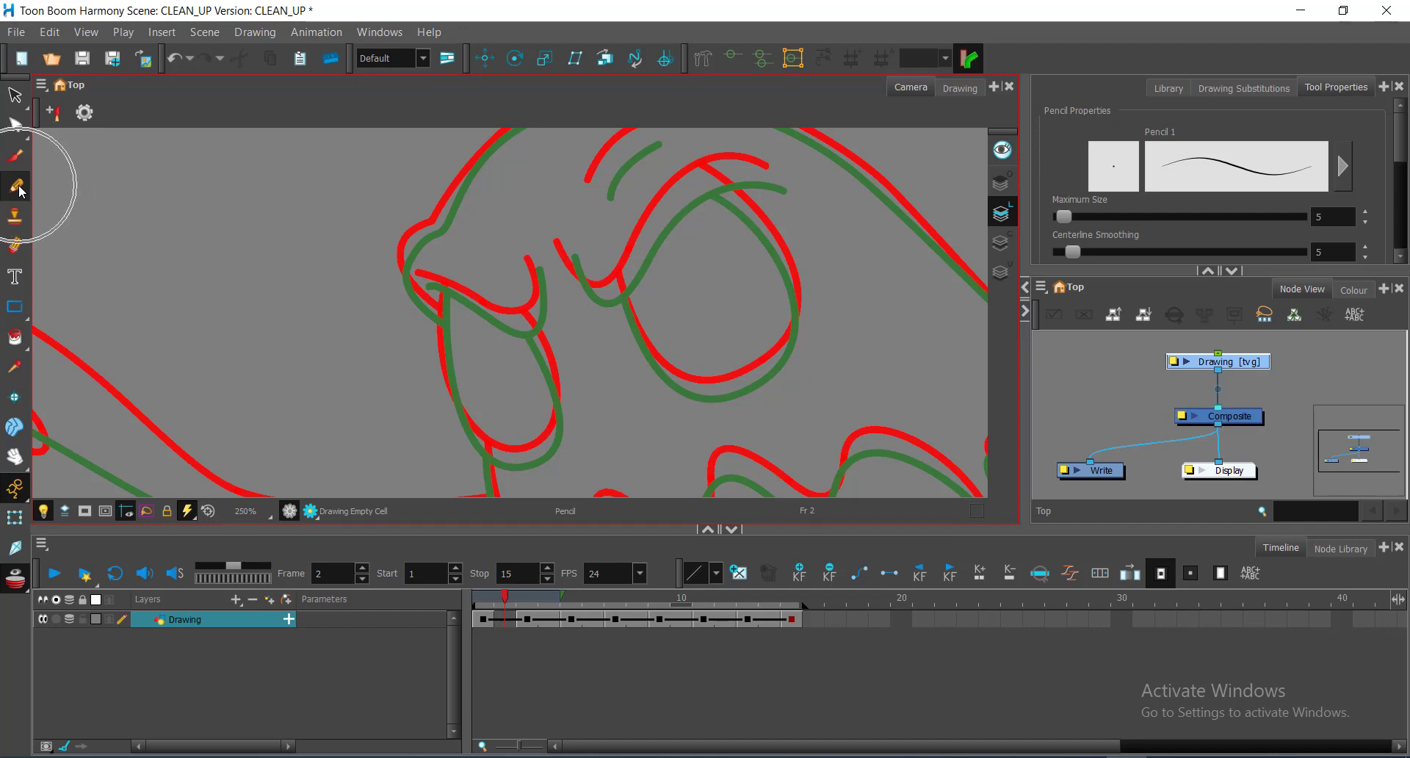
{"action": "double_click", "coordinate": [1349, 219]}
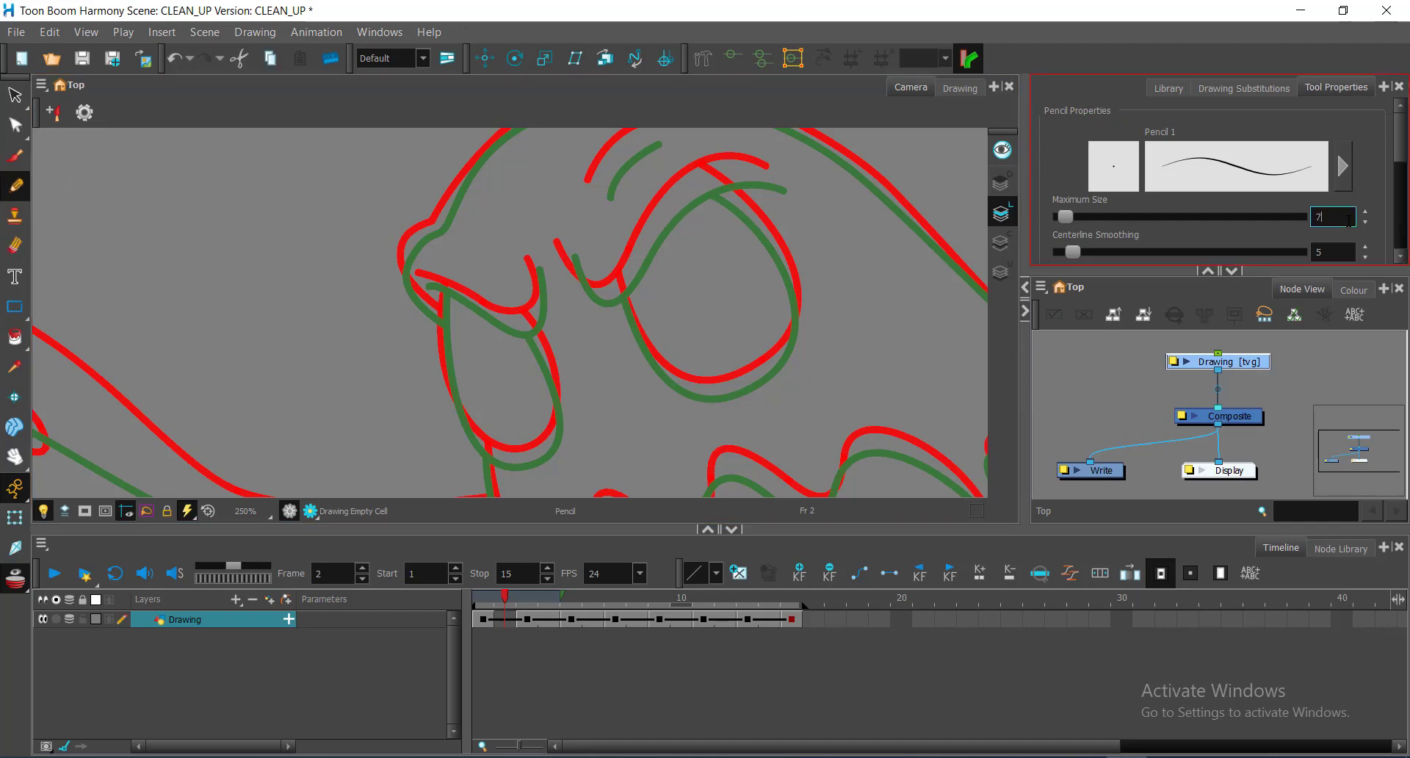
{"action": "type", "text": "7"}
{"action": "key", "text": "Return"}
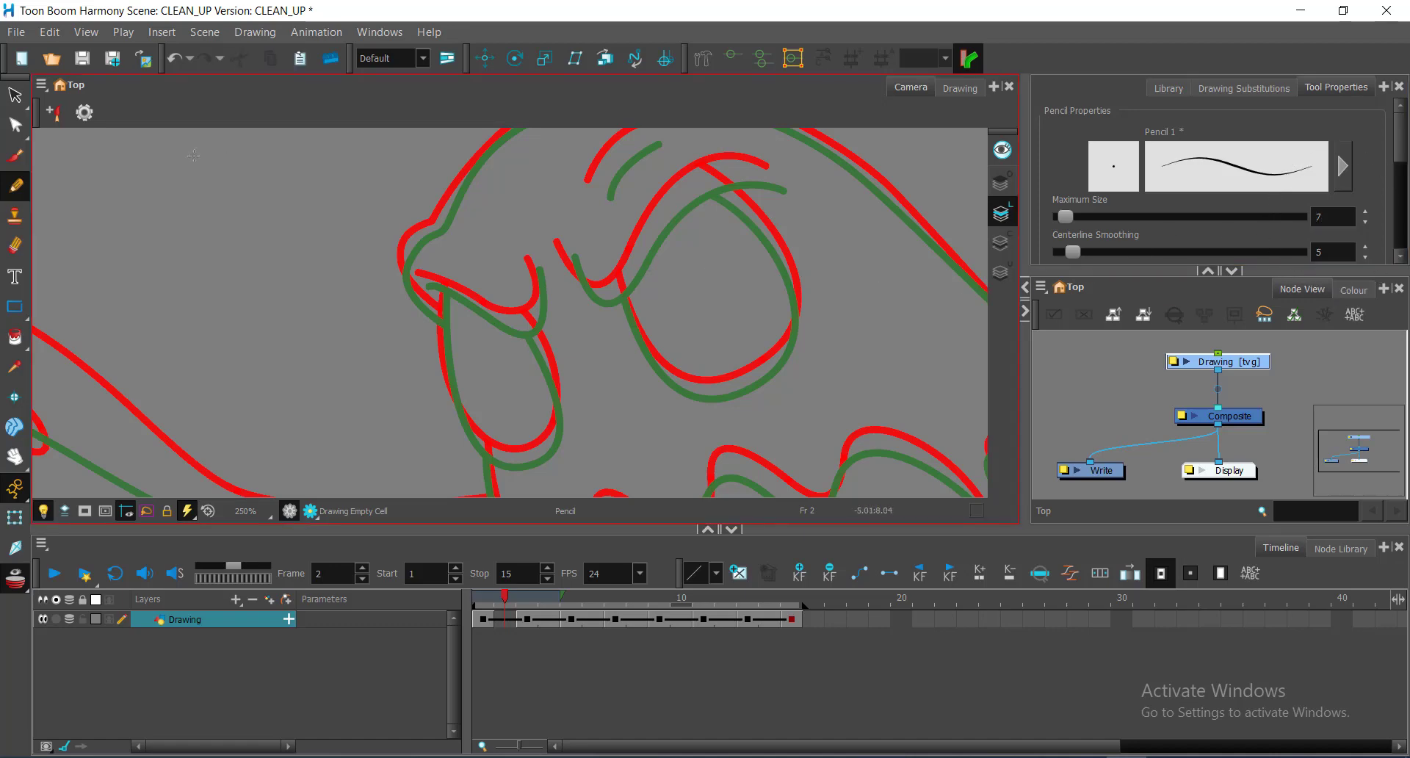
Step: Switch to the Polyline tool, zoom to 500%, and collapse the right panels
{"action": "left_click", "coordinate": [16, 309]}
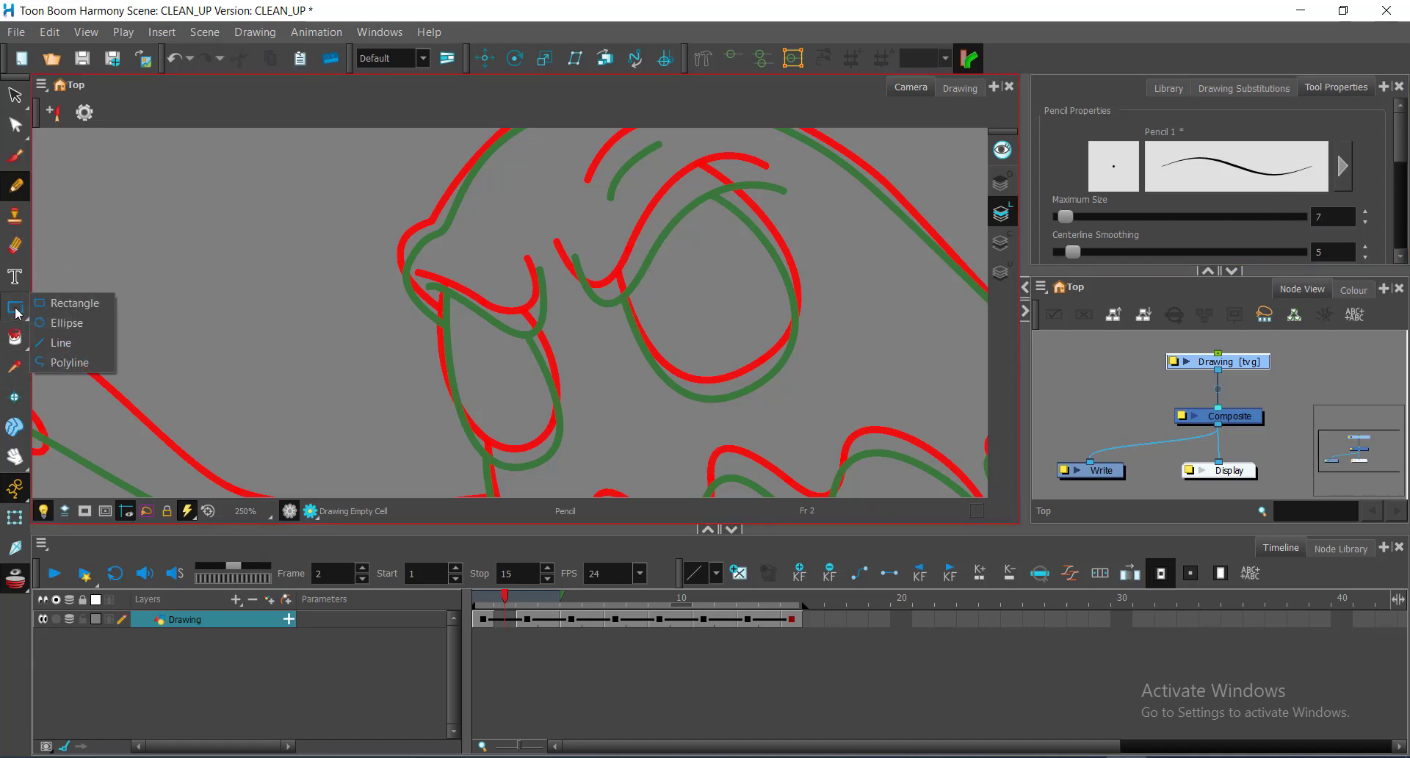
{"action": "left_click", "coordinate": [71, 363]}
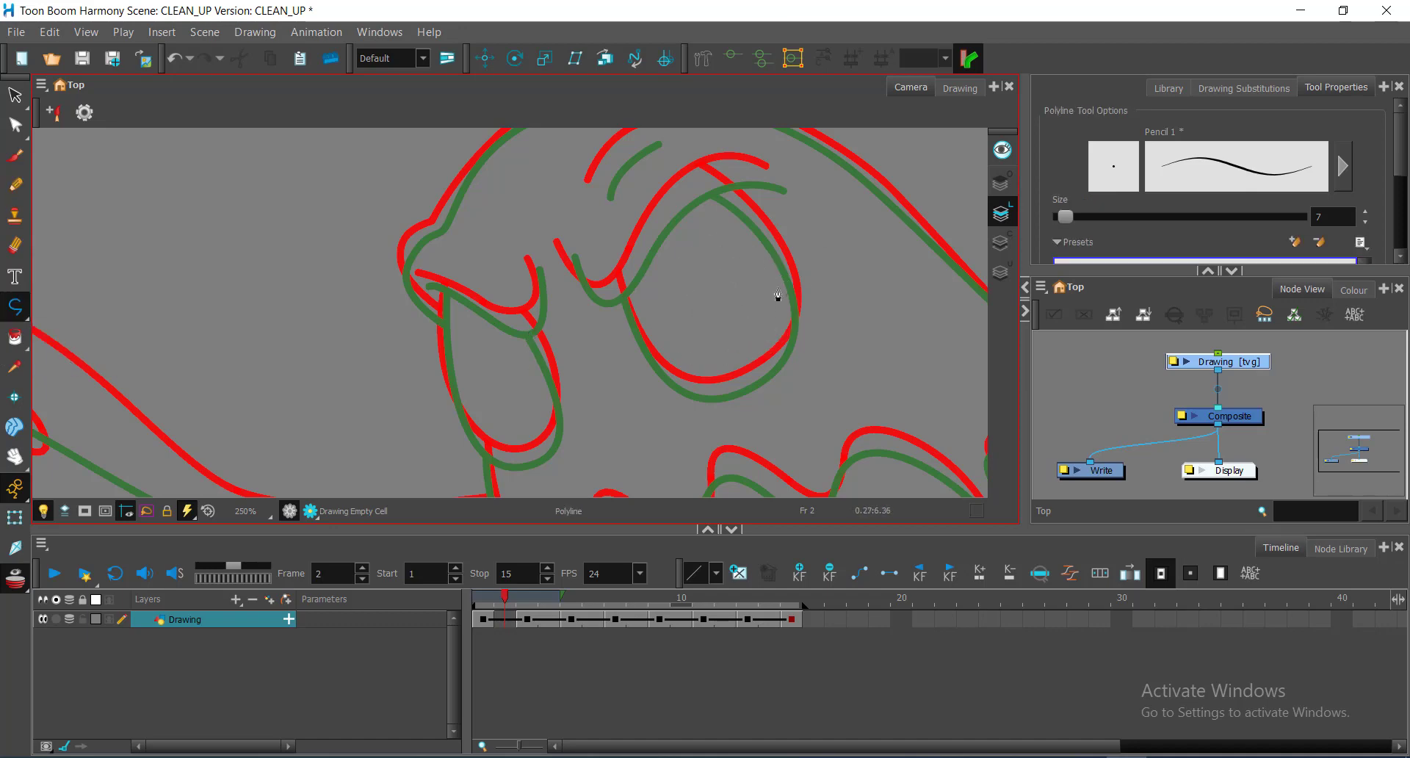
{"action": "left_click", "coordinate": [512, 603]}
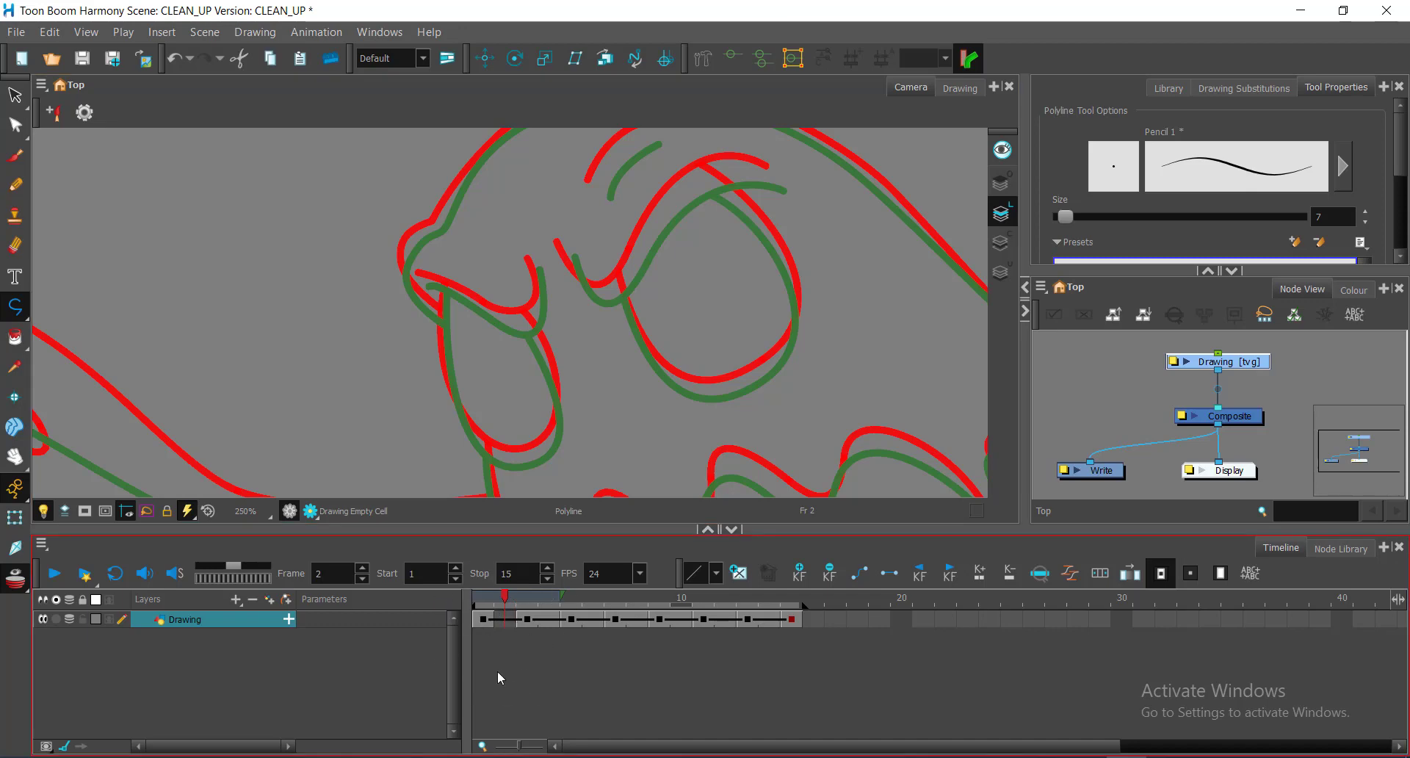
{"action": "left_click", "coordinate": [504, 630]}
{"action": "scroll", "coordinate": [617, 290], "scroll_direction": "up", "scroll_amount": 2}
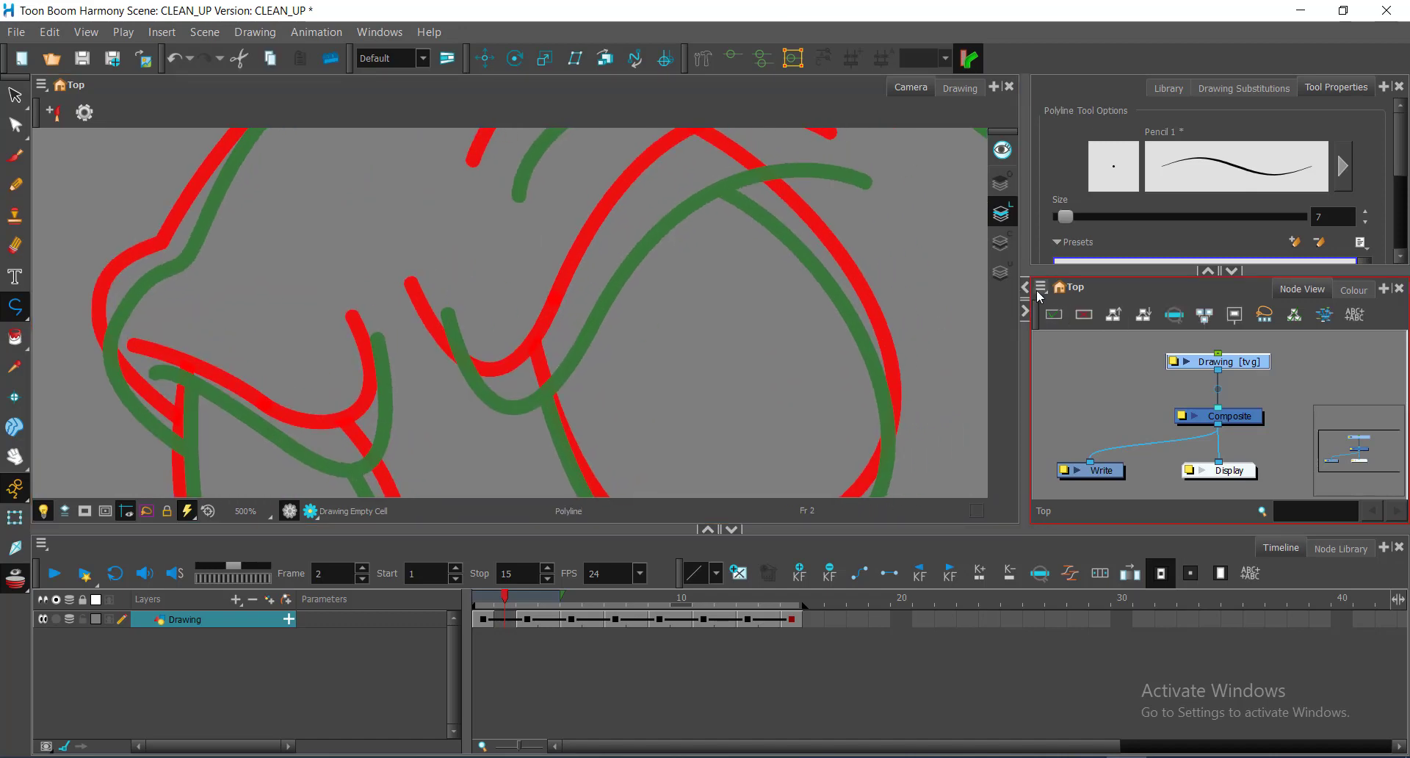
{"action": "left_click", "coordinate": [1027, 312]}
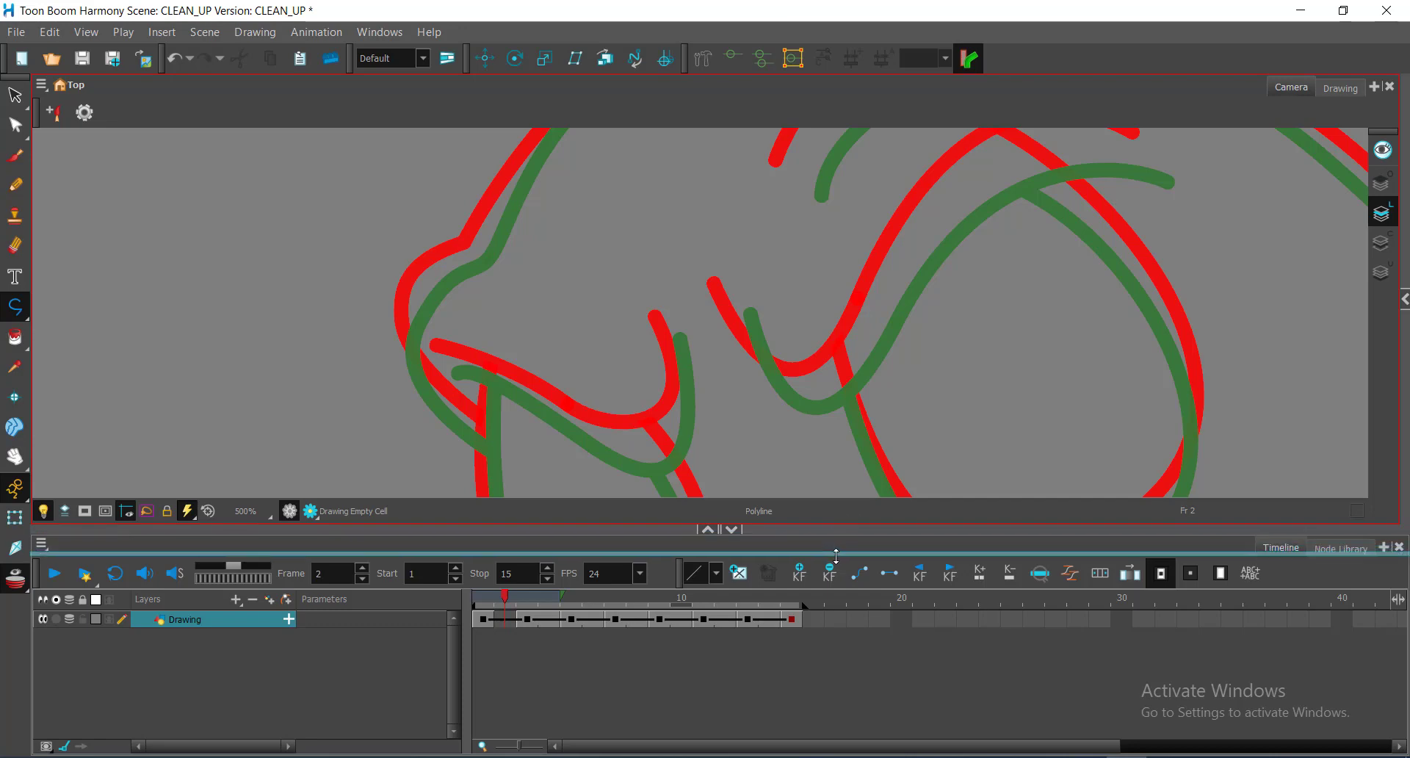
Step: Lower the Camera/Timeline splitter and reframe the view around the mouth outlines
{"action": "mouse_move", "coordinate": [830, 609]}
{"action": "left_mouse_down"}
{"action": "mouse_move", "coordinate": [849, 604]}
{"action": "mouse_move", "coordinate": [839, 617]}
{"action": "left_mouse_up"}
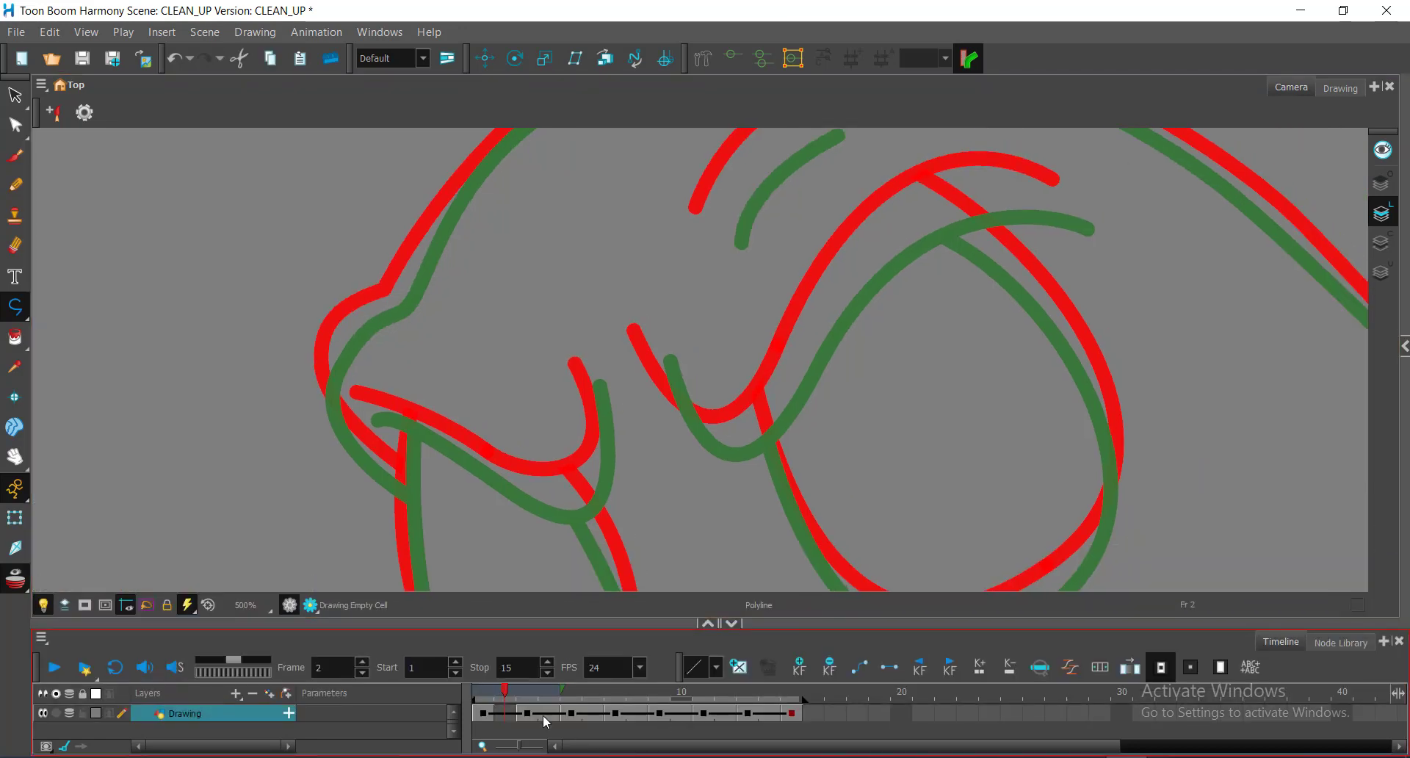
{"action": "key", "text": "ctrl"}
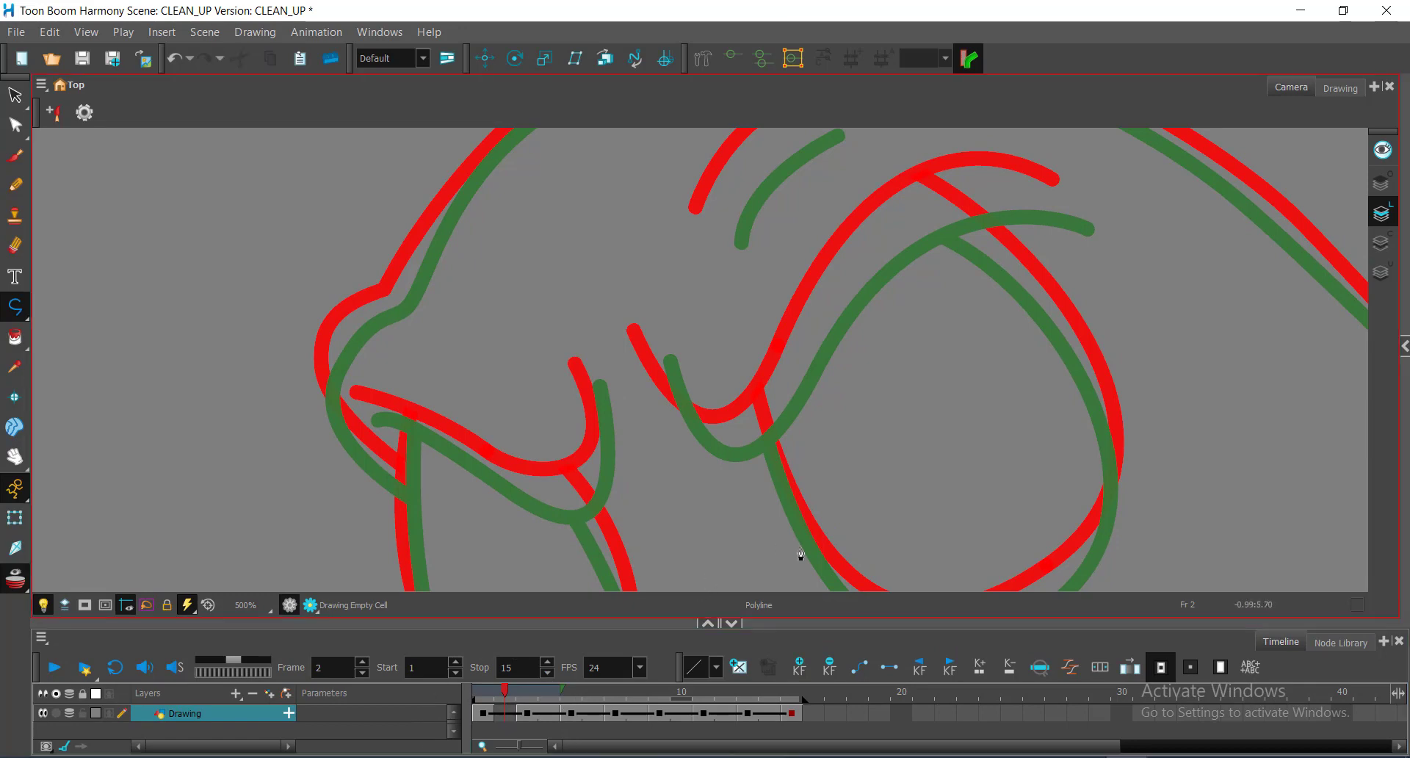
{"action": "key", "text": "space"}
{"action": "mouse_move", "coordinate": [890, 274]}
{"action": "left_mouse_down"}
{"action": "mouse_move", "coordinate": [871, 277]}
{"action": "mouse_move", "coordinate": [881, 270]}
{"action": "left_mouse_up"}
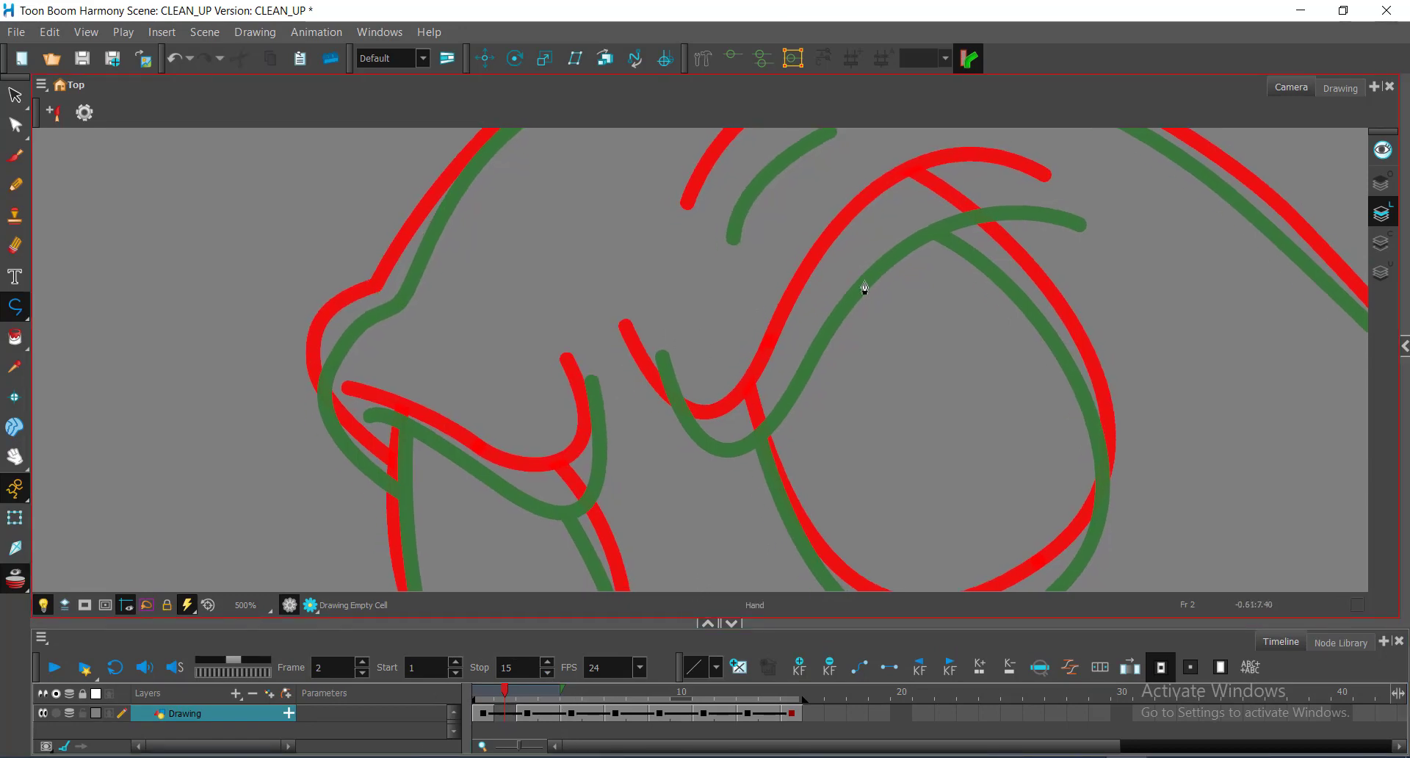
Step: Draw a polyline along the long mouth curve, bending it to the upper outline
{"action": "left_click", "coordinate": [648, 348]}
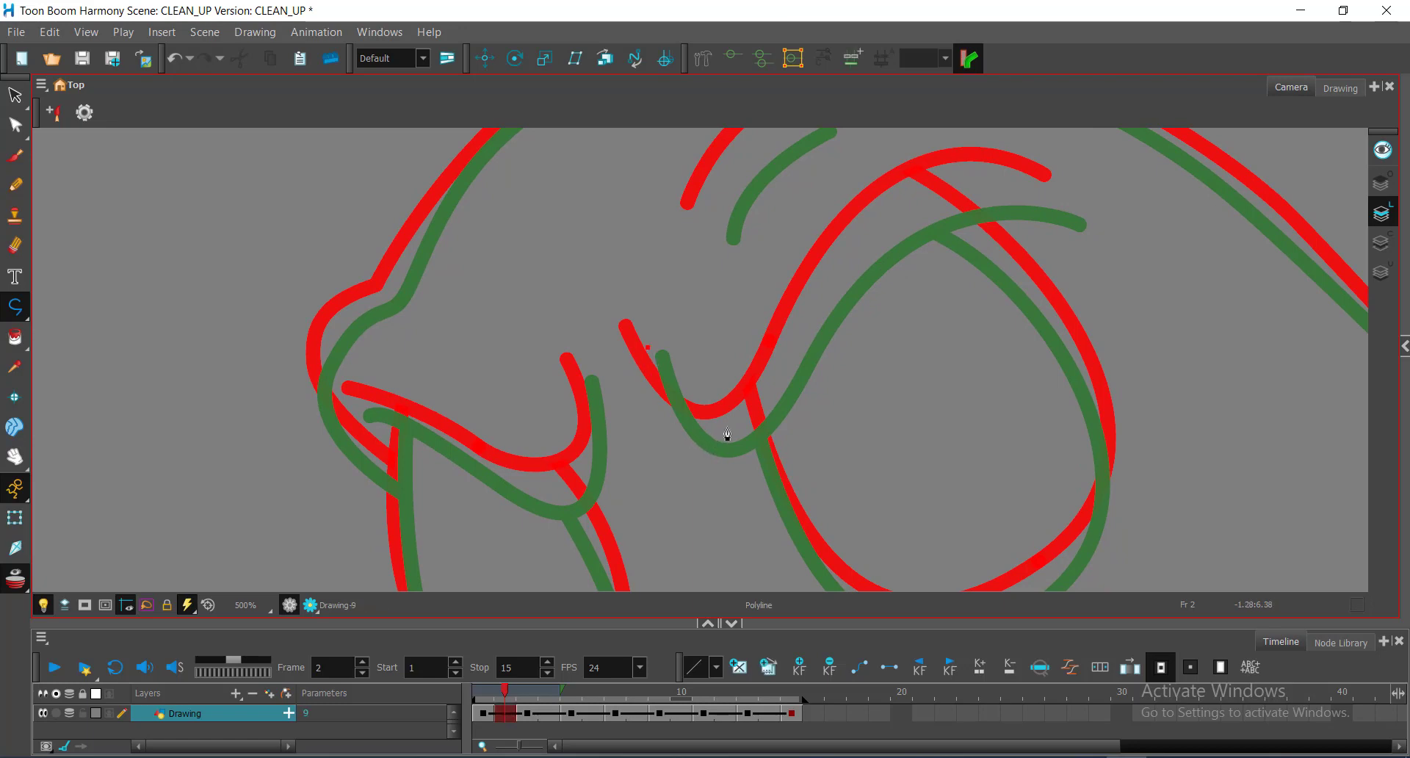
{"action": "left_click_drag", "start_coordinate": [741, 423], "coordinate": [797, 380]}
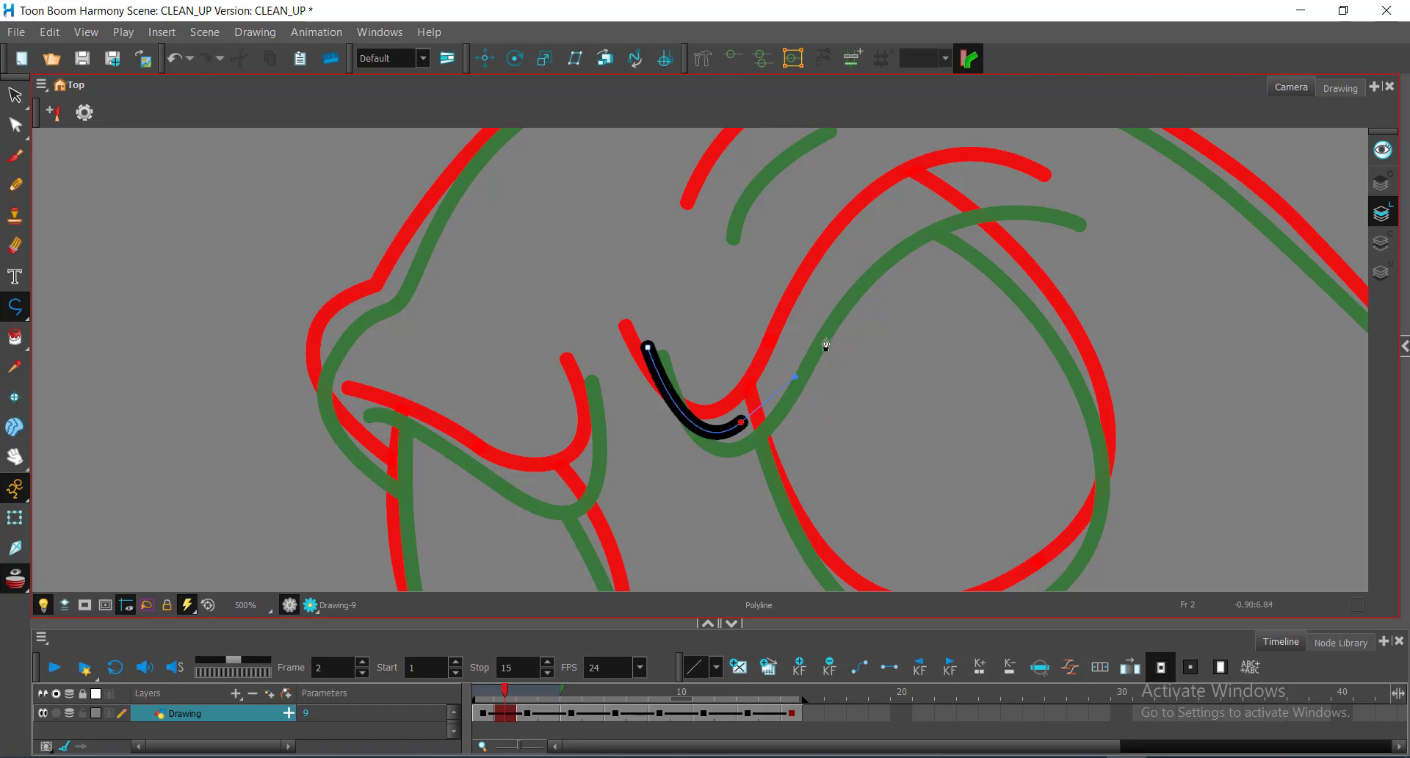
{"action": "key", "text": "space"}
{"action": "mouse_move", "coordinate": [873, 216]}
{"action": "left_mouse_down"}
{"action": "mouse_move", "coordinate": [786, 275]}
{"action": "mouse_move", "coordinate": [671, 257]}
{"action": "left_mouse_up"}
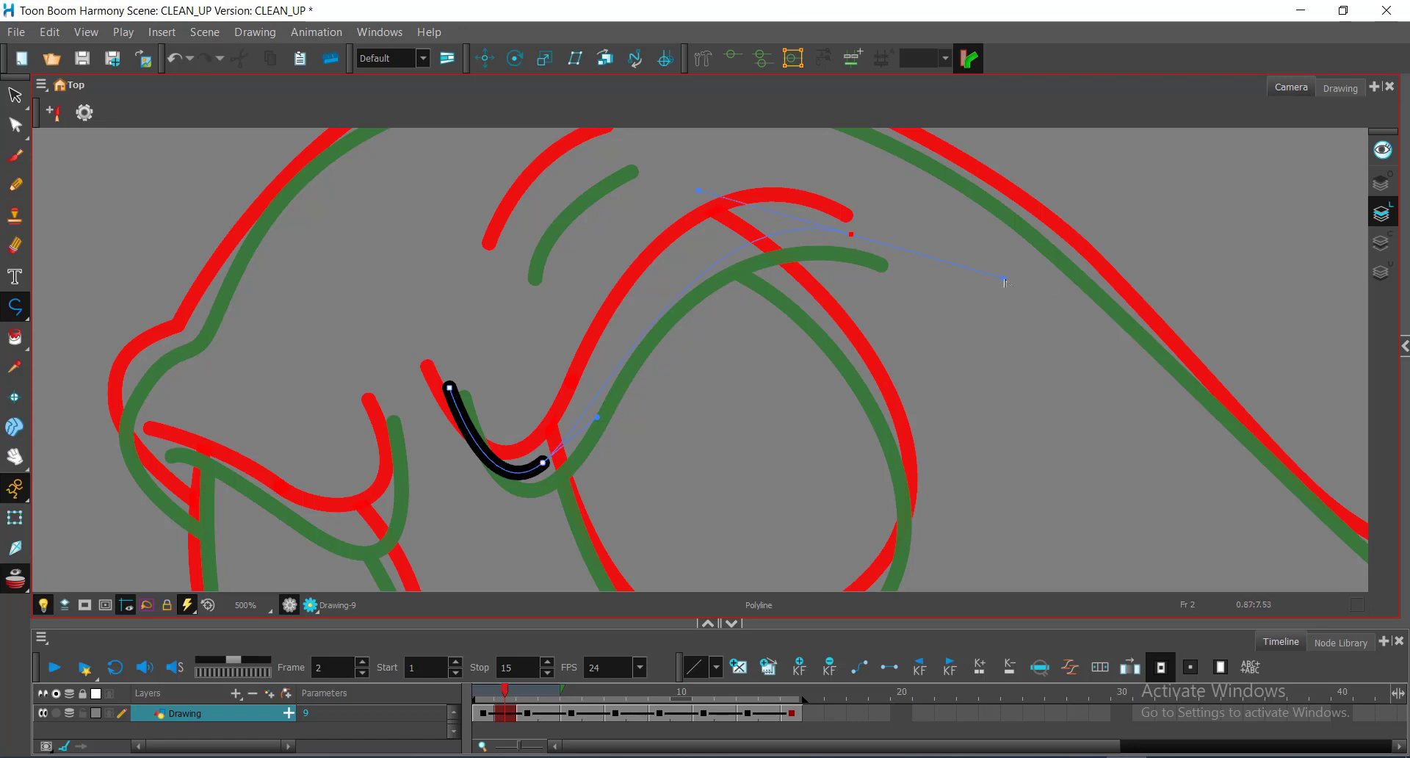
{"action": "left_click_drag", "start_coordinate": [1005, 281], "coordinate": [1068, 294]}
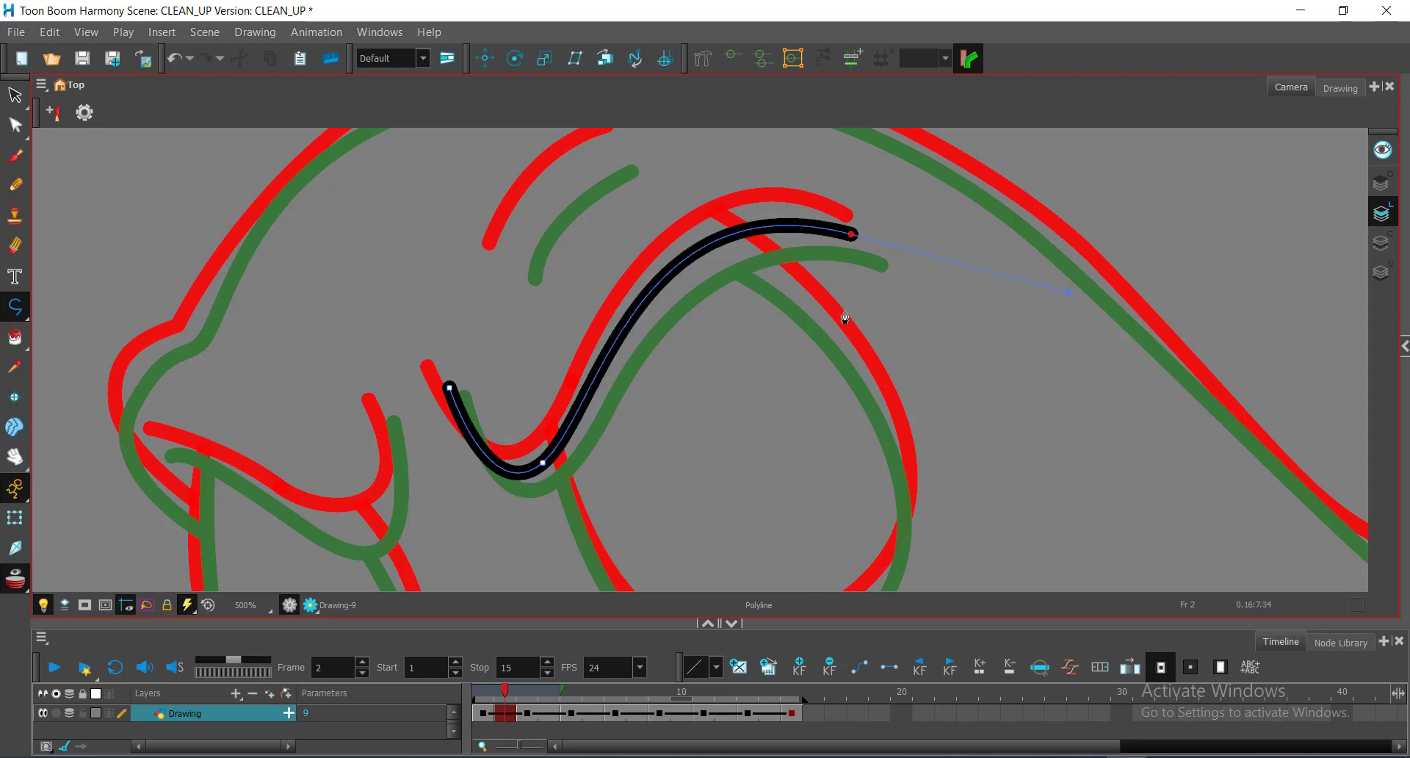
Step: Reshape the mouth line's points and tangents with the Contour Editor to match the guide
{"action": "key", "text": "alt+q"}
{"action": "left_click", "coordinate": [524, 472]}
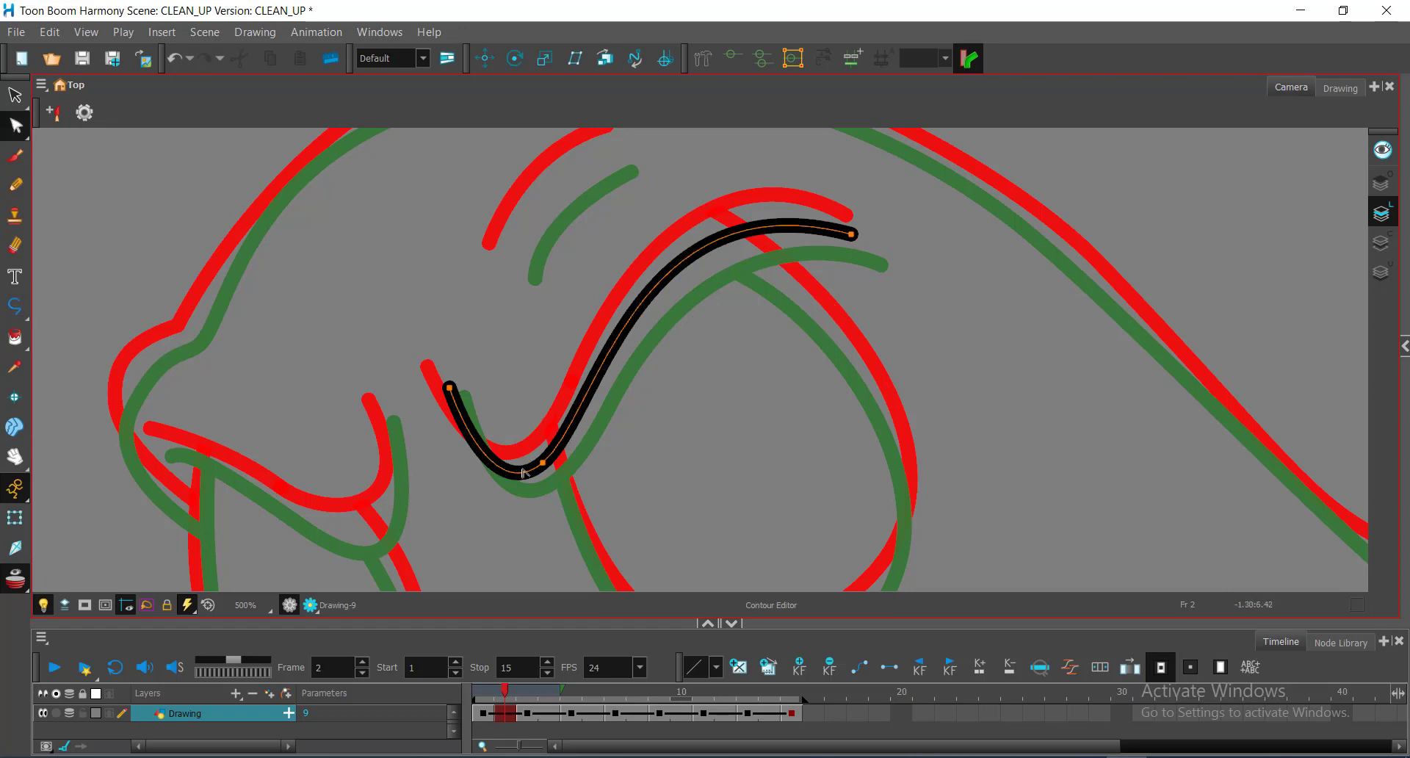
{"action": "left_click", "coordinate": [552, 468]}
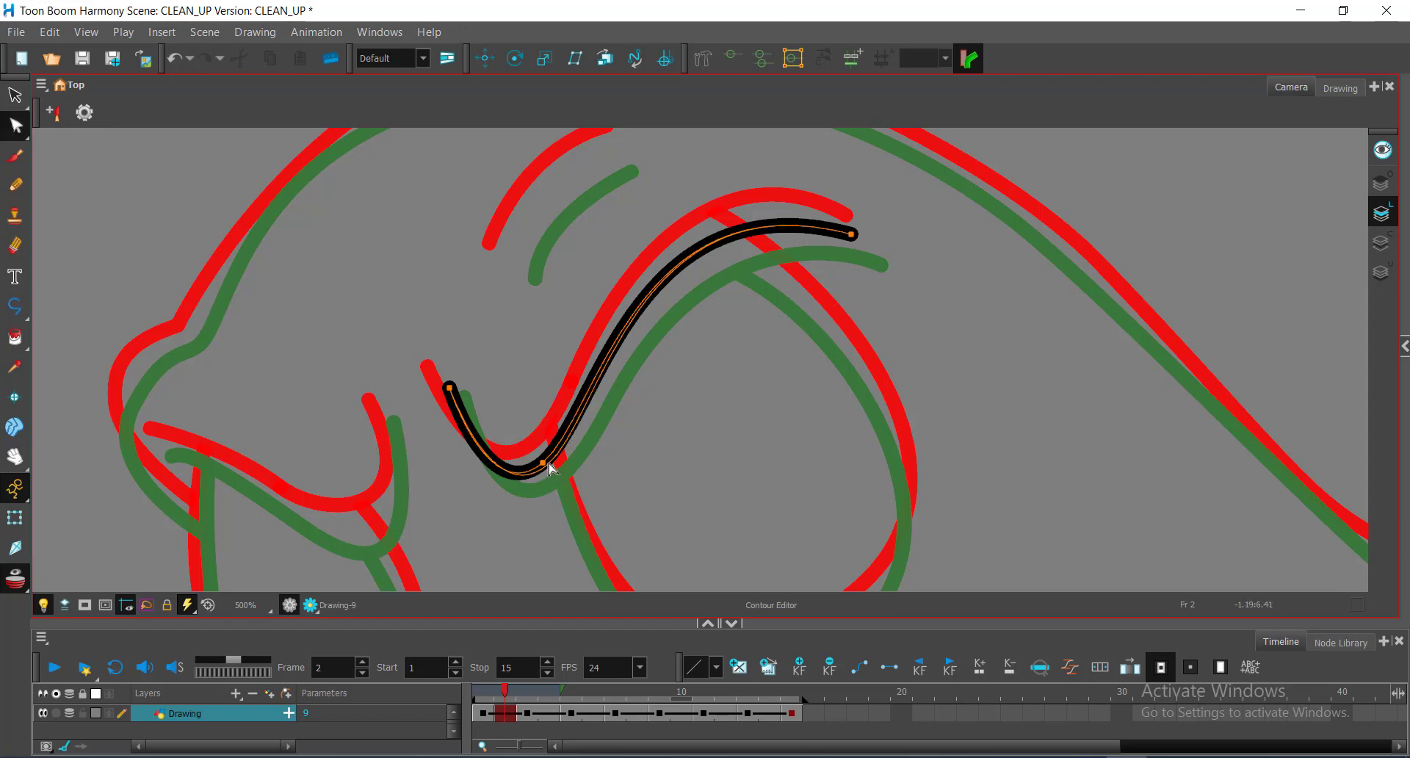
{"action": "left_click_drag", "start_coordinate": [550, 463], "coordinate": [553, 466]}
{"action": "left_click", "coordinate": [507, 690]}
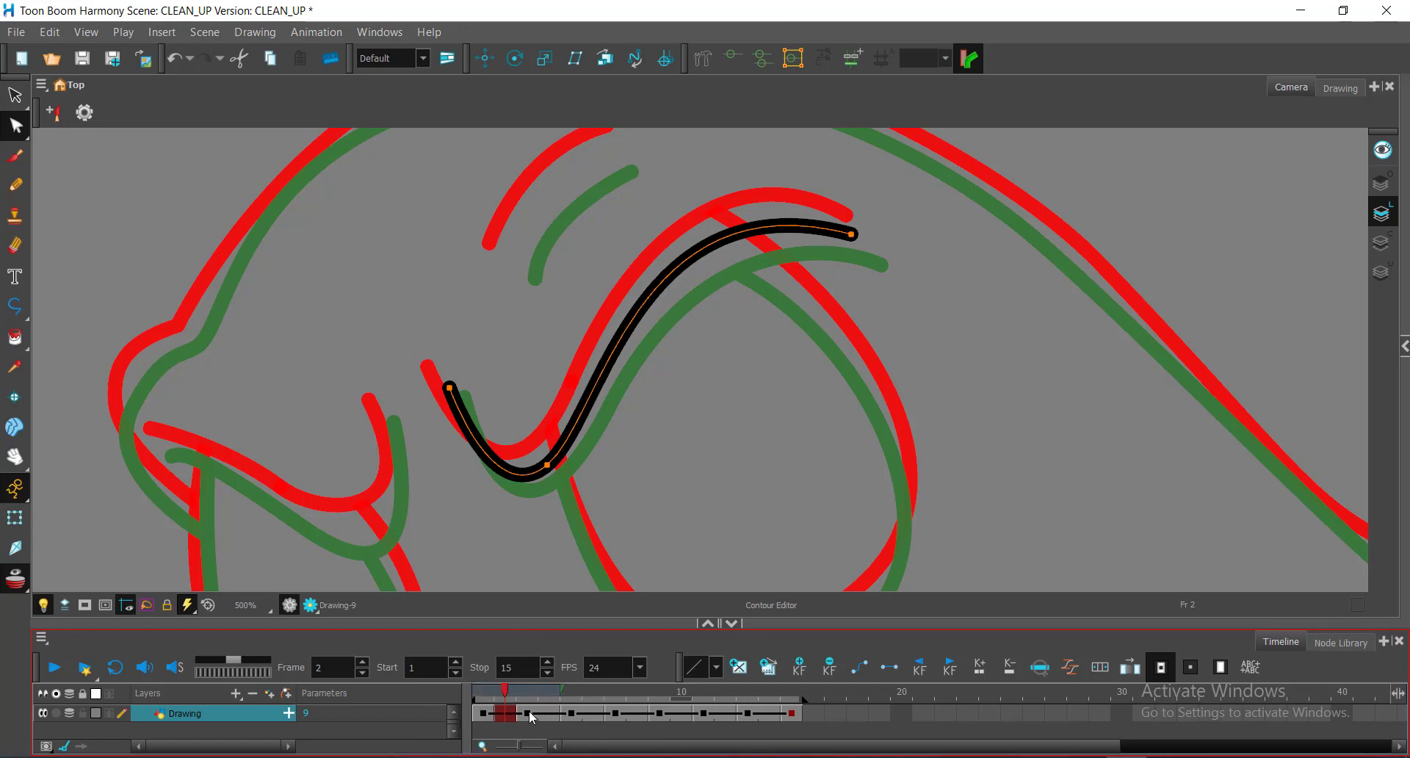
{"action": "left_click", "coordinate": [549, 466]}
{"action": "left_click_drag", "start_coordinate": [551, 467], "coordinate": [551, 459]}
{"action": "key", "text": "space"}
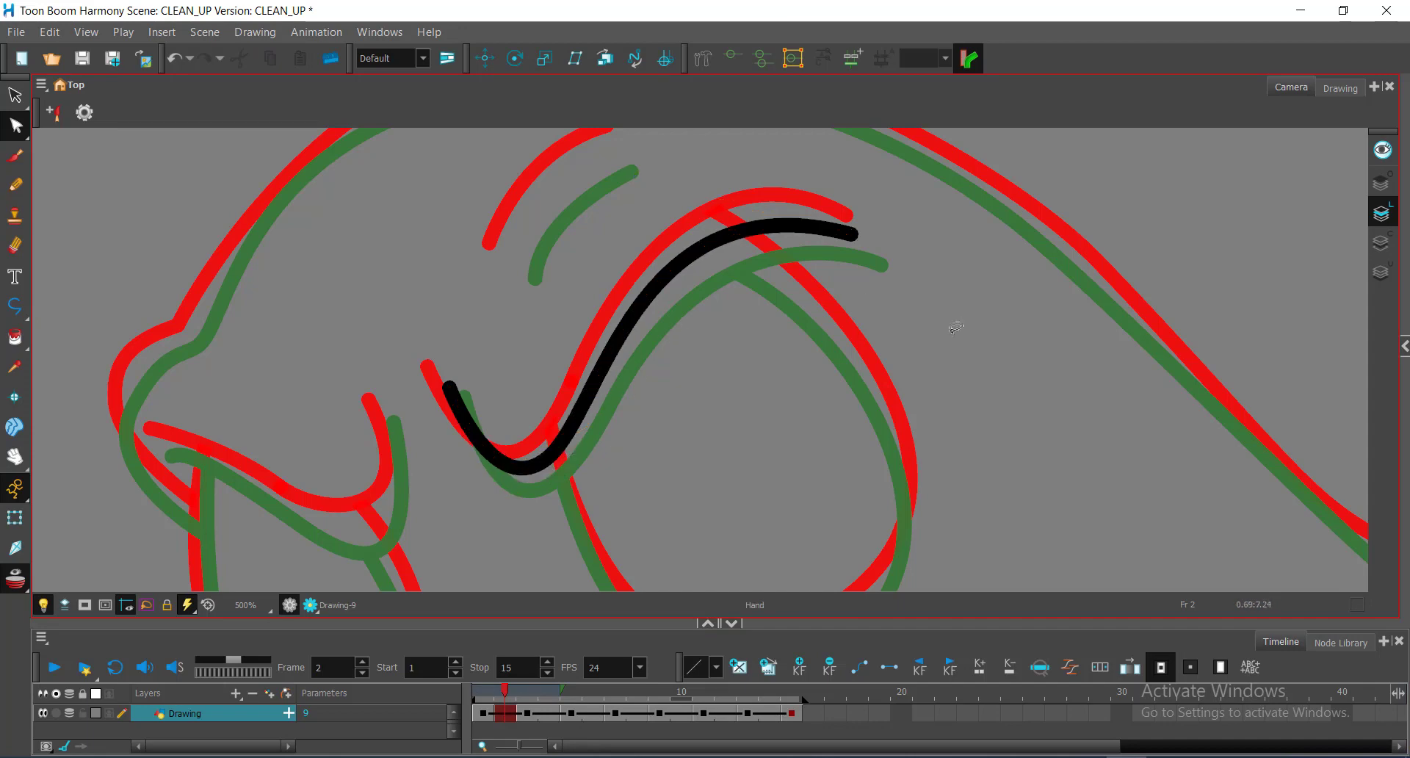
{"action": "left_click_drag", "start_coordinate": [962, 320], "coordinate": [916, 382]}
{"action": "left_click_drag", "start_coordinate": [852, 346], "coordinate": [840, 343]}
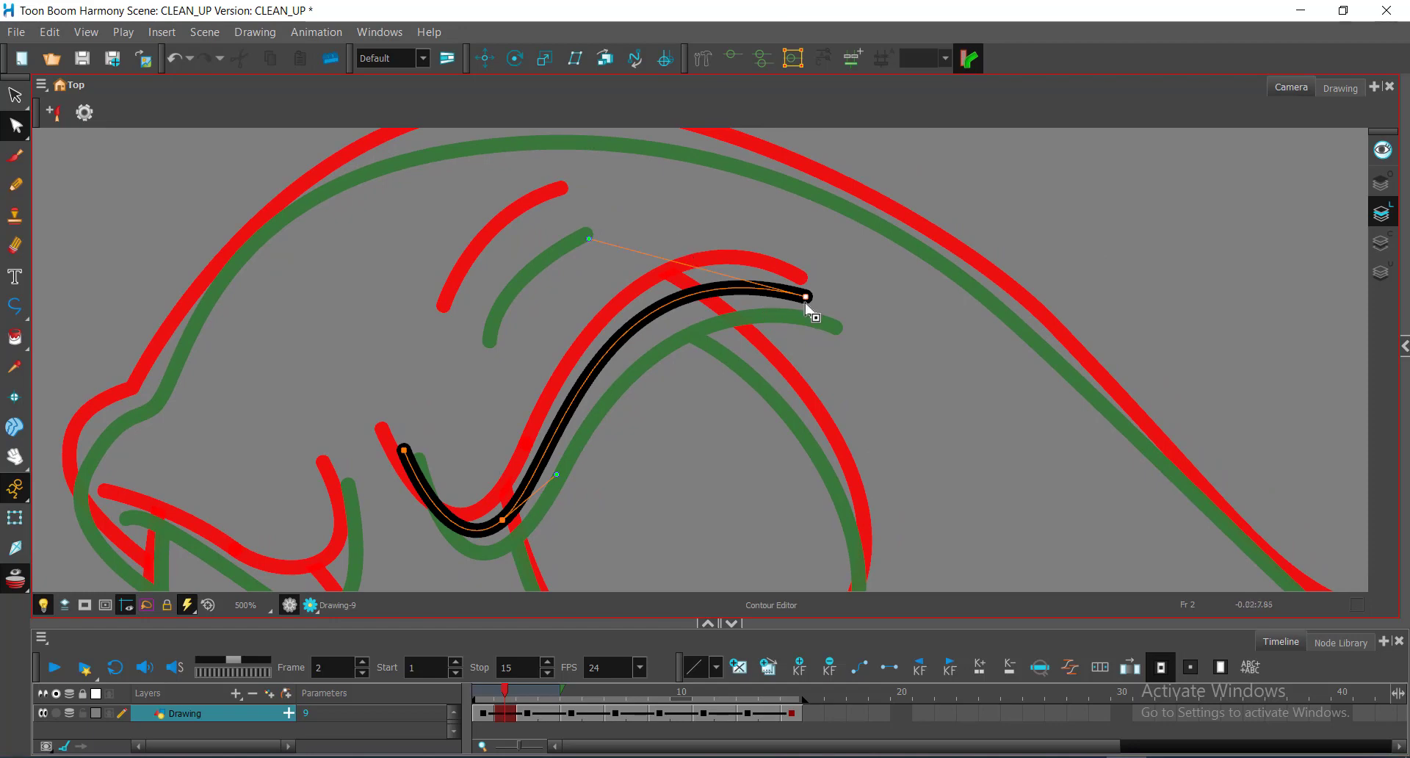
{"action": "left_click_drag", "start_coordinate": [811, 306], "coordinate": [816, 304]}
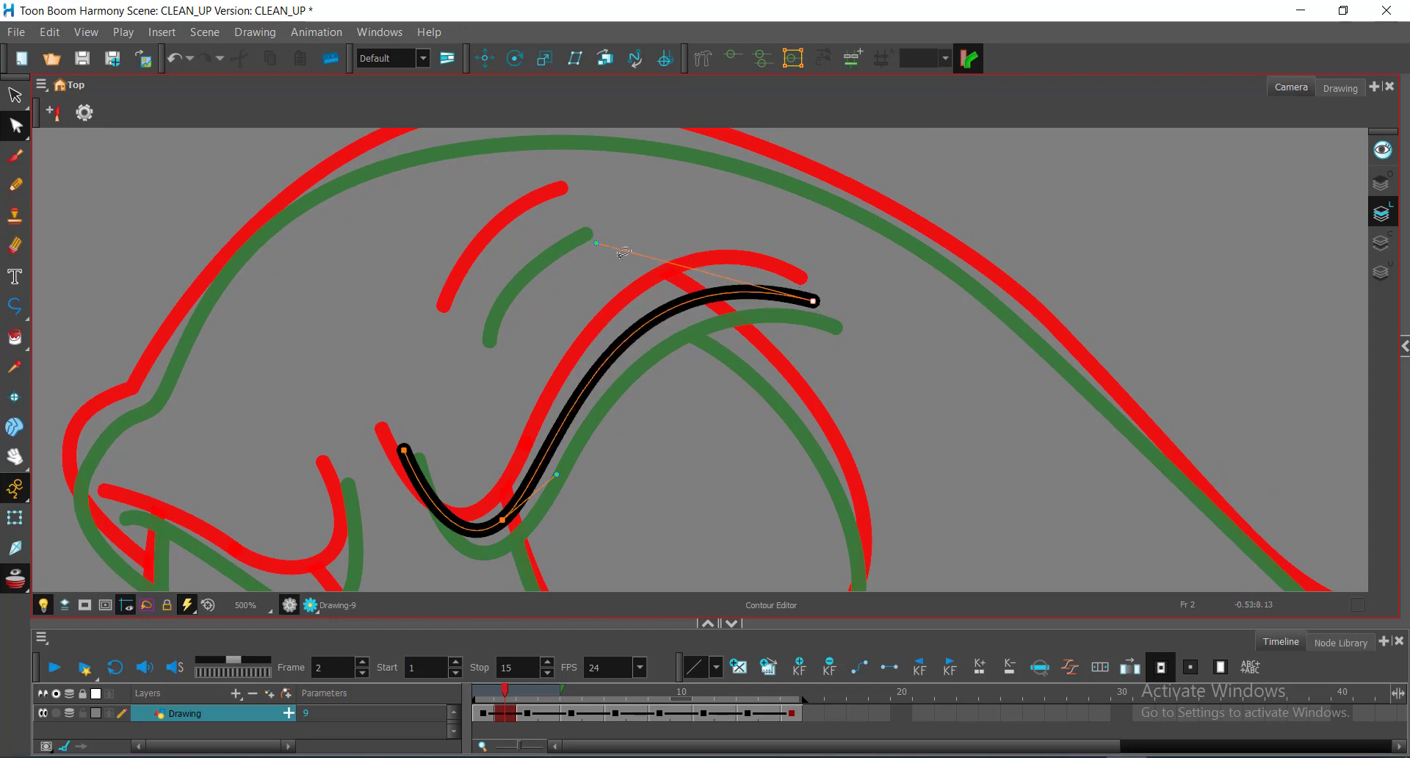
{"action": "left_click", "coordinate": [534, 314]}
Step: Draw a short black polyline stroke over the arc above the mouth
{"action": "key", "text": "space"}
{"action": "left_click_drag", "start_coordinate": [563, 299], "coordinate": [694, 335]}
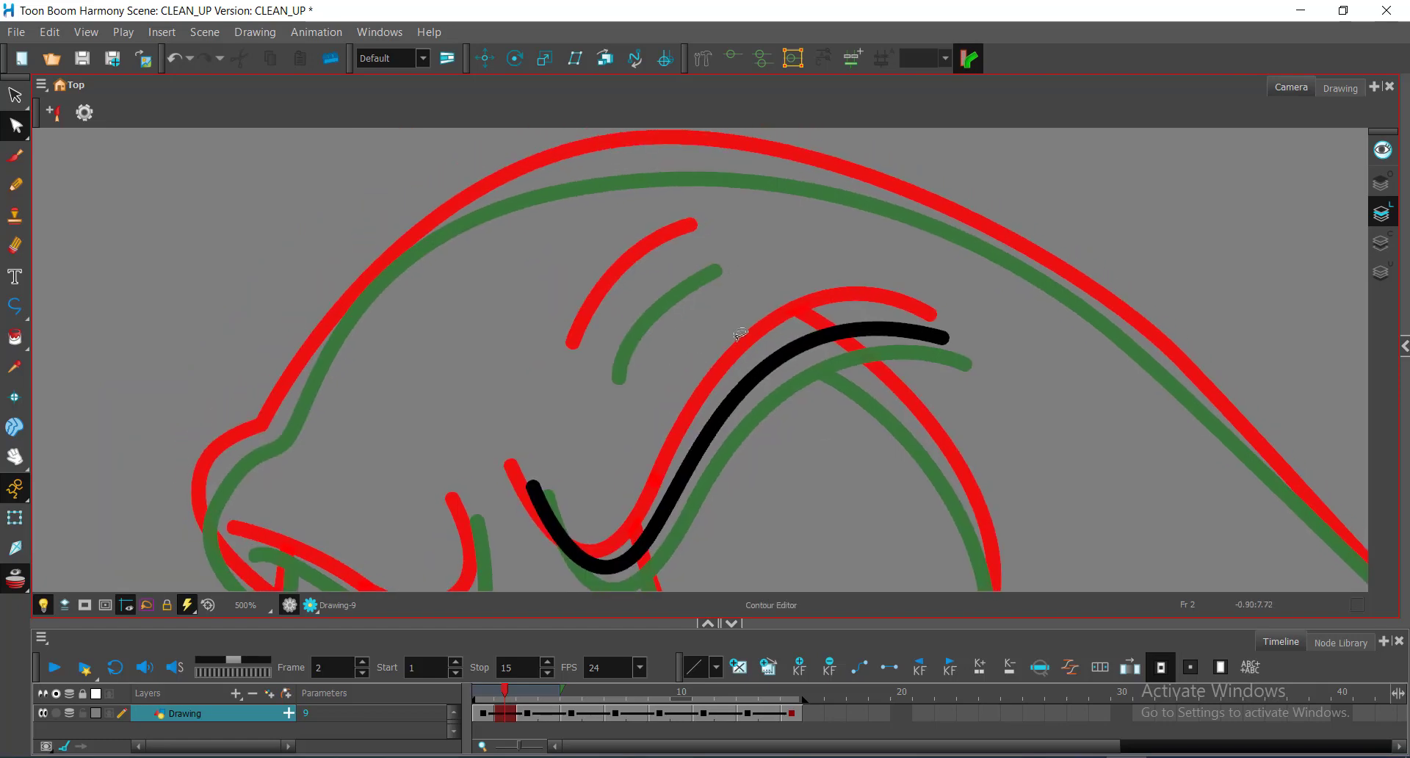
{"action": "key", "text": "alt+2"}
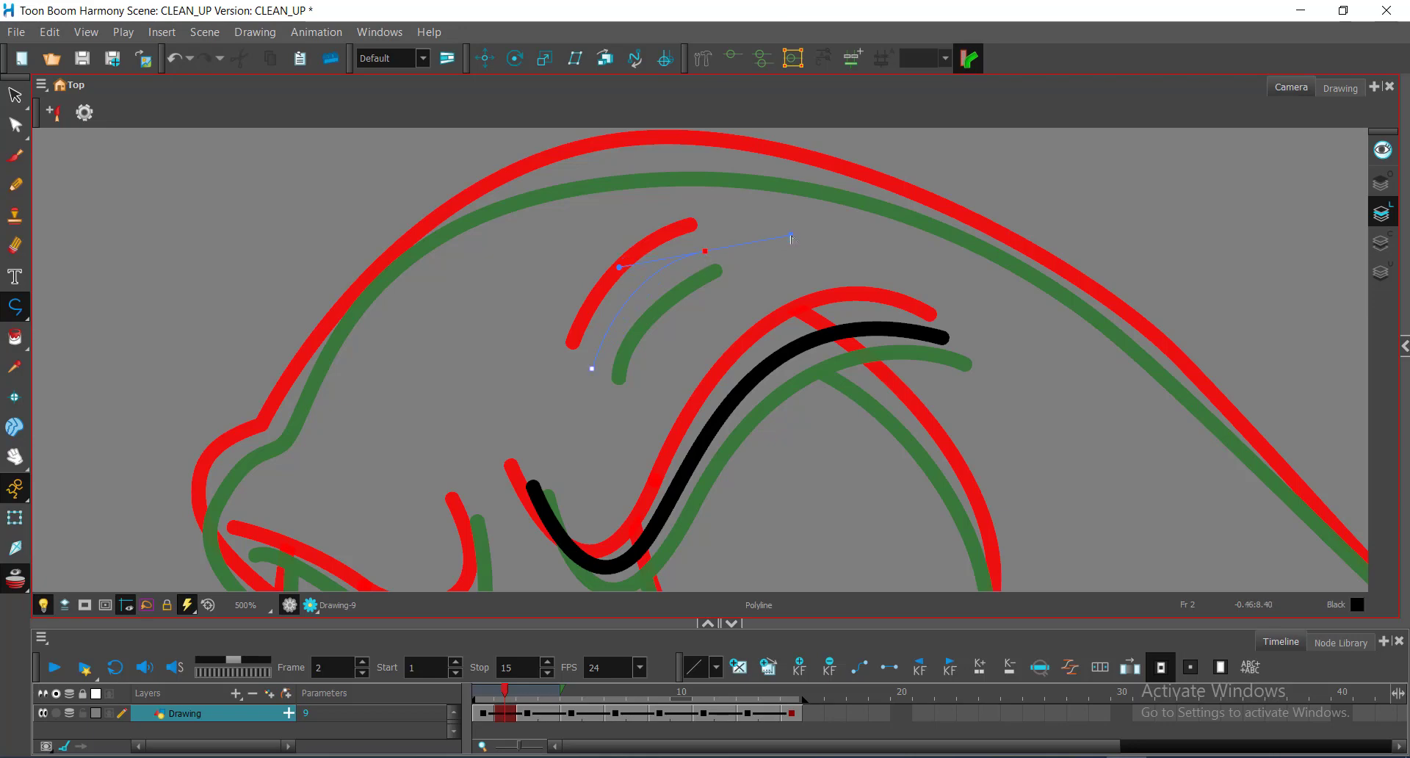
{"action": "left_click_drag", "start_coordinate": [792, 238], "coordinate": [792, 238]}
Step: Bend the short arc's points and handles with the Contour Editor to follow the red guide
{"action": "key", "text": "alt+q"}
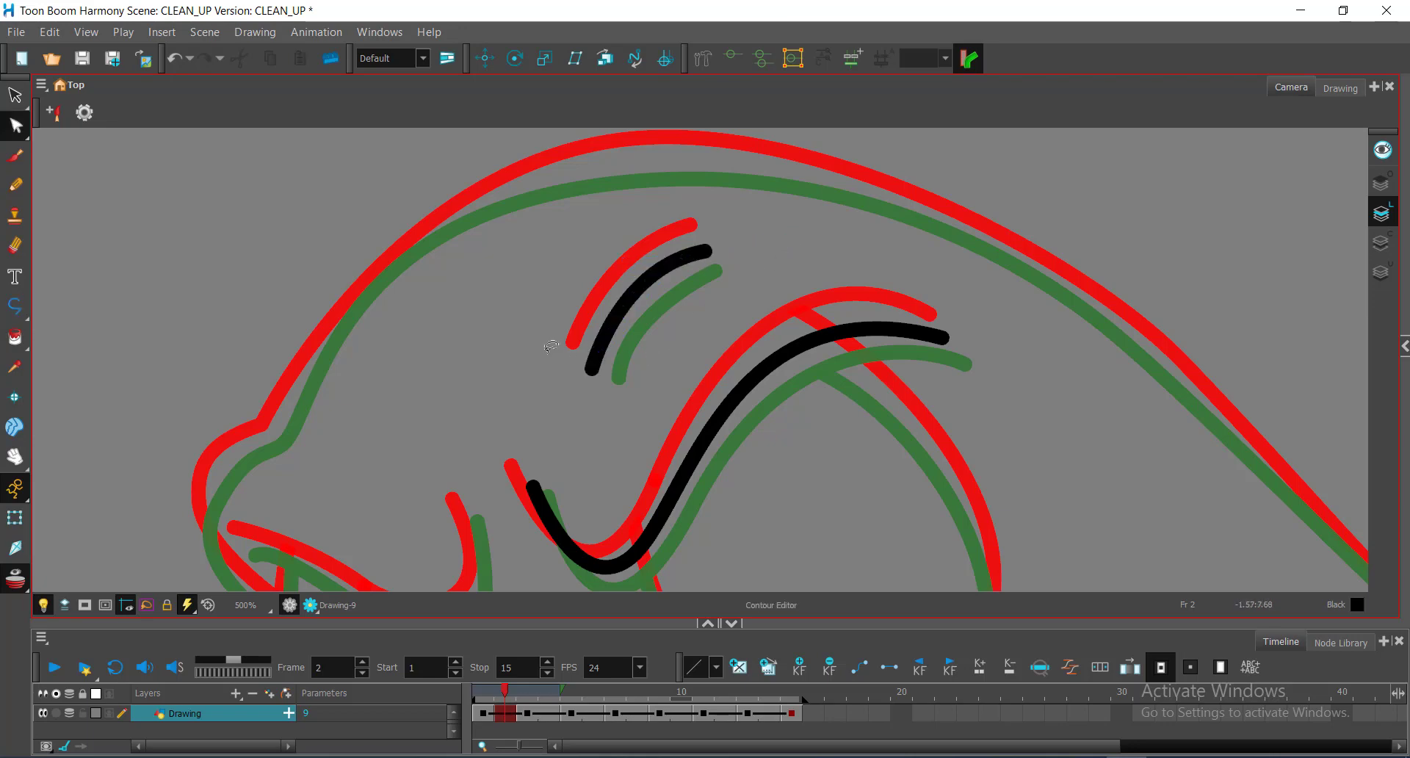
{"action": "mouse_move", "coordinate": [571, 397]}
{"action": "left_mouse_down"}
{"action": "mouse_move", "coordinate": [580, 369]}
{"action": "mouse_move", "coordinate": [573, 389]}
{"action": "left_mouse_up"}
{"action": "mouse_move", "coordinate": [723, 203]}
{"action": "left_mouse_down"}
{"action": "mouse_move", "coordinate": [699, 297]}
{"action": "mouse_move", "coordinate": [734, 276]}
{"action": "left_mouse_up"}
{"action": "left_click_drag", "start_coordinate": [619, 266], "coordinate": [623, 277]}
{"action": "left_click_drag", "start_coordinate": [726, 231], "coordinate": [725, 286]}
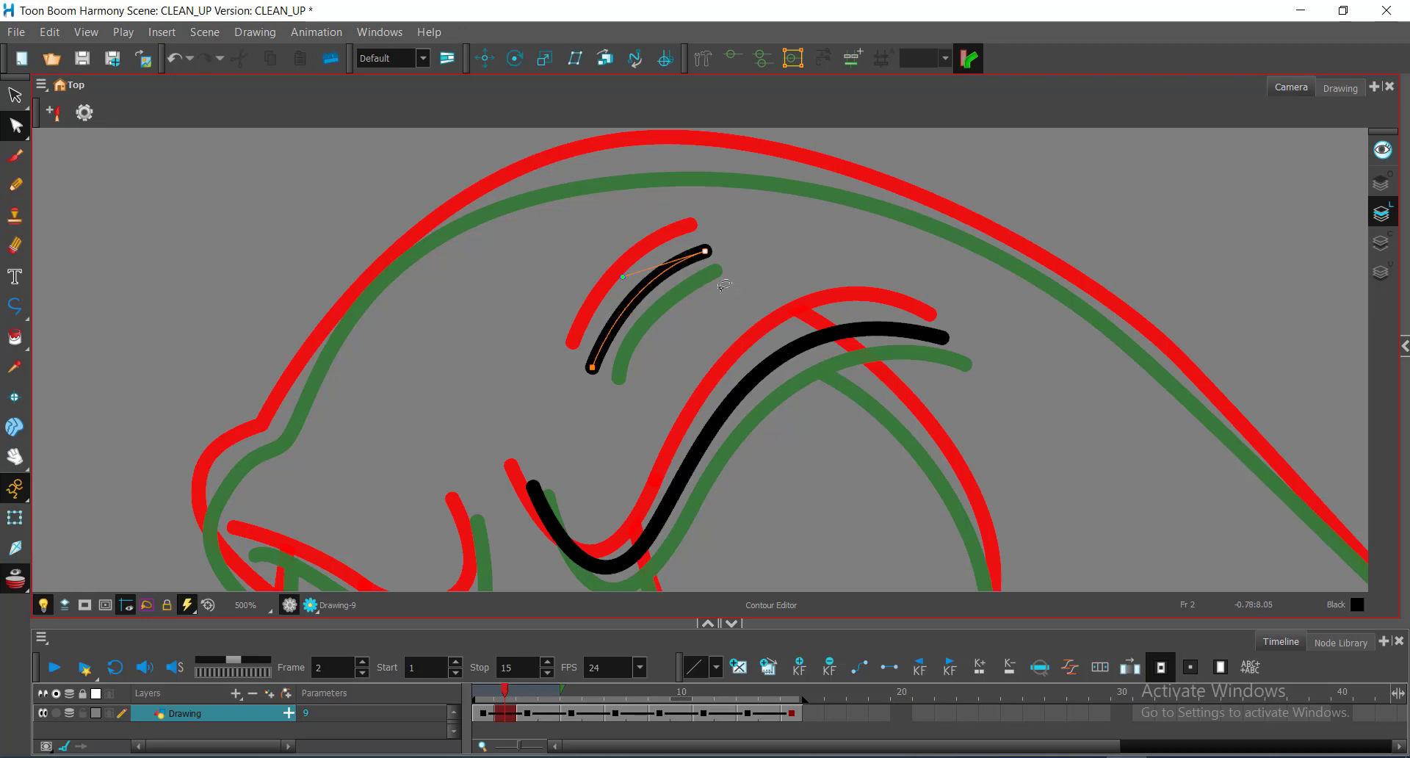
{"action": "key", "text": "Up"}
{"action": "key", "text": "Up"}
{"action": "key", "text": "Up"}
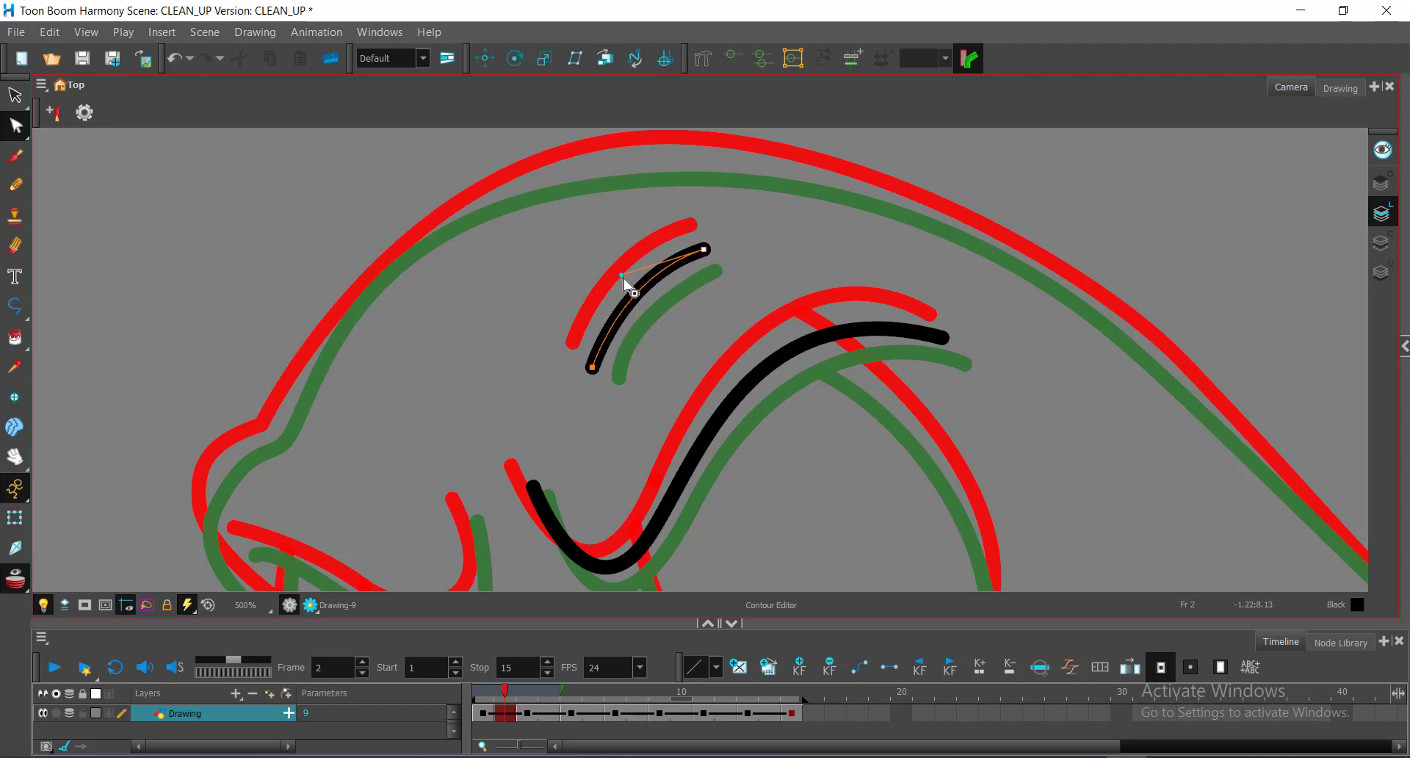
{"action": "left_click_drag", "start_coordinate": [622, 276], "coordinate": [614, 280]}
{"action": "left_click", "coordinate": [693, 350]}
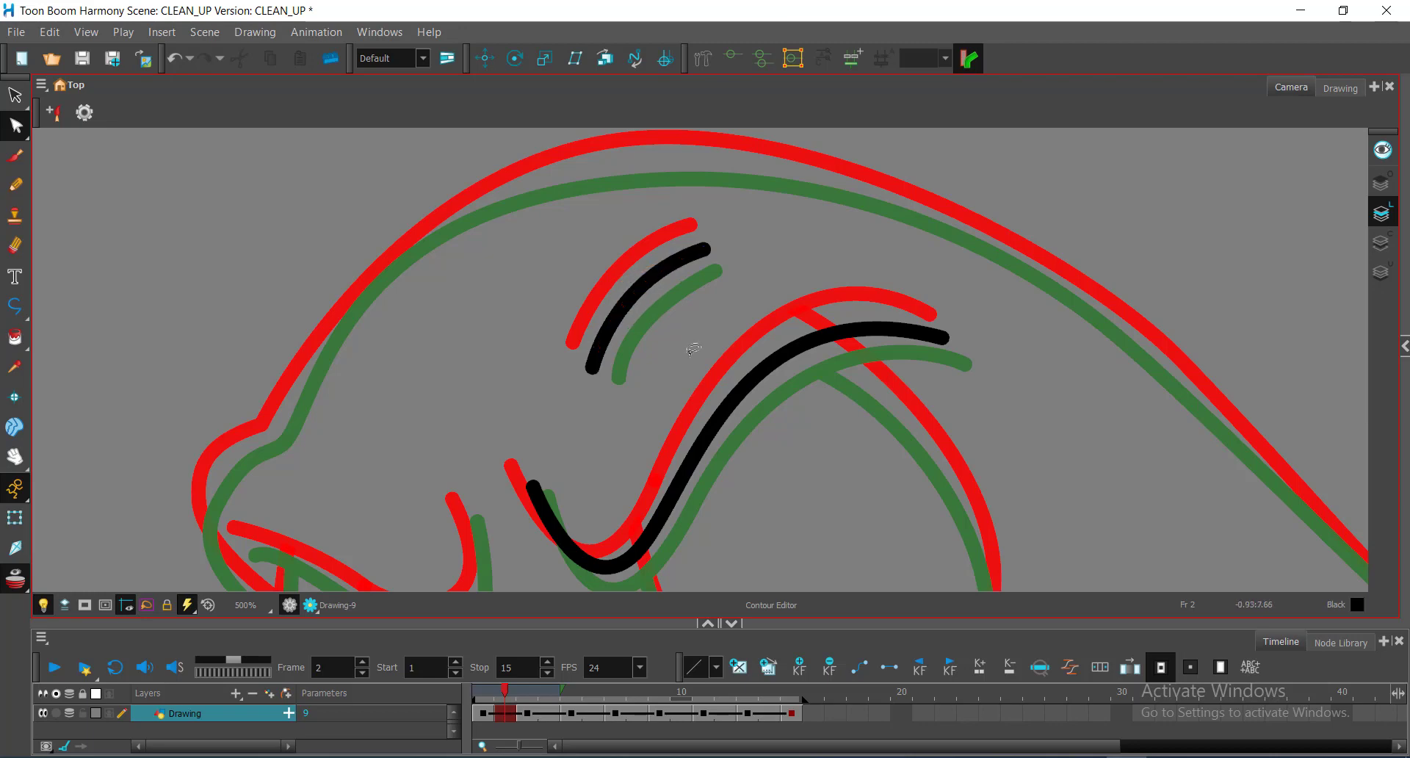
{"action": "key", "text": "space"}
{"action": "scroll", "coordinate": [591, 373], "scroll_direction": "down", "scroll_amount": 1}
{"action": "left_click_drag", "start_coordinate": [571, 388], "coordinate": [844, 271]}
{"action": "scroll", "coordinate": [751, 399], "scroll_direction": "up", "scroll_amount": 2}
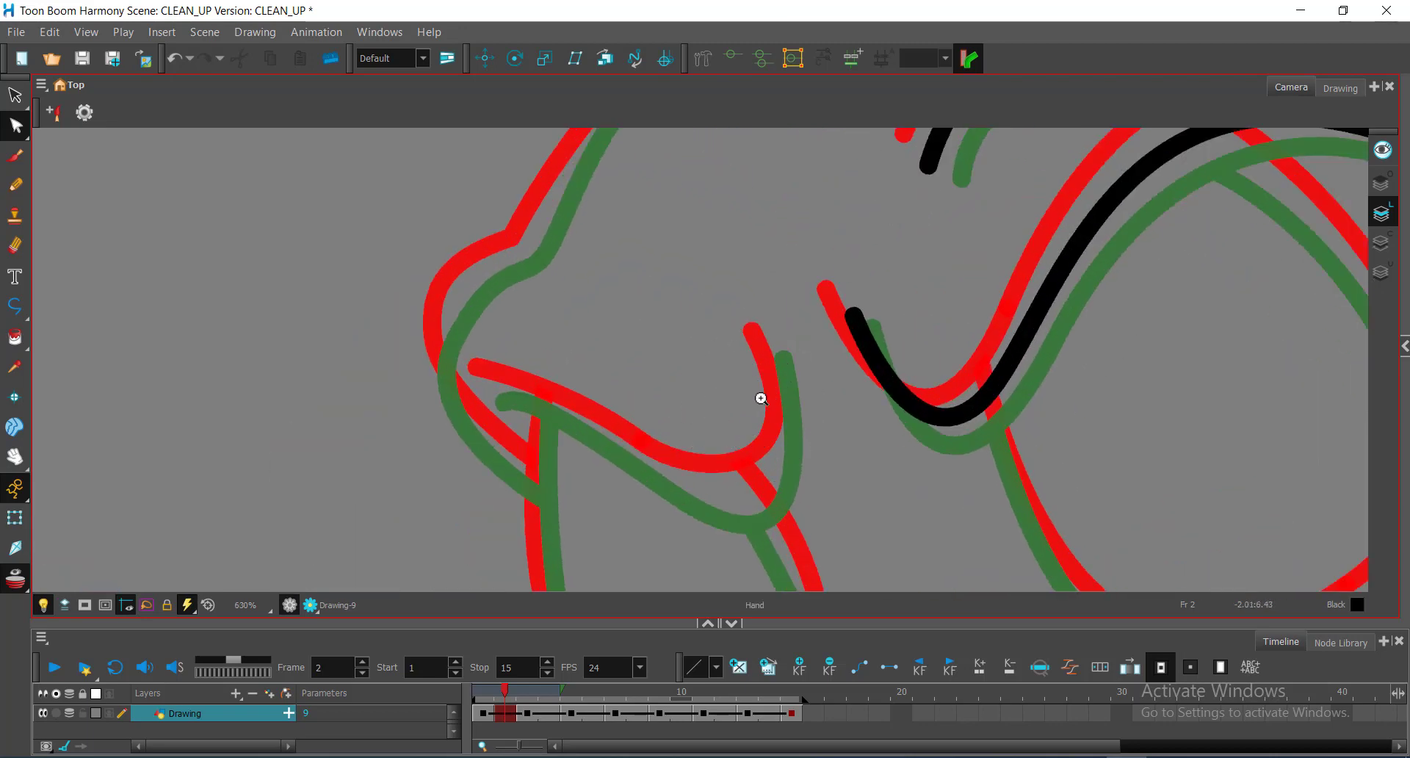
Step: Draw the hooked mouth curve on frame 2 as a black Polyline stroke
{"action": "left_click_drag", "start_coordinate": [761, 399], "coordinate": [813, 324]}
{"action": "key", "text": "alt+backslash"}
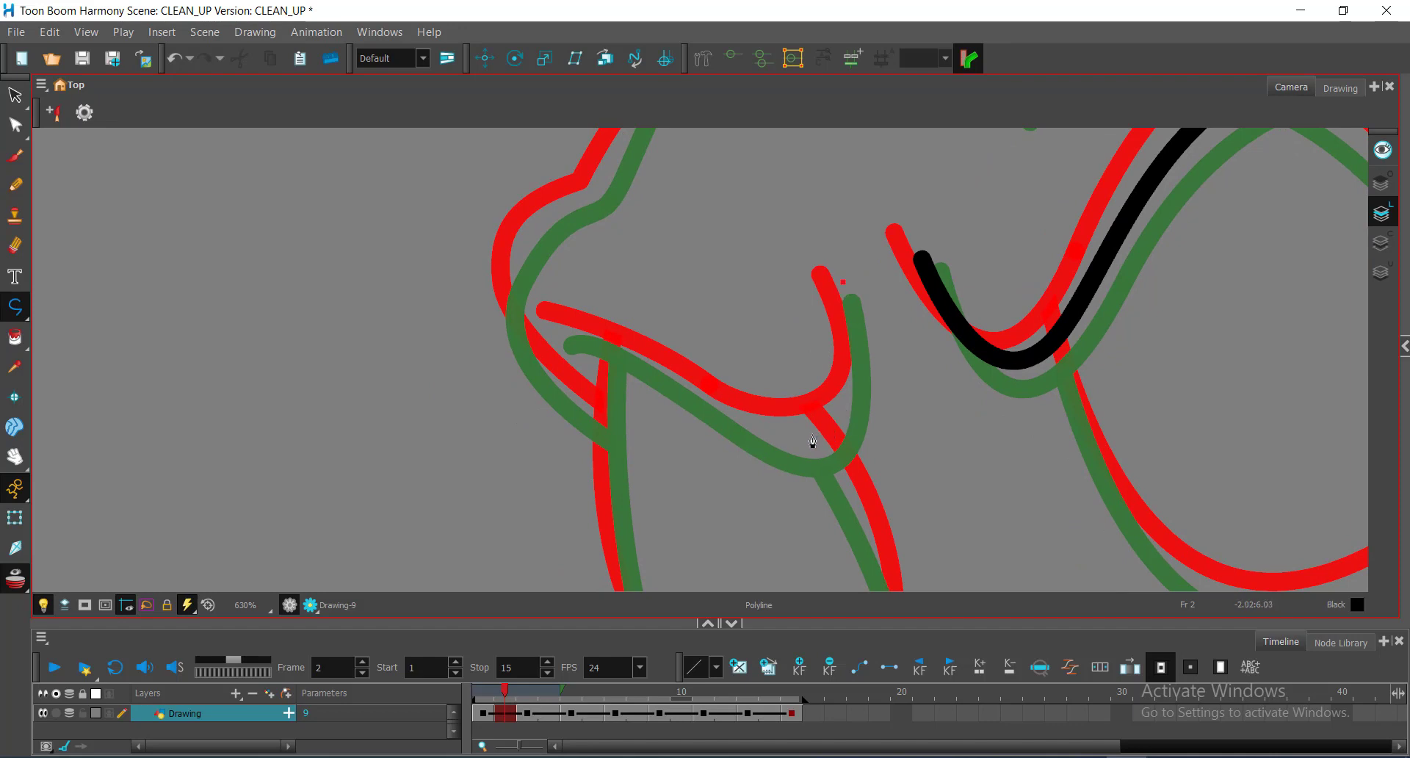
{"action": "left_click_drag", "start_coordinate": [813, 435], "coordinate": [757, 427]}
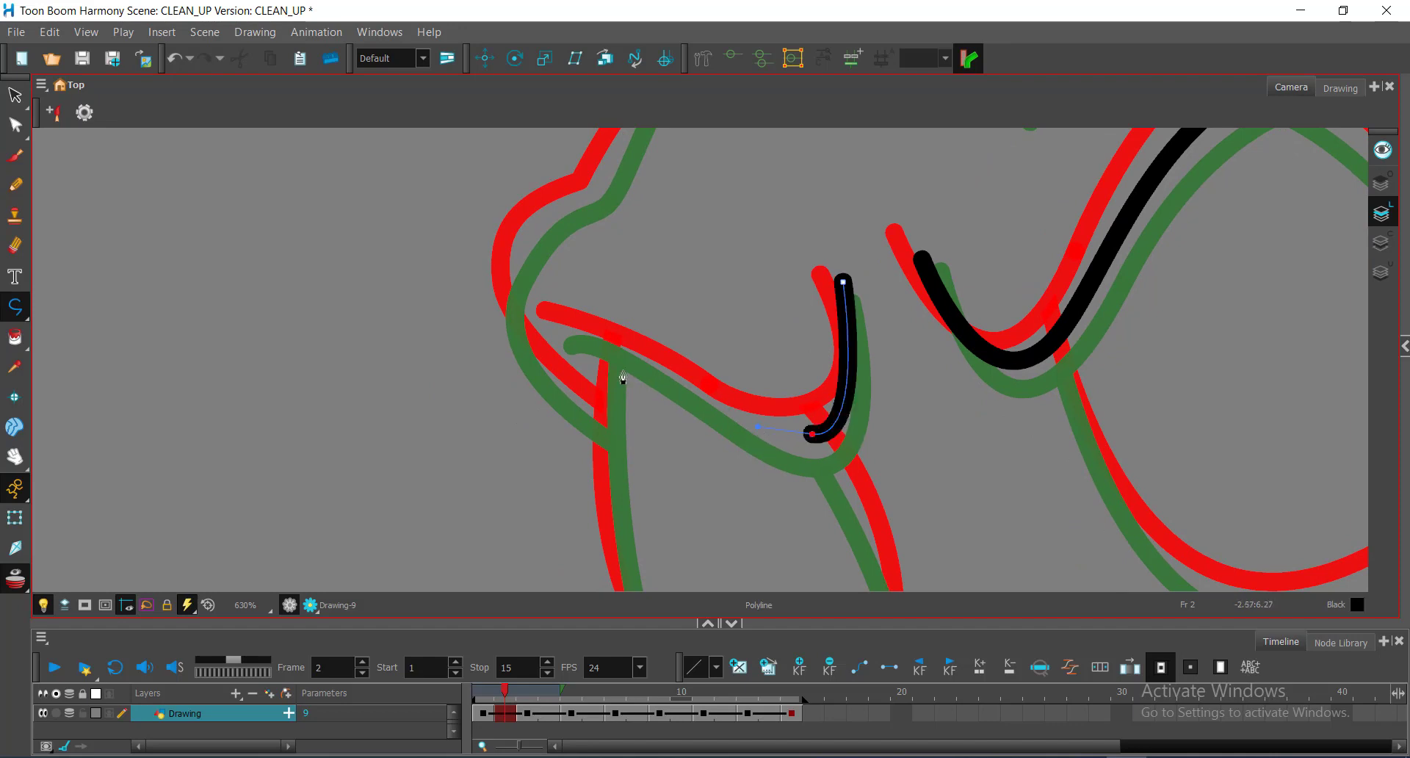
{"action": "left_click_drag", "start_coordinate": [561, 335], "coordinate": [487, 337]}
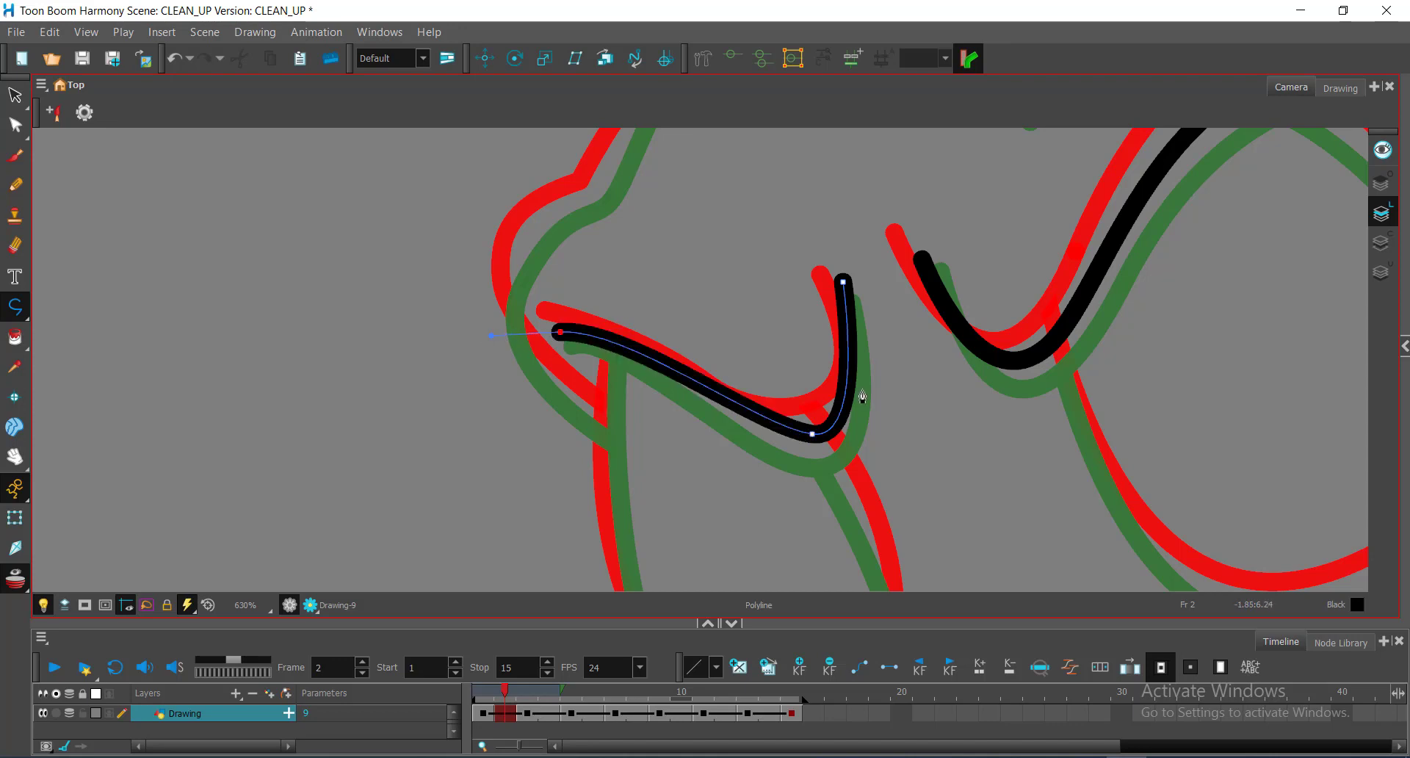
Step: Bend the mouth stroke's side handles and bottom point to match the red guide
{"action": "key", "text": "alt+q"}
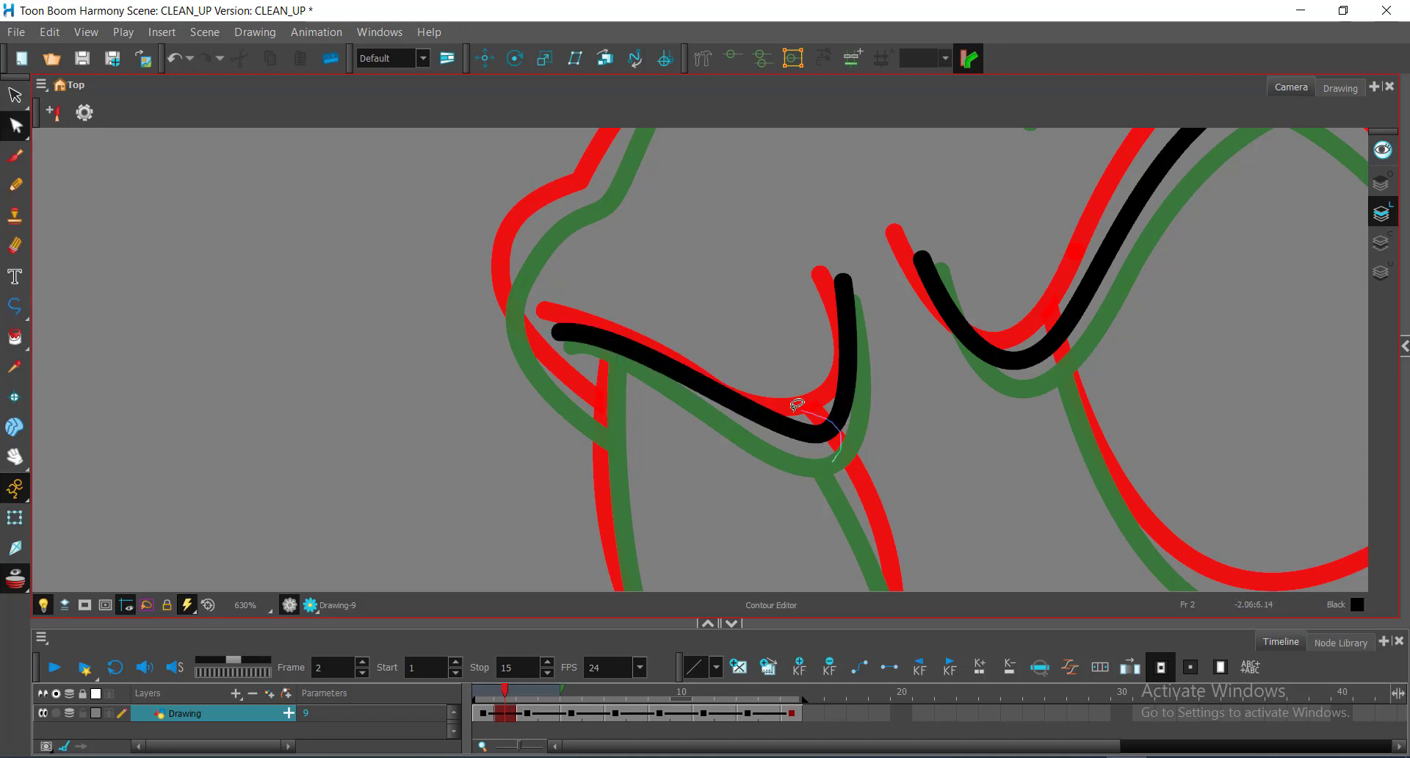
{"action": "left_click", "coordinate": [796, 432]}
{"action": "left_click_drag", "start_coordinate": [760, 430], "coordinate": [757, 450]}
{"action": "left_click_drag", "start_coordinate": [865, 429], "coordinate": [885, 423]}
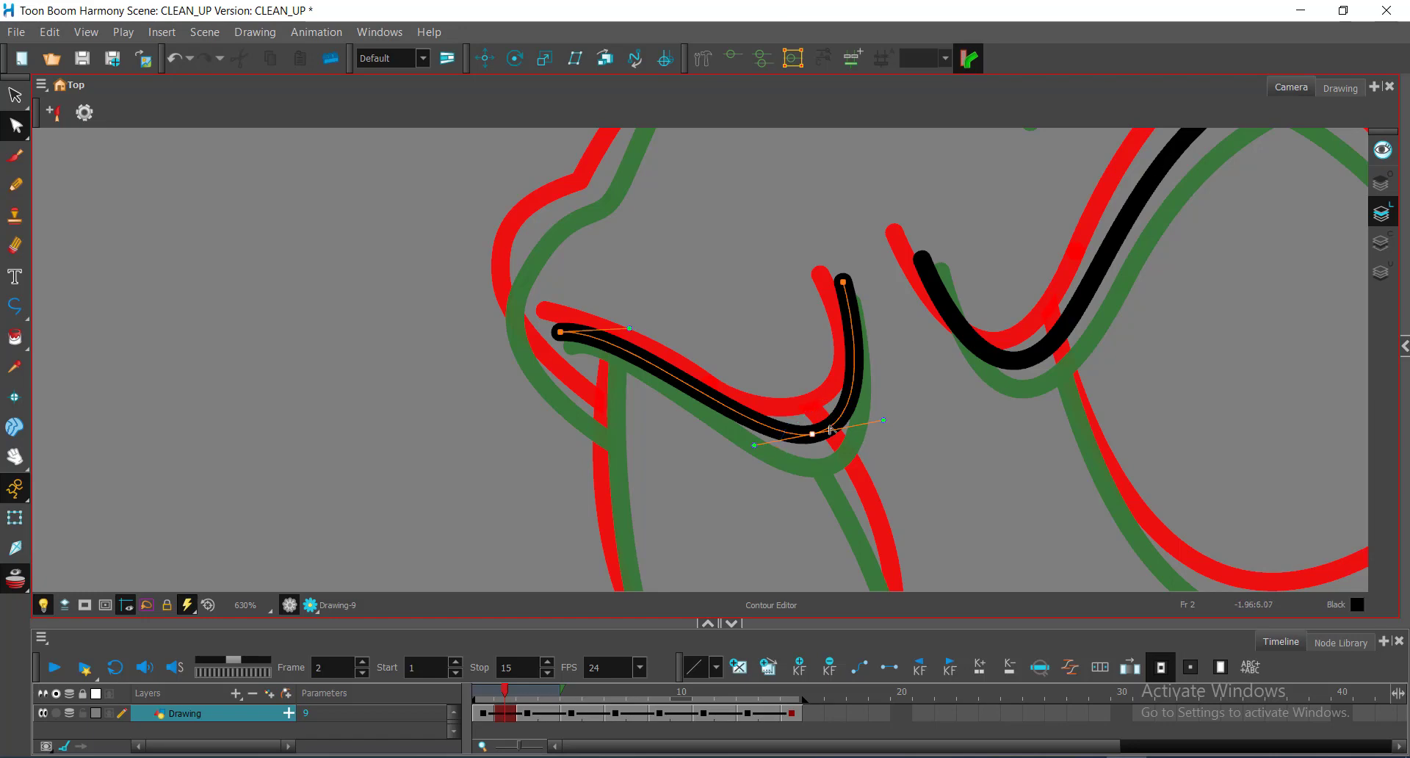
{"action": "left_click_drag", "start_coordinate": [813, 435], "coordinate": [811, 436]}
{"action": "key", "text": "space"}
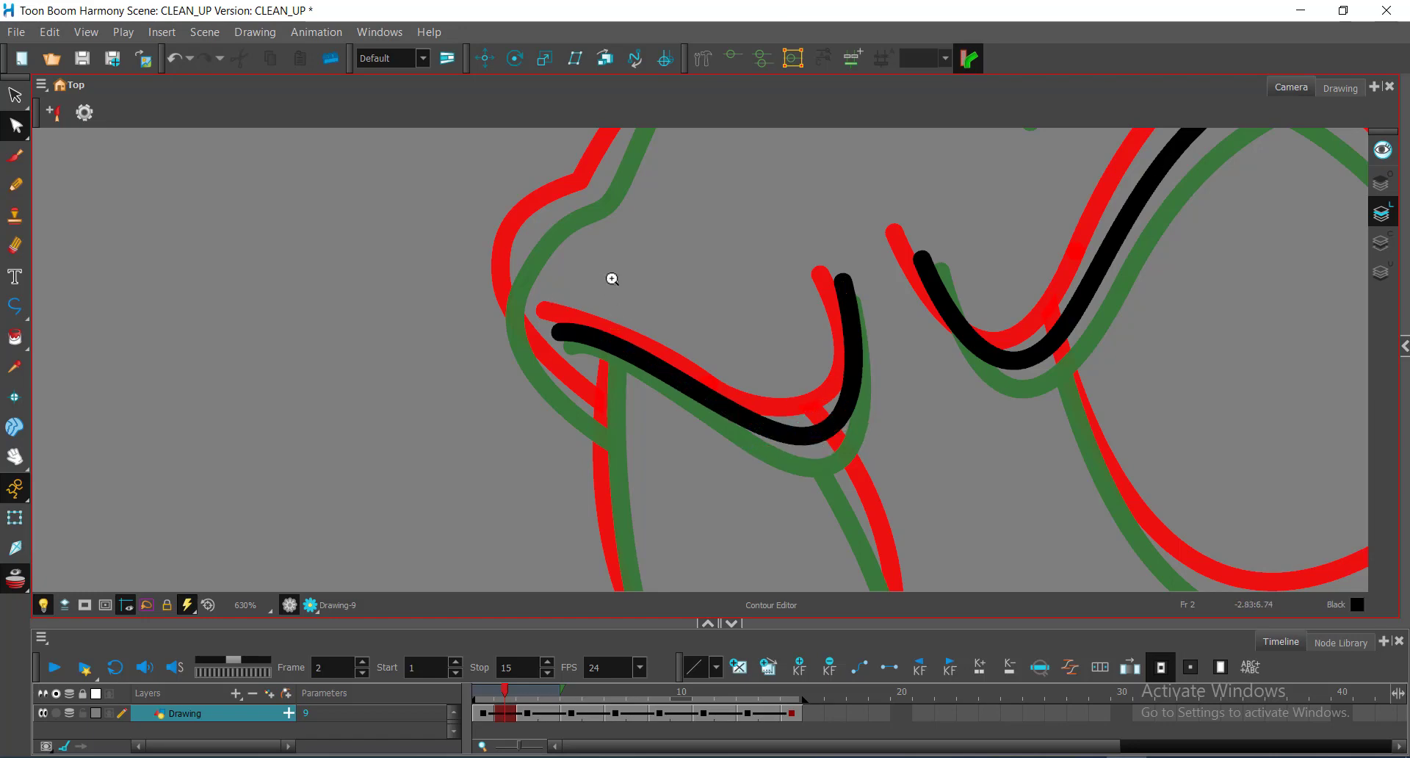
{"action": "scroll", "coordinate": [674, 289], "scroll_direction": "down", "scroll_amount": 1}
{"action": "left_click_drag", "start_coordinate": [762, 328], "coordinate": [731, 219]}
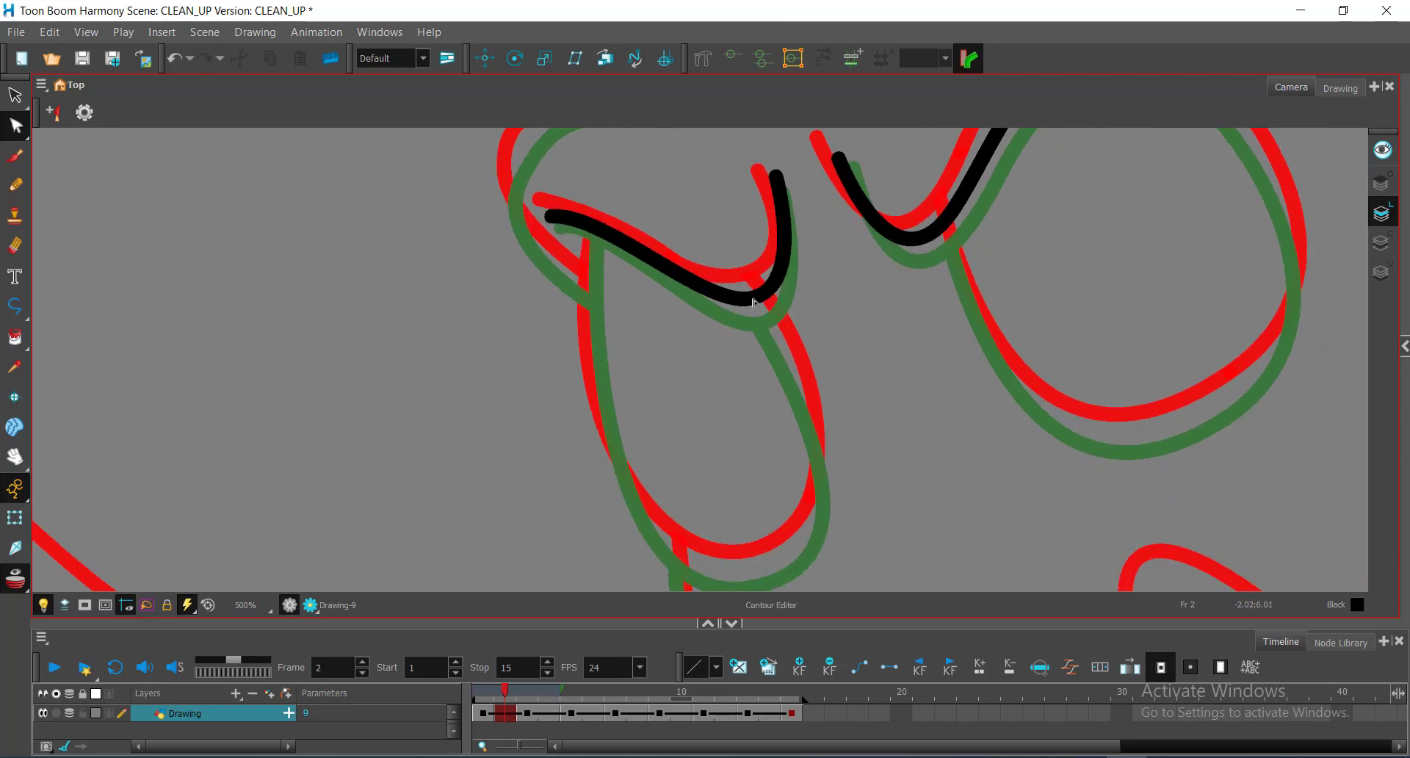
Step: Trace the teardrop hanging from the mouth as a black Polyline stroke, right side then left
{"action": "left_click_drag", "start_coordinate": [987, 294], "coordinate": [905, 398]}
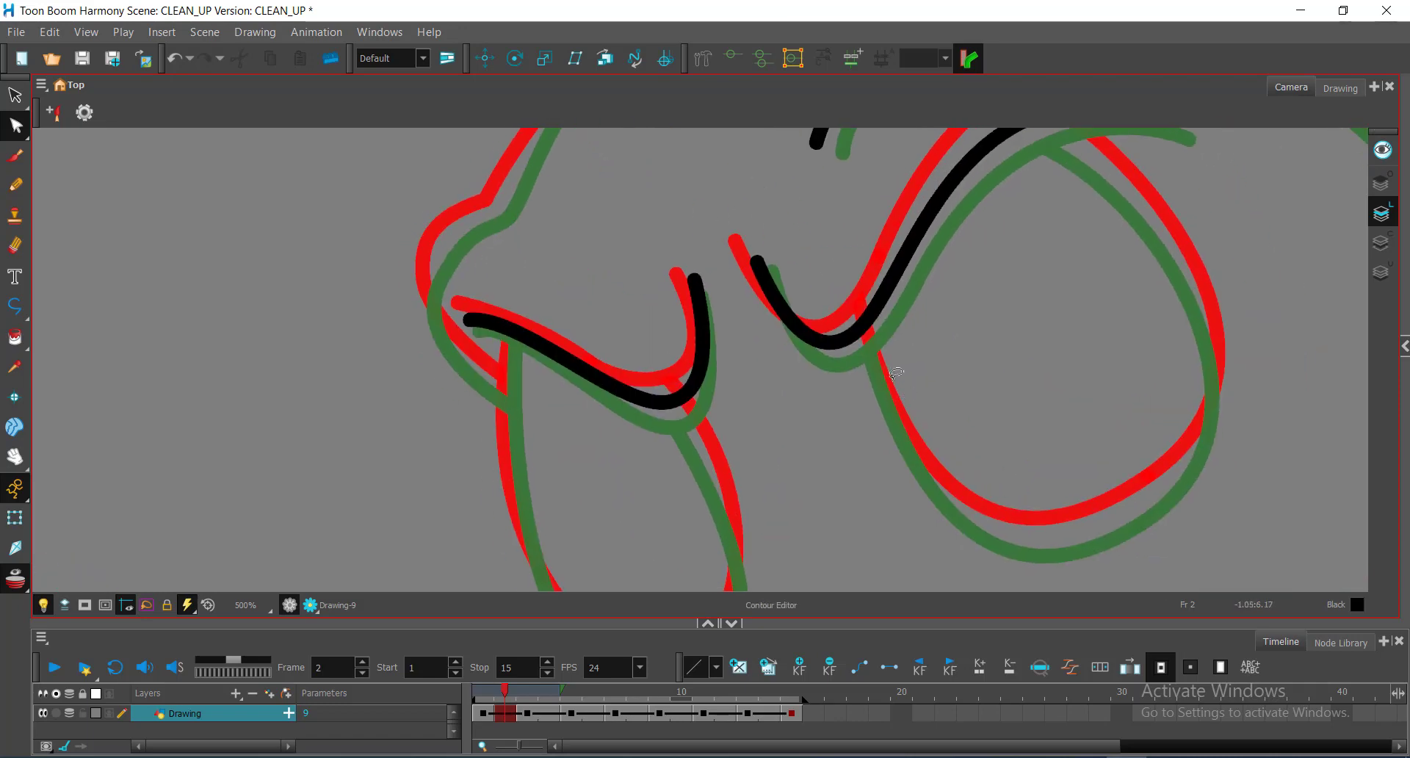
{"action": "key", "text": "alt+minus"}
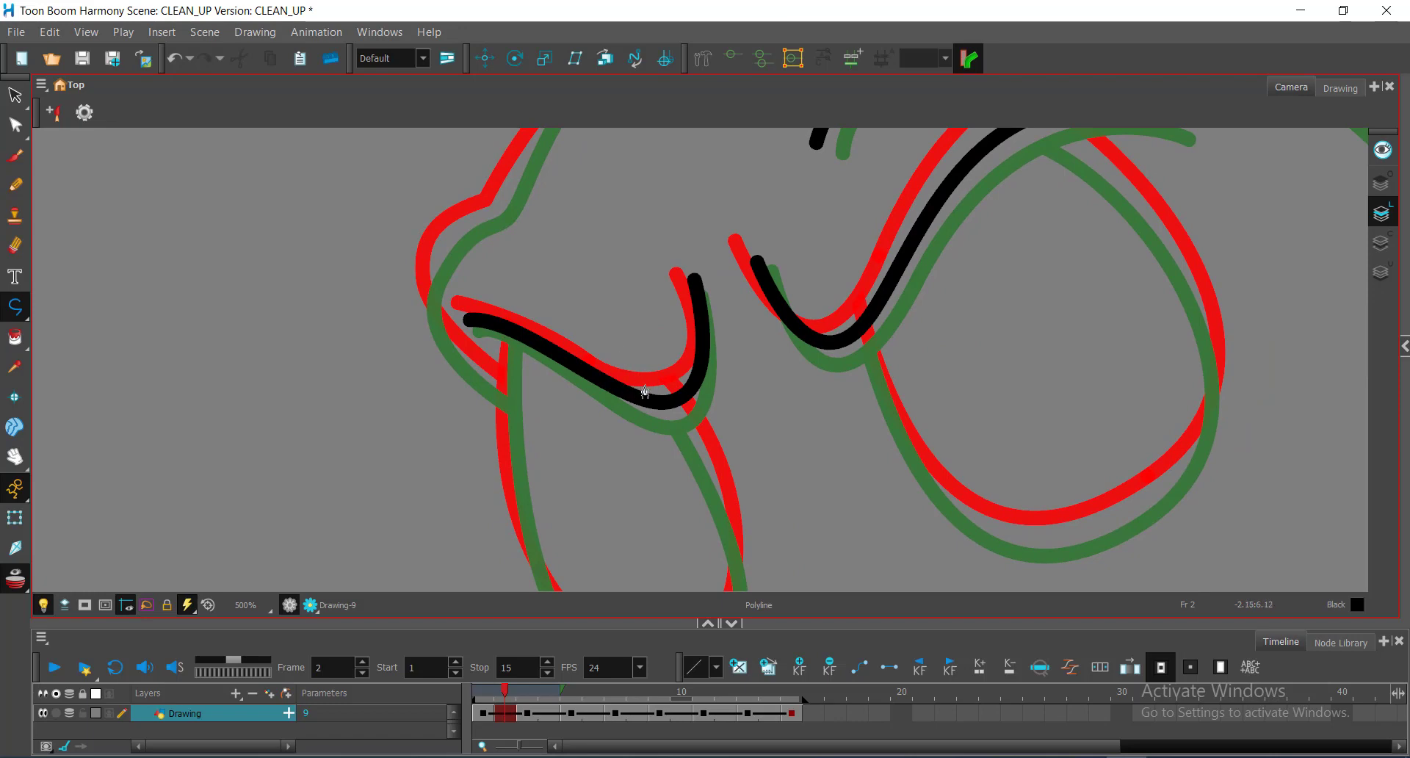
{"action": "left_click_drag", "start_coordinate": [743, 513], "coordinate": [815, 323]}
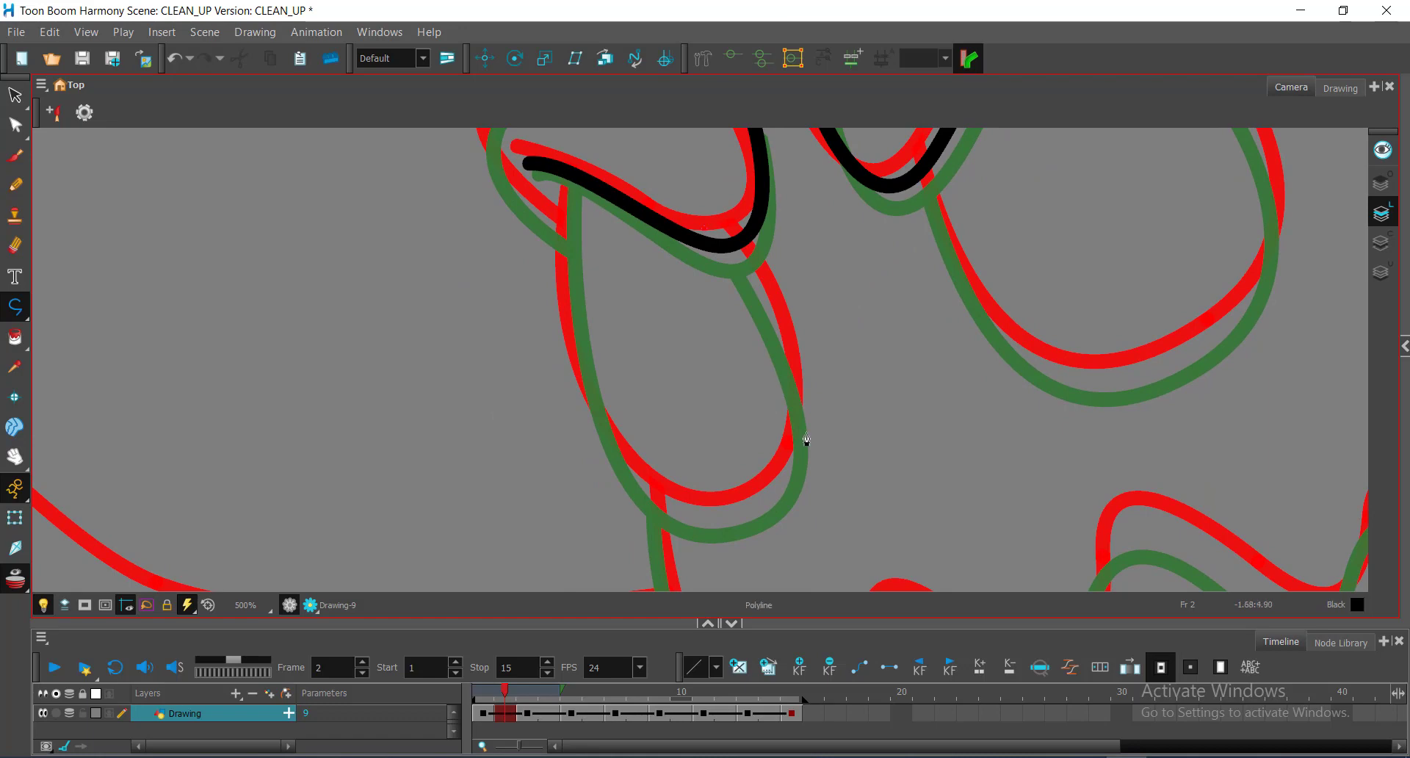
{"action": "mouse_move", "coordinate": [742, 512]}
{"action": "left_mouse_down"}
{"action": "mouse_move", "coordinate": [533, 596]}
{"action": "mouse_move", "coordinate": [586, 594]}
{"action": "left_mouse_up"}
{"action": "key", "text": "space"}
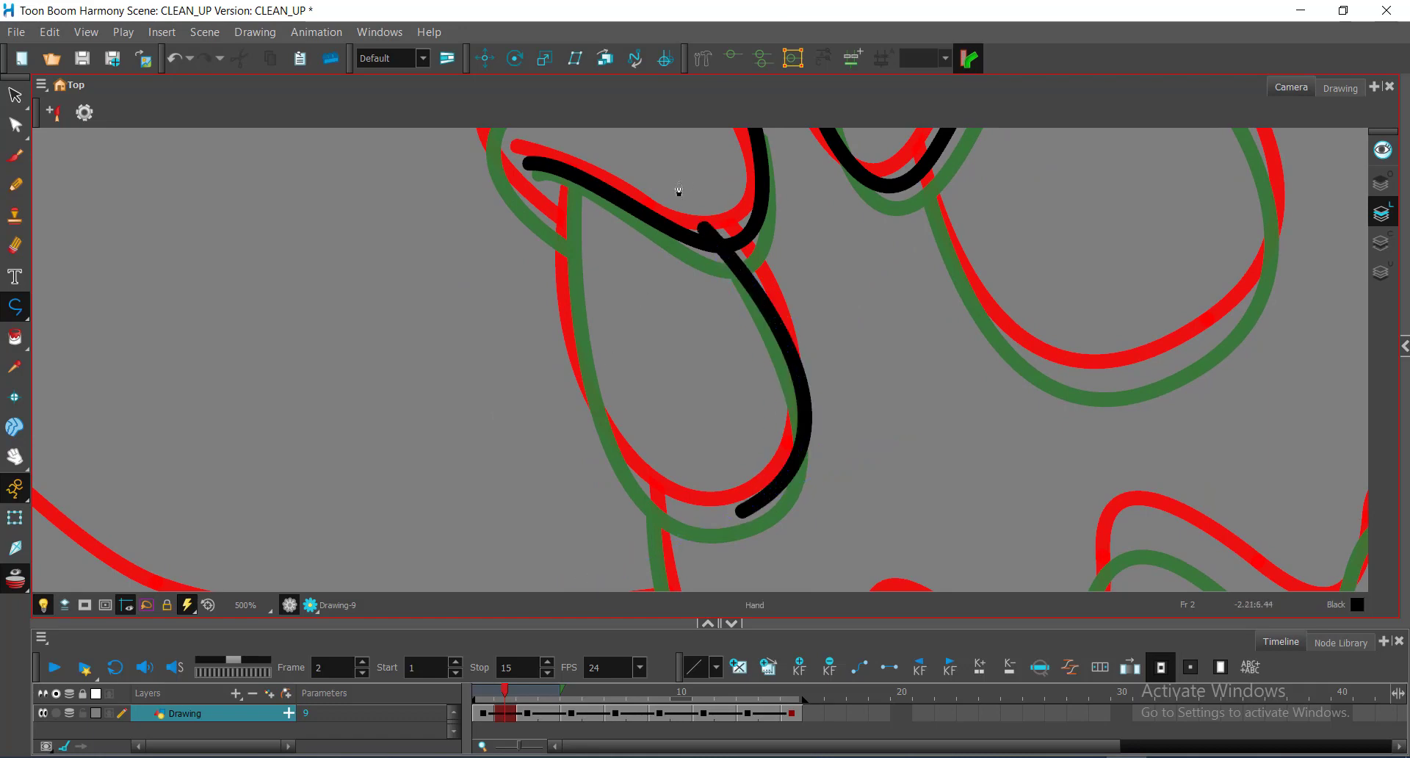
{"action": "left_click_drag", "start_coordinate": [672, 213], "coordinate": [850, 261]}
{"action": "scroll", "coordinate": [830, 308], "scroll_direction": "down", "scroll_amount": 1}
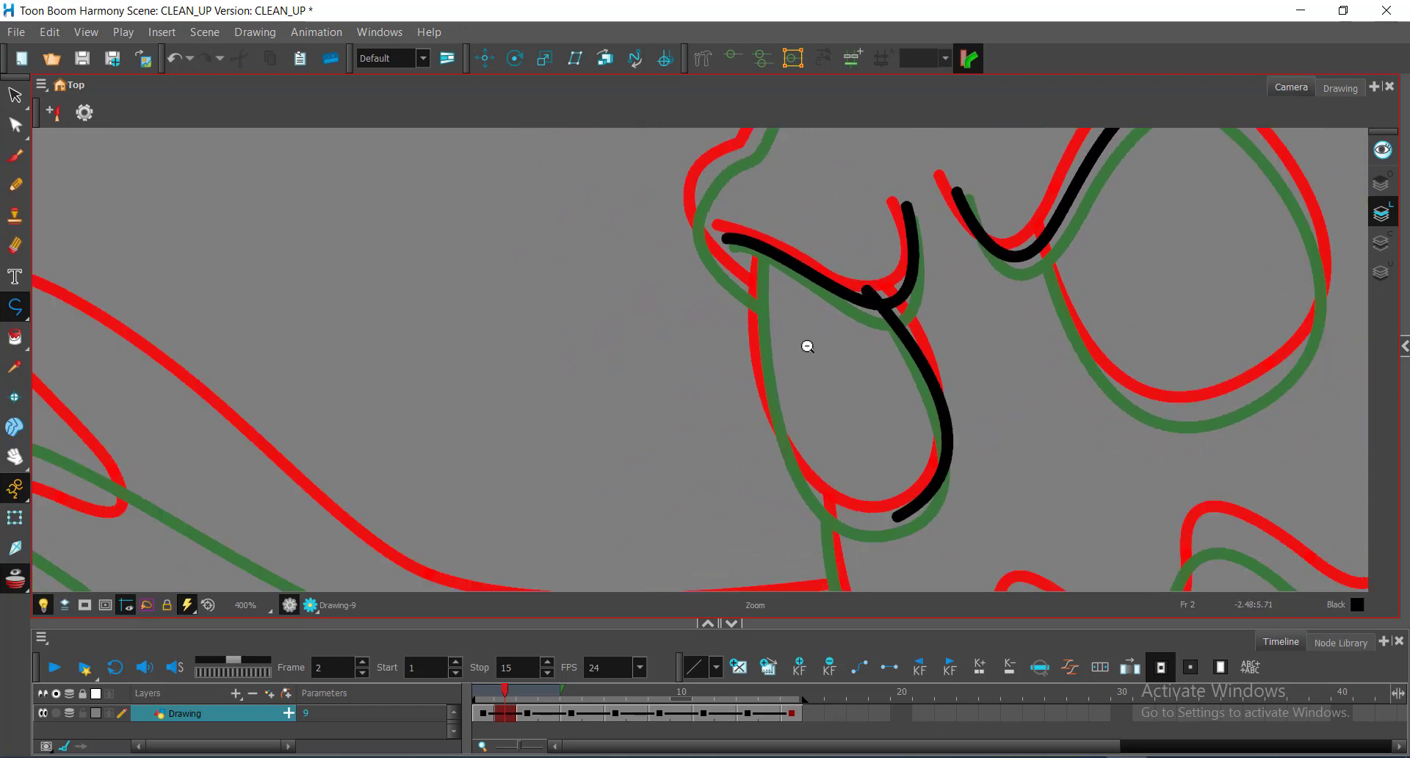
{"action": "left_click_drag", "start_coordinate": [809, 346], "coordinate": [687, 324]}
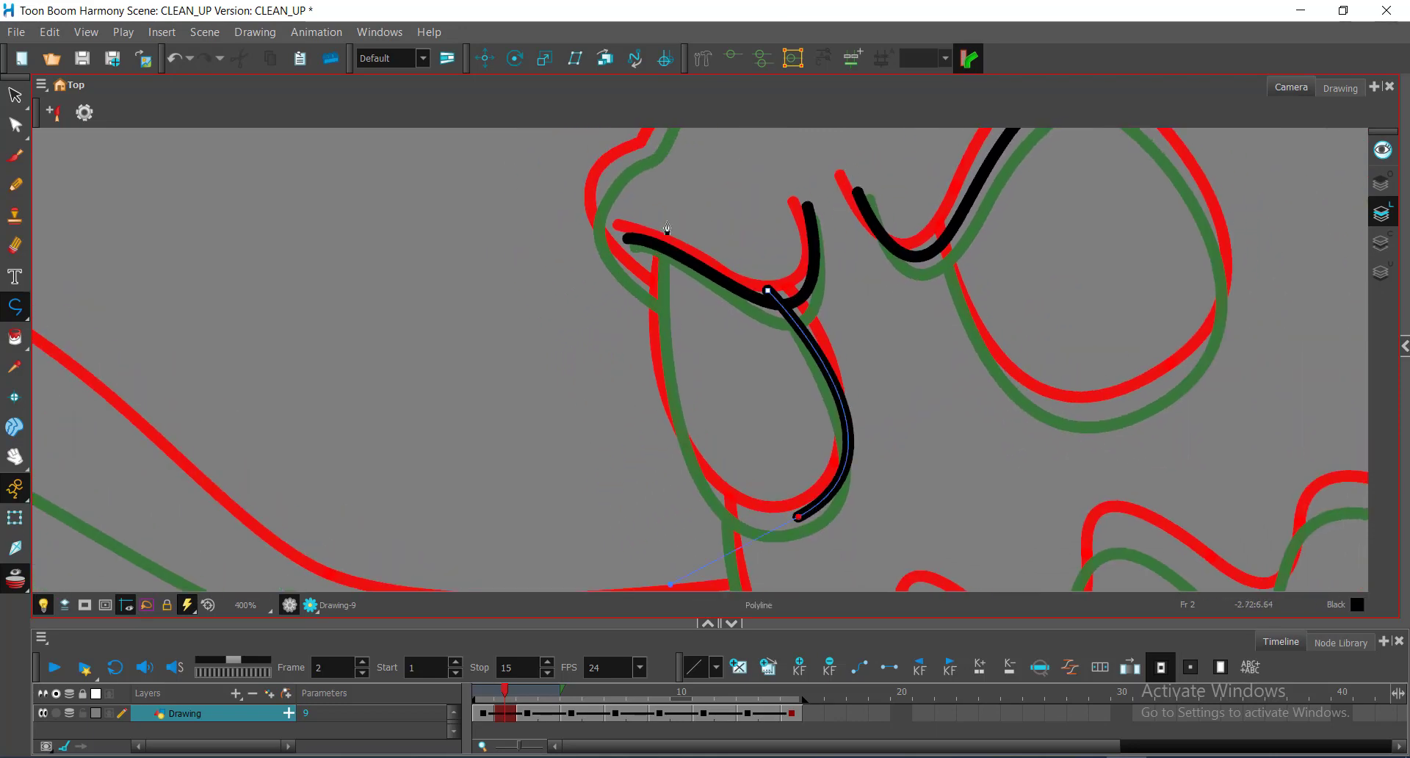
{"action": "left_click_drag", "start_coordinate": [666, 221], "coordinate": [695, 172]}
Step: Round out the teardrop's bottom and fine-tune its right curve with the Contour Editor
{"action": "key", "text": "alt+q"}
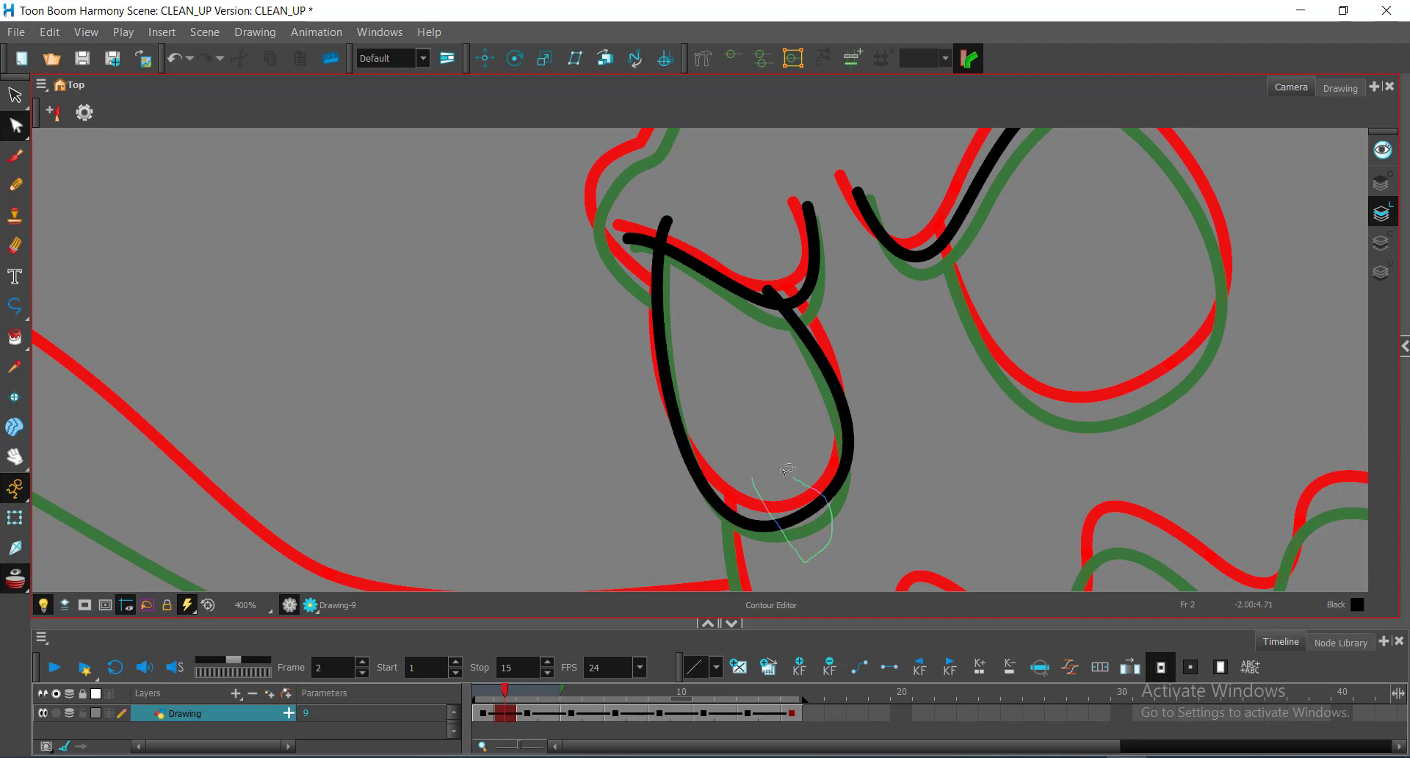
{"action": "left_click", "coordinate": [799, 516]}
{"action": "left_click_drag", "start_coordinate": [672, 587], "coordinate": [673, 573]}
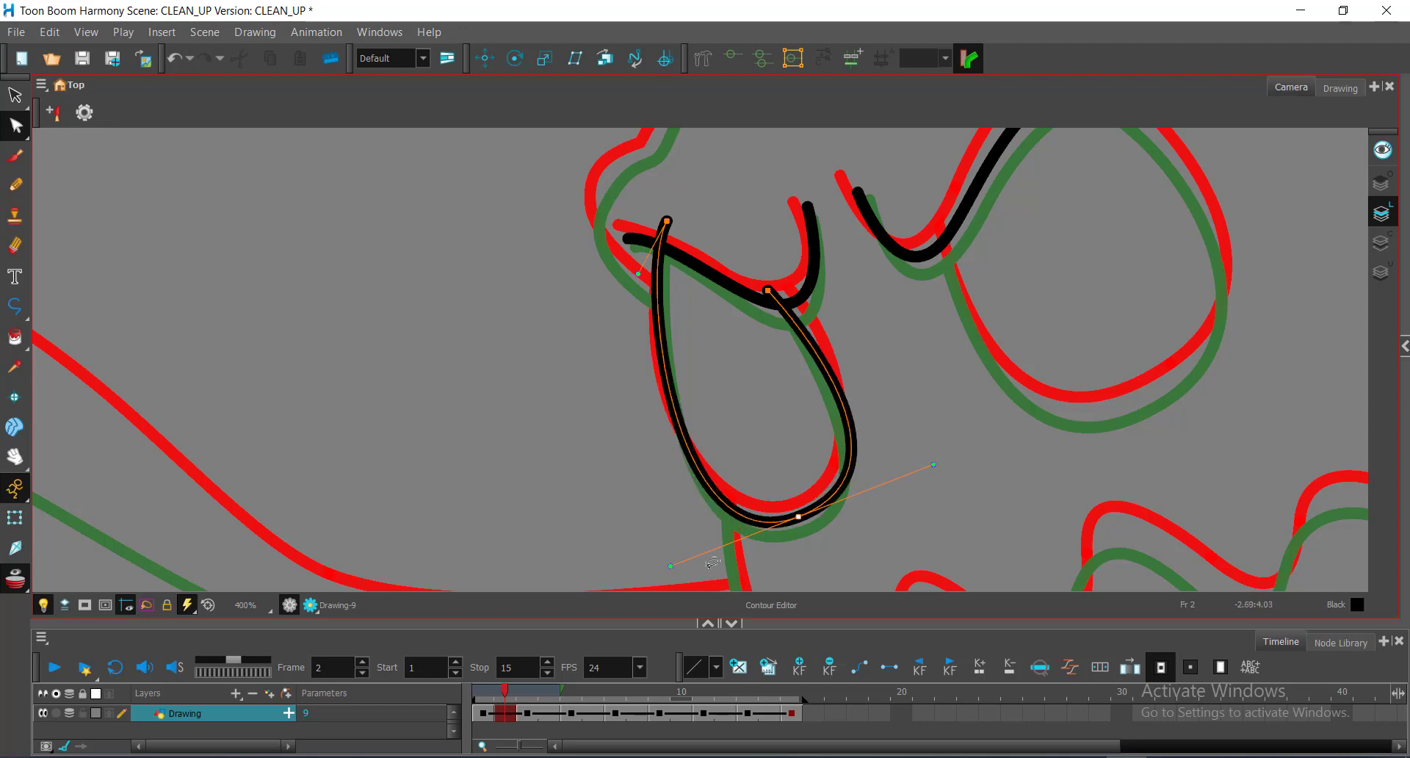
{"action": "left_click_drag", "start_coordinate": [934, 464], "coordinate": [925, 465]}
{"action": "left_click_drag", "start_coordinate": [769, 298], "coordinate": [706, 381]}
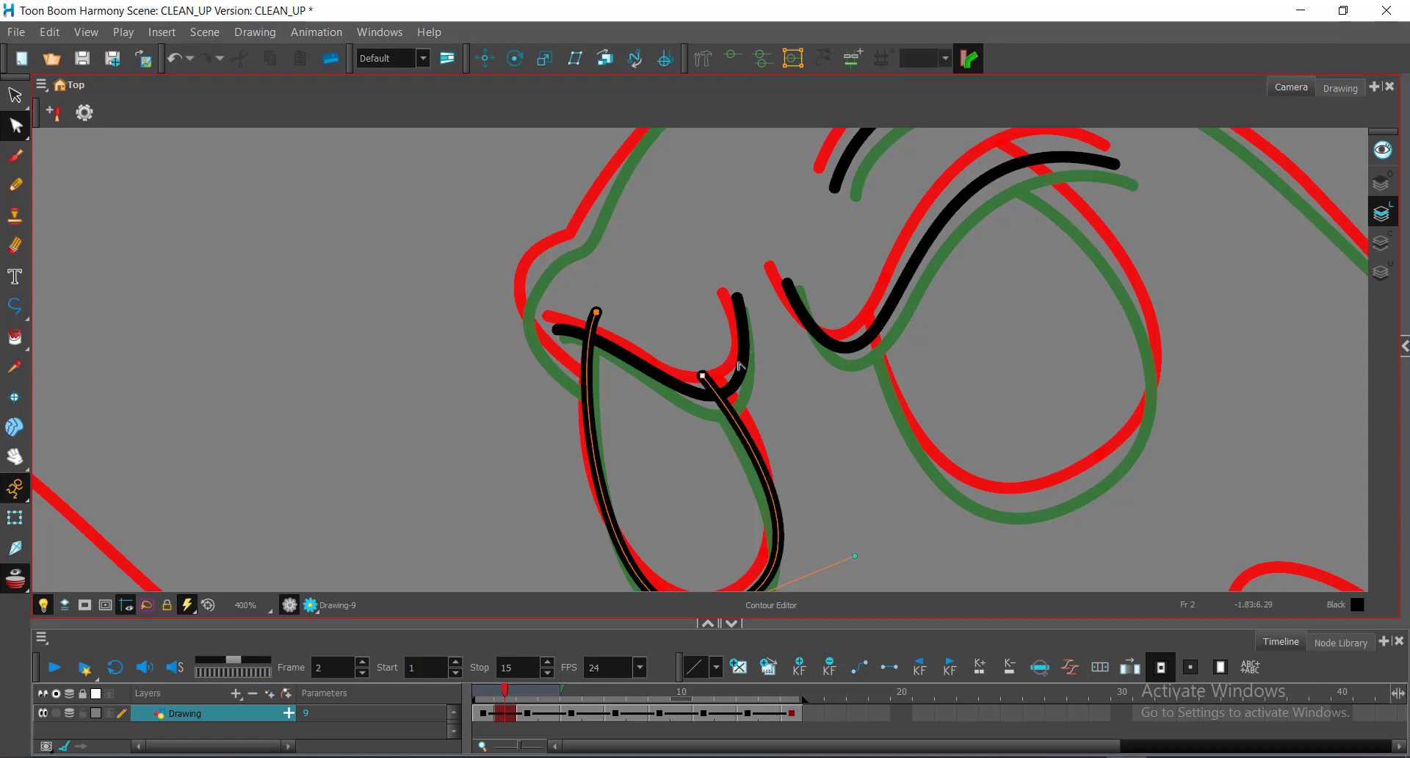
{"action": "left_click_drag", "start_coordinate": [690, 283], "coordinate": [523, 271]}
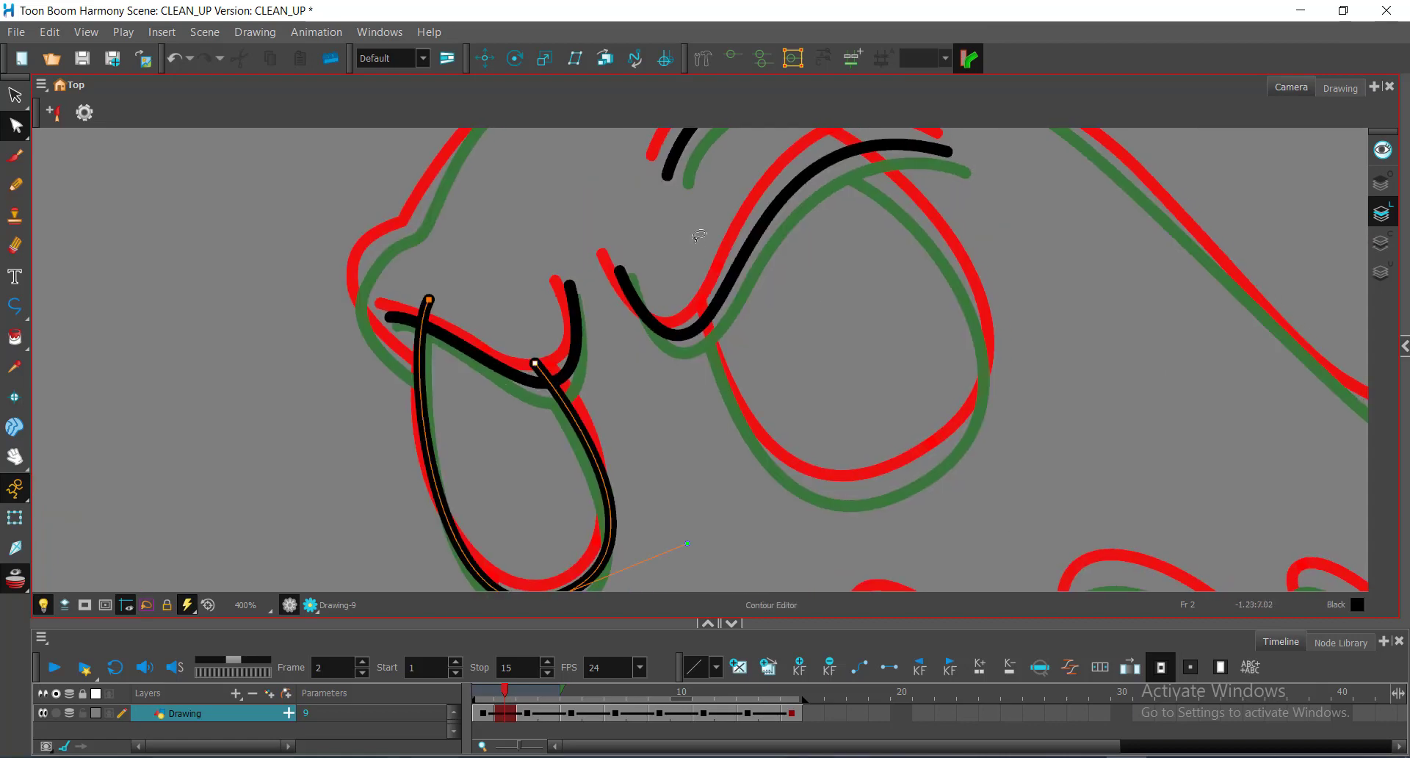
{"action": "left_click", "coordinate": [702, 252]}
{"action": "key", "text": "alt+backslash"}
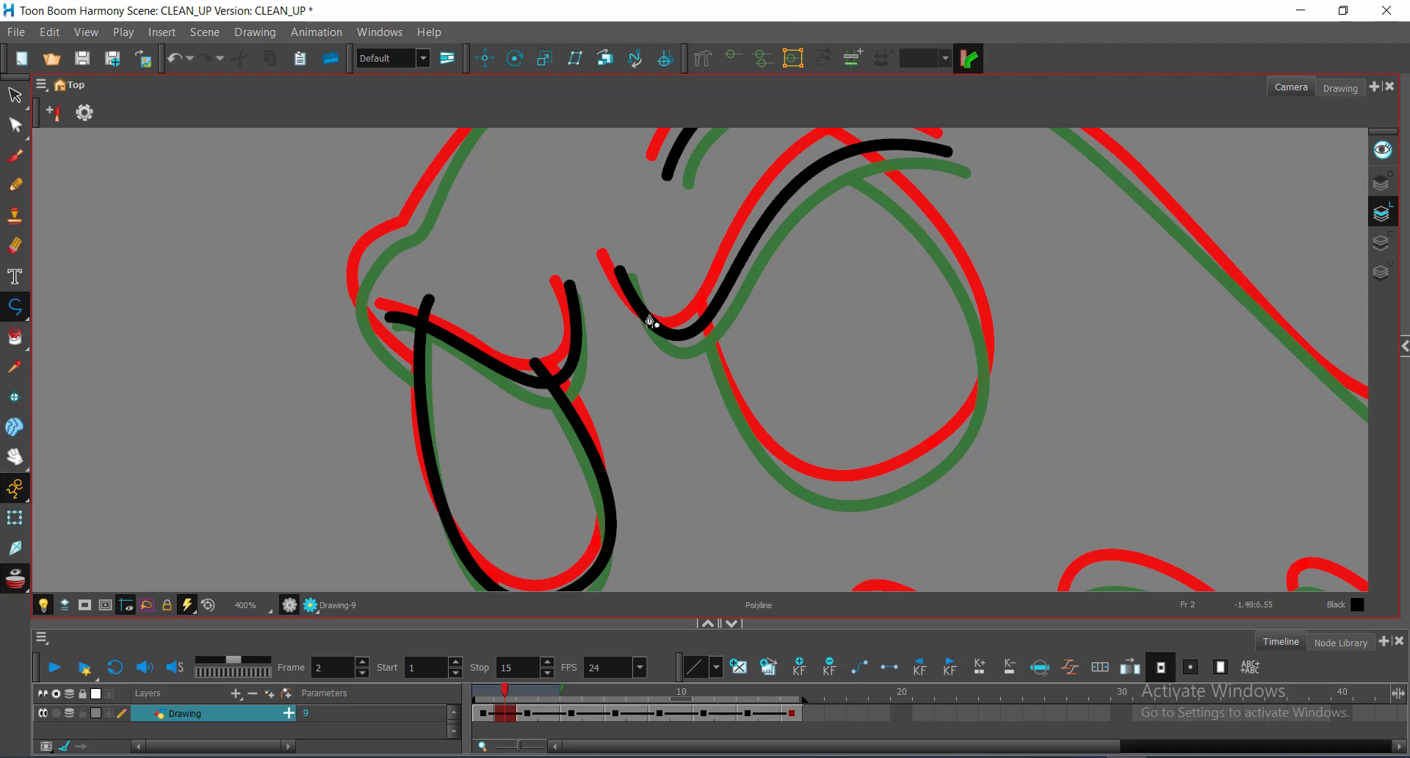
Step: Trace the large eye oval as a black curved stroke around its bottom and right side
{"action": "left_click", "coordinate": [690, 285]}
{"action": "mouse_move", "coordinate": [876, 486]}
{"action": "left_mouse_down"}
{"action": "mouse_move", "coordinate": [1015, 488]}
{"action": "mouse_move", "coordinate": [1013, 455]}
{"action": "left_mouse_up"}
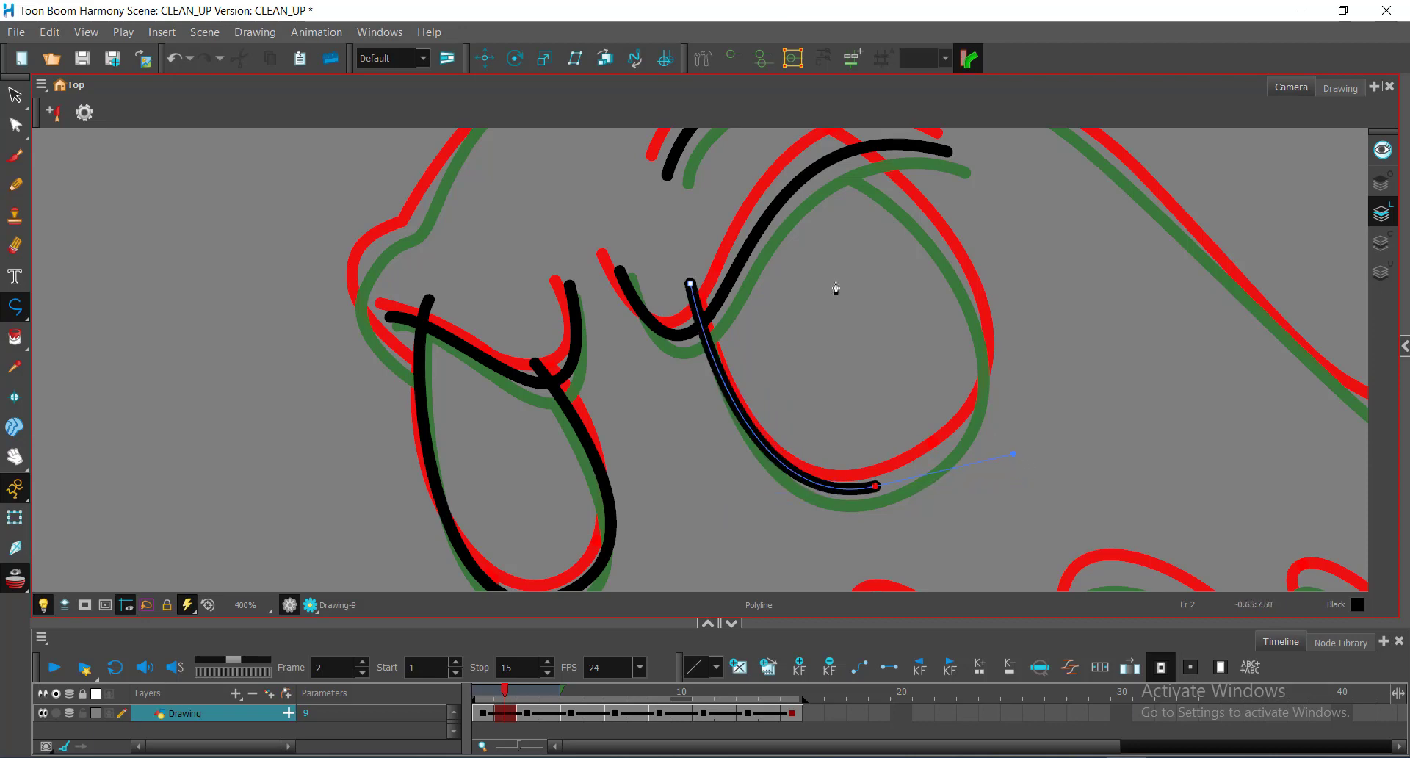
{"action": "key", "text": "space"}
{"action": "mouse_move", "coordinate": [936, 318]}
{"action": "left_mouse_down"}
{"action": "mouse_move", "coordinate": [841, 384]}
{"action": "mouse_move", "coordinate": [801, 384]}
{"action": "left_mouse_up"}
{"action": "key", "text": "space"}
{"action": "scroll", "coordinate": [797, 353], "scroll_direction": "down", "scroll_amount": 1}
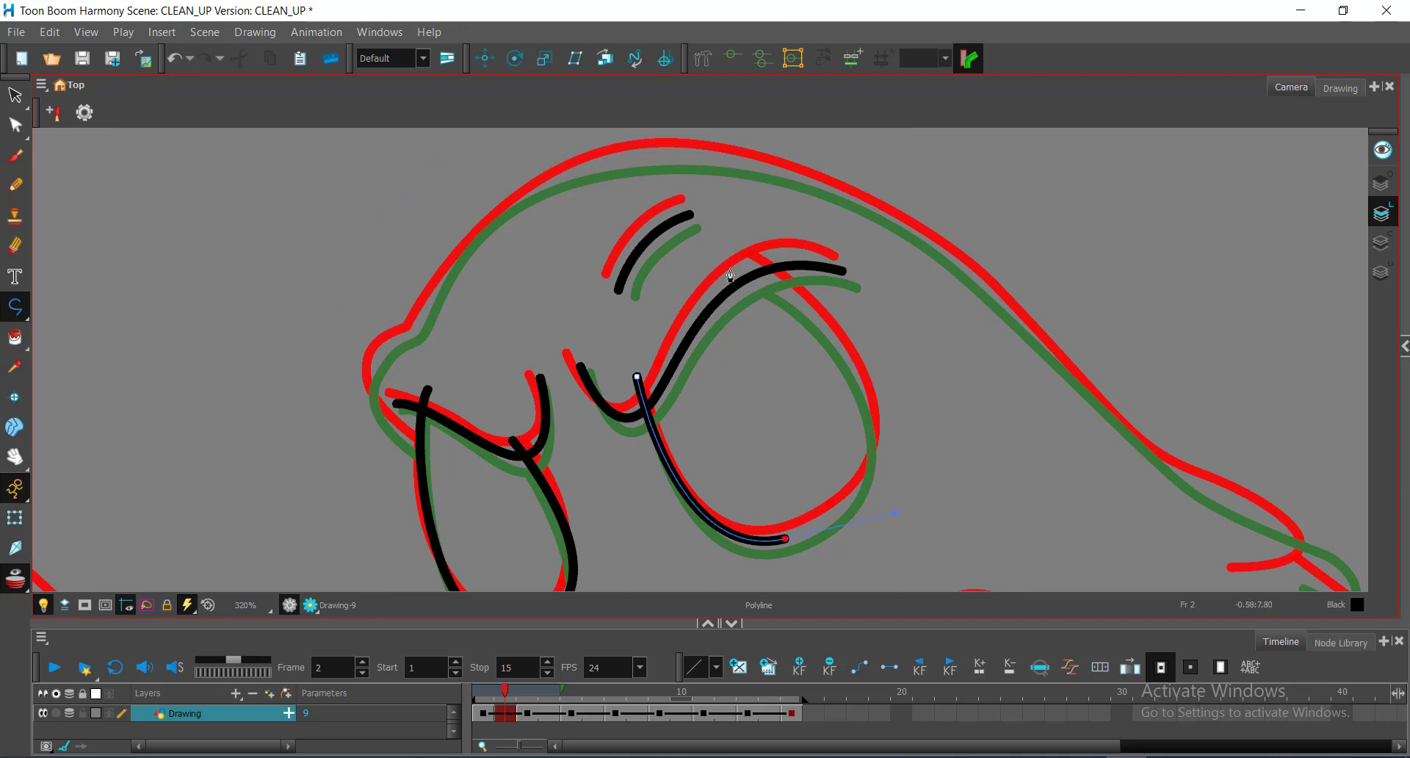
{"action": "mouse_move", "coordinate": [672, 254]}
{"action": "left_mouse_down"}
{"action": "mouse_move", "coordinate": [602, 231]}
{"action": "mouse_move", "coordinate": [602, 257]}
{"action": "left_mouse_up"}
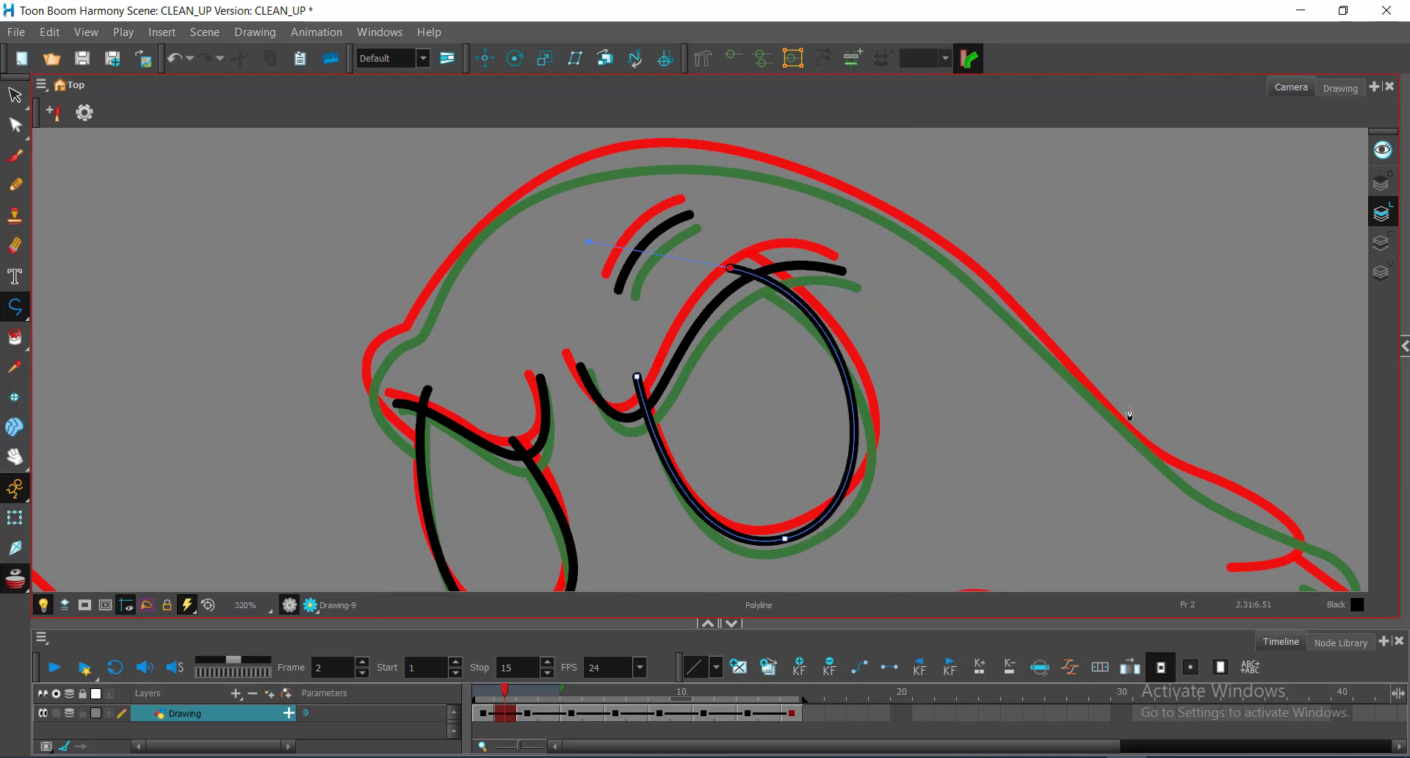
Step: Drag the oval's right, top-right and lower-right curve handles onto the guides
{"action": "key", "text": "alt+q"}
{"action": "left_click", "coordinate": [845, 510]}
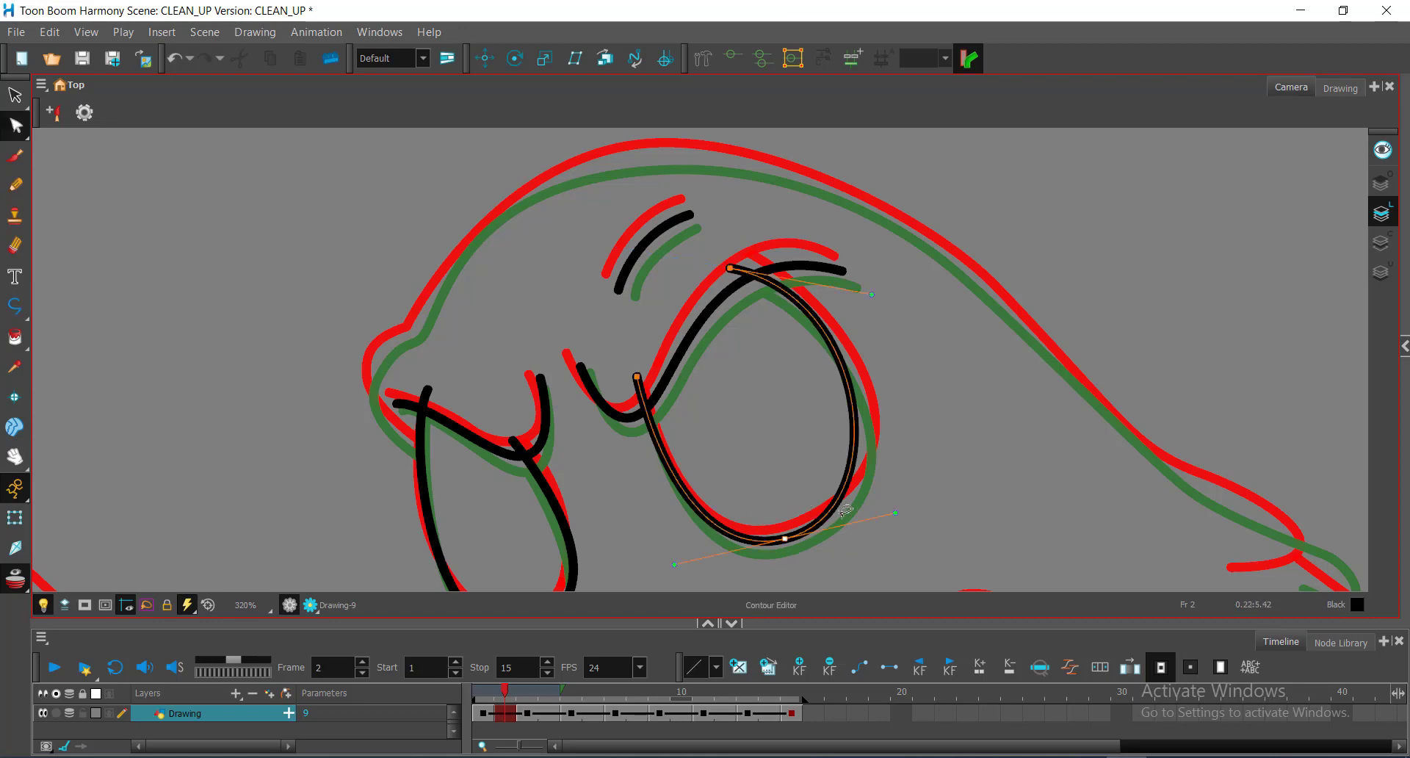
{"action": "left_click_drag", "start_coordinate": [896, 515], "coordinate": [922, 507]}
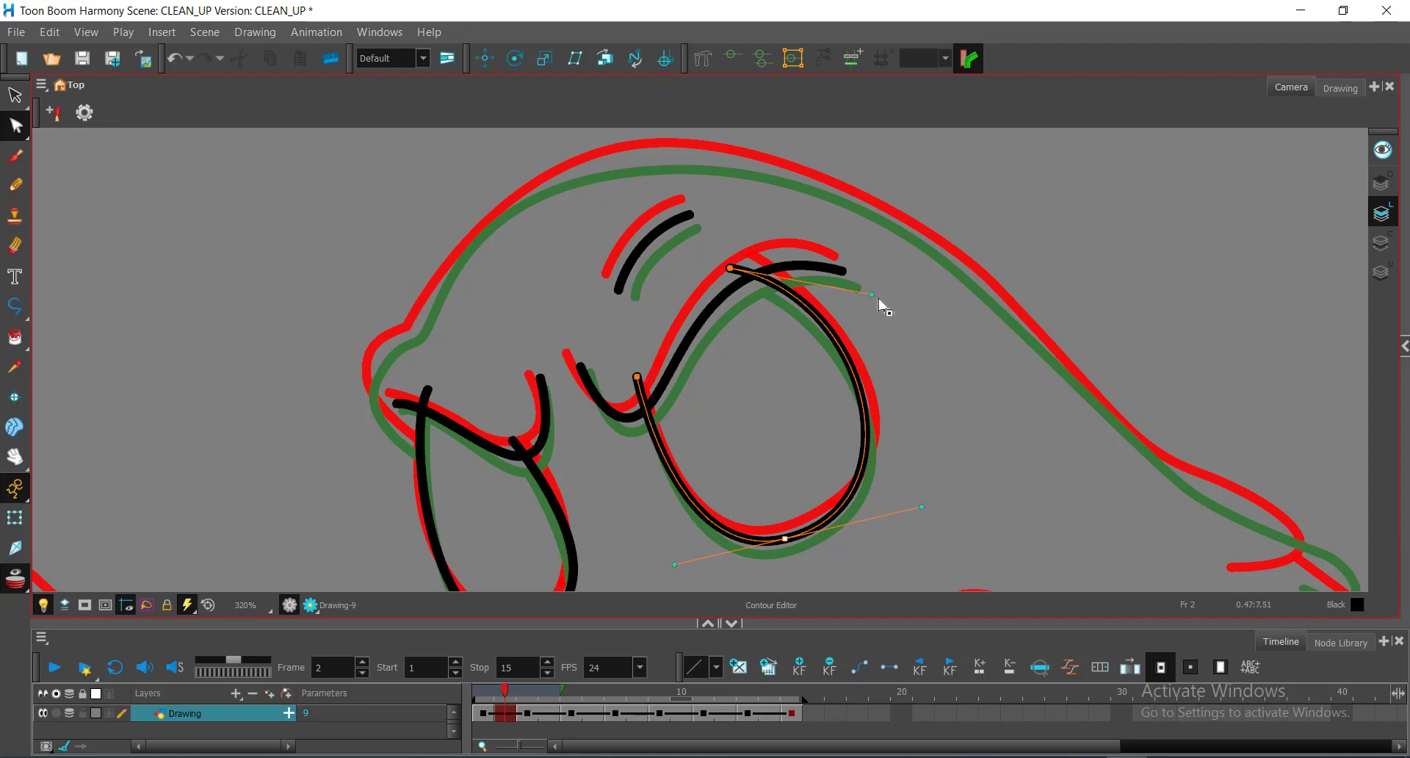
{"action": "left_click_drag", "start_coordinate": [872, 295], "coordinate": [860, 294]}
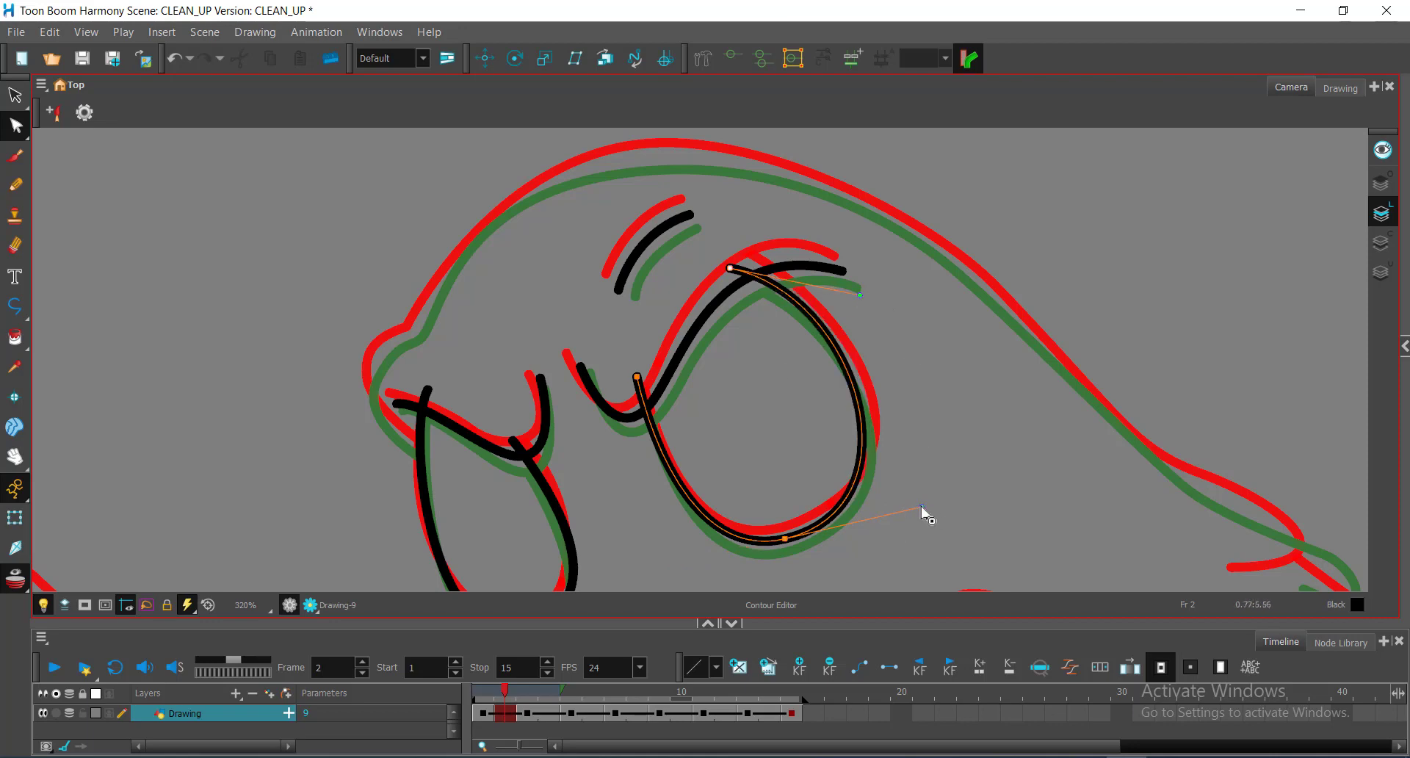
{"action": "left_click_drag", "start_coordinate": [922, 507], "coordinate": [932, 502]}
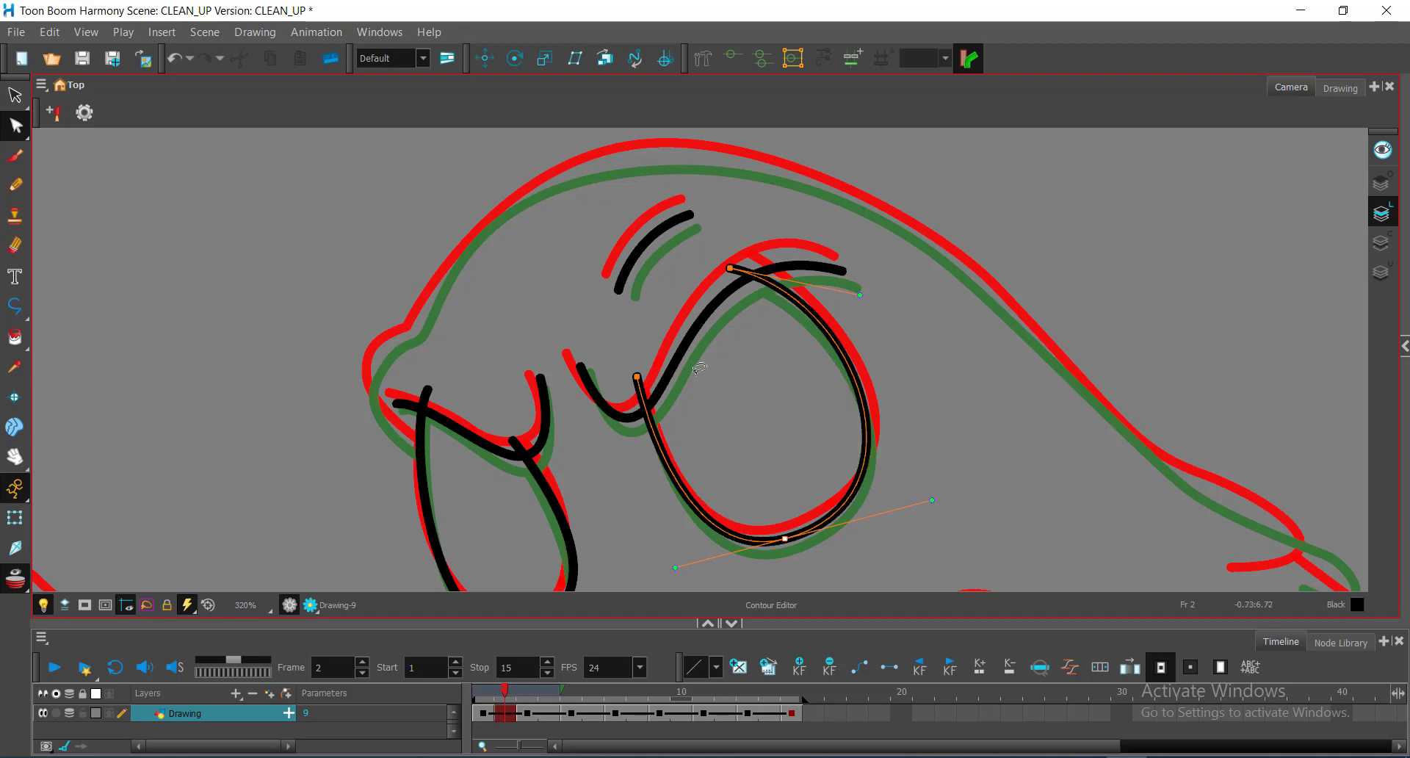
{"action": "key", "text": "ctrl+space"}
{"action": "scroll", "coordinate": [697, 371], "scroll_direction": "down", "scroll_amount": 1}
{"action": "scroll", "coordinate": [684, 372], "scroll_direction": "up", "scroll_amount": 3}
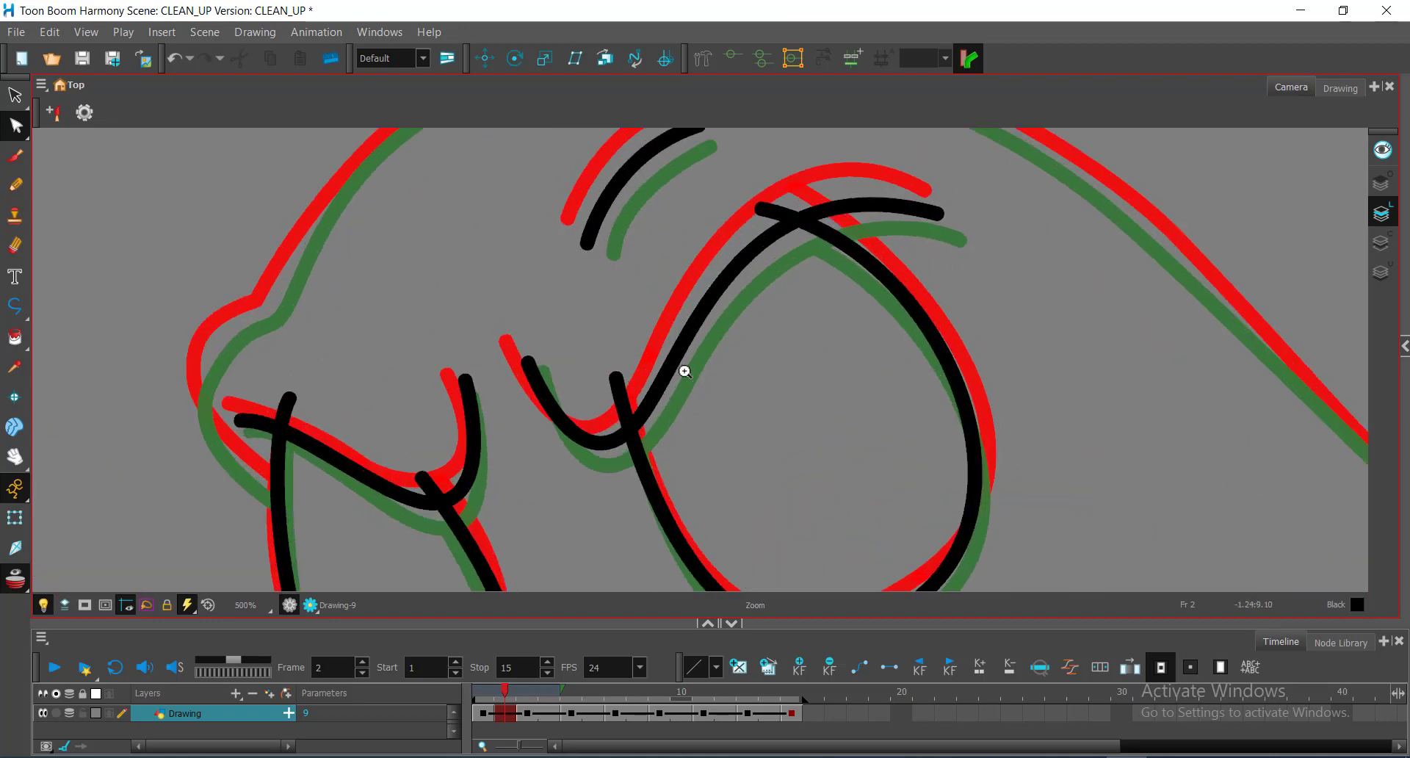
Step: Cut away the first overlapping black stroke tail with the Cutter
{"action": "key", "text": "alt+t"}
{"action": "left_click_drag", "start_coordinate": [795, 189], "coordinate": [729, 238]}
{"action": "key", "text": "alt+q"}
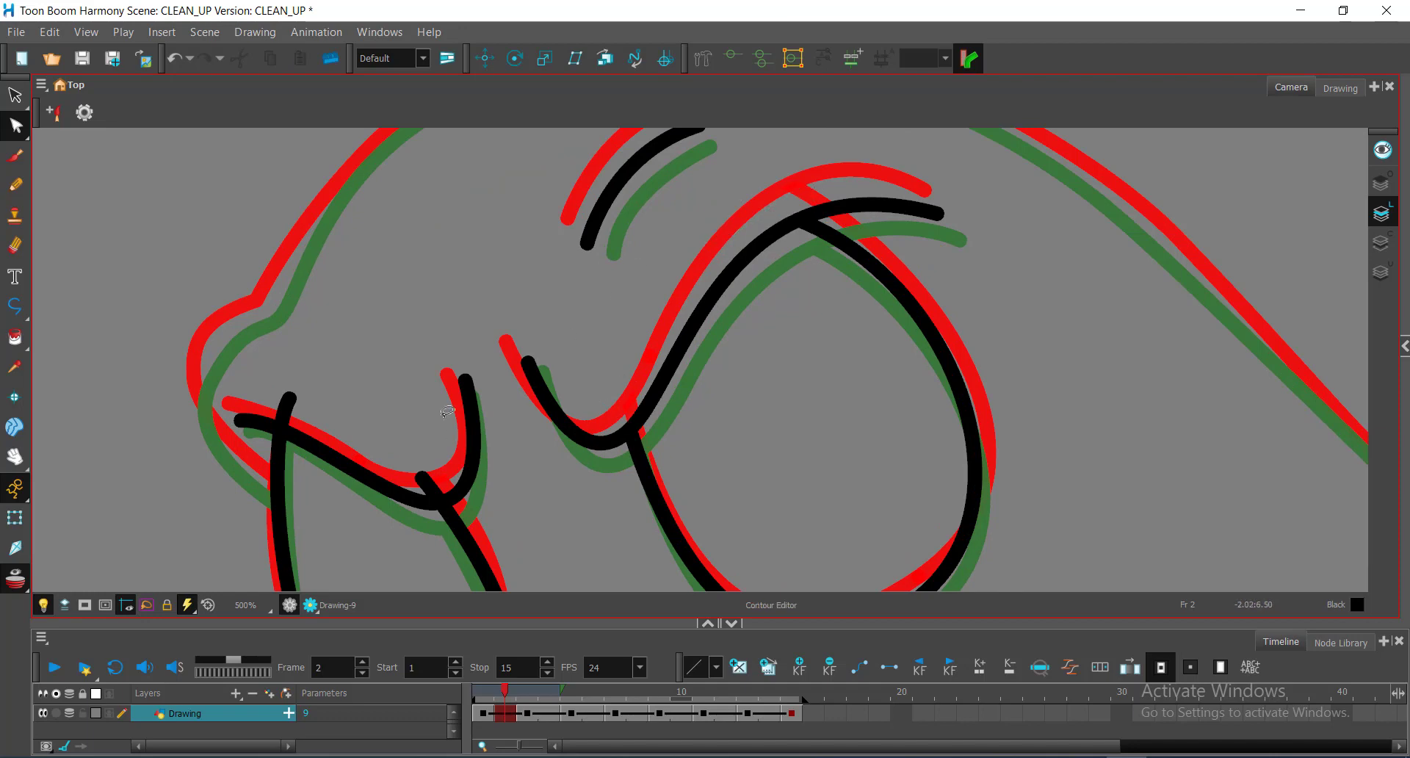
{"action": "key", "text": "space"}
{"action": "left_click_drag", "start_coordinate": [473, 414], "coordinate": [778, 338]}
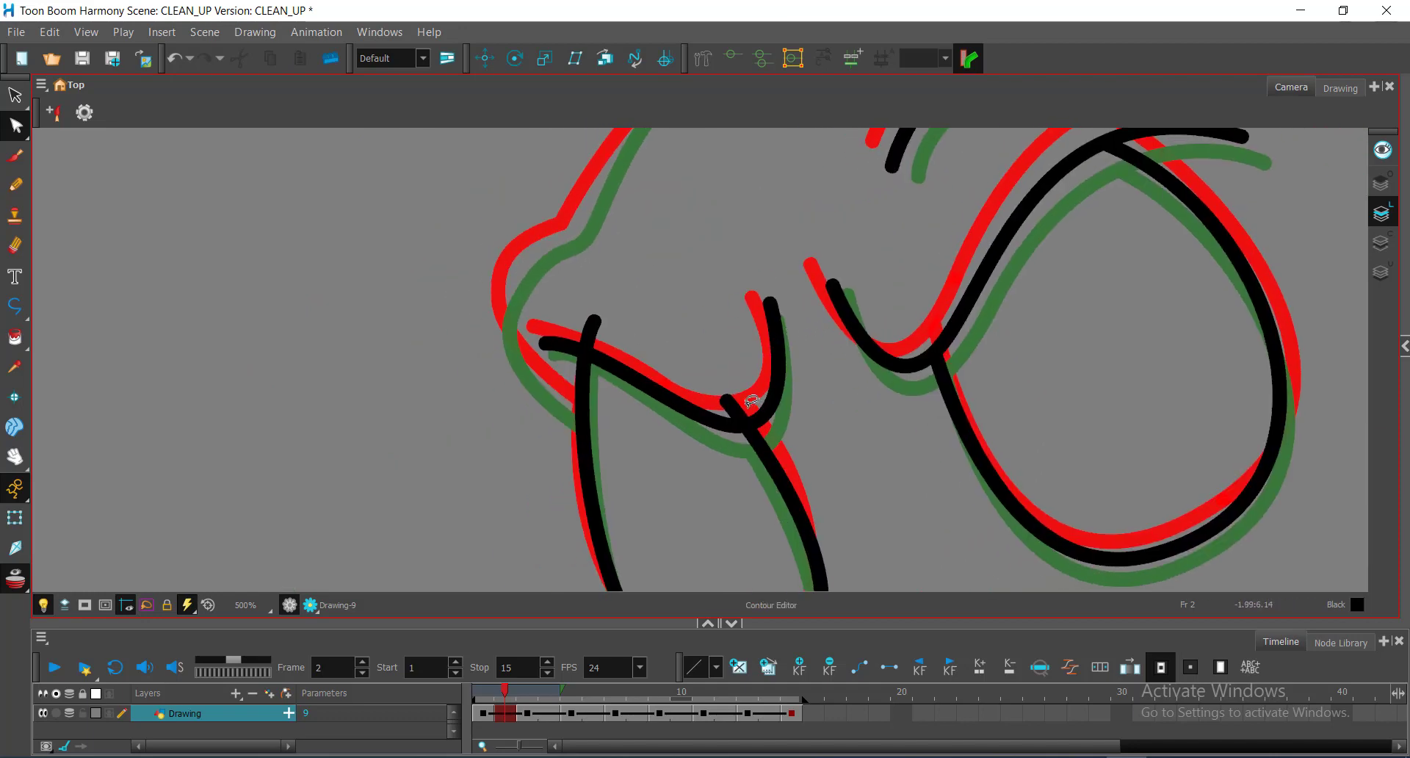
Step: Trim the overlapping tails at the mouth crossing and just above it
{"action": "key", "text": "alt+t"}
{"action": "left_click_drag", "start_coordinate": [751, 398], "coordinate": [722, 412]}
{"action": "left_click_drag", "start_coordinate": [570, 315], "coordinate": [645, 344]}
{"action": "key", "text": "alt+q"}
{"action": "key", "text": "space"}
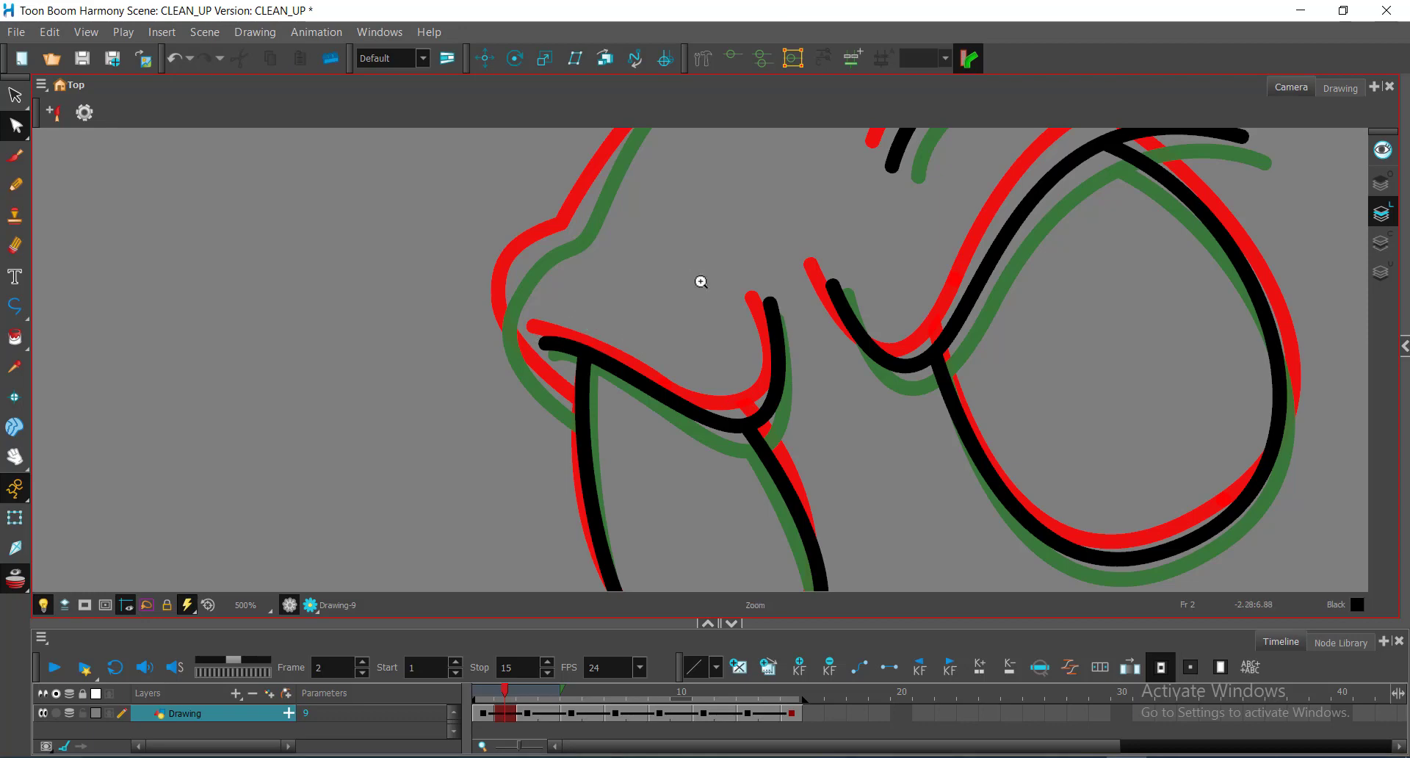
{"action": "scroll", "coordinate": [717, 282], "scroll_direction": "down", "scroll_amount": 4}
{"action": "left_click_drag", "start_coordinate": [812, 318], "coordinate": [730, 385]}
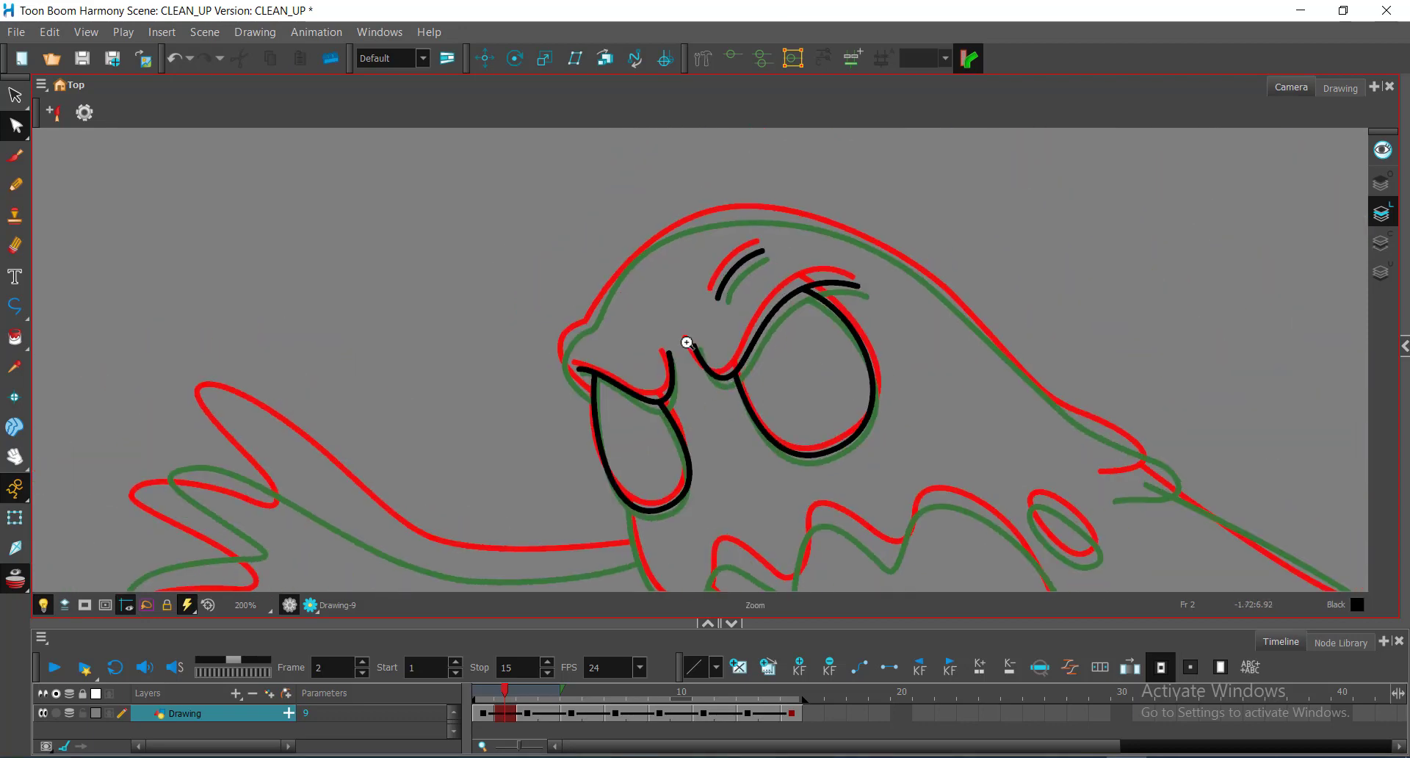
{"action": "scroll", "coordinate": [686, 341], "scroll_direction": "up", "scroll_amount": 3}
{"action": "left_click_drag", "start_coordinate": [771, 289], "coordinate": [968, 345]}
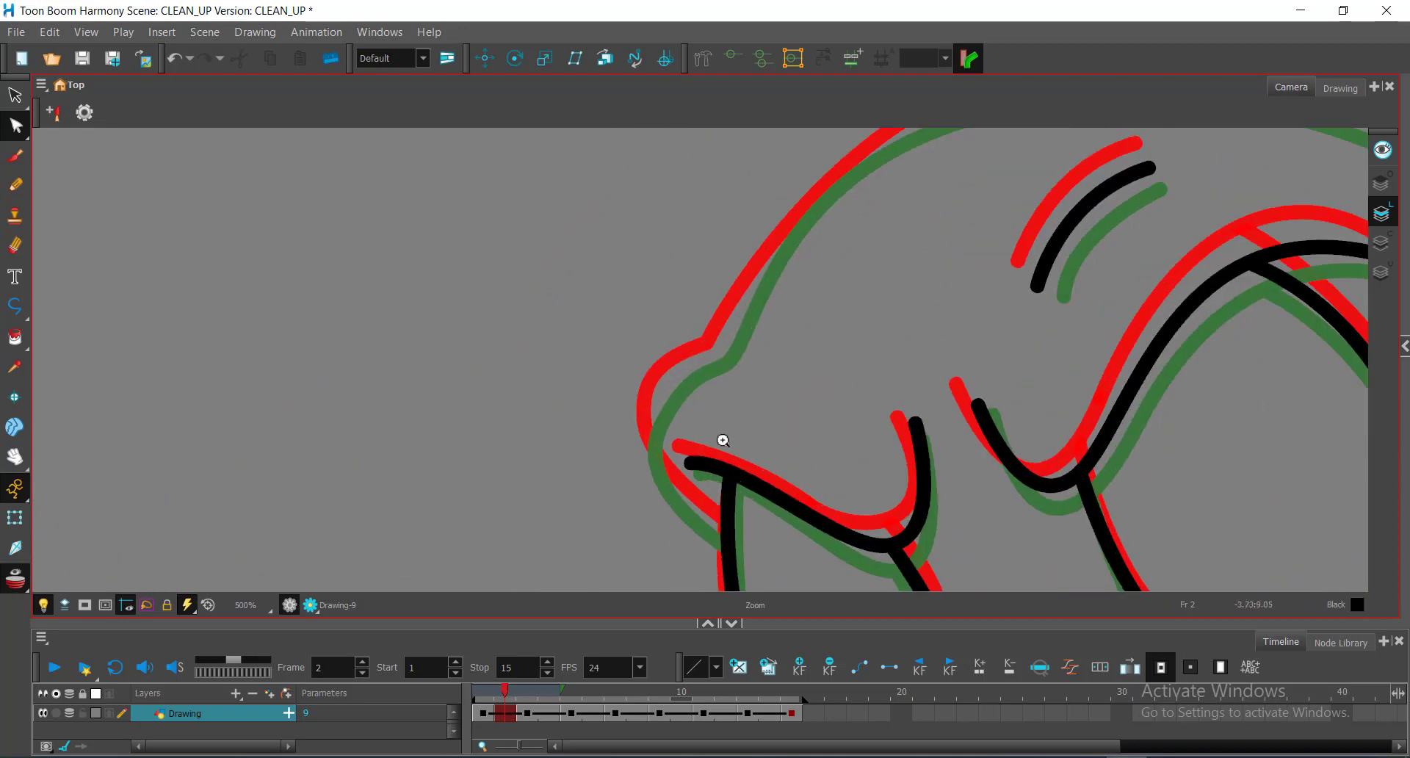
{"action": "scroll", "coordinate": [755, 400], "scroll_direction": "up", "scroll_amount": 1}
{"action": "key", "text": "alt+minus"}
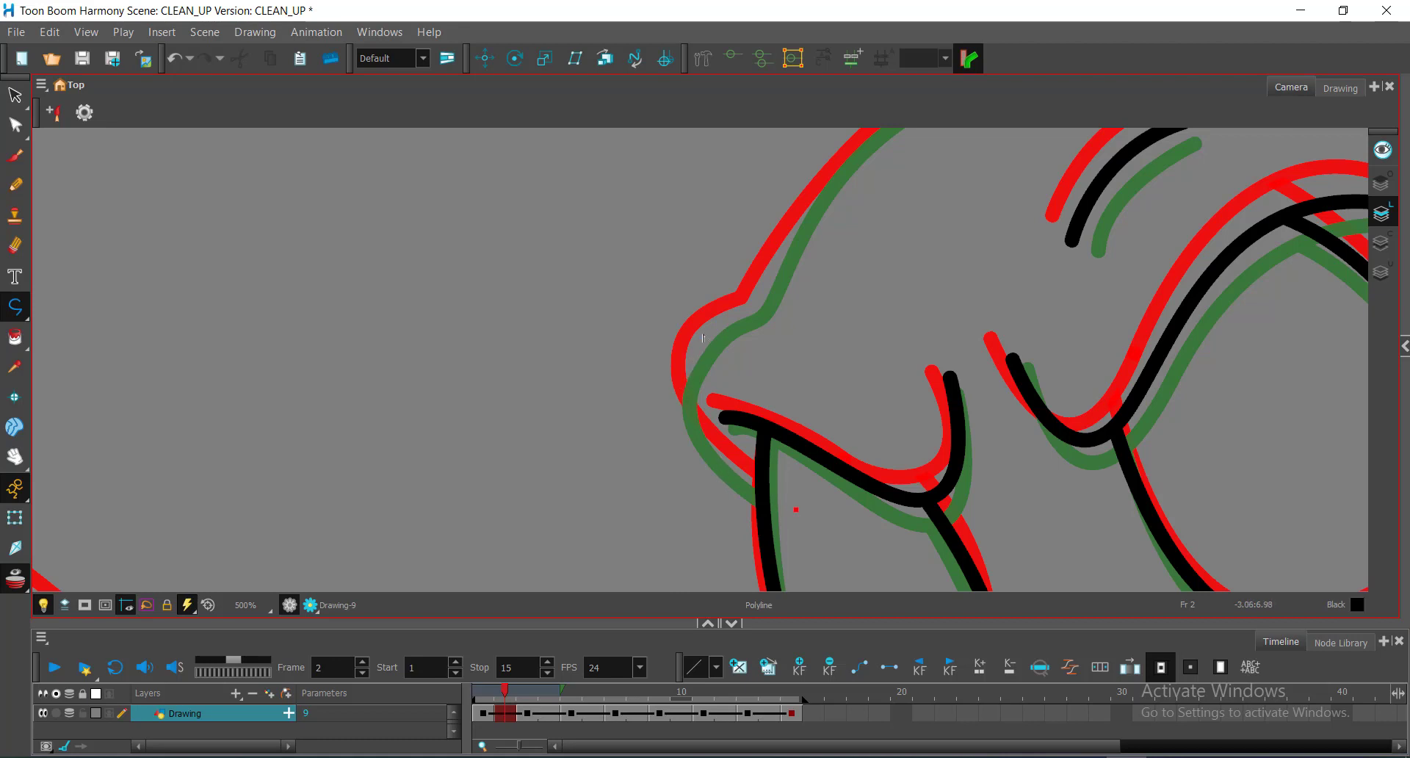
Step: Draw the snout-tip curve as a black stroke and bend it along the guide
{"action": "left_click_drag", "start_coordinate": [692, 357], "coordinate": [736, 287]}
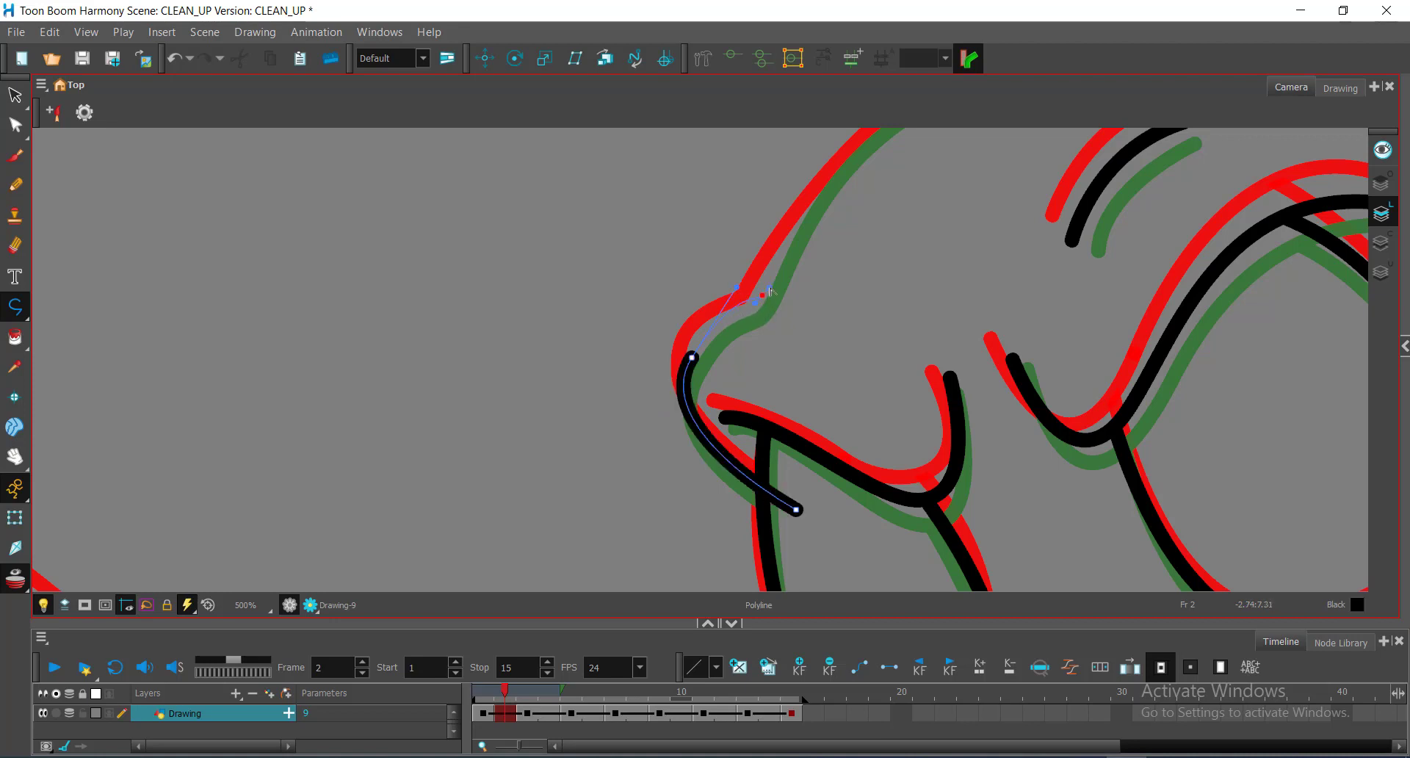
{"action": "left_click_drag", "start_coordinate": [779, 283], "coordinate": [778, 280]}
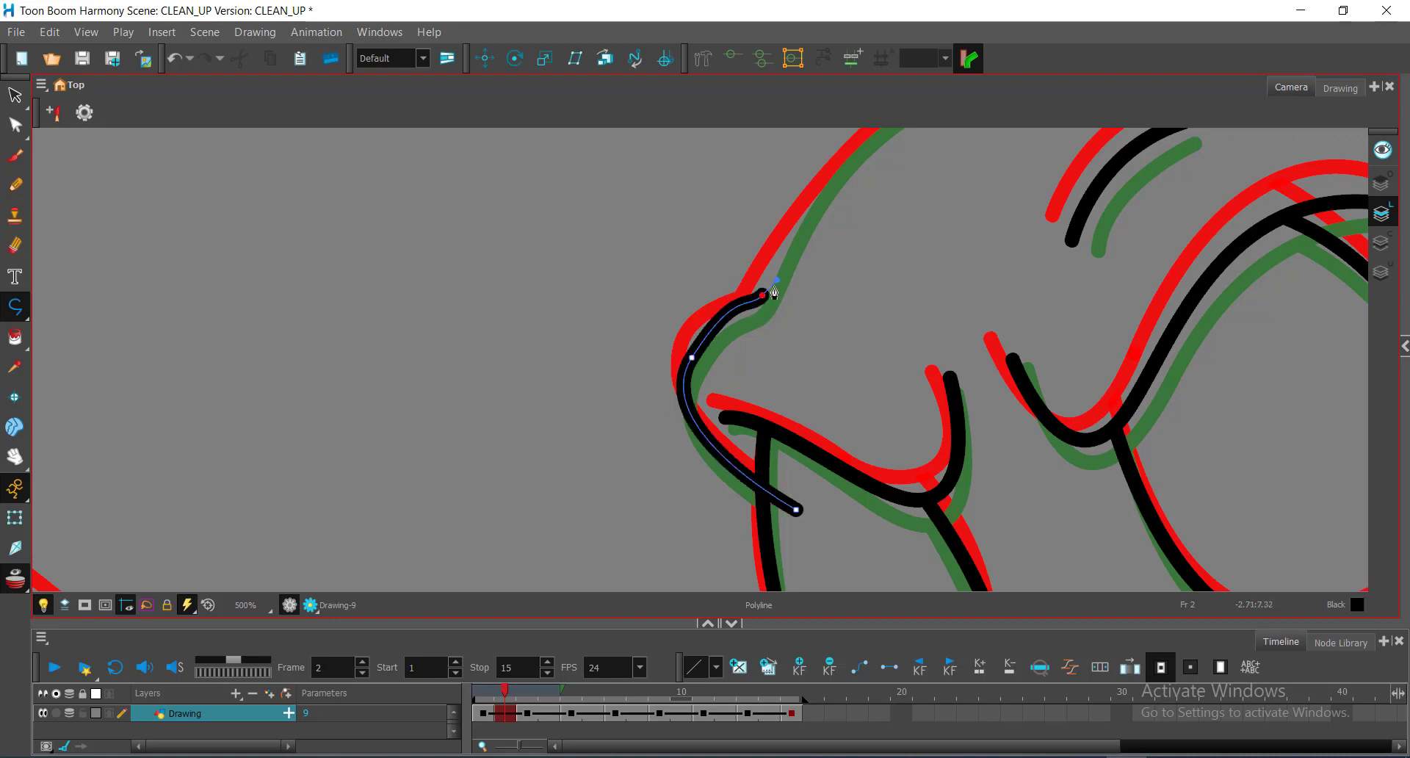
{"action": "key", "text": "alt+q"}
{"action": "mouse_move", "coordinate": [665, 339]}
{"action": "left_mouse_down"}
{"action": "mouse_move", "coordinate": [706, 342]}
{"action": "mouse_move", "coordinate": [725, 296]}
{"action": "left_mouse_up"}
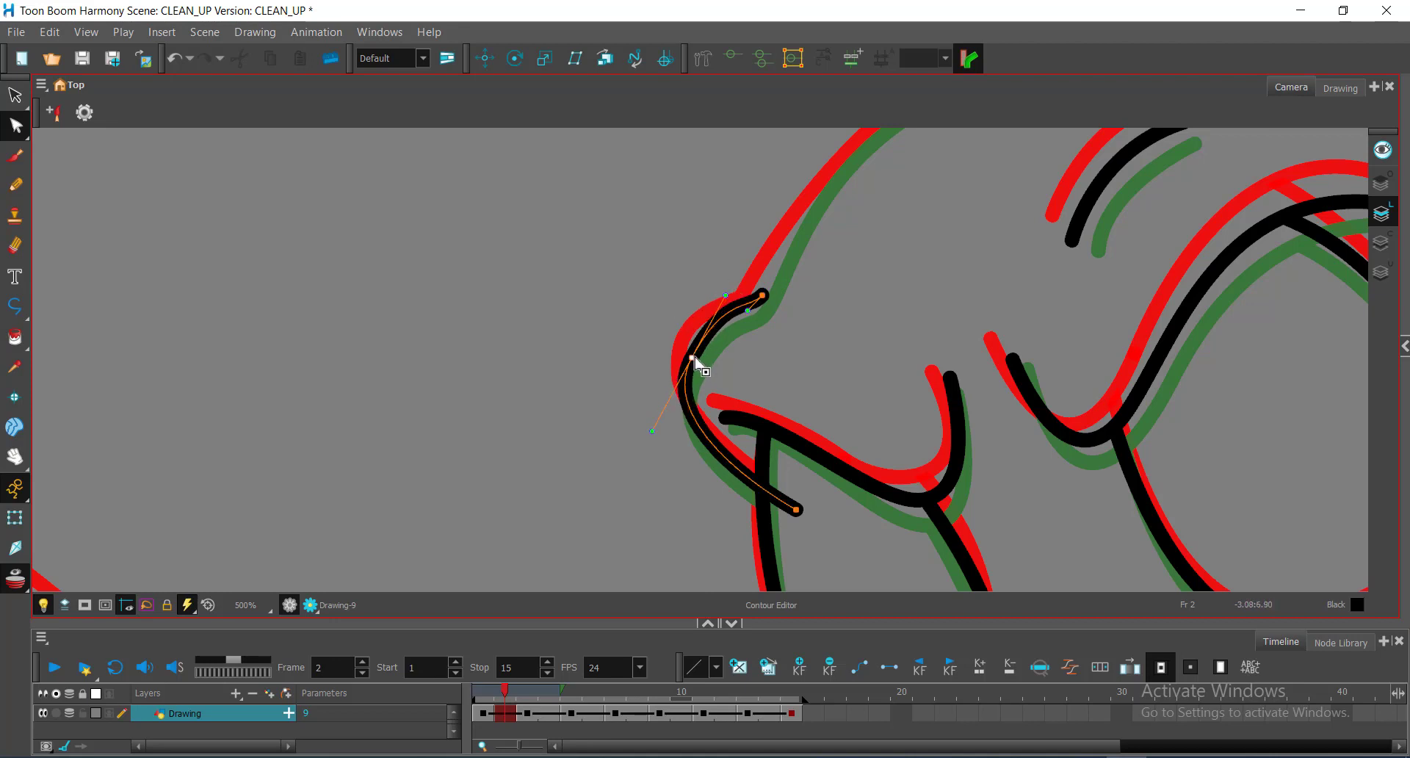
{"action": "left_click_drag", "start_coordinate": [692, 357], "coordinate": [695, 347]}
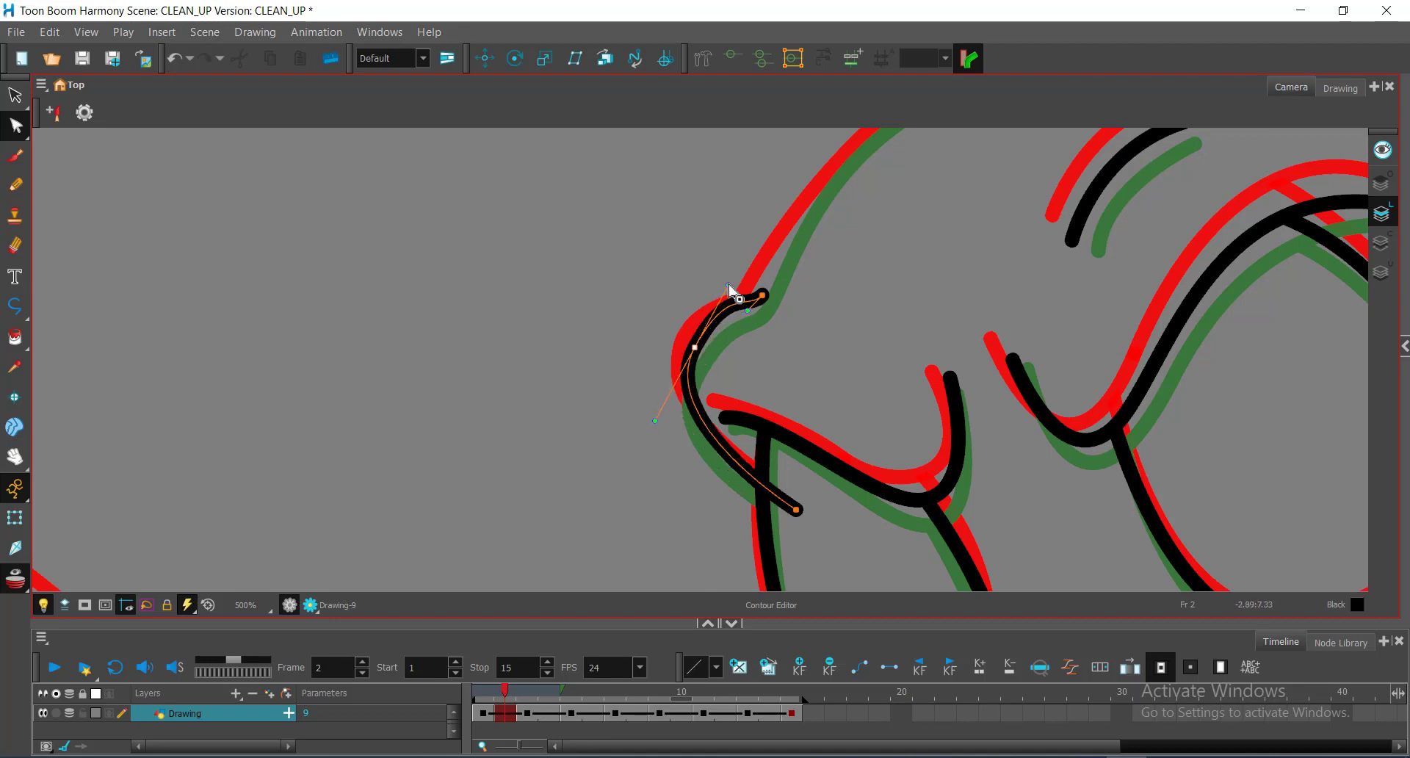
{"action": "mouse_move", "coordinate": [729, 285]}
{"action": "left_mouse_down"}
{"action": "mouse_move", "coordinate": [749, 311]}
{"action": "mouse_move", "coordinate": [746, 290]}
{"action": "mouse_move", "coordinate": [742, 305]}
{"action": "left_mouse_up"}
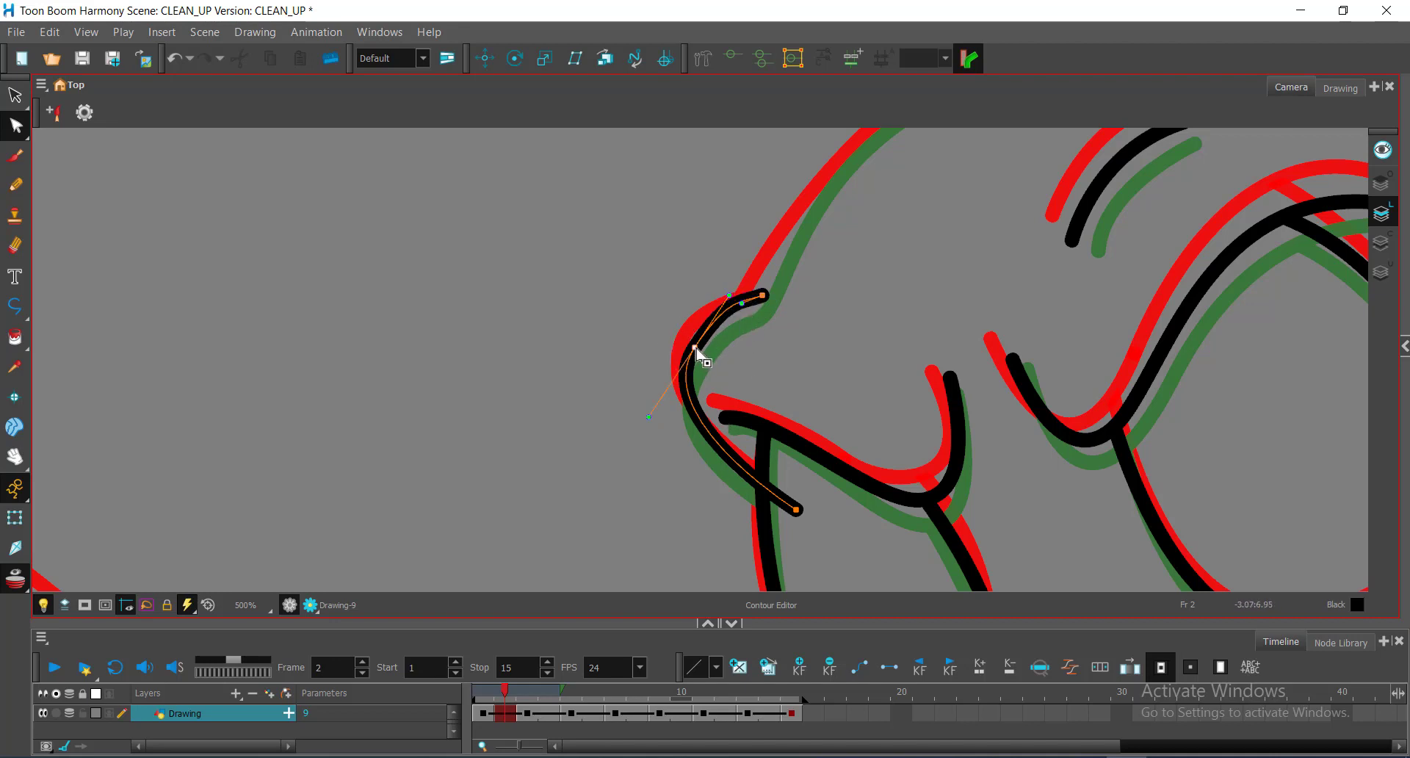
Step: Refine the snout curve's middle point and nudge its upper endpoint down and left
{"action": "left_click", "coordinate": [696, 350]}
{"action": "left_click_drag", "start_coordinate": [697, 353], "coordinate": [701, 356]}
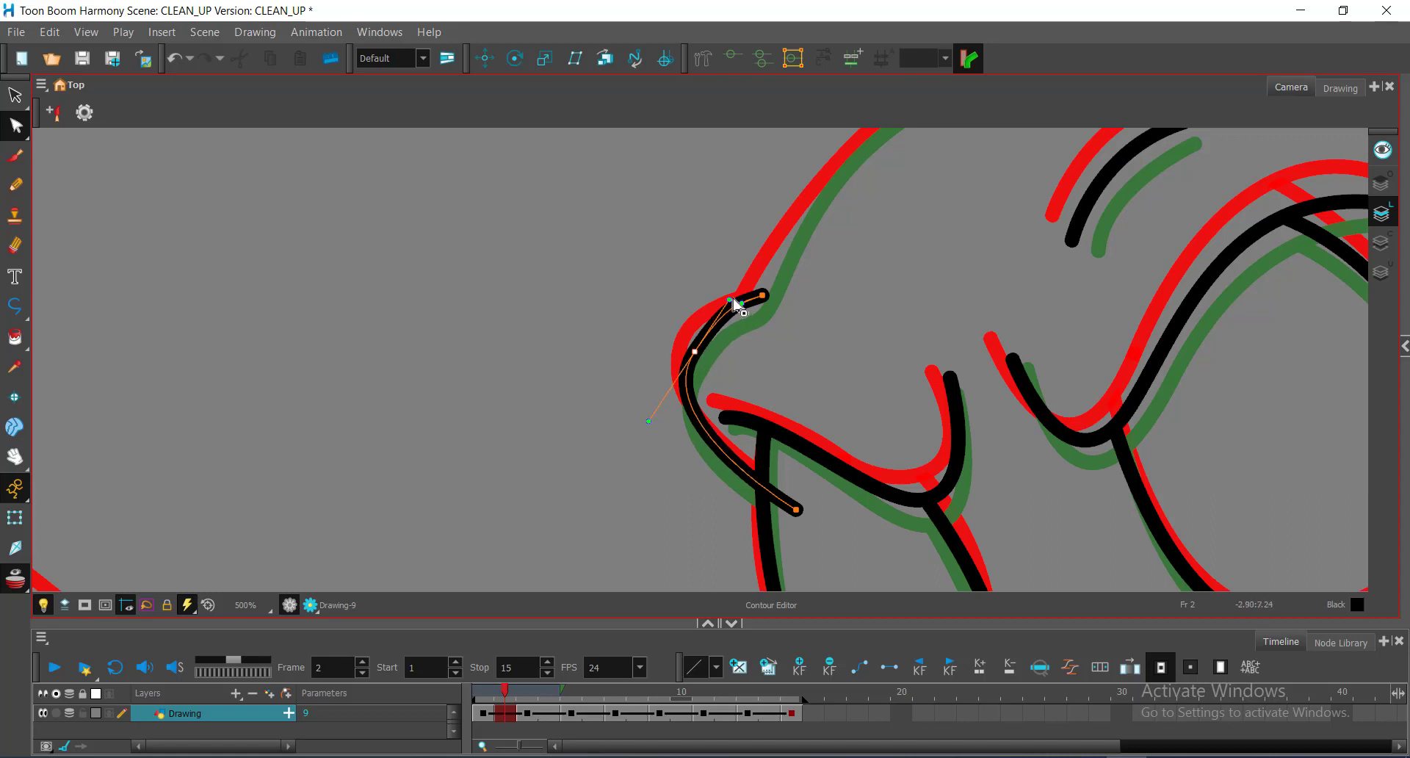
{"action": "left_click_drag", "start_coordinate": [730, 300], "coordinate": [725, 308]}
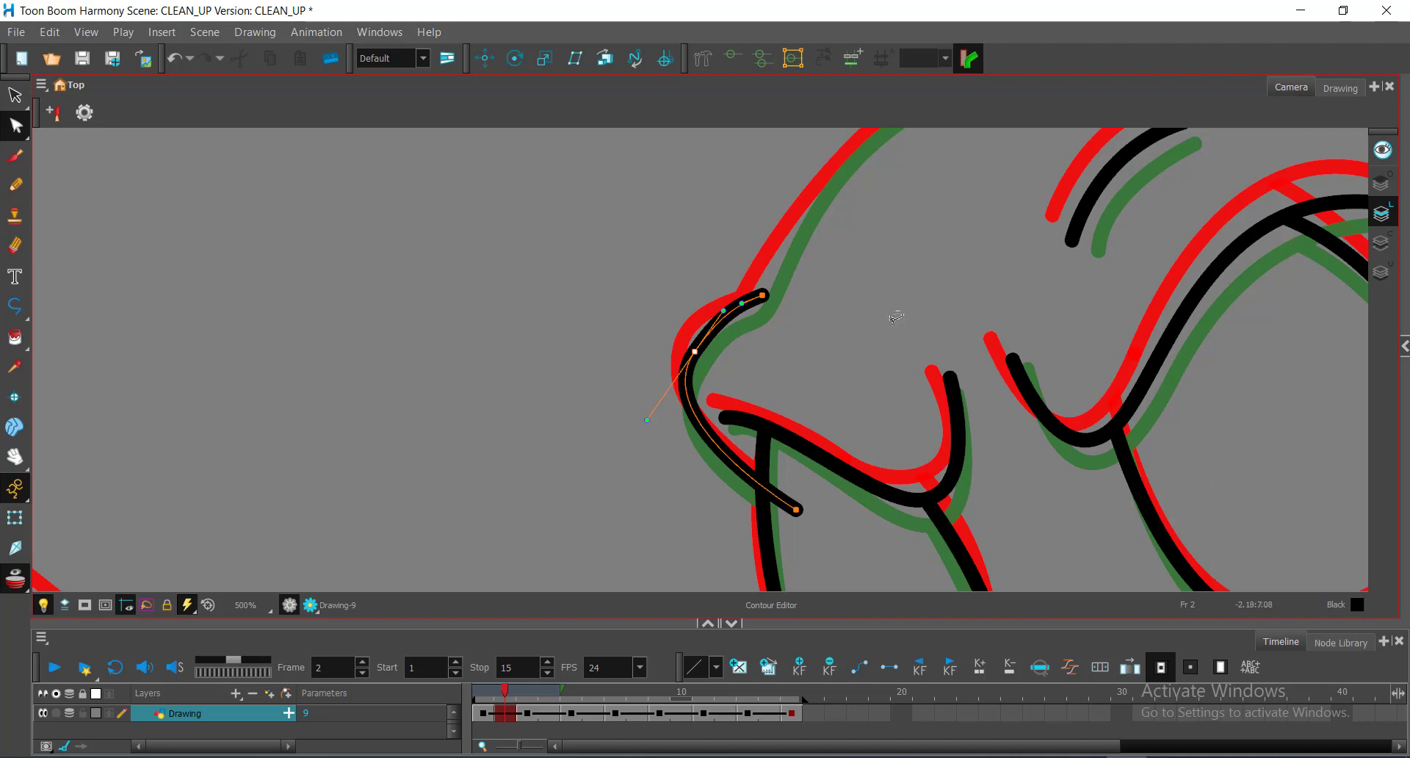
{"action": "key", "text": "space"}
{"action": "mouse_move", "coordinate": [875, 346]}
{"action": "left_mouse_down"}
{"action": "mouse_move", "coordinate": [828, 439]}
{"action": "mouse_move", "coordinate": [706, 485]}
{"action": "mouse_move", "coordinate": [747, 435]}
{"action": "left_mouse_up"}
{"action": "key", "text": "Down"}
{"action": "key", "text": "Down"}
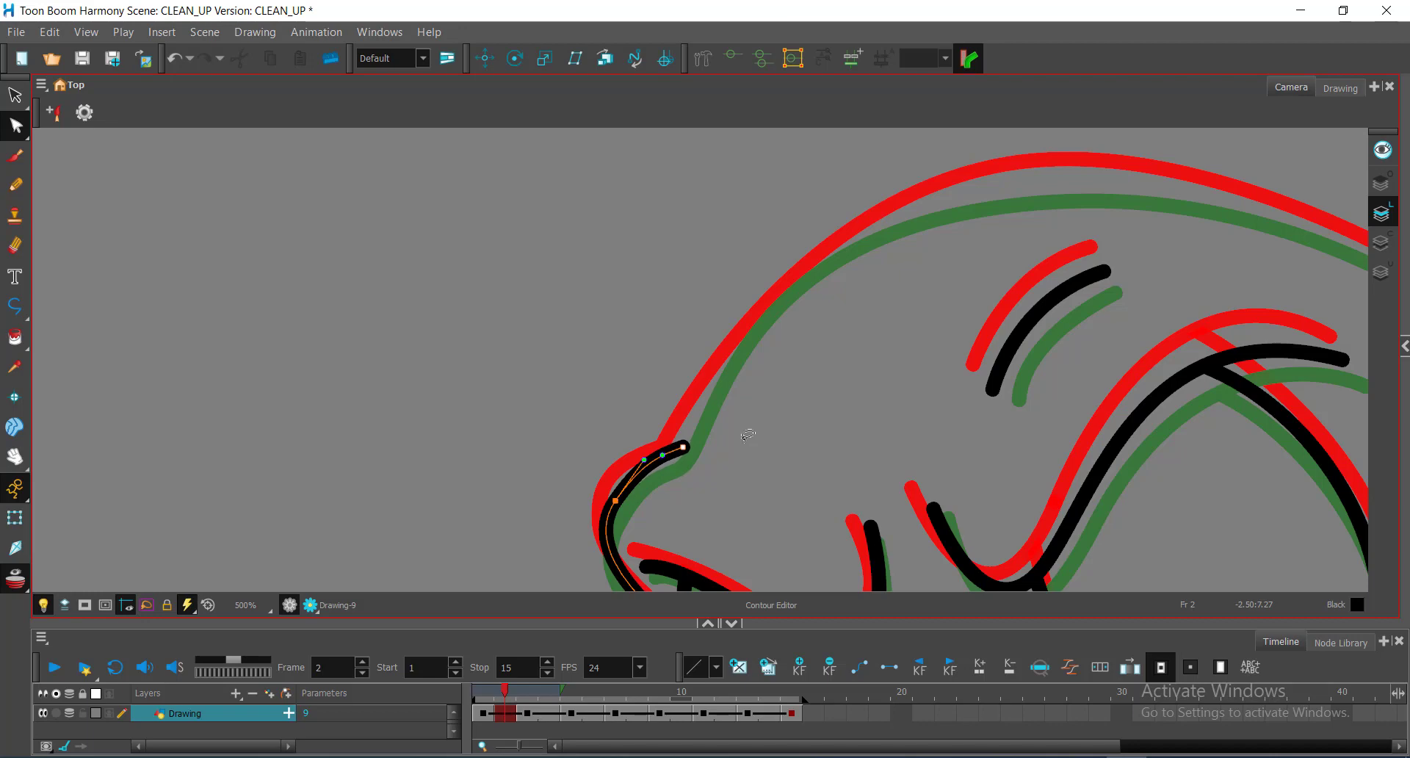
{"action": "key", "text": "Left"}
{"action": "key", "text": "Left"}
{"action": "key", "text": "Left"}
{"action": "key", "text": "Left"}
{"action": "key", "text": "Down"}
{"action": "key", "text": "Down"}
{"action": "key", "text": "space"}
{"action": "scroll", "coordinate": [918, 320], "scroll_direction": "down", "scroll_amount": 1}
{"action": "left_click_drag", "start_coordinate": [918, 320], "coordinate": [799, 324]}
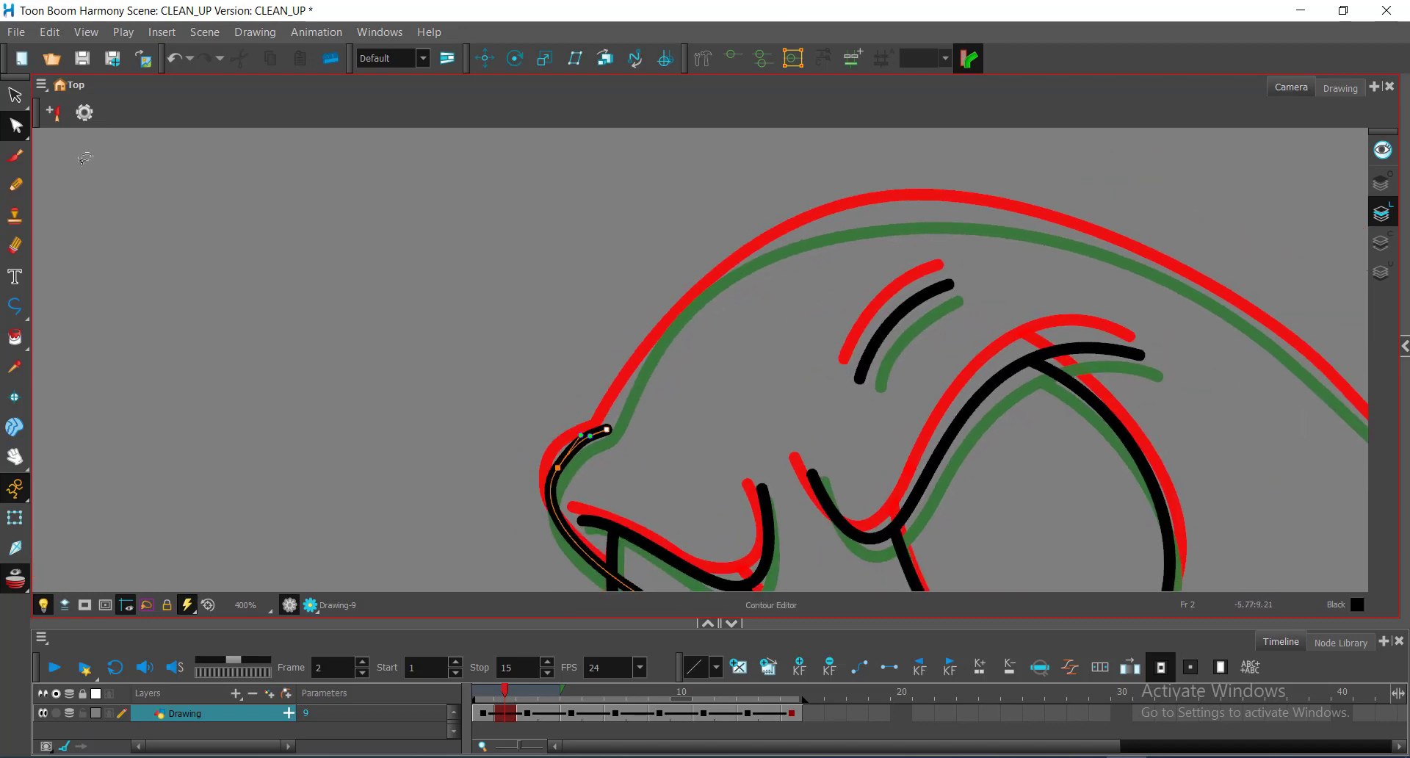
{"action": "left_click", "coordinate": [505, 315]}
Step: Trace the head and back outline as one black Polyline stroke ending in a leftward hook
{"action": "left_click", "coordinate": [17, 307]}
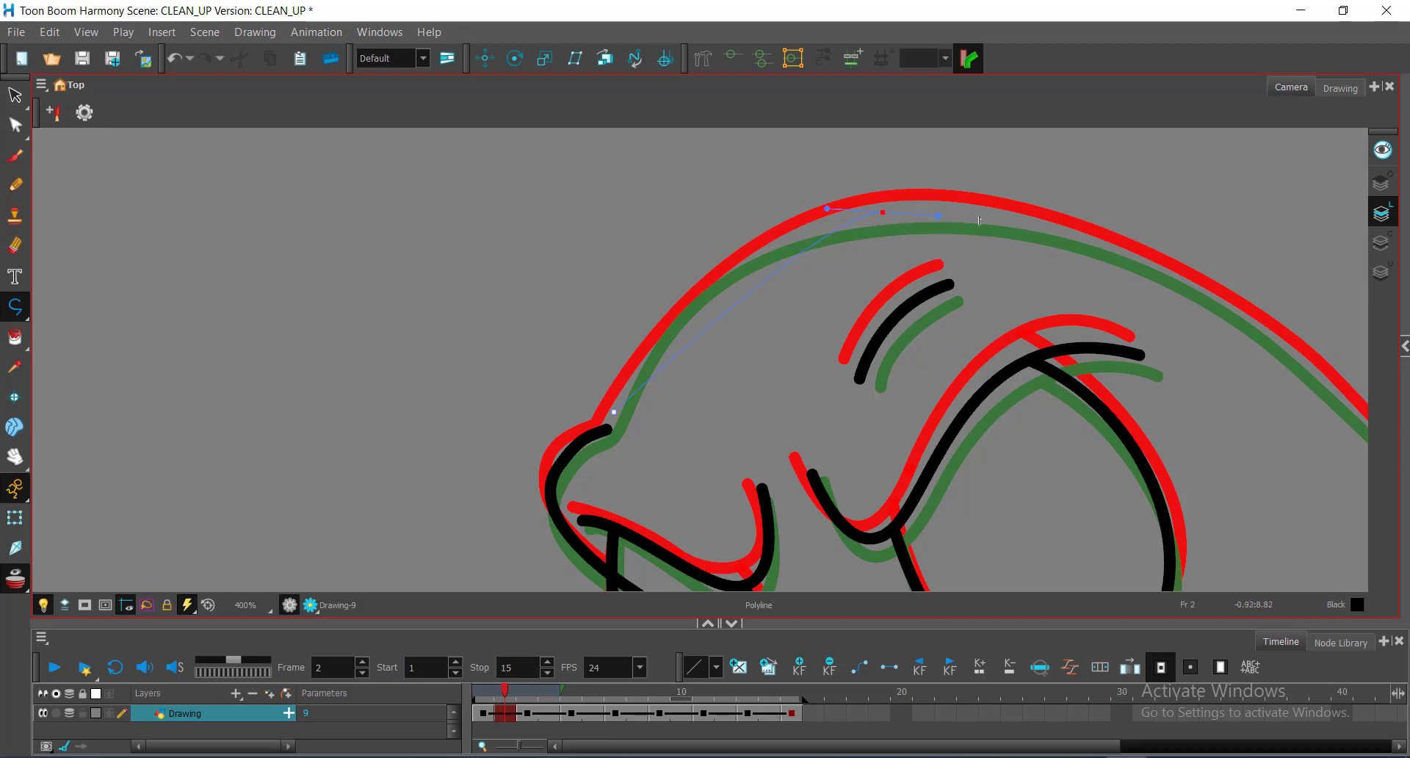
{"action": "left_click_drag", "start_coordinate": [980, 220], "coordinate": [1102, 182]}
{"action": "key", "text": "Escape"}
{"action": "left_click_drag", "start_coordinate": [1196, 330], "coordinate": [737, 234]}
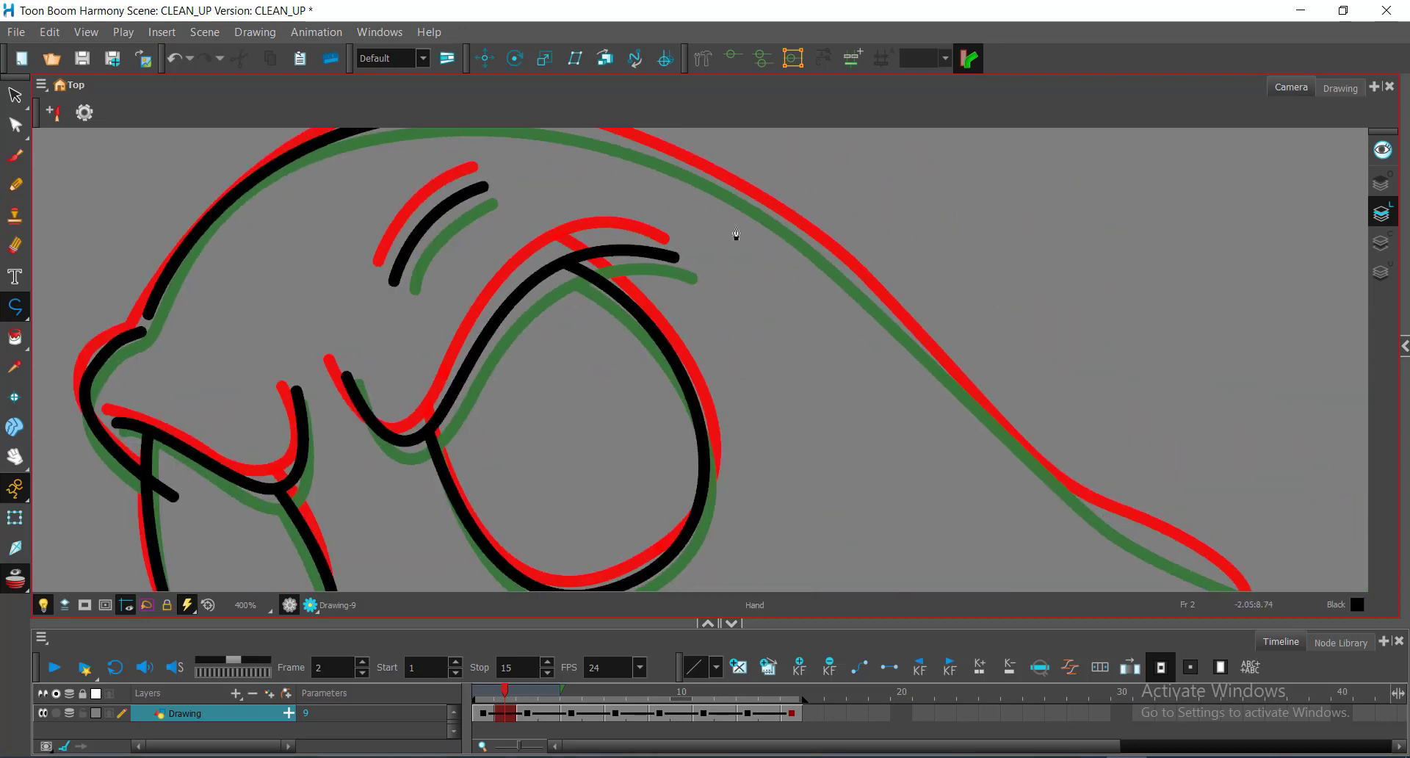
{"action": "left_click", "coordinate": [927, 304], "text": "alt"}
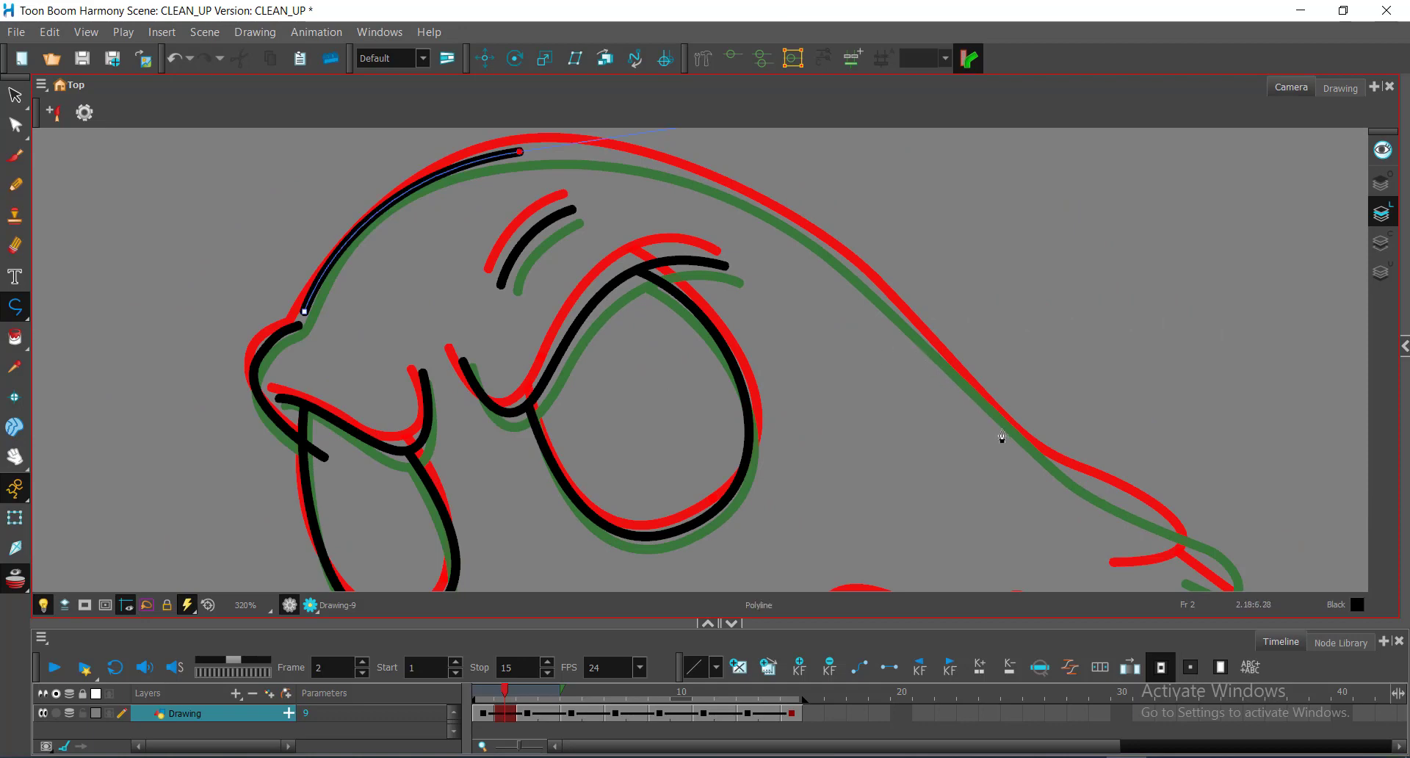
{"action": "mouse_move", "coordinate": [1092, 491]}
{"action": "left_mouse_down"}
{"action": "mouse_move", "coordinate": [1201, 594]}
{"action": "mouse_move", "coordinate": [1179, 632]}
{"action": "mouse_move", "coordinate": [1130, 501]}
{"action": "mouse_move", "coordinate": [1114, 508]}
{"action": "left_mouse_up"}
{"action": "left_click_drag", "start_coordinate": [1139, 467], "coordinate": [1044, 308]}
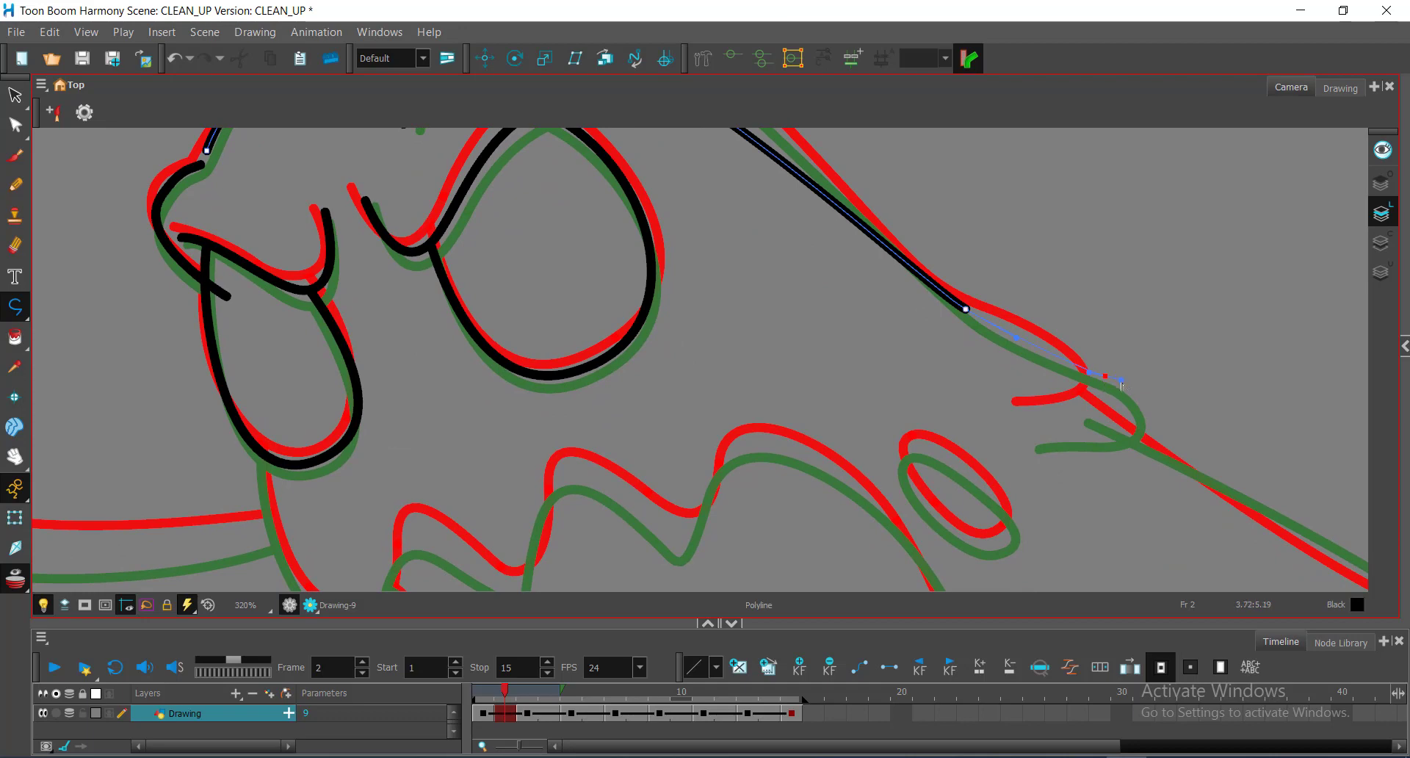
{"action": "left_click_drag", "start_coordinate": [1121, 383], "coordinate": [1121, 382]}
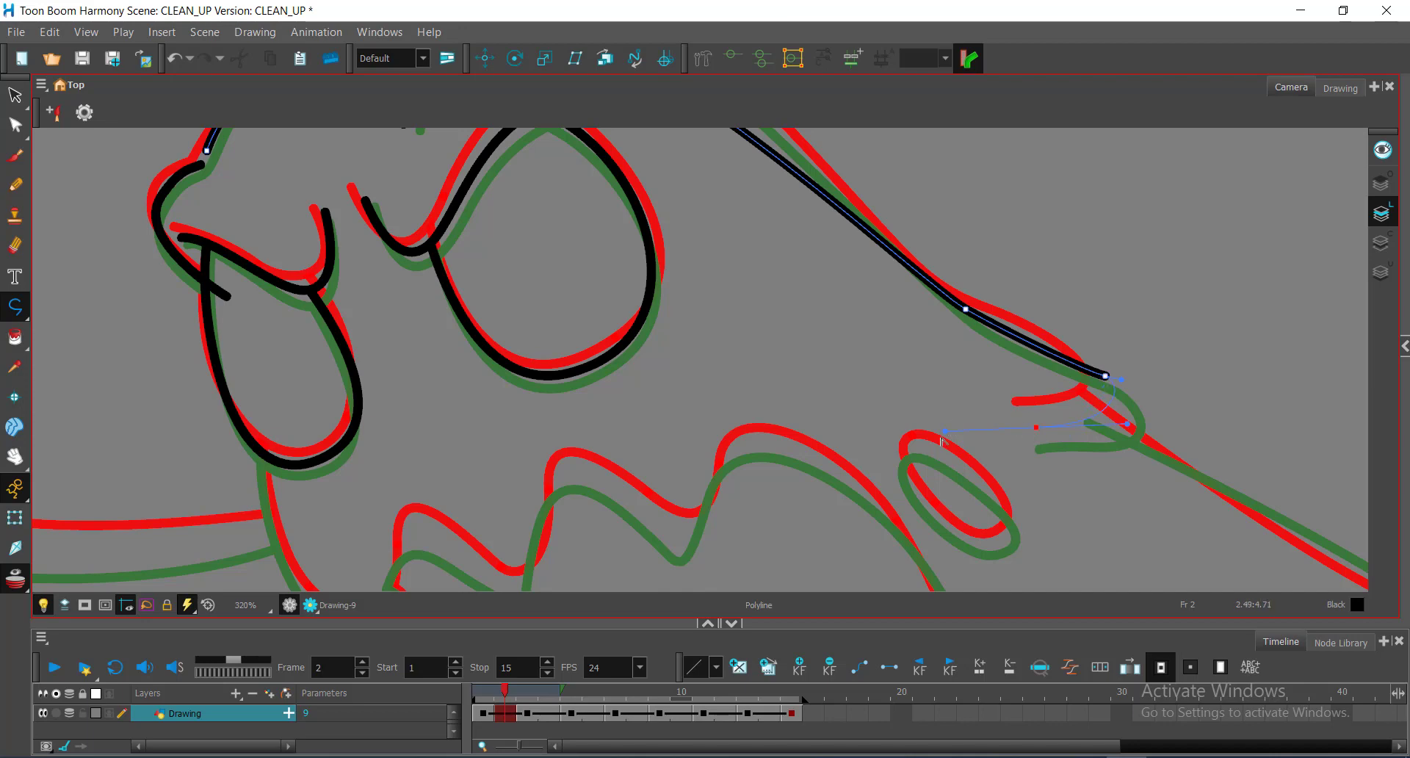
{"action": "left_click_drag", "start_coordinate": [922, 433], "coordinate": [920, 433]}
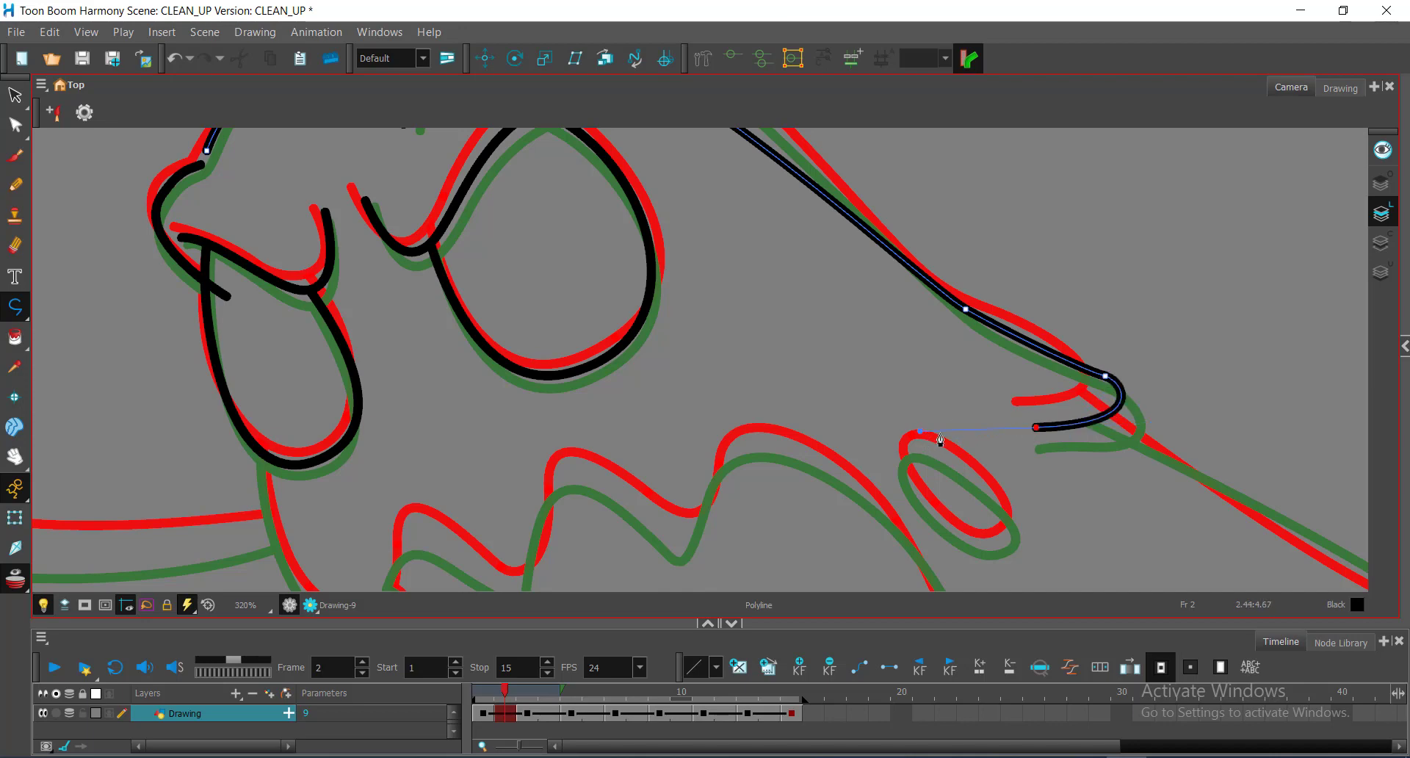
{"action": "key", "text": "space"}
{"action": "left_click_drag", "start_coordinate": [910, 286], "coordinate": [992, 319]}
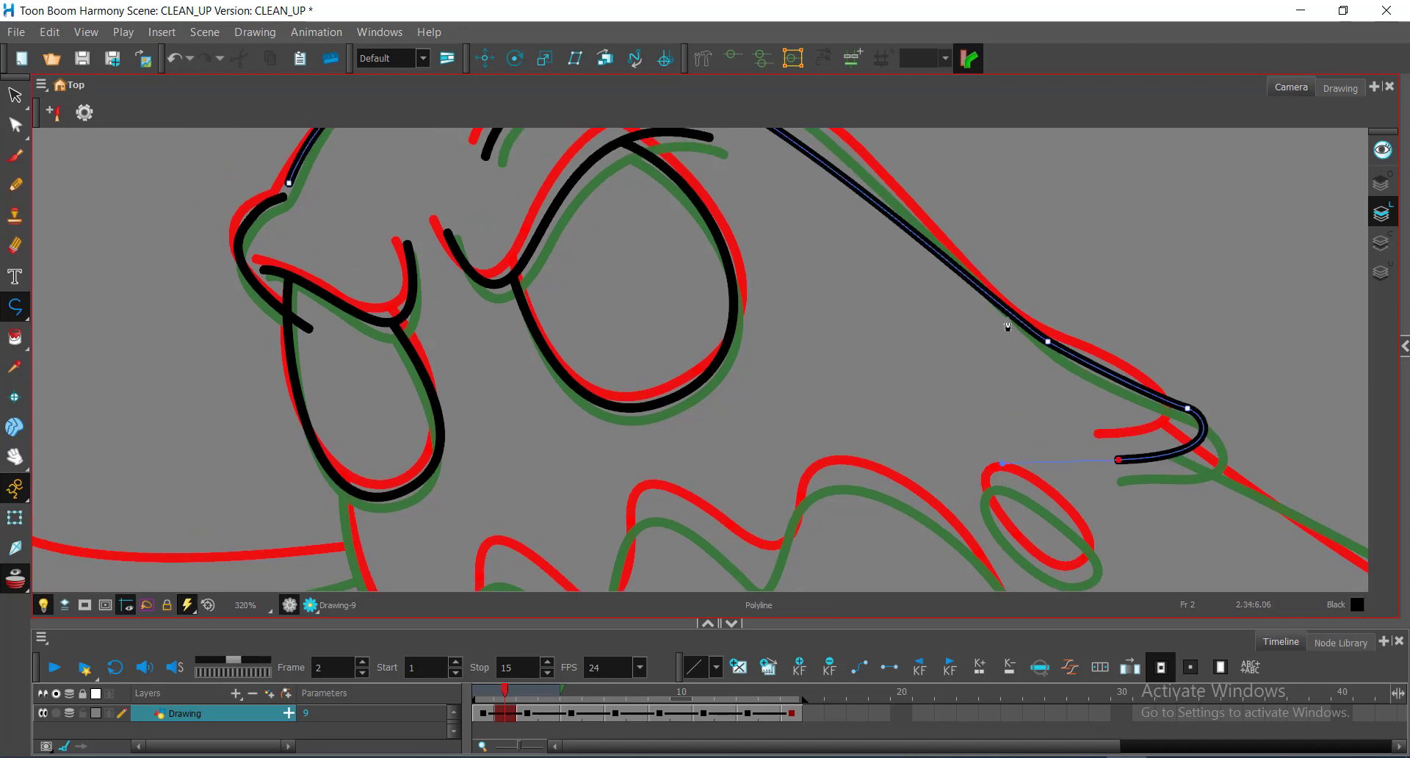
Step: Adjust a point on the back stroke so it follows the guide
{"action": "key", "text": "alt+q"}
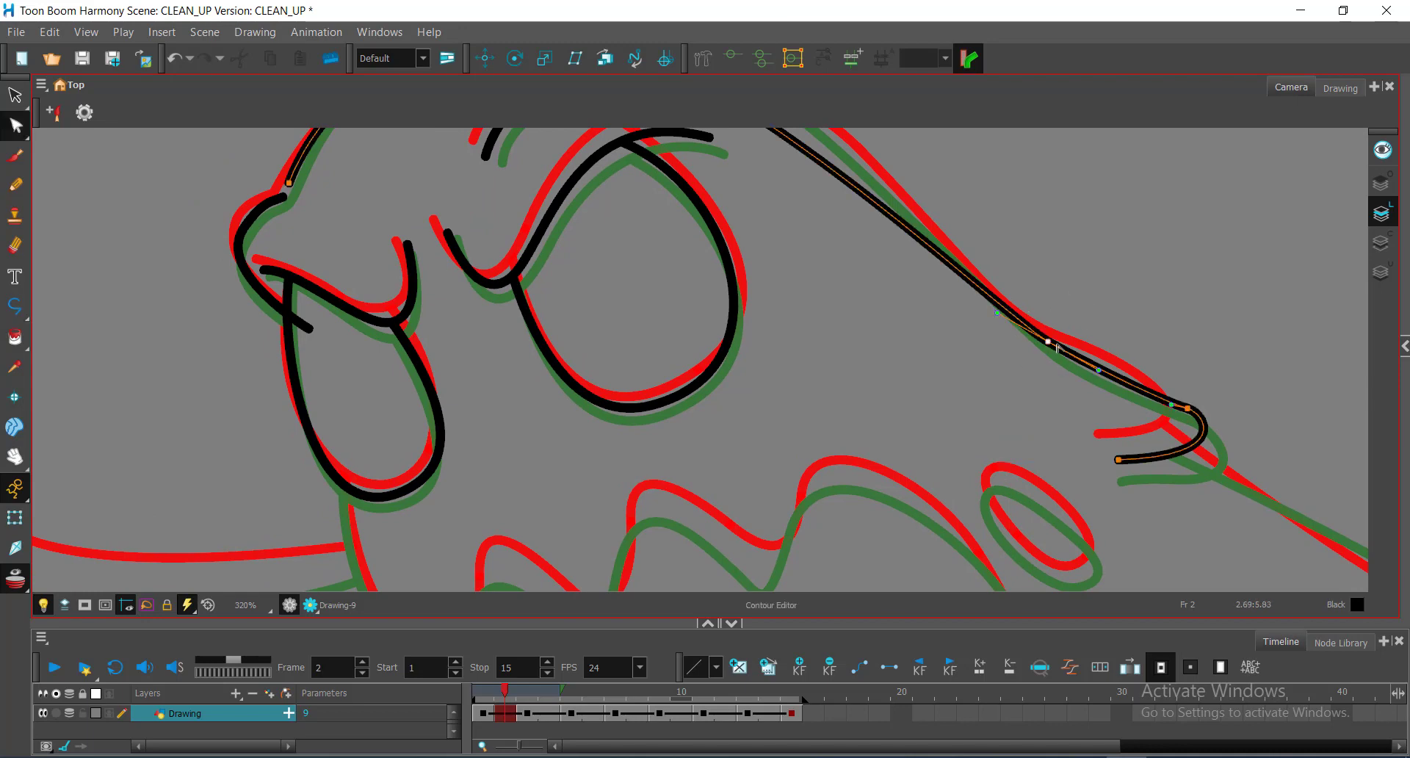
{"action": "left_click_drag", "start_coordinate": [1048, 342], "coordinate": [1054, 343]}
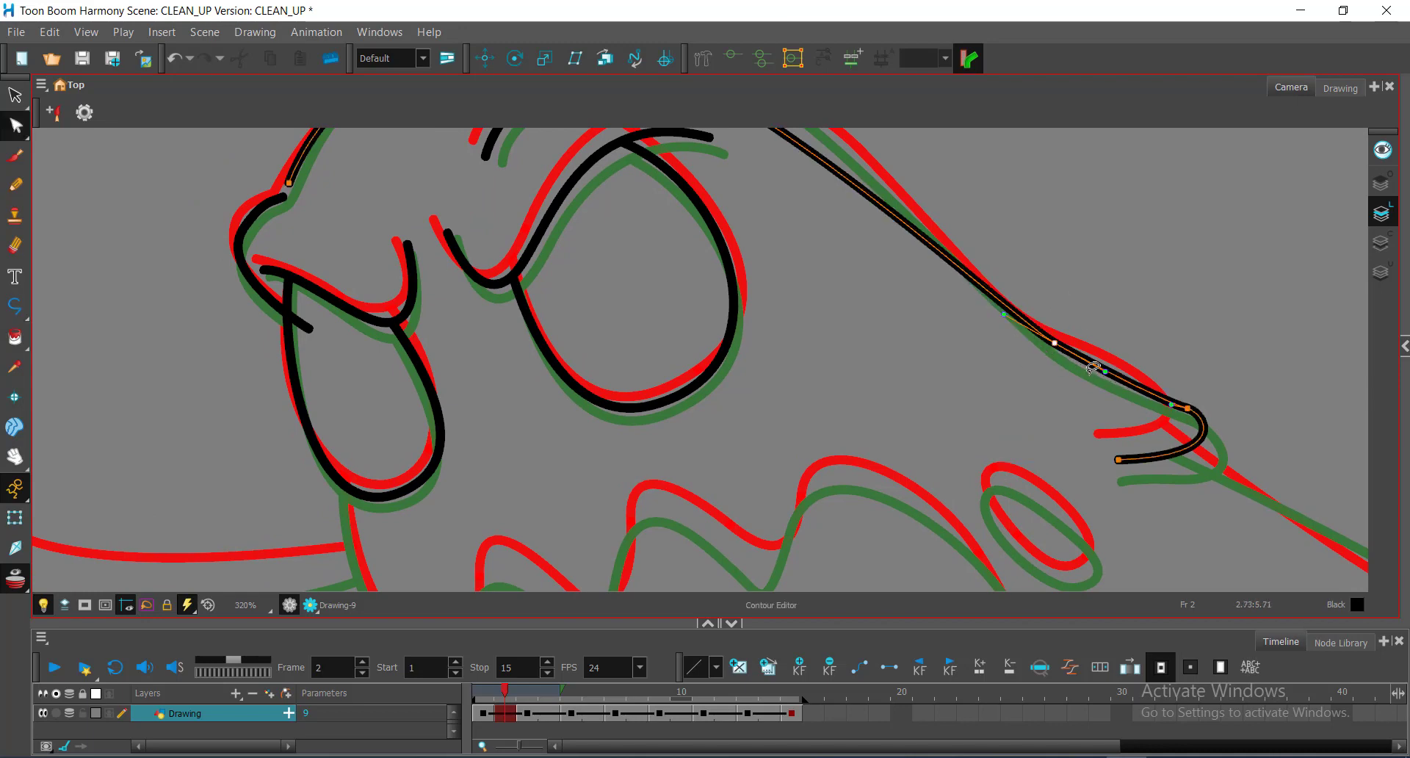
{"action": "key", "text": "space"}
{"action": "left_click_drag", "start_coordinate": [797, 154], "coordinate": [1010, 382]}
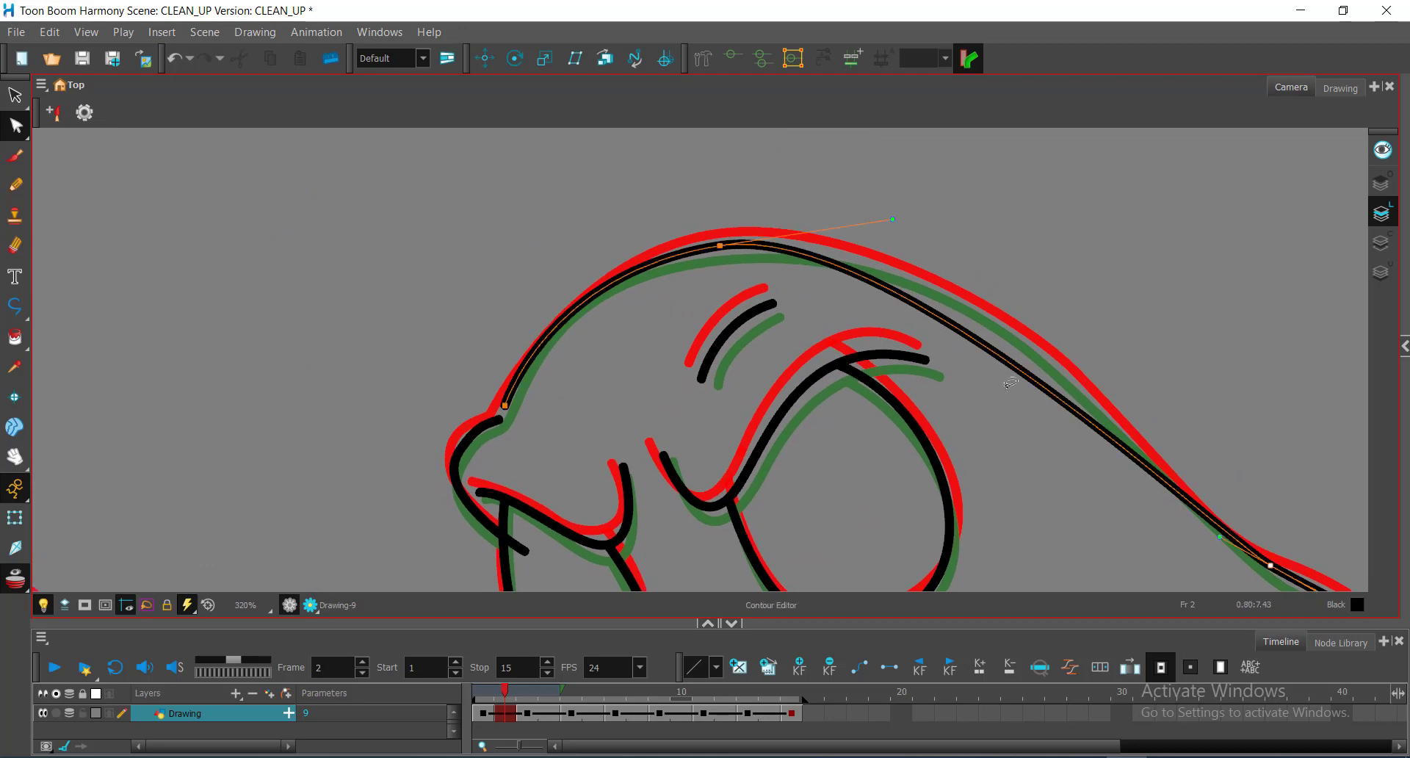
Step: Add a point on the long back stroke and bend it closer to the guide
{"action": "left_click", "coordinate": [1006, 369]}
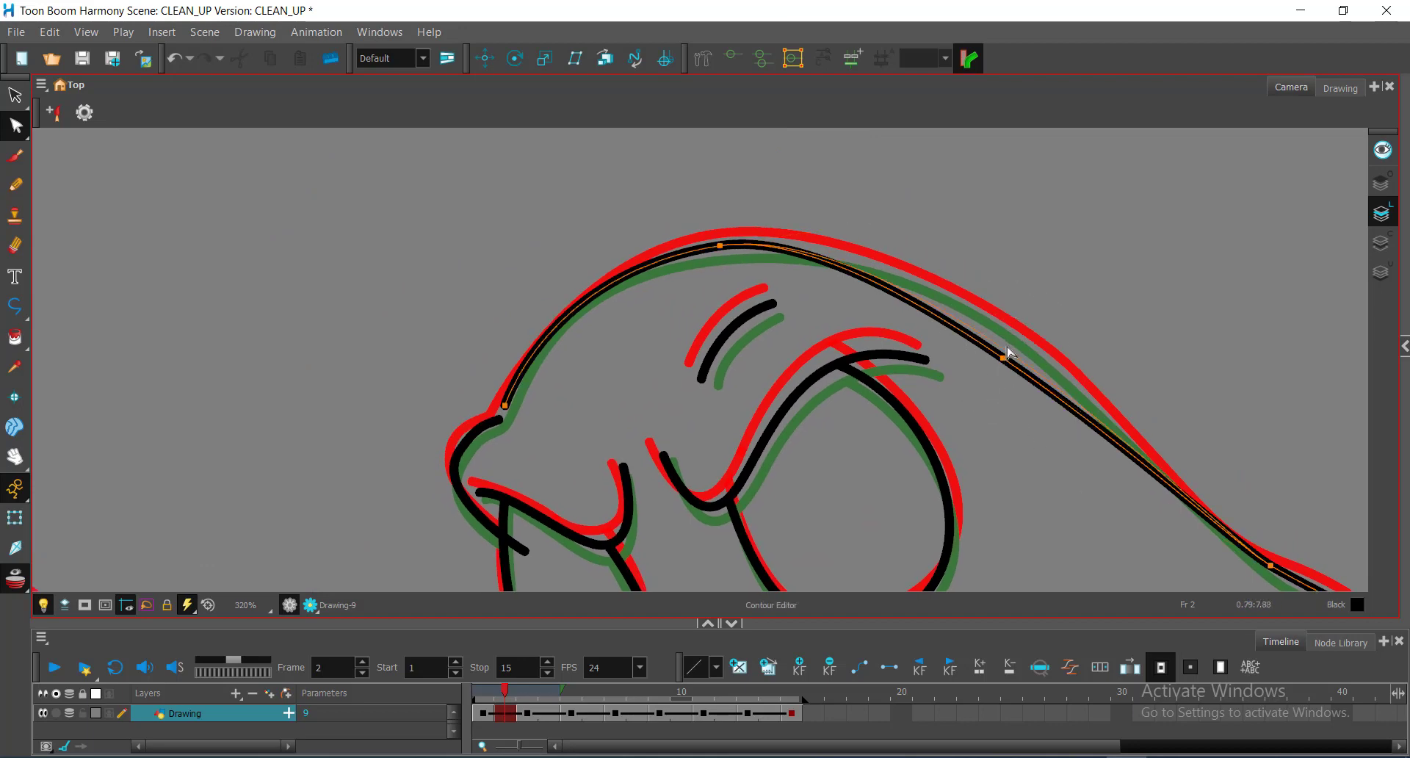
{"action": "left_click_drag", "start_coordinate": [1015, 340], "coordinate": [1014, 334]}
{"action": "key", "text": "ctrl+space"}
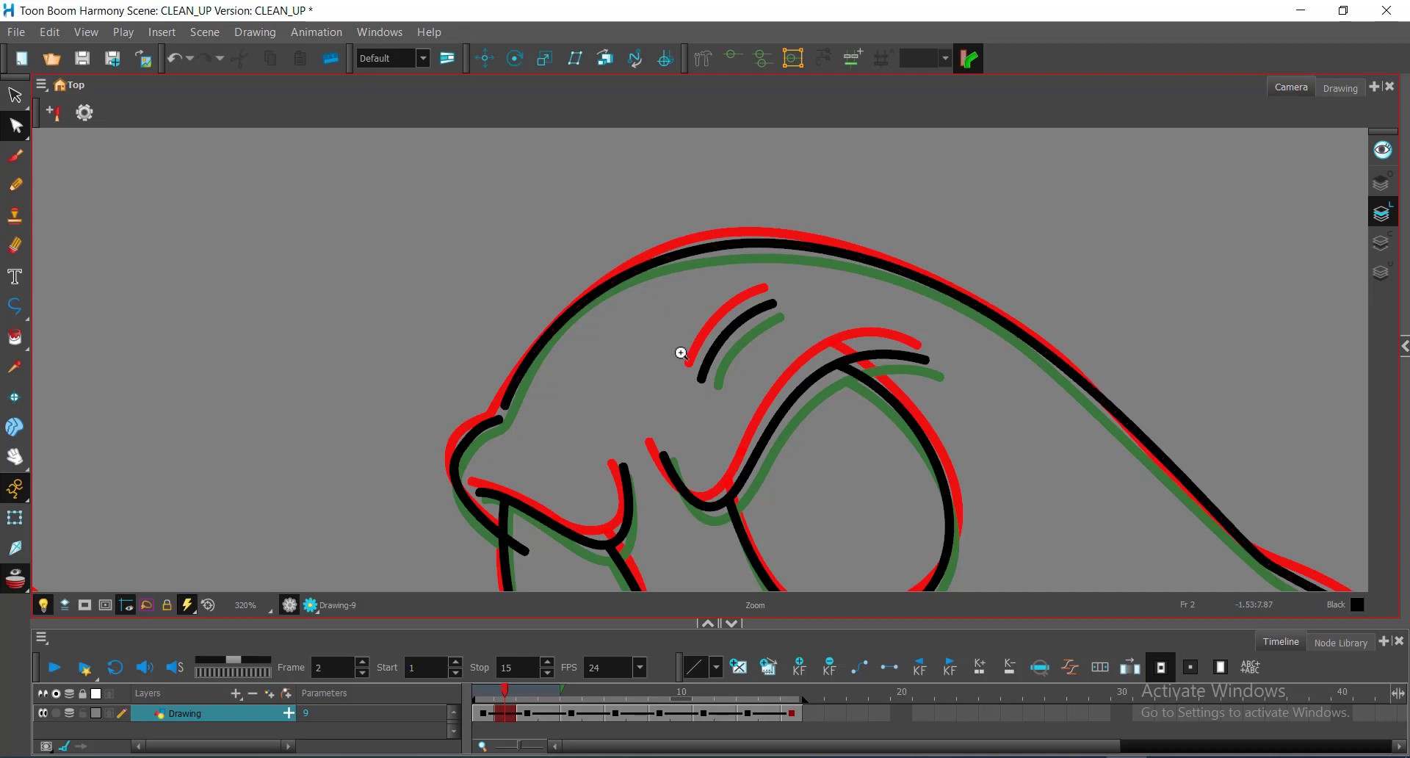
{"action": "scroll", "coordinate": [680, 353], "scroll_direction": "down", "scroll_amount": 1}
{"action": "mouse_move", "coordinate": [504, 389]}
{"action": "left_mouse_down"}
{"action": "mouse_move", "coordinate": [627, 362]}
{"action": "mouse_move", "coordinate": [595, 413]}
{"action": "left_mouse_up"}
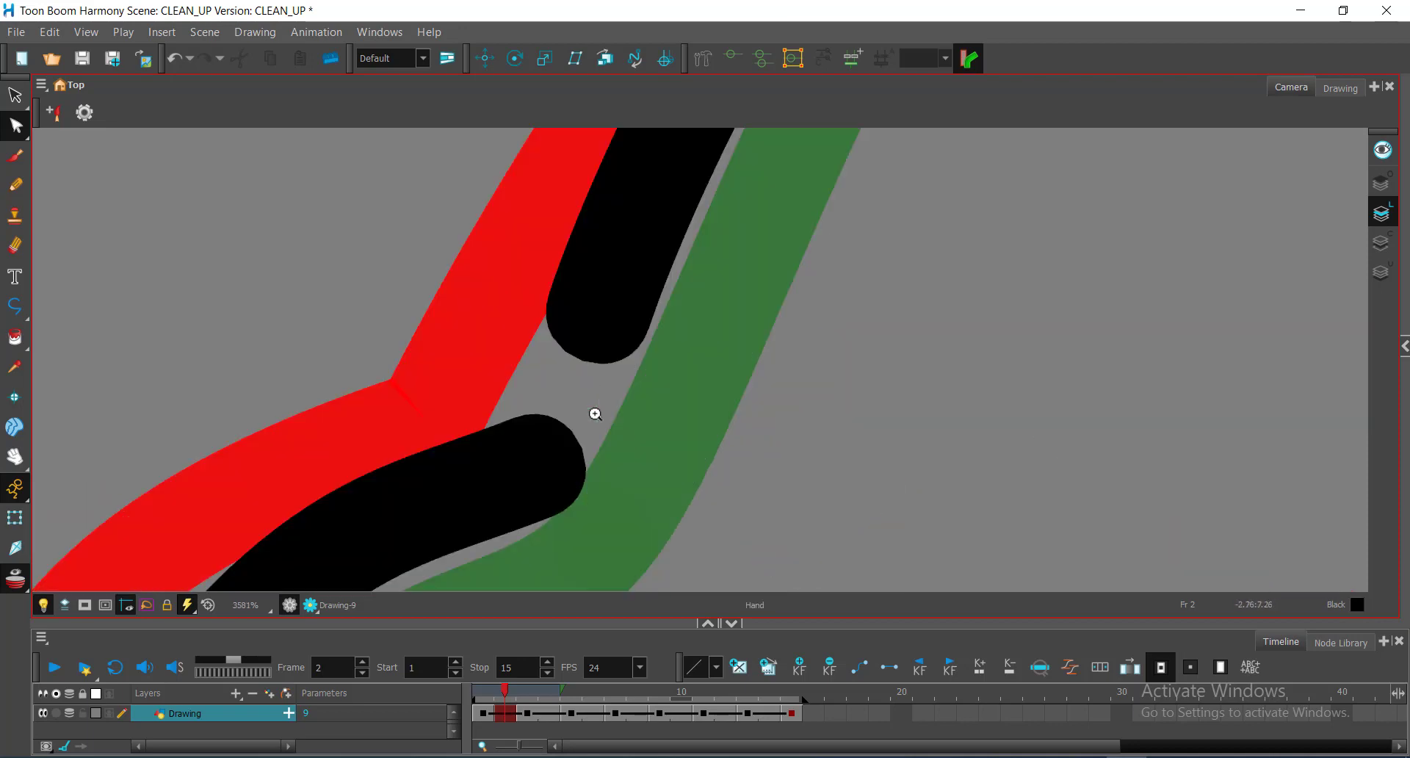
{"action": "scroll", "coordinate": [578, 369], "scroll_direction": "down", "scroll_amount": 3}
Step: Close the gap at the head's front bump by joining the upper stroke's end onto the lower line
{"action": "mouse_move", "coordinate": [630, 279]}
{"action": "left_mouse_down"}
{"action": "mouse_move", "coordinate": [504, 351]}
{"action": "mouse_move", "coordinate": [653, 472]}
{"action": "mouse_move", "coordinate": [683, 425]}
{"action": "left_mouse_up"}
{"action": "left_click", "coordinate": [590, 360]}
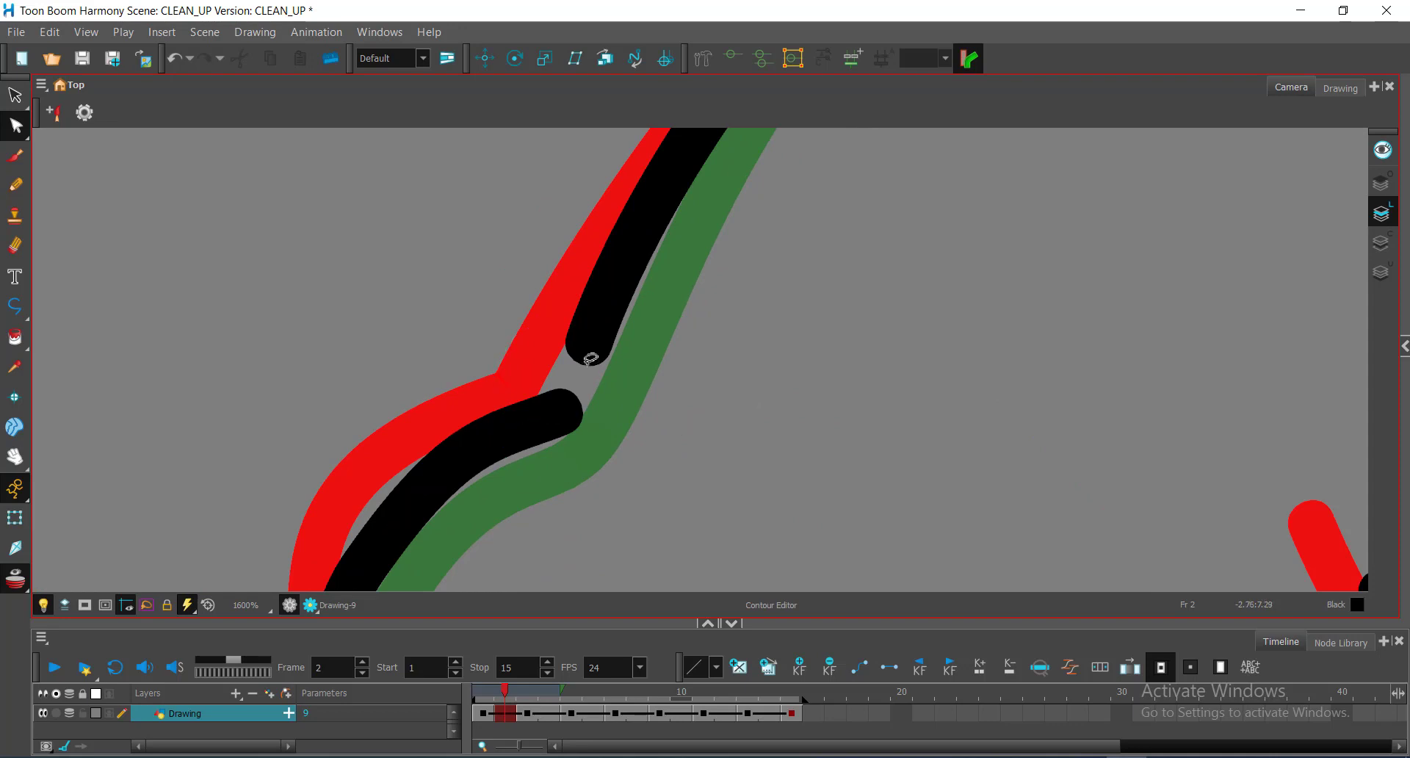
{"action": "left_click", "coordinate": [589, 315]}
{"action": "left_click", "coordinate": [1404, 347]}
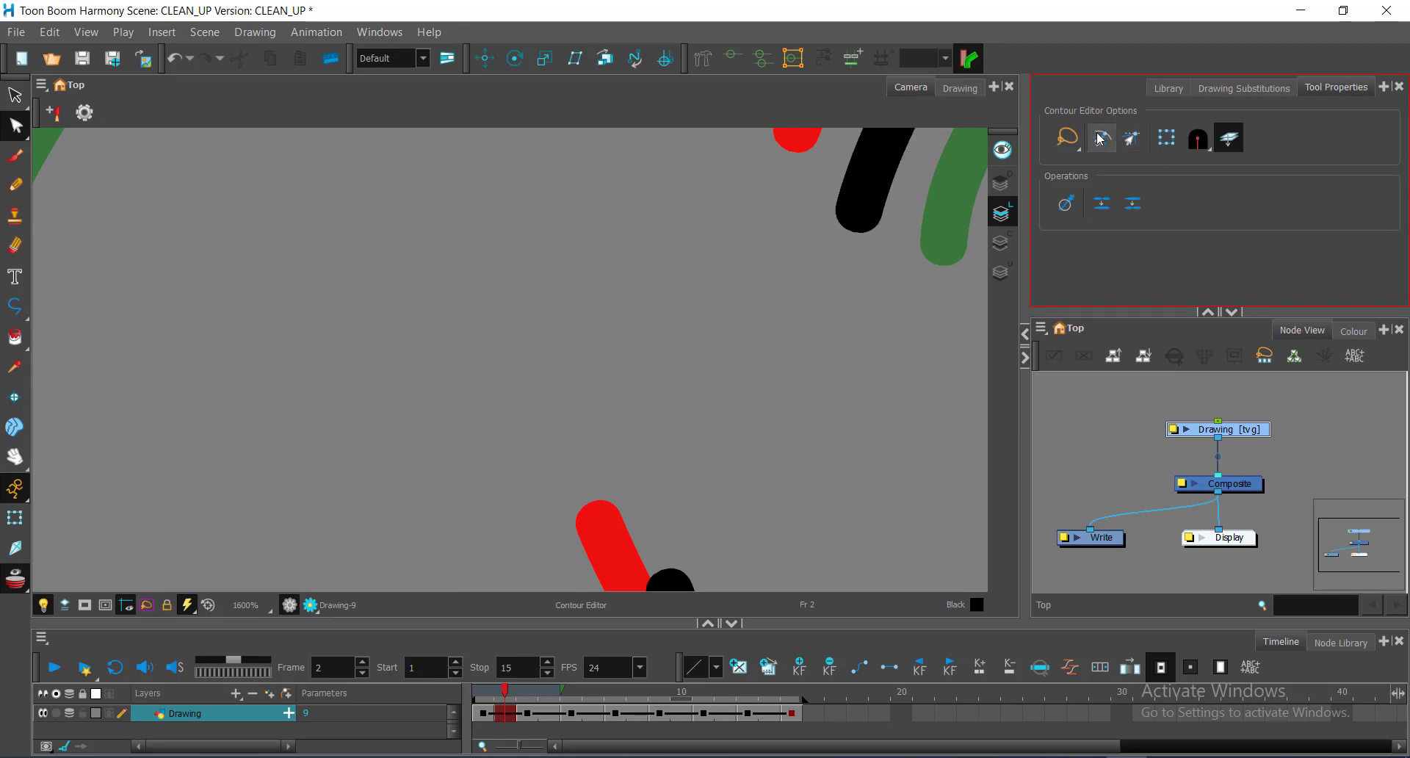
{"action": "scroll", "coordinate": [675, 336], "scroll_direction": "down", "scroll_amount": 1}
{"action": "scroll", "coordinate": [676, 336], "scroll_direction": "down", "scroll_amount": 1}
{"action": "left_click_drag", "start_coordinate": [527, 335], "coordinate": [783, 417]}
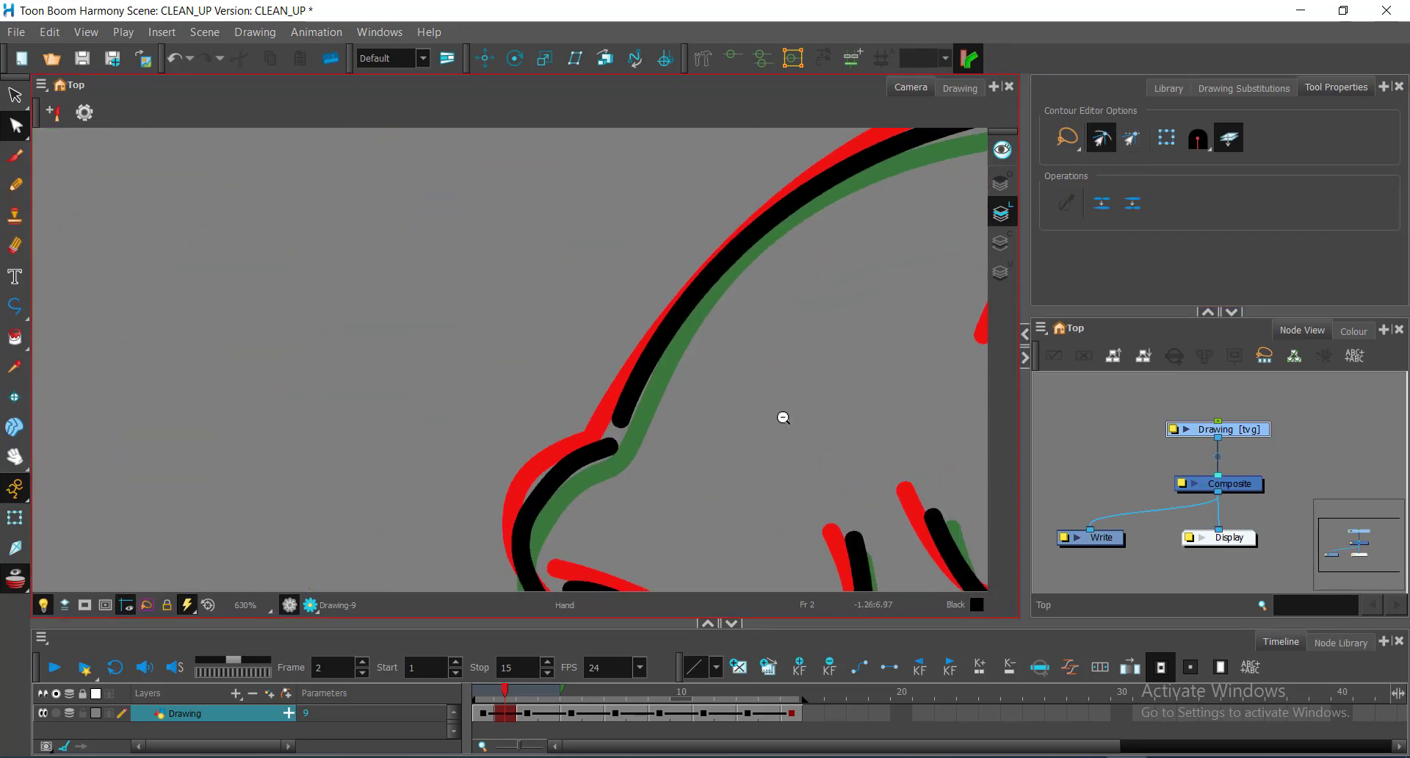
{"action": "left_click_drag", "start_coordinate": [623, 423], "coordinate": [610, 445]}
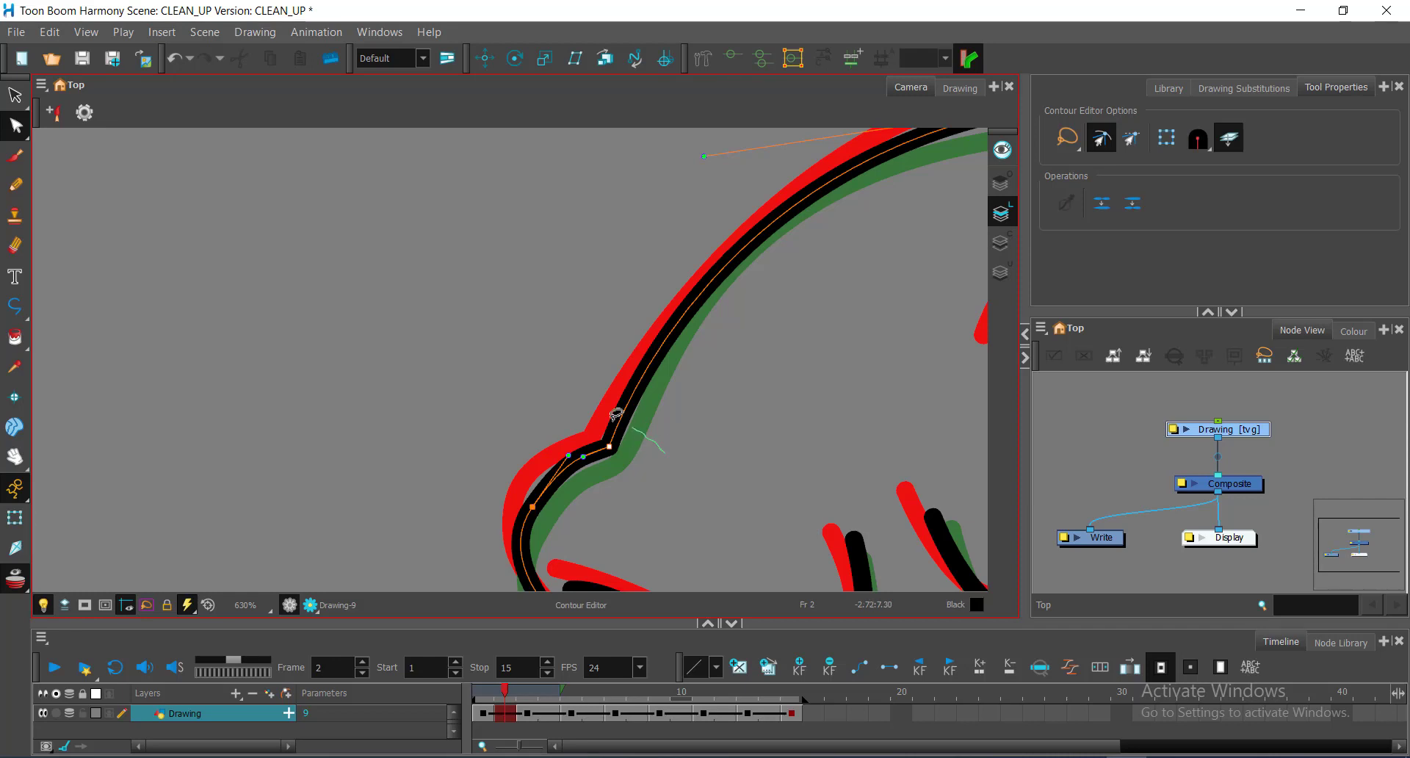
{"action": "left_click", "coordinate": [1102, 206]}
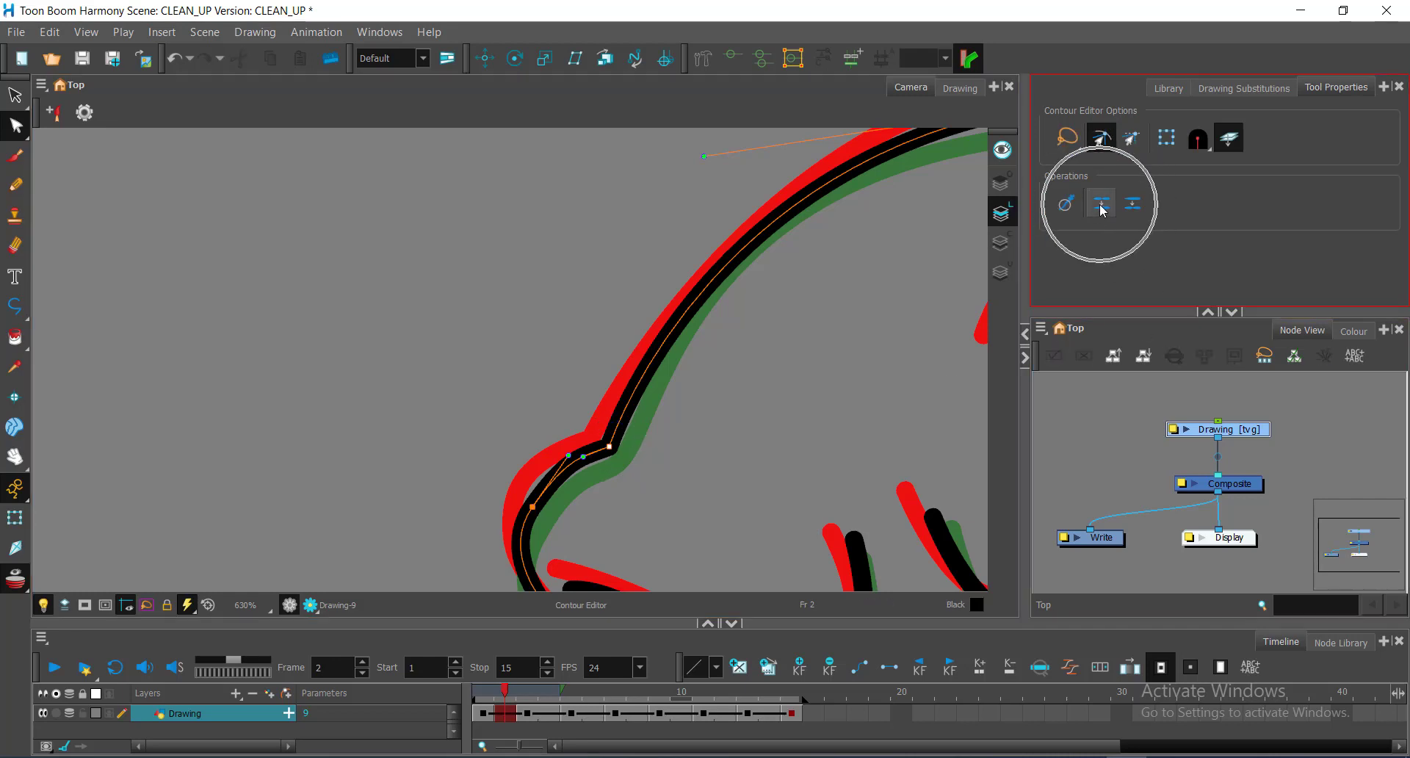
{"action": "left_click", "coordinate": [565, 453]}
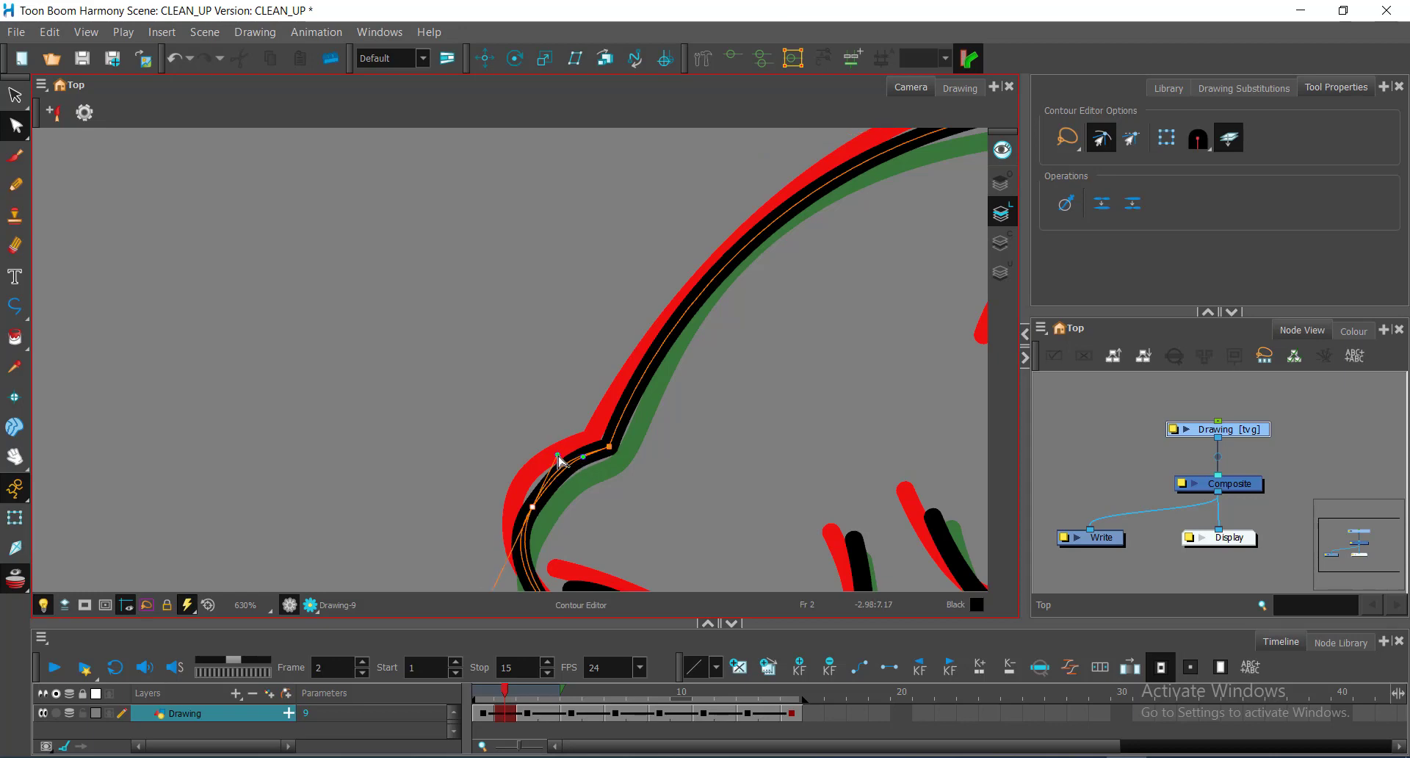
Step: Reshape the hooked stroke's curve at the back end to follow the guides
{"action": "key", "text": "alt+z"}
{"action": "left_click", "coordinate": [587, 525], "text": "ctrl+alt"}
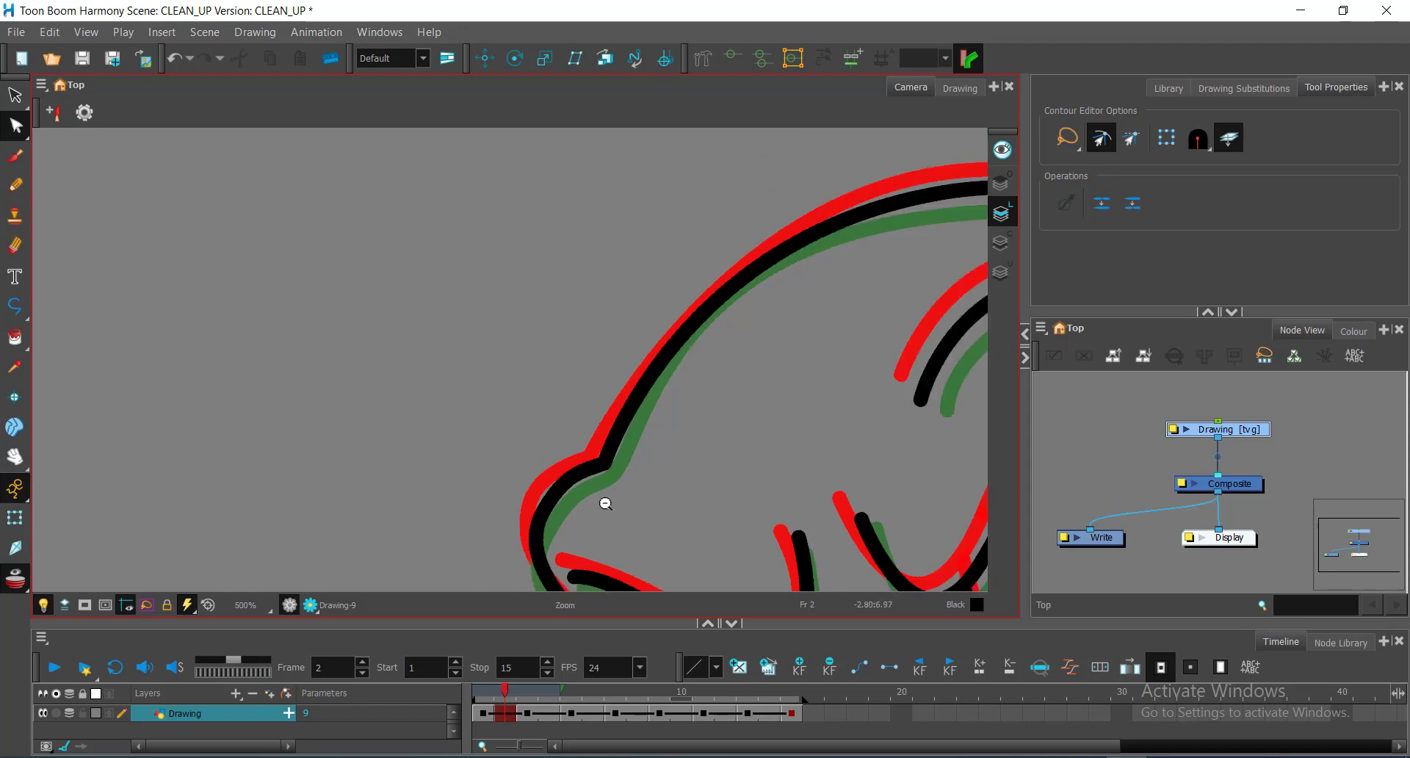
{"action": "left_click", "coordinate": [607, 501], "text": "ctrl+alt"}
{"action": "left_click_drag", "start_coordinate": [733, 479], "coordinate": [608, 322]}
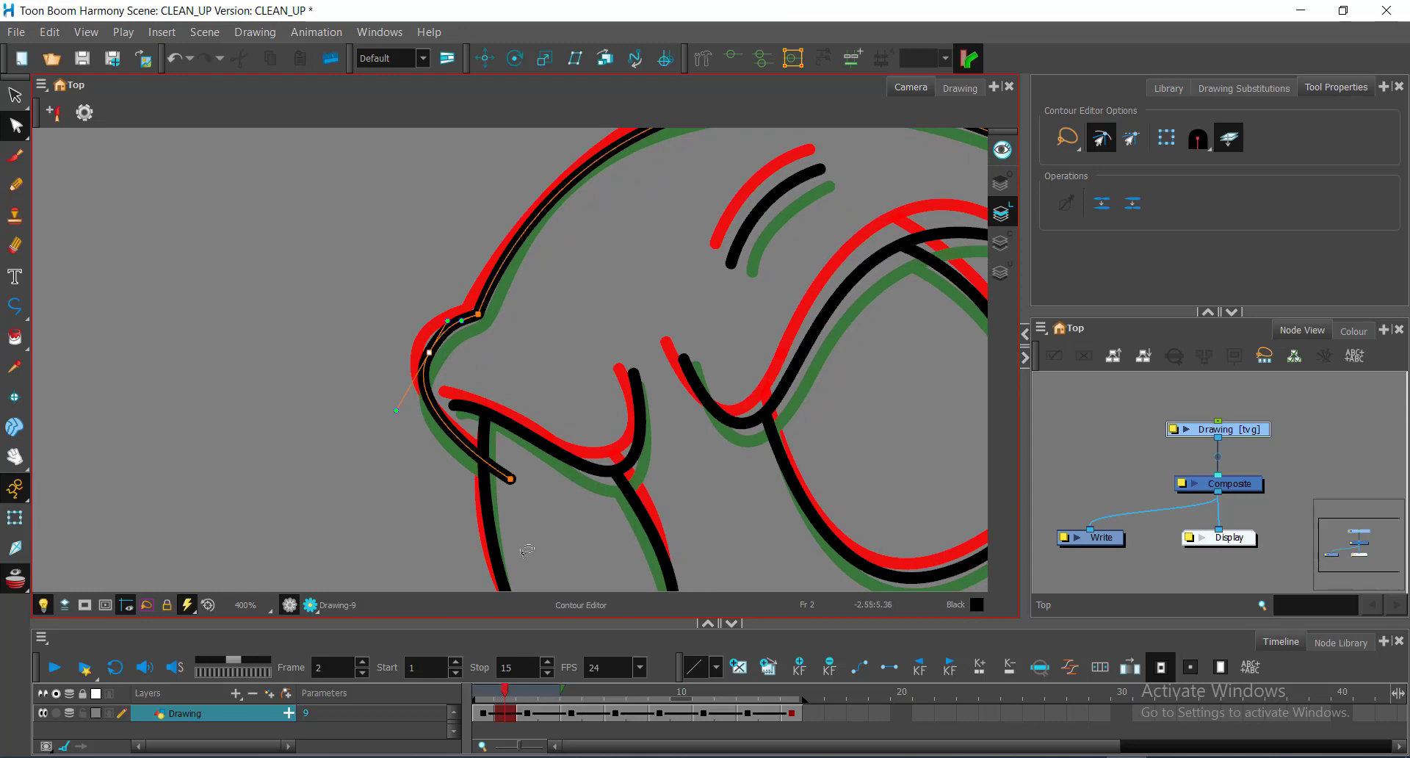
{"action": "scroll", "coordinate": [433, 440], "scroll_direction": "up", "scroll_amount": 1}
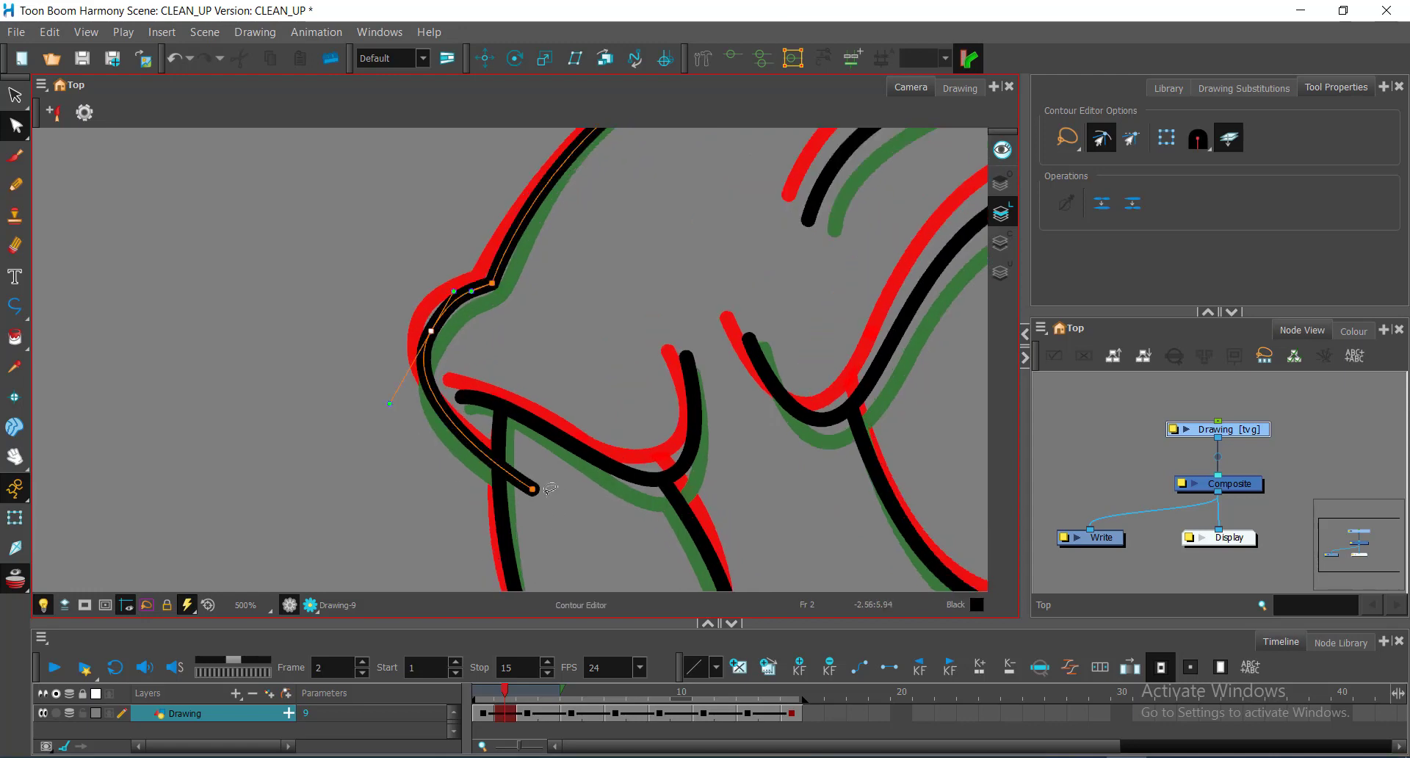
{"action": "key", "text": "alt+t"}
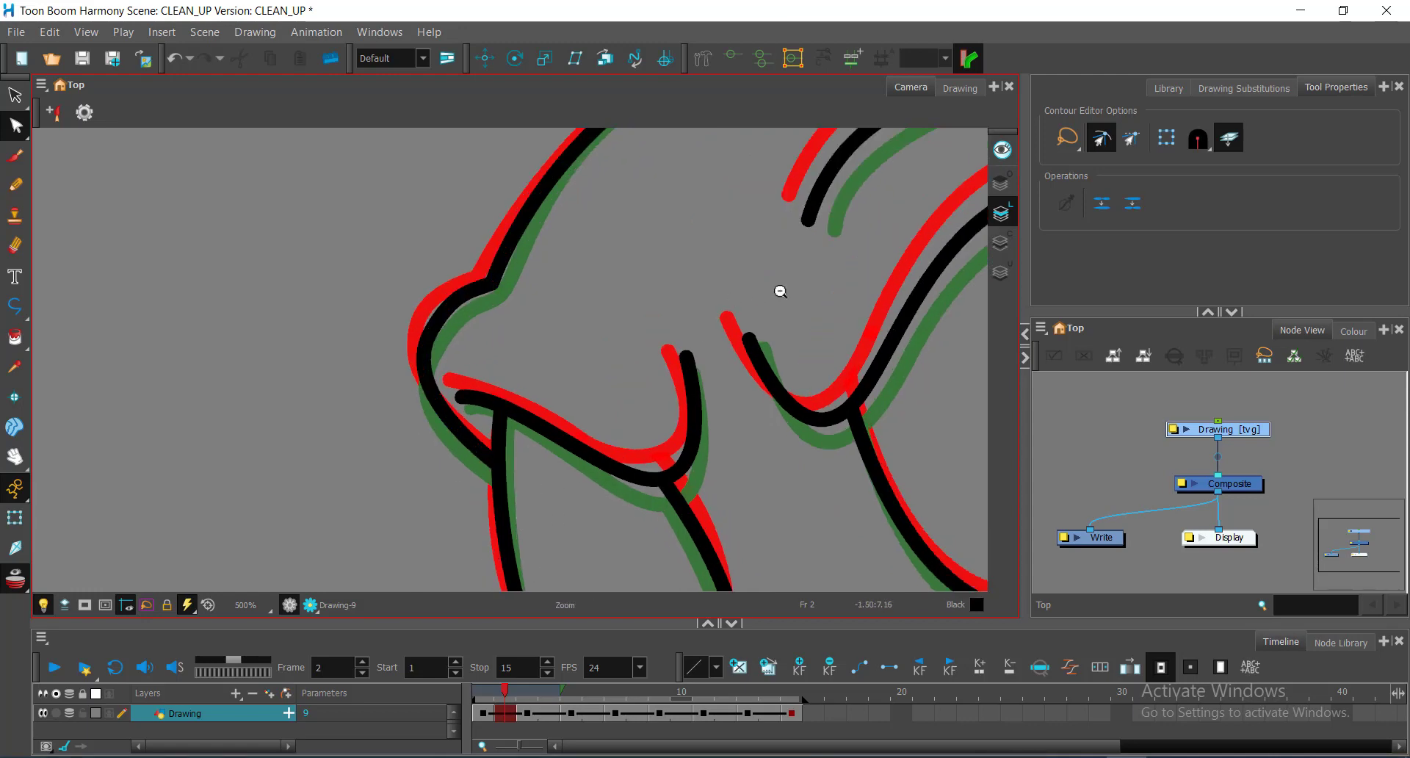
{"action": "scroll", "coordinate": [781, 293], "scroll_direction": "down", "scroll_amount": 5}
{"action": "scroll", "coordinate": [787, 353], "scroll_direction": "up", "scroll_amount": 4}
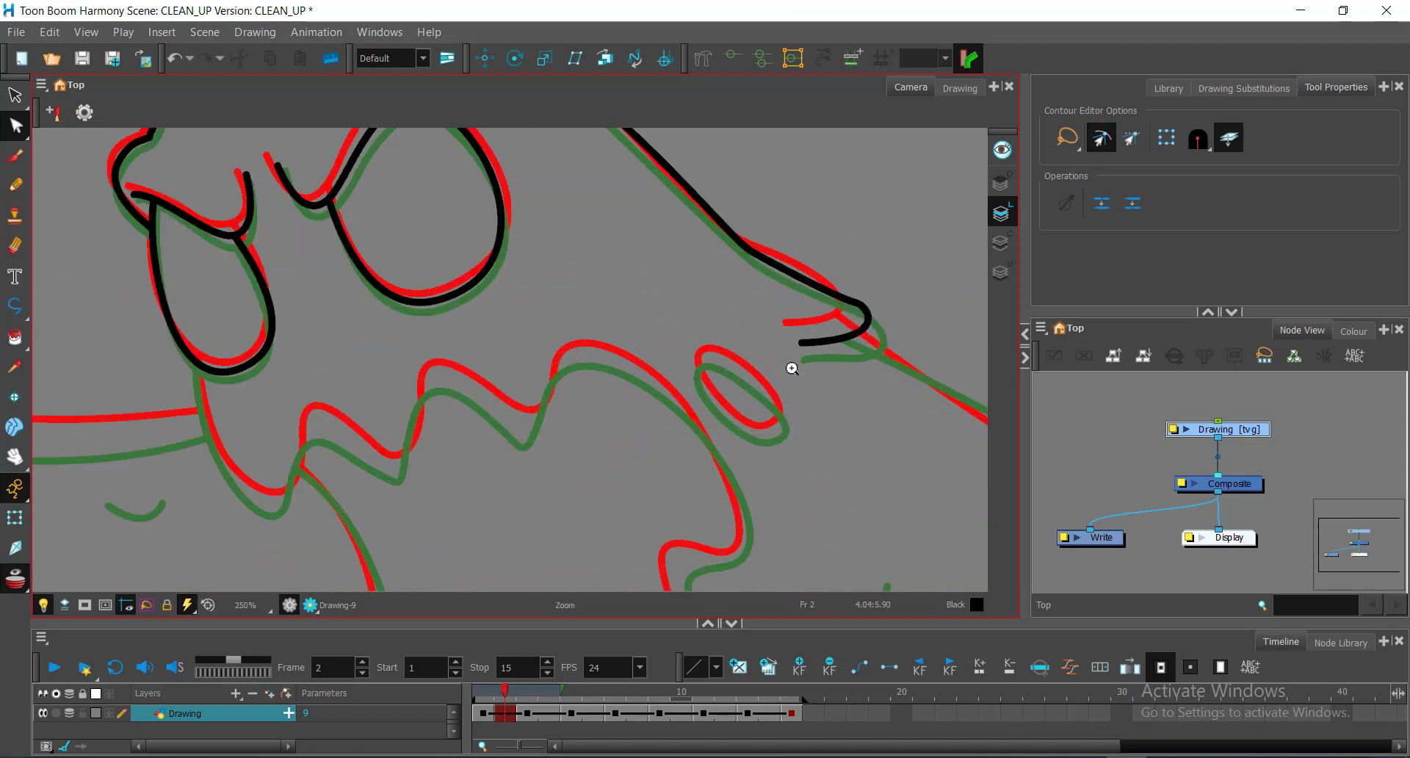
{"action": "left_click_drag", "start_coordinate": [785, 288], "coordinate": [800, 396]}
{"action": "scroll", "coordinate": [801, 393], "scroll_direction": "up", "scroll_amount": 1}
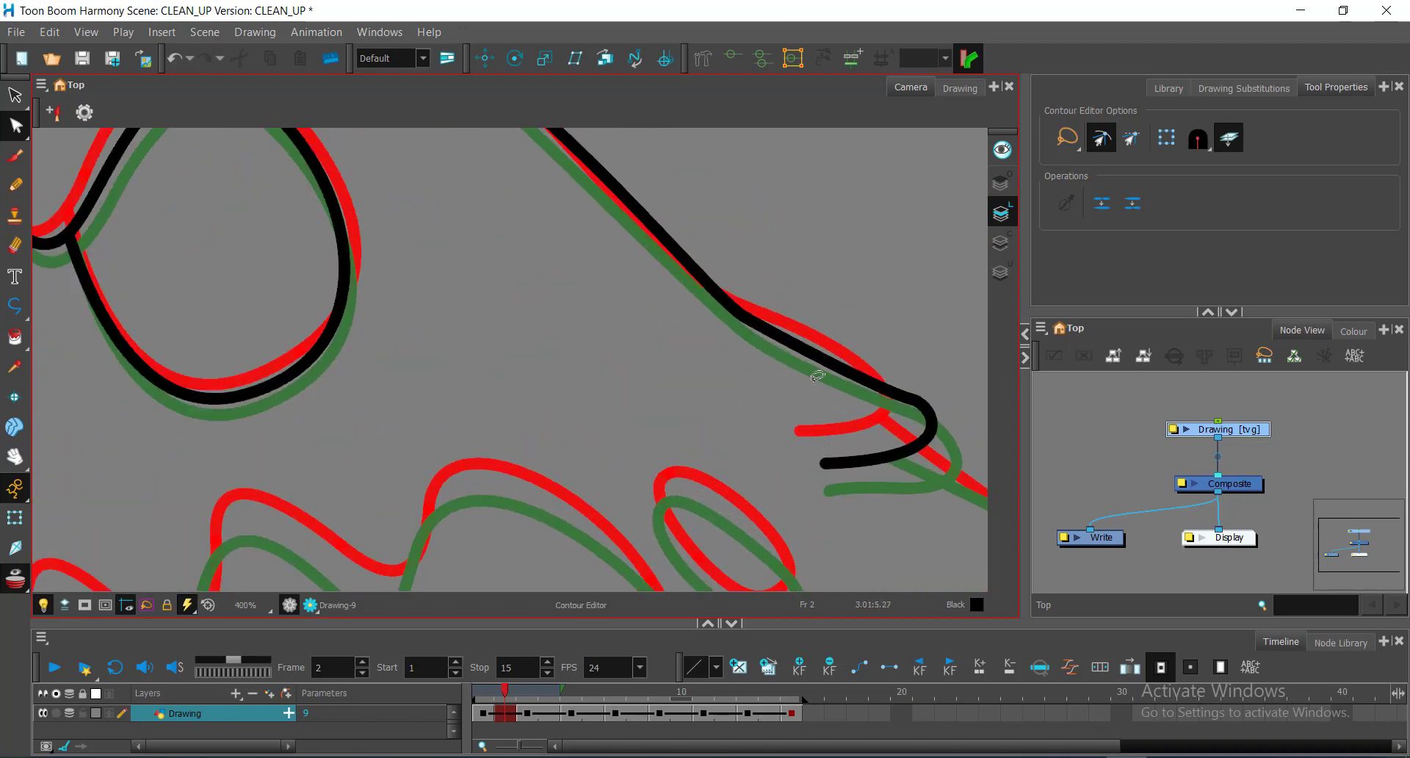
{"action": "left_click", "coordinate": [934, 401]}
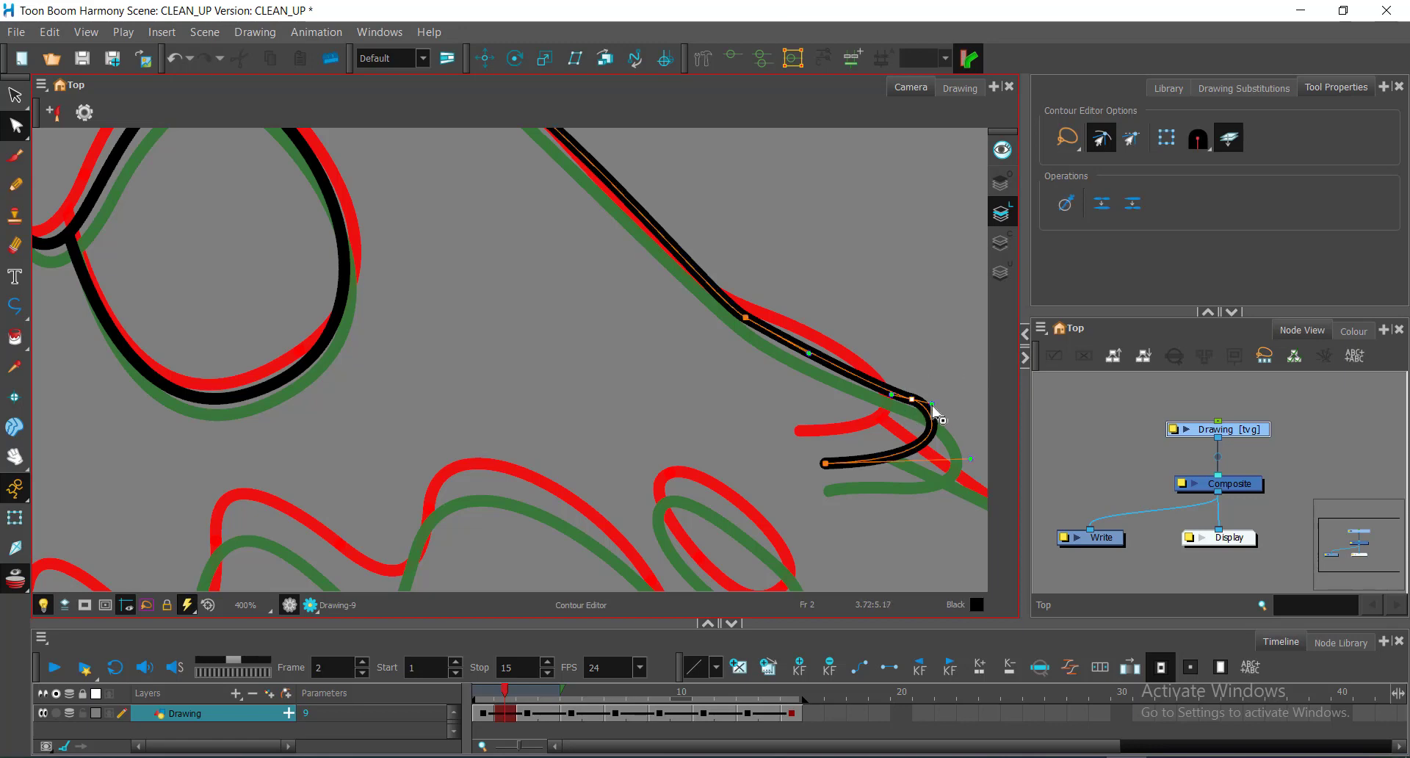
{"action": "left_click_drag", "start_coordinate": [932, 405], "coordinate": [941, 414]}
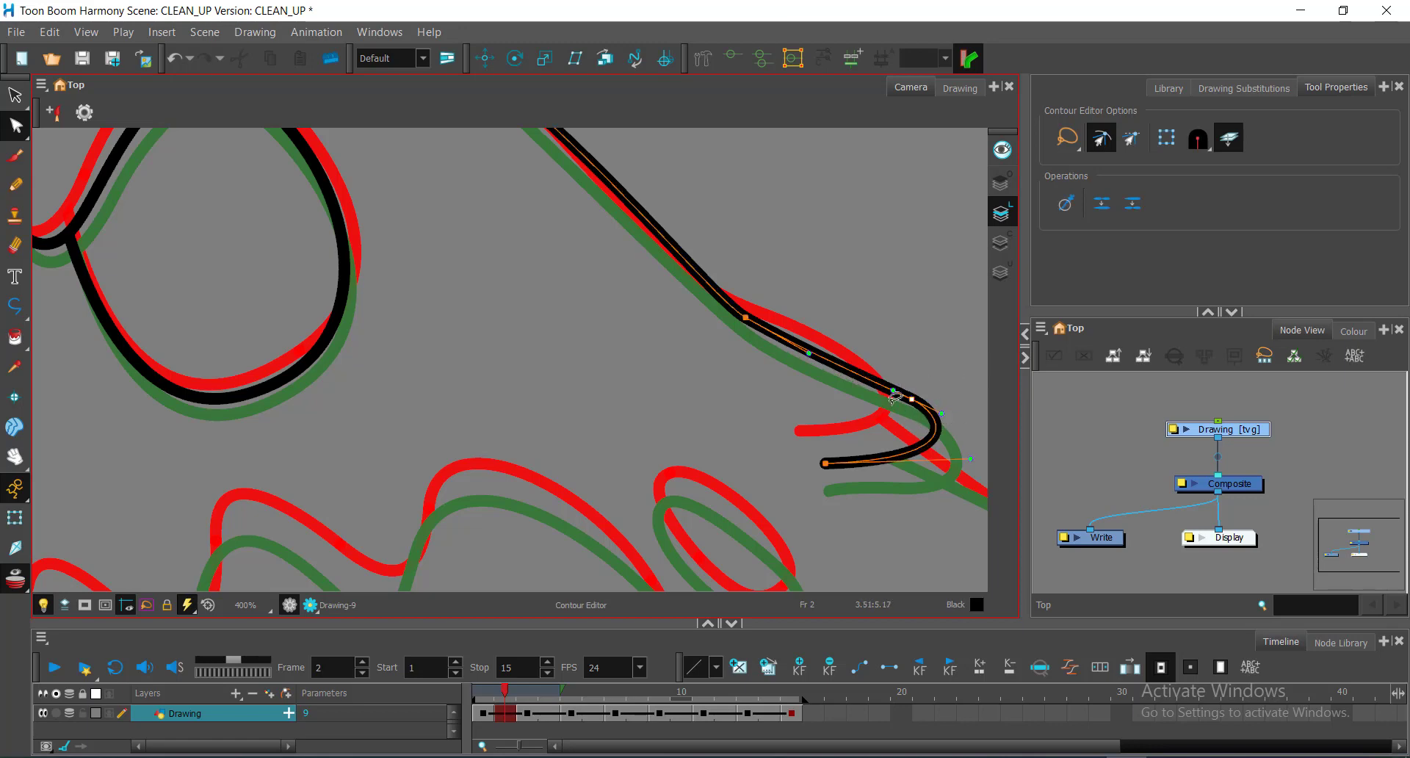
Step: With Smooth turned off, adjust the curve handles of a point near the hook
{"action": "left_click", "coordinate": [809, 356]}
{"action": "left_click", "coordinate": [827, 304]}
{"action": "mouse_move", "coordinate": [796, 287]}
{"action": "left_mouse_down"}
{"action": "mouse_move", "coordinate": [674, 263]}
{"action": "mouse_move", "coordinate": [804, 360]}
{"action": "left_mouse_up"}
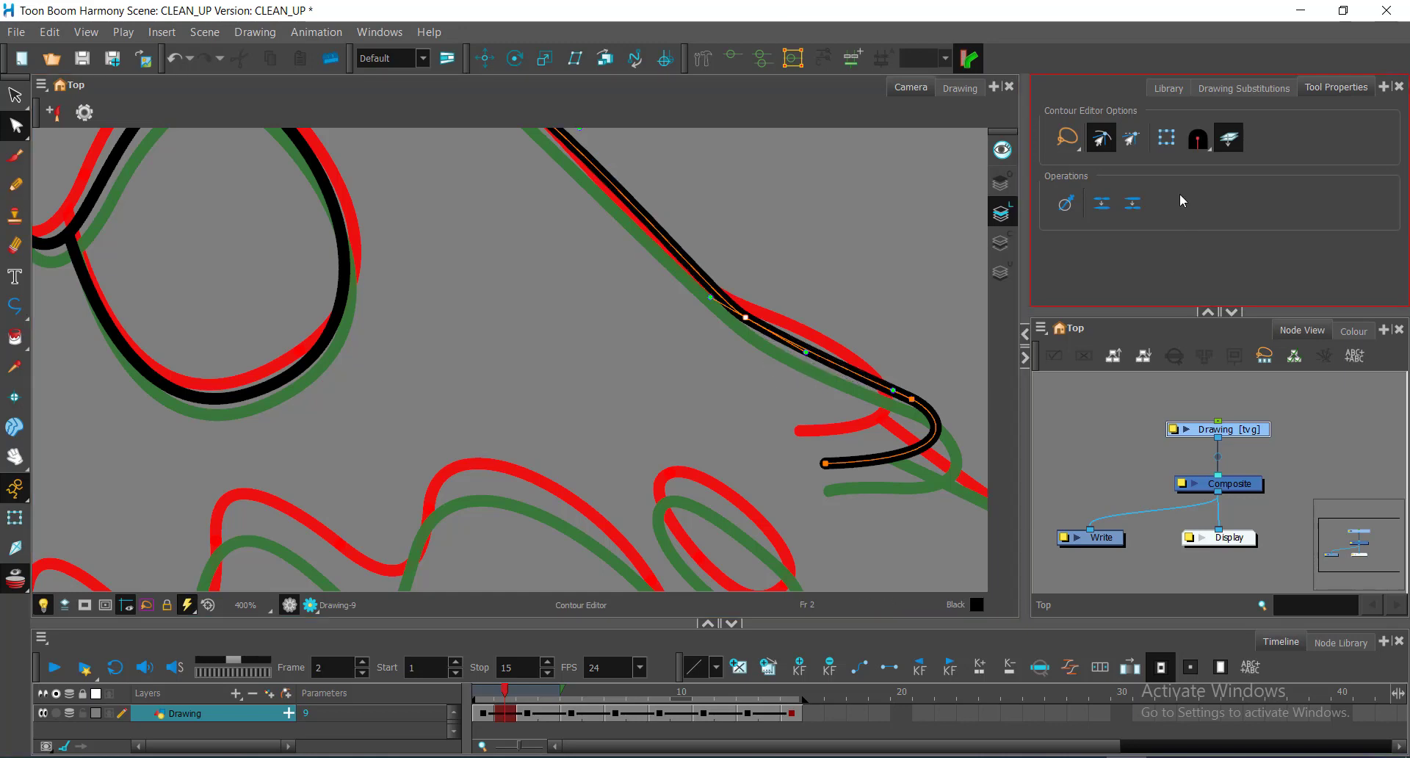
{"action": "left_click", "coordinate": [1100, 138]}
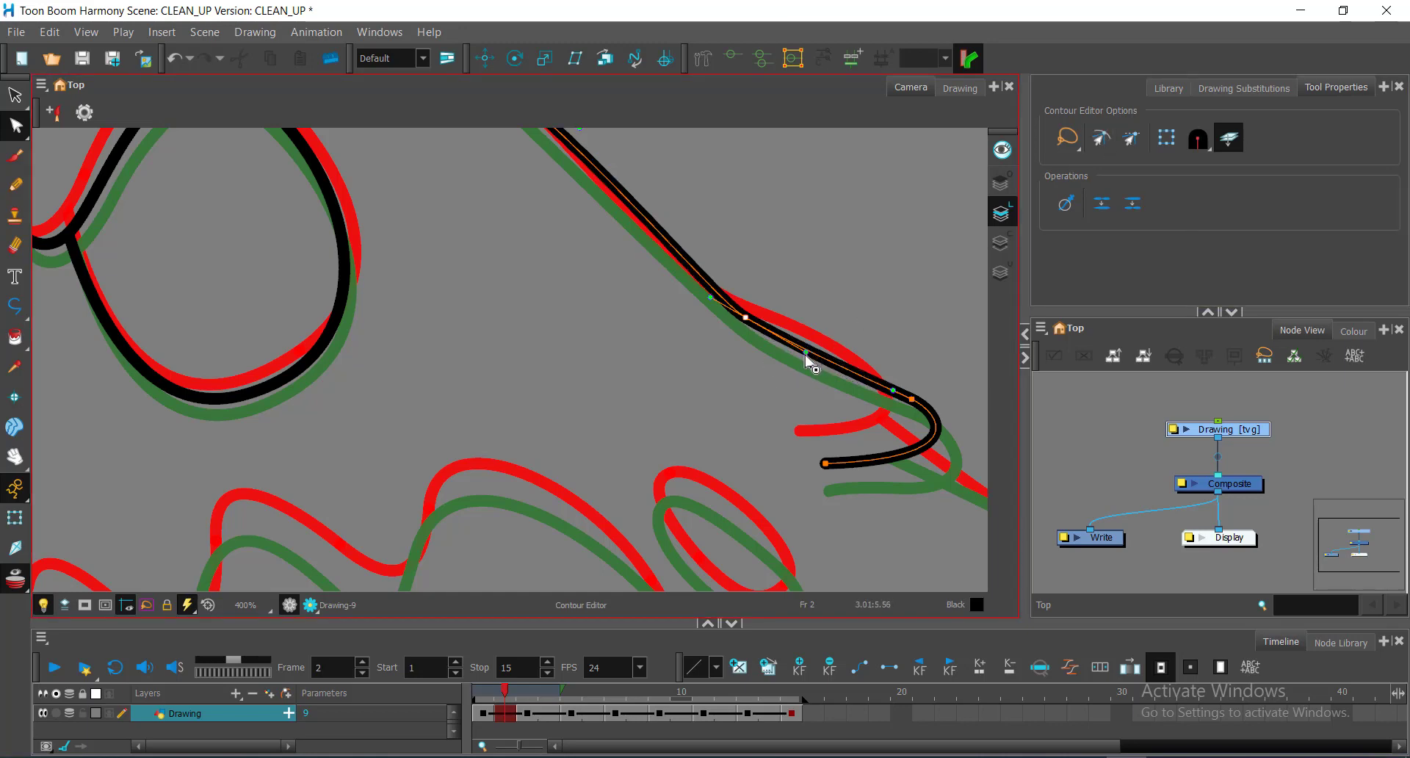
{"action": "left_click_drag", "start_coordinate": [807, 353], "coordinate": [802, 357]}
{"action": "left_click", "coordinate": [819, 322]}
{"action": "key", "text": "space"}
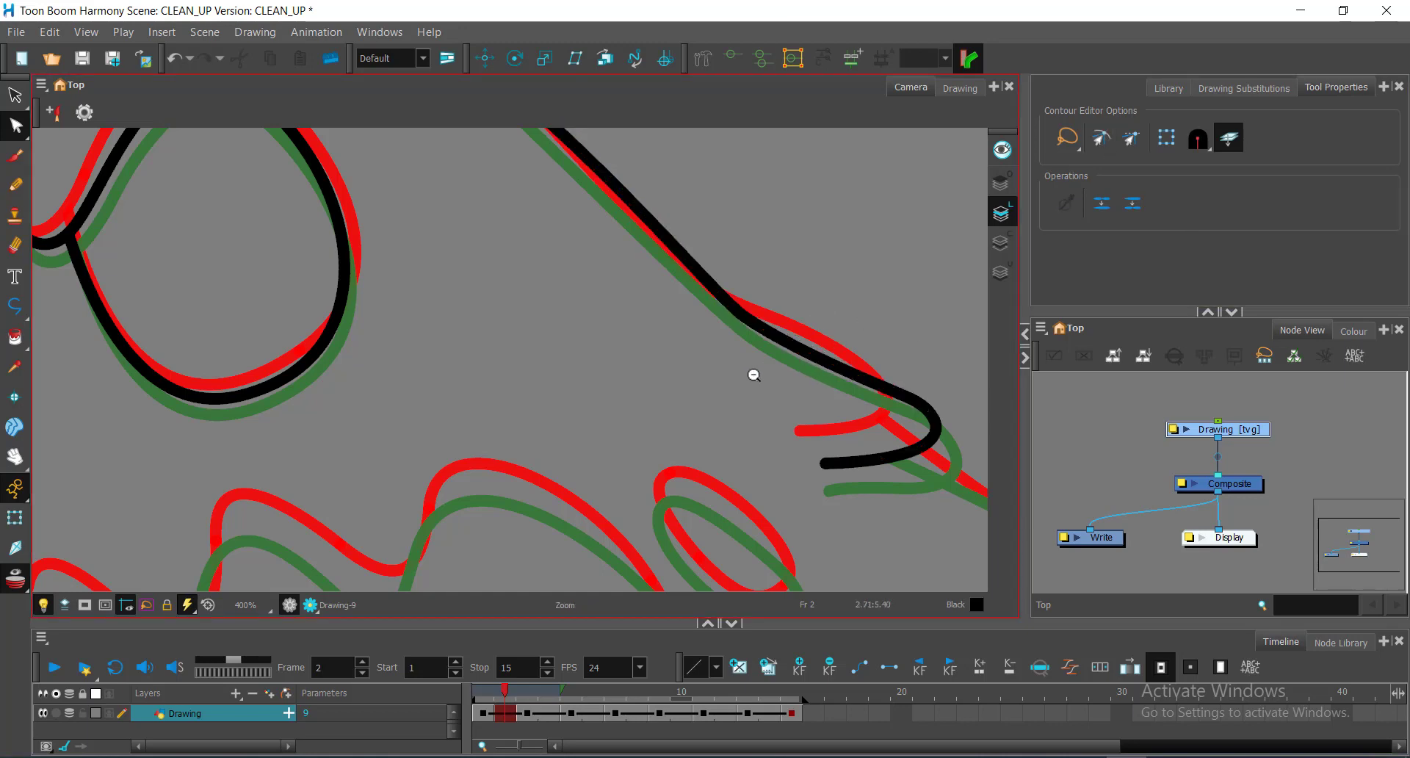
Step: Move the head outline's points and Bezier handles so its back slope lies along the red guide
{"action": "scroll", "coordinate": [753, 375], "scroll_direction": "down", "scroll_amount": 1}
{"action": "mouse_move", "coordinate": [554, 265]}
{"action": "left_mouse_down"}
{"action": "mouse_move", "coordinate": [676, 400]}
{"action": "mouse_move", "coordinate": [695, 445]}
{"action": "mouse_move", "coordinate": [649, 421]}
{"action": "left_mouse_up"}
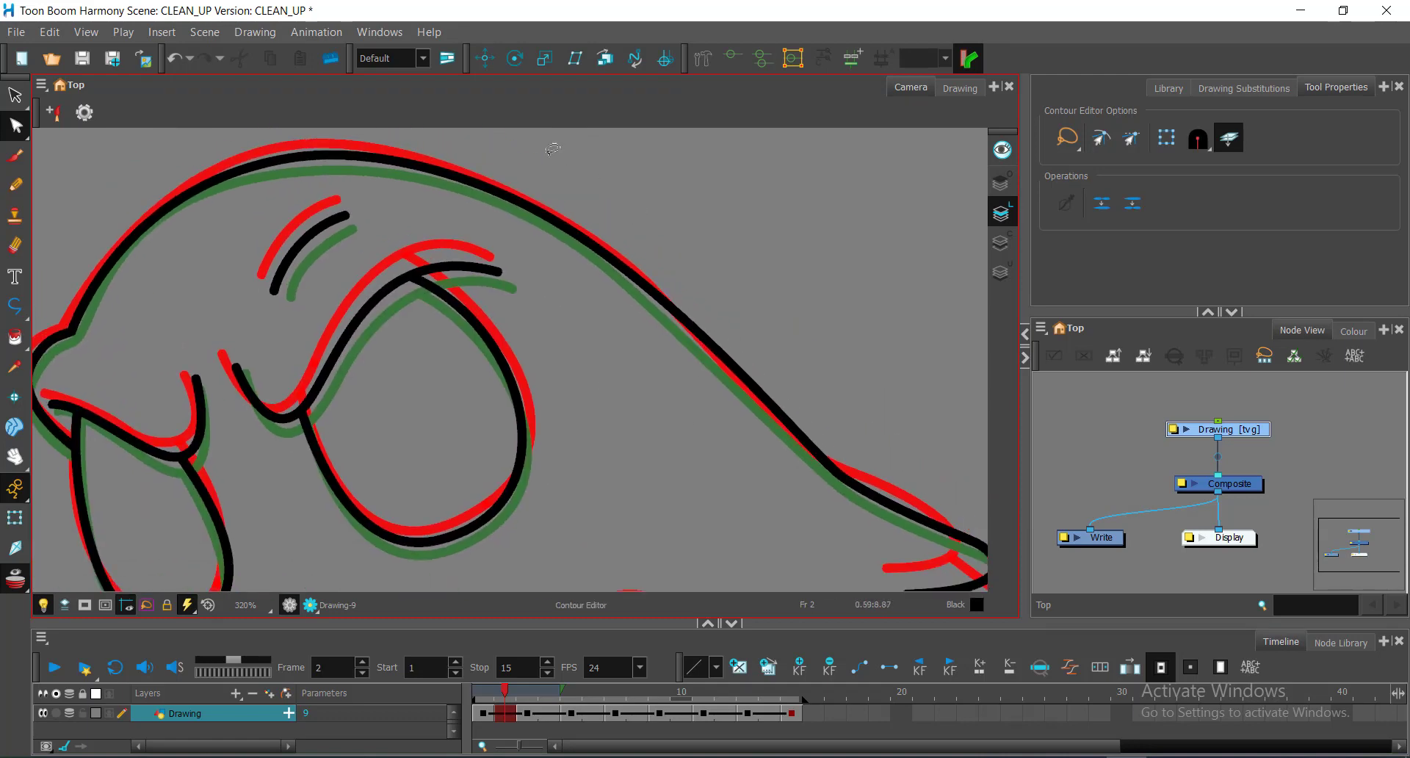
{"action": "left_click_drag", "start_coordinate": [548, 152], "coordinate": [500, 213]}
{"action": "mouse_move", "coordinate": [612, 187]}
{"action": "left_mouse_down"}
{"action": "mouse_move", "coordinate": [552, 244]}
{"action": "mouse_move", "coordinate": [604, 257]}
{"action": "left_mouse_up"}
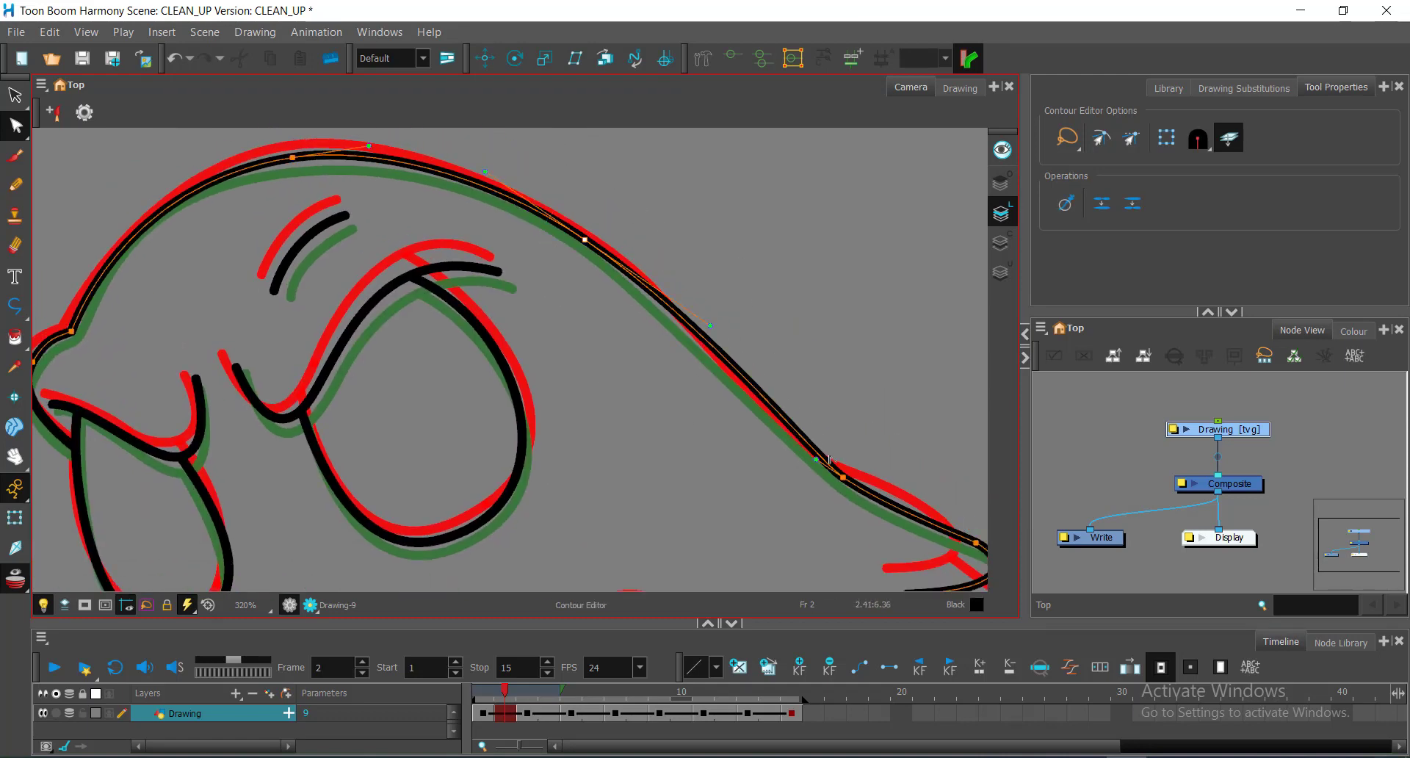
{"action": "left_click_drag", "start_coordinate": [711, 327], "coordinate": [704, 331]}
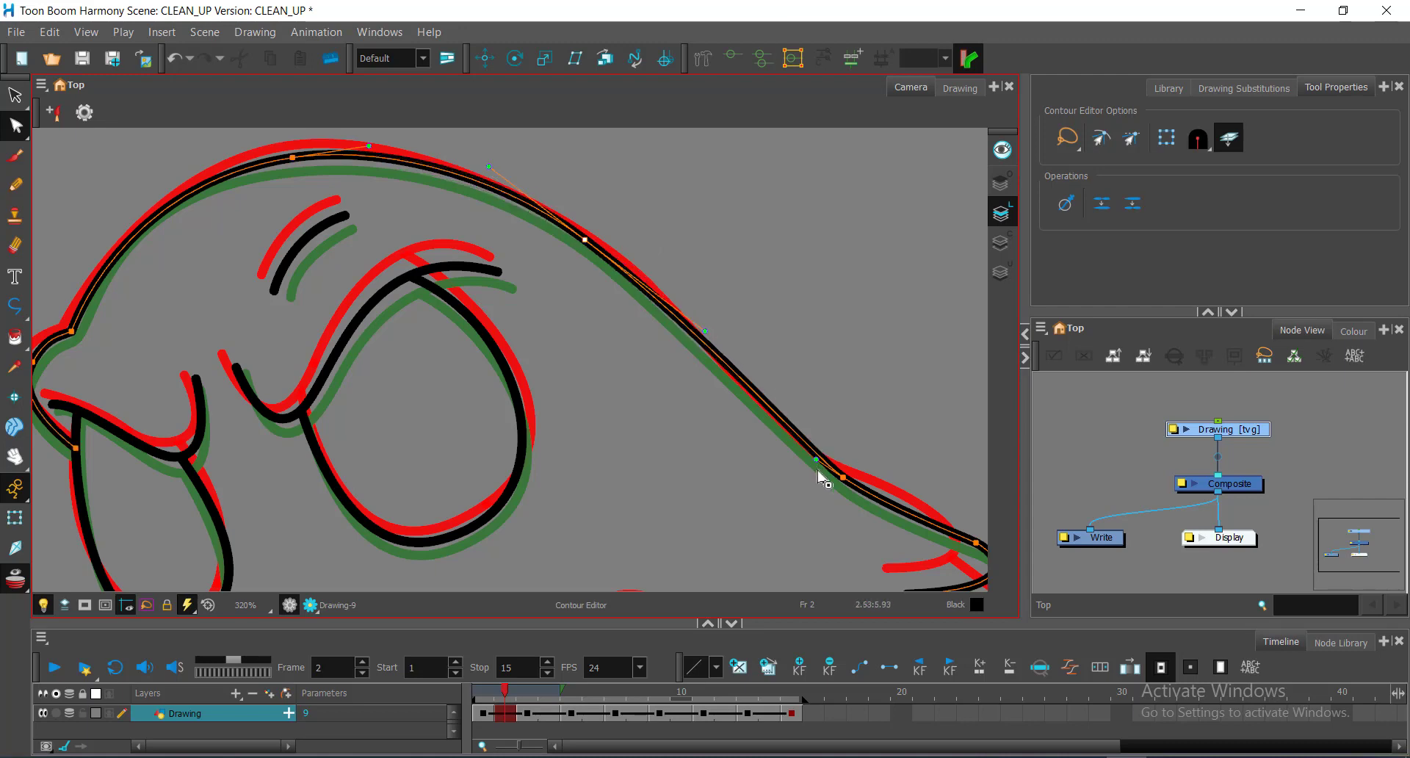
{"action": "left_click_drag", "start_coordinate": [814, 458], "coordinate": [794, 444]}
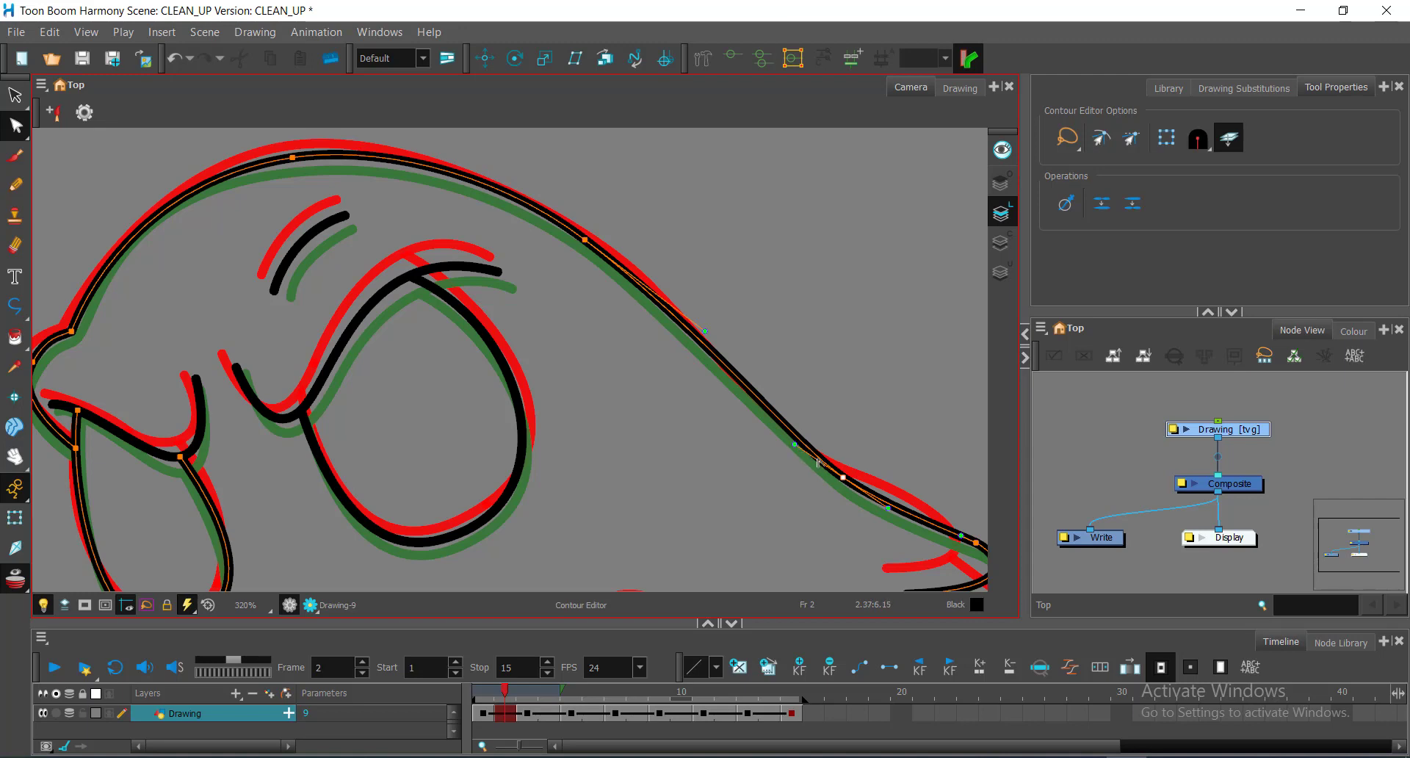
{"action": "left_click_drag", "start_coordinate": [797, 450], "coordinate": [772, 434]}
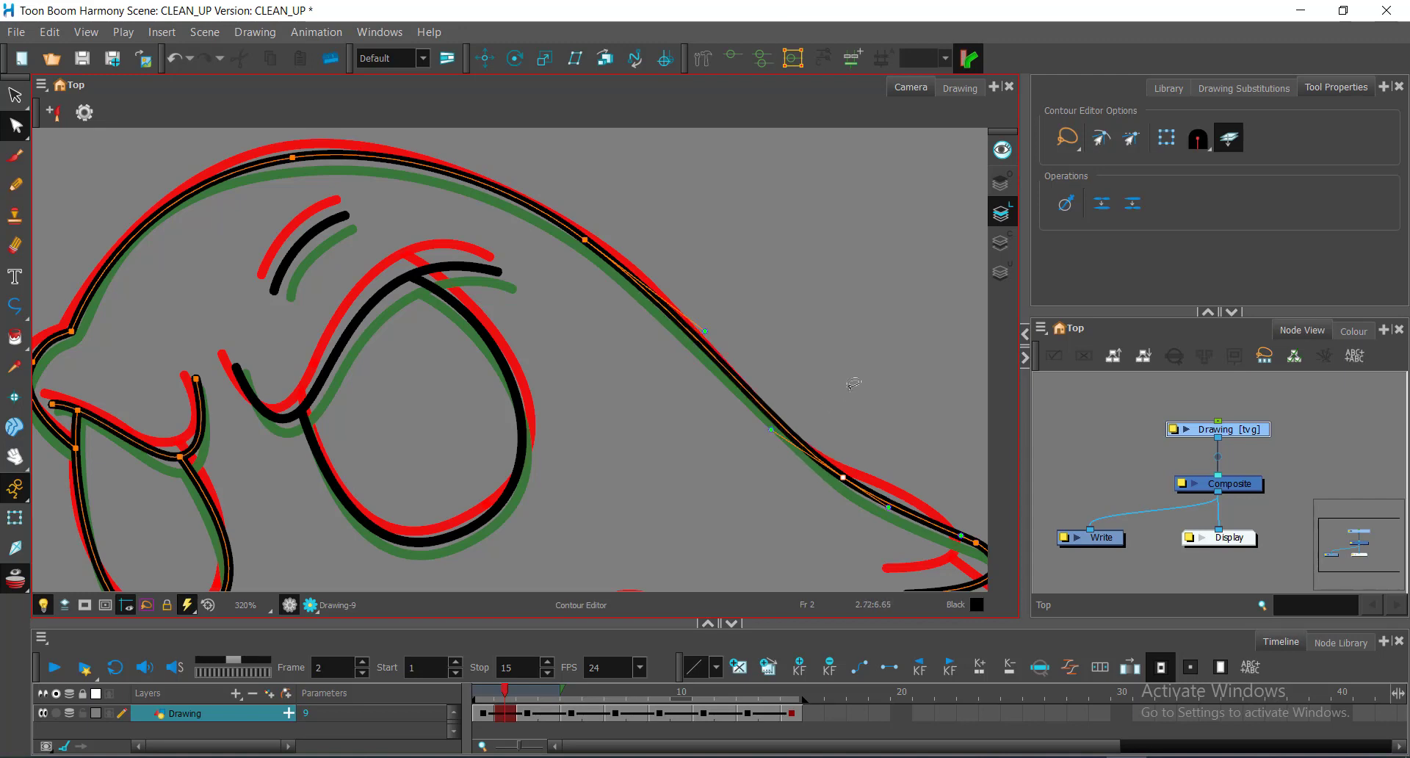
Step: Bring the remaining untraced lines into view and switch to the Polyline tool
{"action": "scroll", "coordinate": [853, 385], "scroll_direction": "down", "scroll_amount": 1}
{"action": "scroll", "coordinate": [850, 392], "scroll_direction": "down", "scroll_amount": 3}
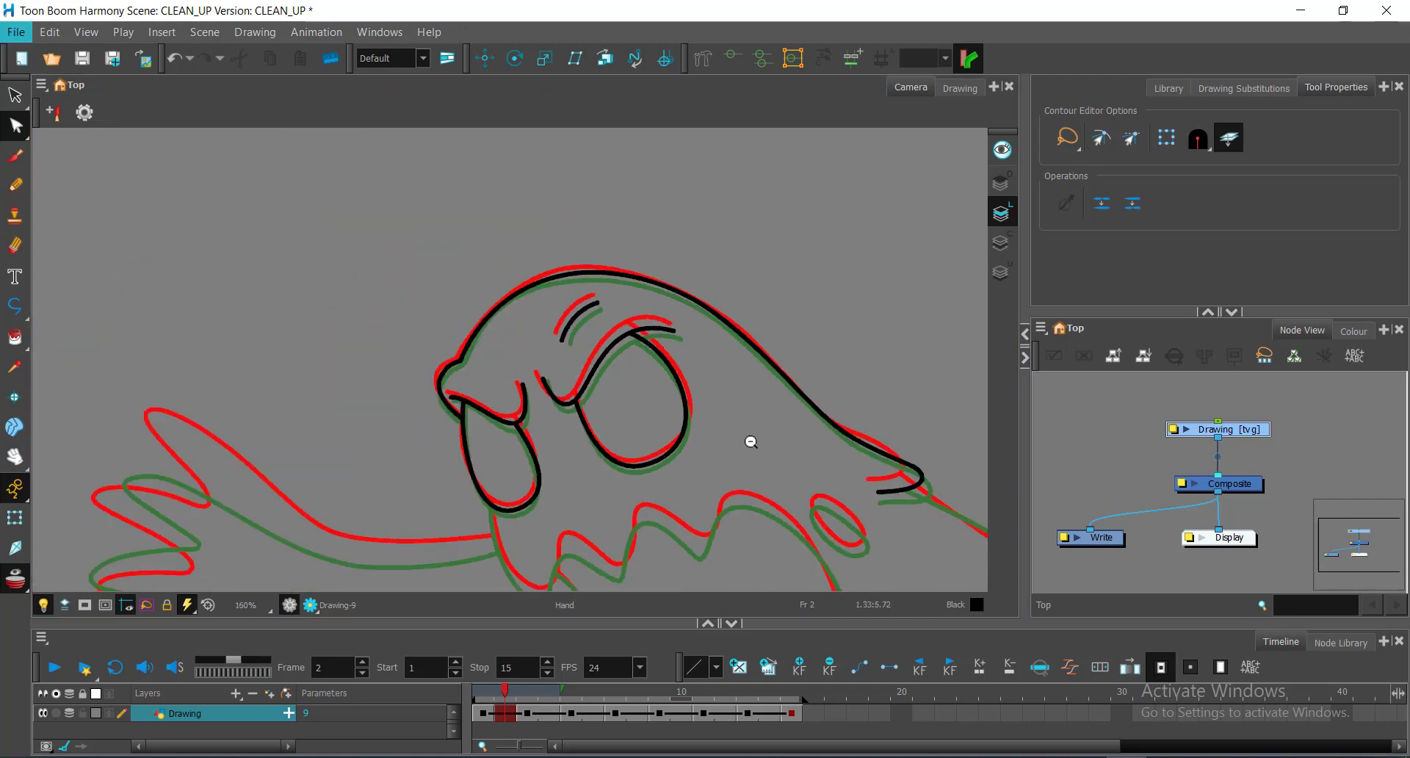
{"action": "left_click_drag", "start_coordinate": [749, 441], "coordinate": [371, 259]}
{"action": "scroll", "coordinate": [484, 285], "scroll_direction": "up", "scroll_amount": 2}
{"action": "key", "text": "alt+underscore"}
{"action": "scroll", "coordinate": [611, 315], "scroll_direction": "up", "scroll_amount": 3}
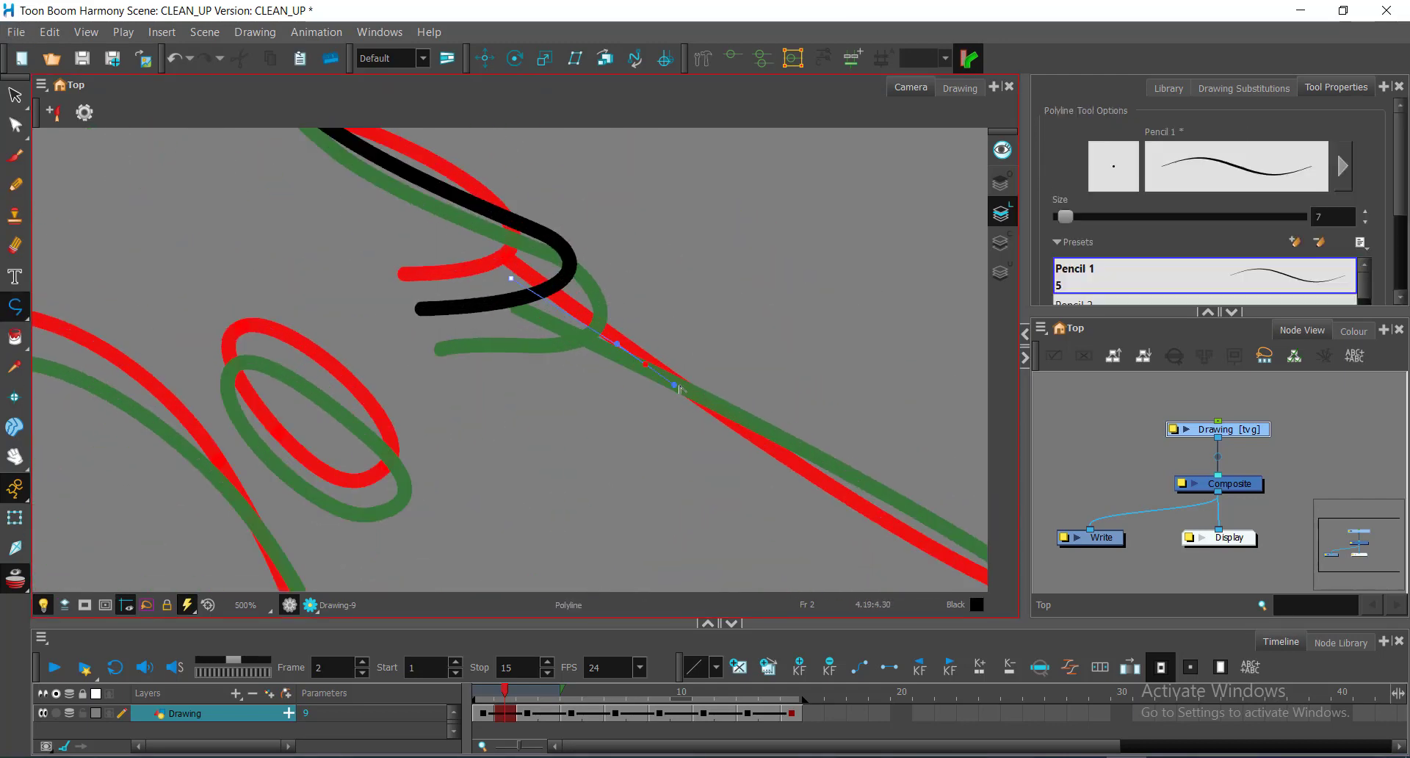
Step: Trace the first curved black line over frame 2's jagged mouth outline with the Polyline tool
{"action": "left_click", "coordinate": [510, 277]}
{"action": "left_click", "coordinate": [642, 362]}
{"action": "scroll", "coordinate": [642, 362], "scroll_direction": "down", "scroll_amount": 1}
{"action": "left_click_drag", "start_coordinate": [642, 362], "coordinate": [475, 227]}
{"action": "scroll", "coordinate": [828, 427], "scroll_direction": "down", "scroll_amount": 2}
{"action": "mouse_move", "coordinate": [791, 410]}
{"action": "left_mouse_down"}
{"action": "mouse_move", "coordinate": [828, 428]}
{"action": "mouse_move", "coordinate": [796, 404]}
{"action": "mouse_move", "coordinate": [817, 385]}
{"action": "left_mouse_up"}
{"action": "left_click", "coordinate": [803, 394]}
{"action": "key", "text": "alt+q"}
{"action": "scroll", "coordinate": [793, 428], "scroll_direction": "up", "scroll_amount": 1}
Step: Draw a second black curve extending downward and reshape it to the guides
{"action": "key", "text": "alt+underscore"}
{"action": "left_click", "coordinate": [674, 357]}
{"action": "mouse_move", "coordinate": [814, 464]}
{"action": "left_mouse_down"}
{"action": "mouse_move", "coordinate": [845, 333]}
{"action": "mouse_move", "coordinate": [873, 298]}
{"action": "left_mouse_up"}
{"action": "left_click", "coordinate": [878, 414]}
{"action": "key", "text": "alt+q"}
{"action": "mouse_move", "coordinate": [839, 196]}
{"action": "left_mouse_down"}
{"action": "mouse_move", "coordinate": [825, 192]}
{"action": "mouse_move", "coordinate": [850, 203]}
{"action": "left_mouse_up"}
{"action": "left_click_drag", "start_coordinate": [857, 522], "coordinate": [903, 373]}
{"action": "scroll", "coordinate": [903, 373], "scroll_direction": "down", "scroll_amount": 1}
Step: Trace another curved black polyline and join its end to the upper line
{"action": "key", "text": "alt+underscore"}
{"action": "scroll", "coordinate": [903, 373], "scroll_direction": "up", "scroll_amount": 1}
{"action": "scroll", "coordinate": [767, 360], "scroll_direction": "down", "scroll_amount": 1}
{"action": "left_click", "coordinate": [876, 195]}
{"action": "mouse_move", "coordinate": [774, 494]}
{"action": "left_mouse_down"}
{"action": "mouse_move", "coordinate": [766, 360]}
{"action": "mouse_move", "coordinate": [760, 390]}
{"action": "mouse_move", "coordinate": [729, 356]}
{"action": "left_mouse_up"}
{"action": "left_click_drag", "start_coordinate": [671, 440], "coordinate": [639, 503]}
{"action": "left_click", "coordinate": [635, 433]}
{"action": "key", "text": "alt+q"}
{"action": "scroll", "coordinate": [711, 365], "scroll_direction": "up", "scroll_amount": 4}
{"action": "mouse_move", "coordinate": [876, 195]}
{"action": "left_mouse_down"}
{"action": "mouse_move", "coordinate": [711, 365]}
{"action": "mouse_move", "coordinate": [725, 332]}
{"action": "left_mouse_up"}
Step: Refine the merged stroke's points and curves to sit between the red and green guides
{"action": "left_click", "coordinate": [1102, 137]}
{"action": "left_click", "coordinate": [725, 332]}
{"action": "scroll", "coordinate": [723, 367], "scroll_direction": "down", "scroll_amount": 6}
{"action": "left_click_drag", "start_coordinate": [698, 409], "coordinate": [713, 413]}
{"action": "scroll", "coordinate": [599, 431], "scroll_direction": "up", "scroll_amount": 4}
{"action": "mouse_move", "coordinate": [566, 531]}
{"action": "left_mouse_down"}
{"action": "mouse_move", "coordinate": [598, 432]}
{"action": "mouse_move", "coordinate": [578, 395]}
{"action": "left_mouse_up"}
{"action": "left_click_drag", "start_coordinate": [616, 515], "coordinate": [629, 503]}
{"action": "left_click_drag", "start_coordinate": [658, 435], "coordinate": [666, 438]}
{"action": "left_click_drag", "start_coordinate": [529, 422], "coordinate": [768, 371]}
Step: Trace a wavy black line rightward and join its end to the right stroke
{"action": "key", "text": "alt+underscore"}
{"action": "left_click", "coordinate": [522, 240]}
{"action": "mouse_move", "coordinate": [433, 481]}
{"action": "left_mouse_down"}
{"action": "mouse_move", "coordinate": [454, 588]}
{"action": "mouse_move", "coordinate": [444, 492]}
{"action": "left_mouse_up"}
{"action": "left_click_drag", "start_coordinate": [485, 453], "coordinate": [522, 442]}
{"action": "mouse_move", "coordinate": [571, 350]}
{"action": "left_mouse_down"}
{"action": "mouse_move", "coordinate": [564, 372]}
{"action": "mouse_move", "coordinate": [656, 332]}
{"action": "mouse_move", "coordinate": [768, 332]}
{"action": "left_mouse_up"}
{"action": "mouse_move", "coordinate": [790, 281]}
{"action": "left_mouse_down"}
{"action": "mouse_move", "coordinate": [790, 255]}
{"action": "mouse_move", "coordinate": [801, 270]}
{"action": "left_mouse_up"}
{"action": "key", "text": "alt+q"}
{"action": "left_click_drag", "start_coordinate": [772, 322], "coordinate": [771, 377]}
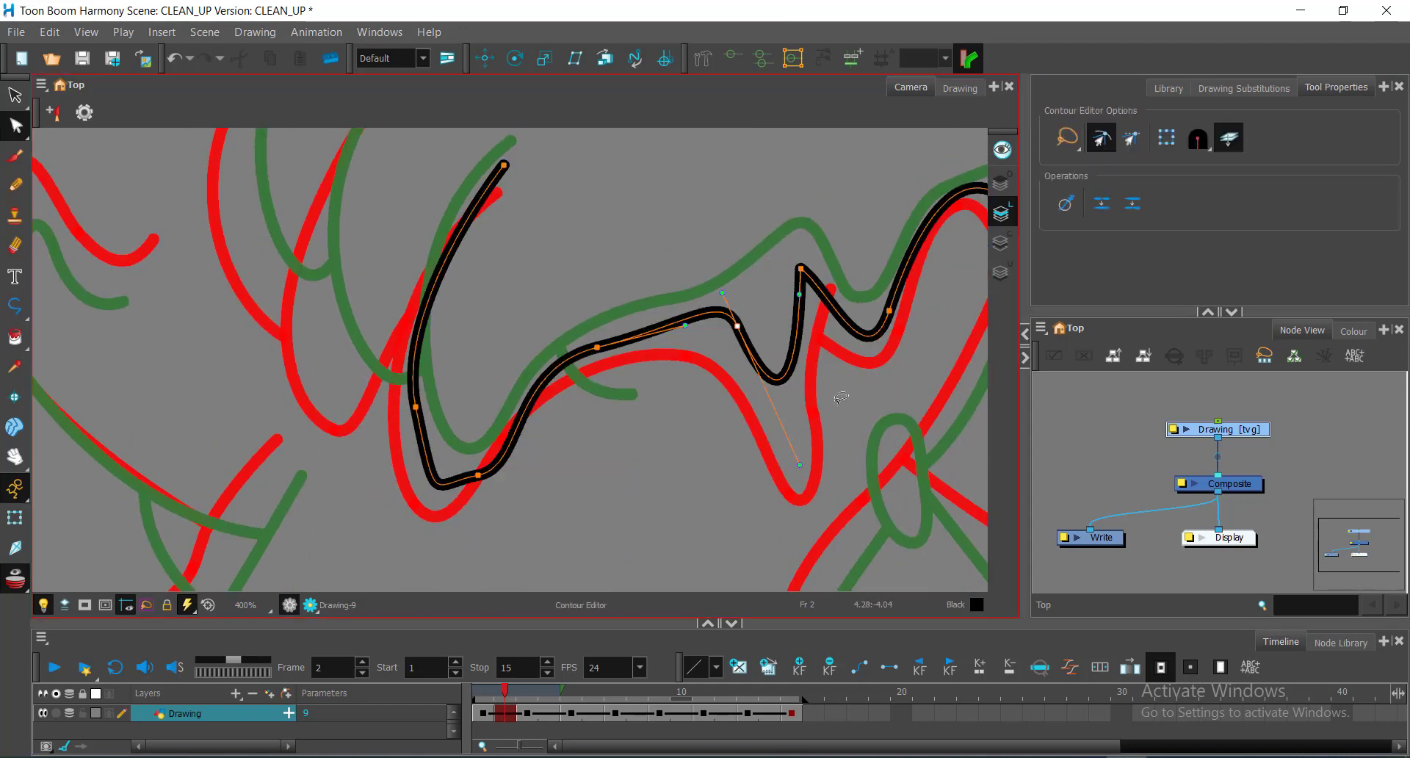
{"action": "mouse_move", "coordinate": [797, 293]}
{"action": "left_mouse_down"}
{"action": "mouse_move", "coordinate": [781, 279]}
{"action": "mouse_move", "coordinate": [800, 279]}
{"action": "left_mouse_up"}
{"action": "left_click", "coordinate": [797, 273]}
Step: Deepen the wavy line's valley, lower its peak and realign its bottom-left curve
{"action": "left_click_drag", "start_coordinate": [774, 378], "coordinate": [800, 468]}
{"action": "left_click_drag", "start_coordinate": [541, 384], "coordinate": [530, 385]}
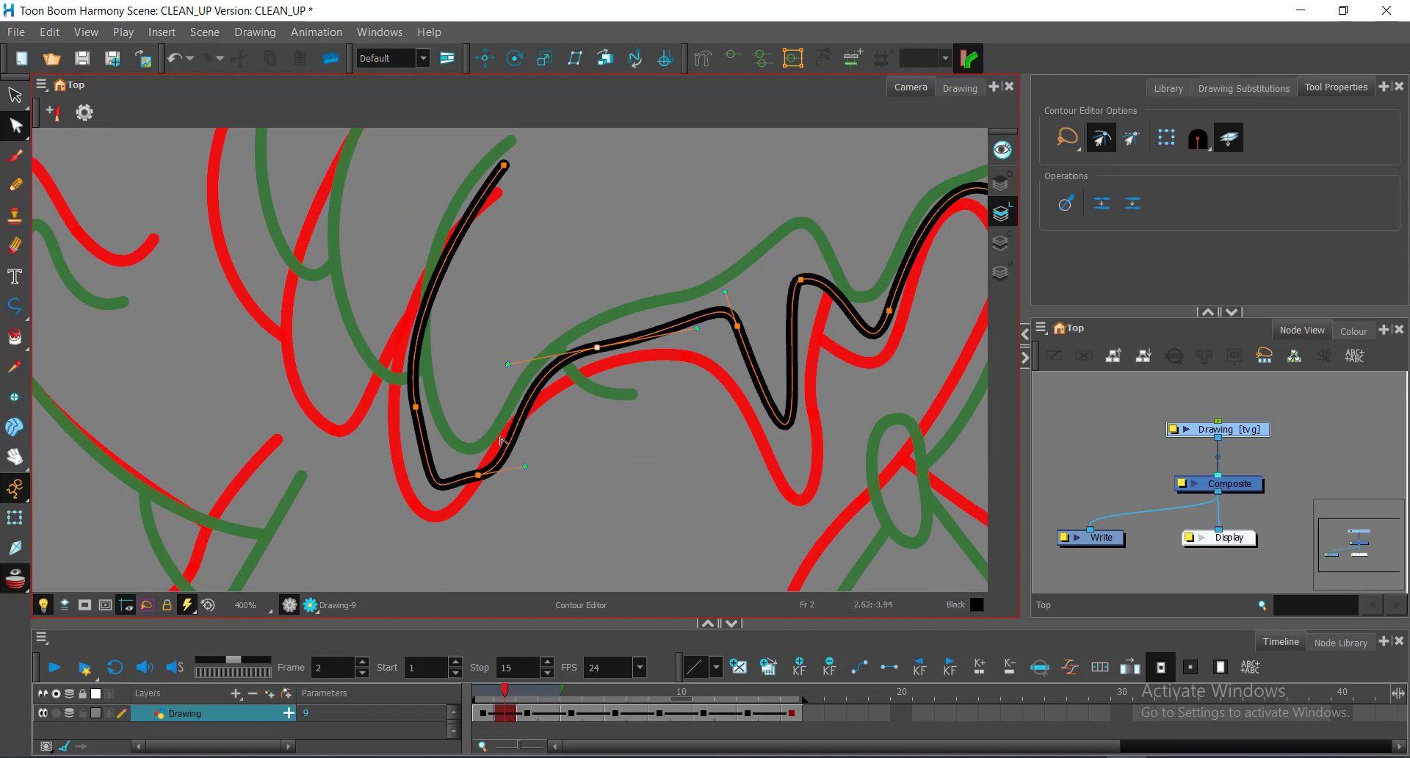
{"action": "mouse_move", "coordinate": [483, 472]}
{"action": "left_mouse_down"}
{"action": "mouse_move", "coordinate": [466, 485]}
{"action": "mouse_move", "coordinate": [423, 439]}
{"action": "mouse_move", "coordinate": [458, 486]}
{"action": "left_mouse_up"}
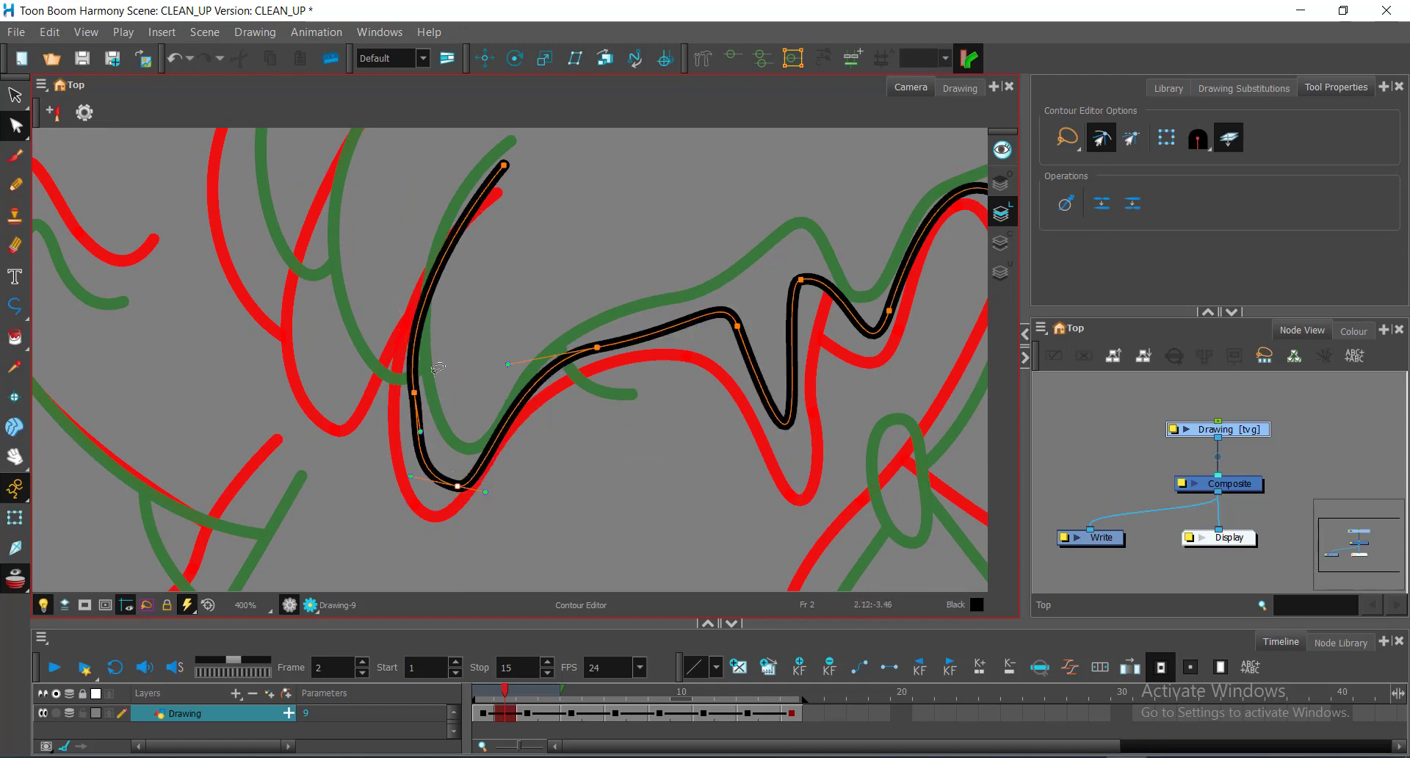
{"action": "mouse_move", "coordinate": [415, 407]}
{"action": "left_mouse_down"}
{"action": "mouse_move", "coordinate": [413, 360]}
{"action": "mouse_move", "coordinate": [415, 392]}
{"action": "left_mouse_up"}
{"action": "left_click", "coordinate": [458, 486]}
{"action": "left_click_drag", "start_coordinate": [485, 484], "coordinate": [416, 489]}
{"action": "scroll", "coordinate": [671, 249], "scroll_direction": "down", "scroll_amount": 1}
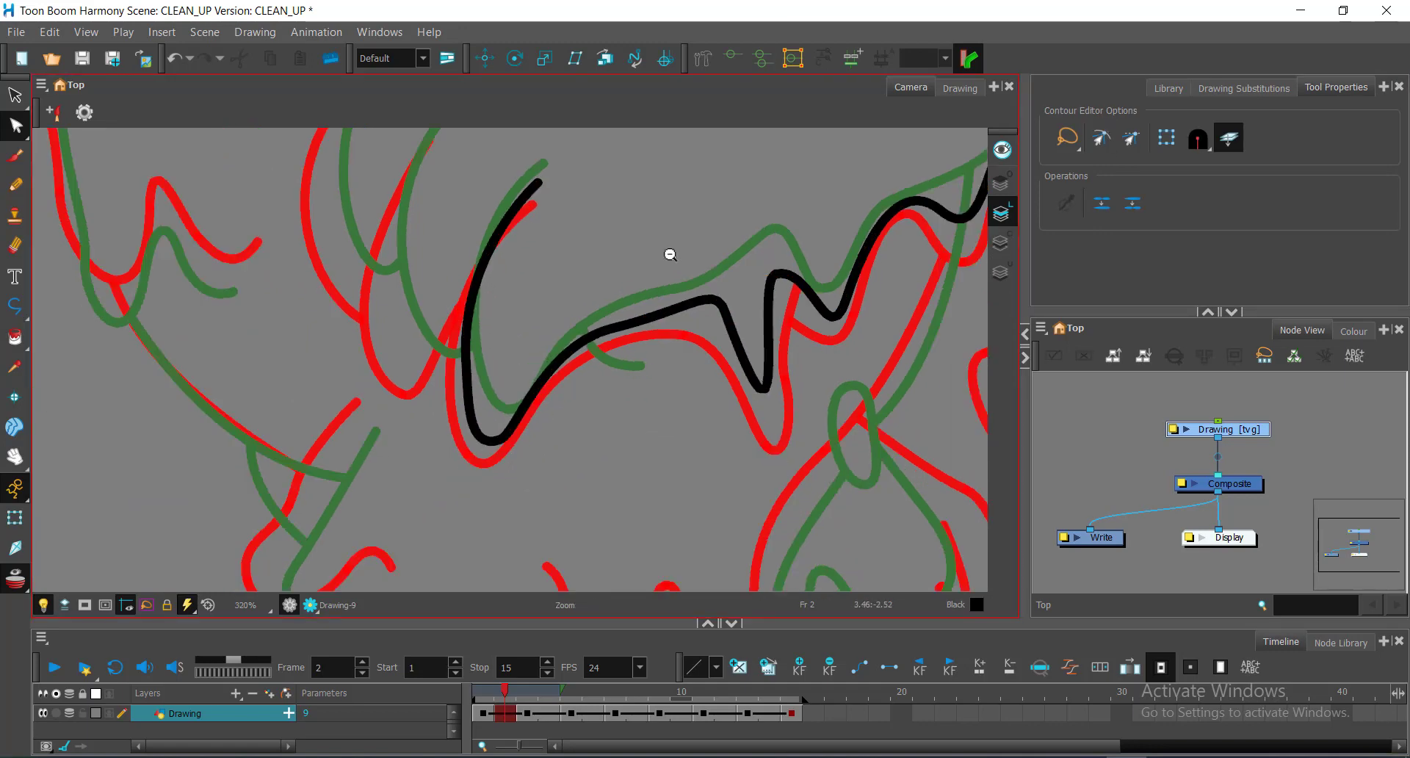
{"action": "left_click_drag", "start_coordinate": [668, 255], "coordinate": [774, 343]}
Step: Draw a small curled black line
{"action": "key", "text": "alt+minus"}
{"action": "left_click", "coordinate": [559, 199]}
{"action": "mouse_move", "coordinate": [503, 420]}
{"action": "left_mouse_down"}
{"action": "mouse_move", "coordinate": [535, 542]}
{"action": "mouse_move", "coordinate": [527, 507]}
{"action": "left_mouse_up"}
{"action": "left_click", "coordinate": [574, 451]}
{"action": "key", "text": "alt+q"}
Step: Trace a long black curve down the body's side line
{"action": "scroll", "coordinate": [795, 320], "scroll_direction": "down", "scroll_amount": 1}
{"action": "left_click_drag", "start_coordinate": [770, 143], "coordinate": [746, 315]}
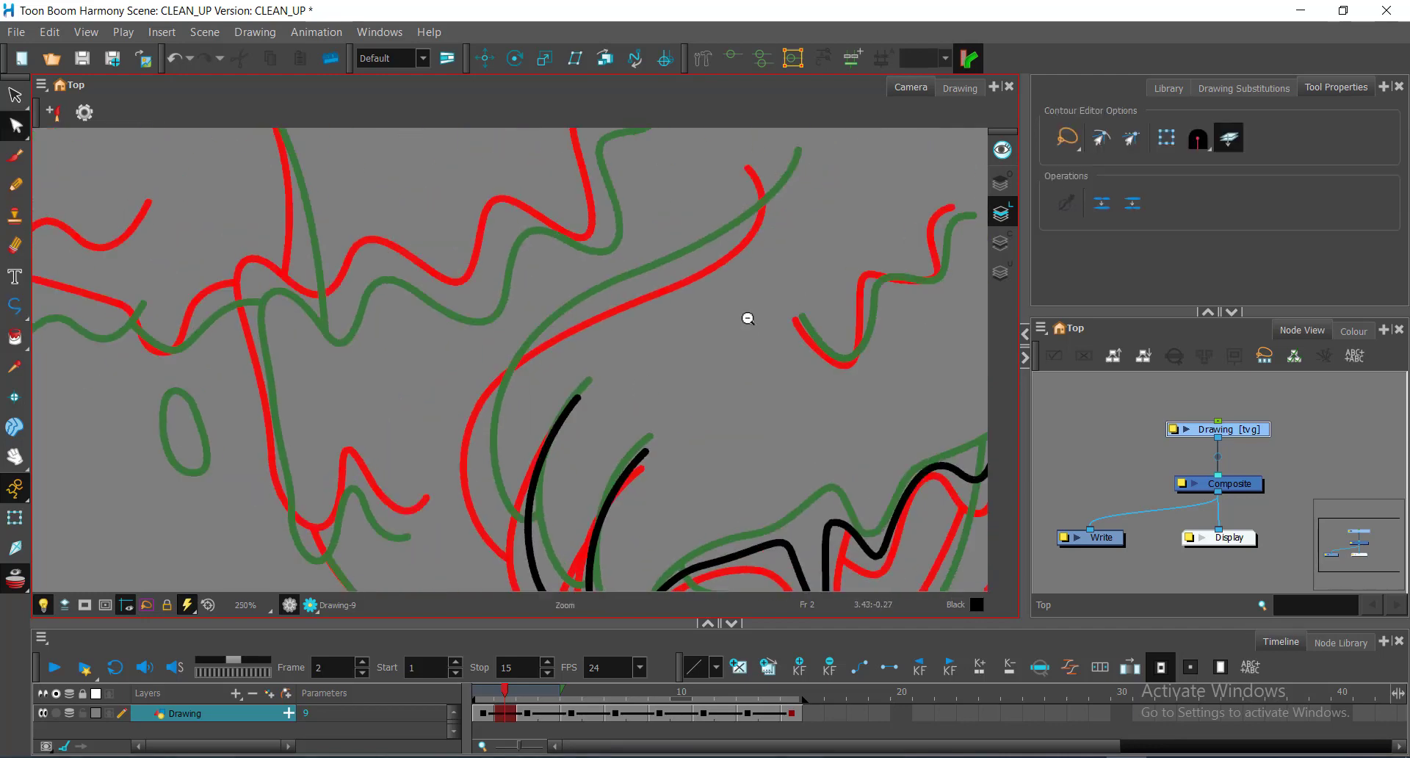
{"action": "scroll", "coordinate": [745, 318], "scroll_direction": "down", "scroll_amount": 1}
{"action": "key", "text": "alt+minus"}
{"action": "left_click", "coordinate": [762, 196]}
{"action": "left_click_drag", "start_coordinate": [630, 315], "coordinate": [590, 340]}
{"action": "left_click_drag", "start_coordinate": [535, 448], "coordinate": [545, 499]}
{"action": "left_click", "coordinate": [564, 511]}
{"action": "key", "text": "alt+q"}
Step: Reshape the long body curve's upper and lower parts to follow the guides
{"action": "left_click_drag", "start_coordinate": [629, 315], "coordinate": [541, 328]}
{"action": "left_click_drag", "start_coordinate": [618, 278], "coordinate": [627, 289]}
{"action": "left_click_drag", "start_coordinate": [404, 421], "coordinate": [459, 368]}
{"action": "scroll", "coordinate": [470, 367], "scroll_direction": "up", "scroll_amount": 2}
{"action": "left_click_drag", "start_coordinate": [514, 516], "coordinate": [568, 413]}
{"action": "left_click_drag", "start_coordinate": [487, 391], "coordinate": [496, 415]}
{"action": "left_click_drag", "start_coordinate": [588, 191], "coordinate": [410, 532]}
Step: Start tracing the next zigzag outline as a curved black polyline
{"action": "scroll", "coordinate": [694, 352], "scroll_direction": "down", "scroll_amount": 2}
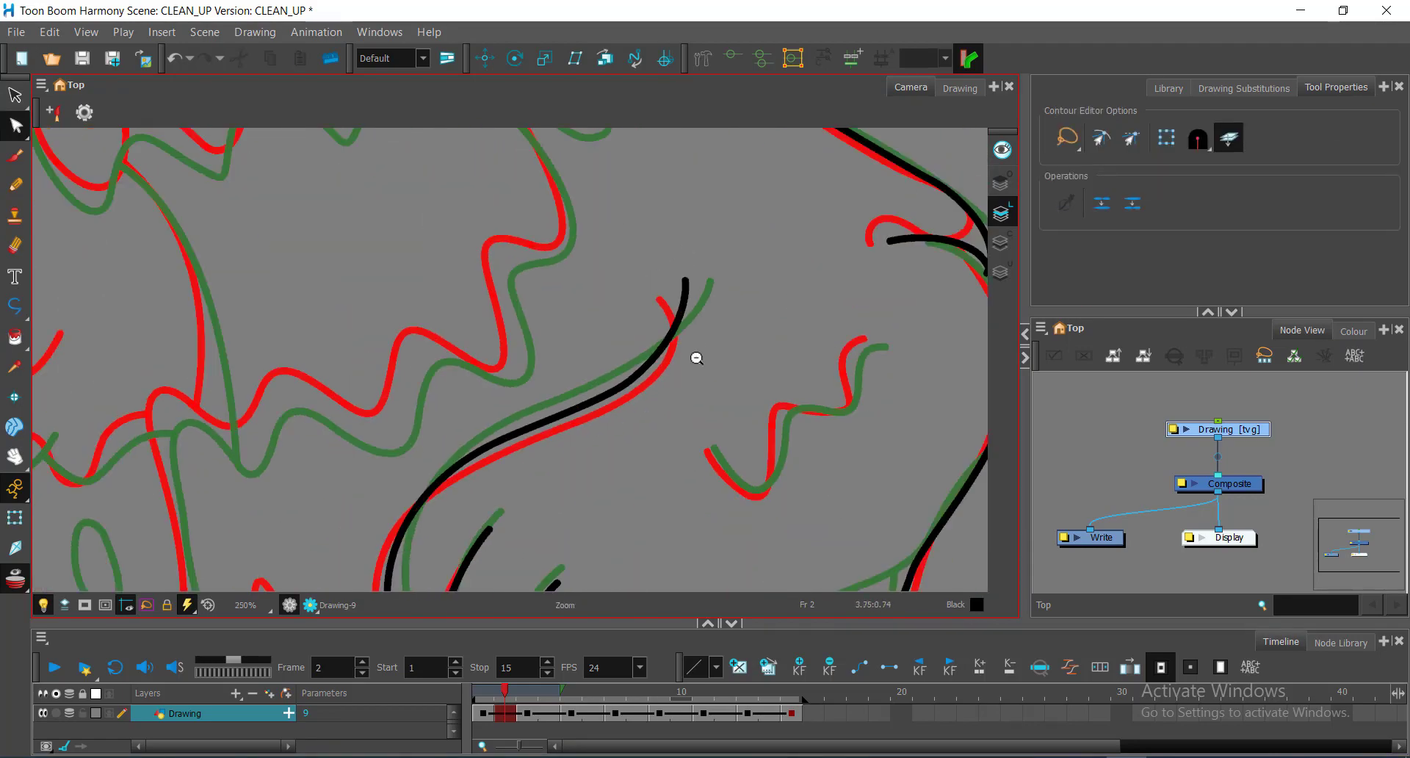
{"action": "left_click_drag", "start_coordinate": [562, 312], "coordinate": [878, 424]}
{"action": "scroll", "coordinate": [470, 183], "scroll_direction": "up", "scroll_amount": 2}
{"action": "key", "text": "alt+minus"}
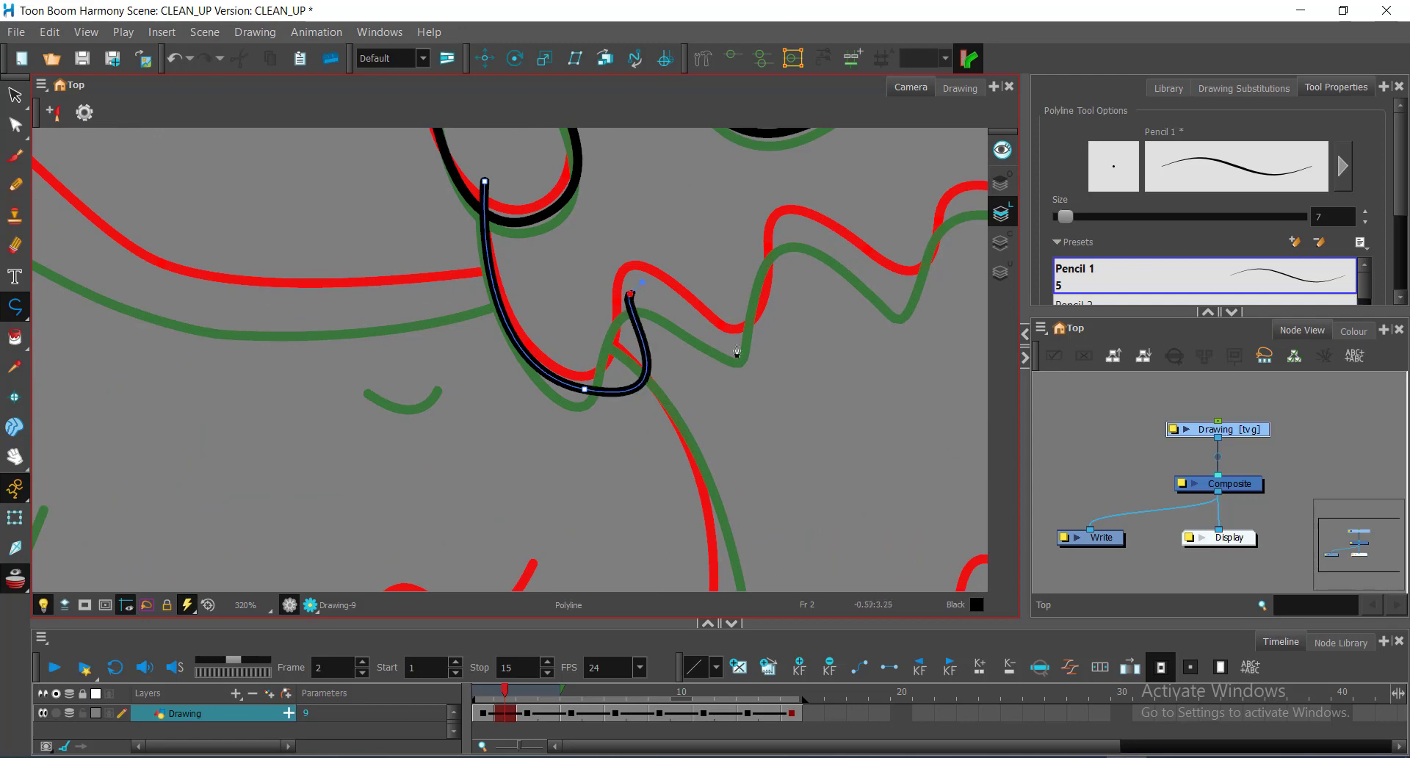
{"action": "left_click_drag", "start_coordinate": [787, 232], "coordinate": [814, 226]}
{"action": "left_click_drag", "start_coordinate": [817, 227], "coordinate": [568, 209]}
{"action": "left_click_drag", "start_coordinate": [643, 275], "coordinate": [657, 285]}
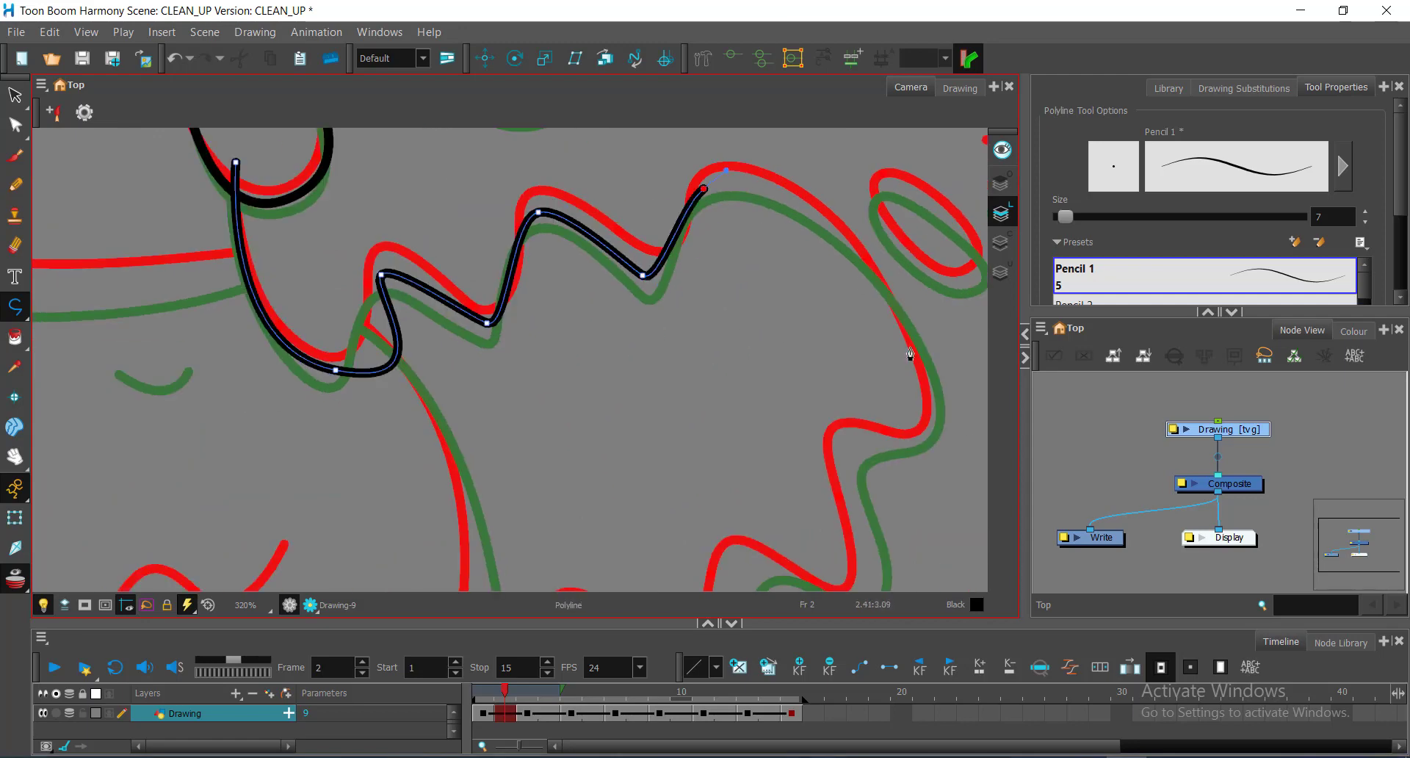
{"action": "left_click_drag", "start_coordinate": [928, 429], "coordinate": [831, 317]}
{"action": "left_click_drag", "start_coordinate": [800, 298], "coordinate": [813, 370]}
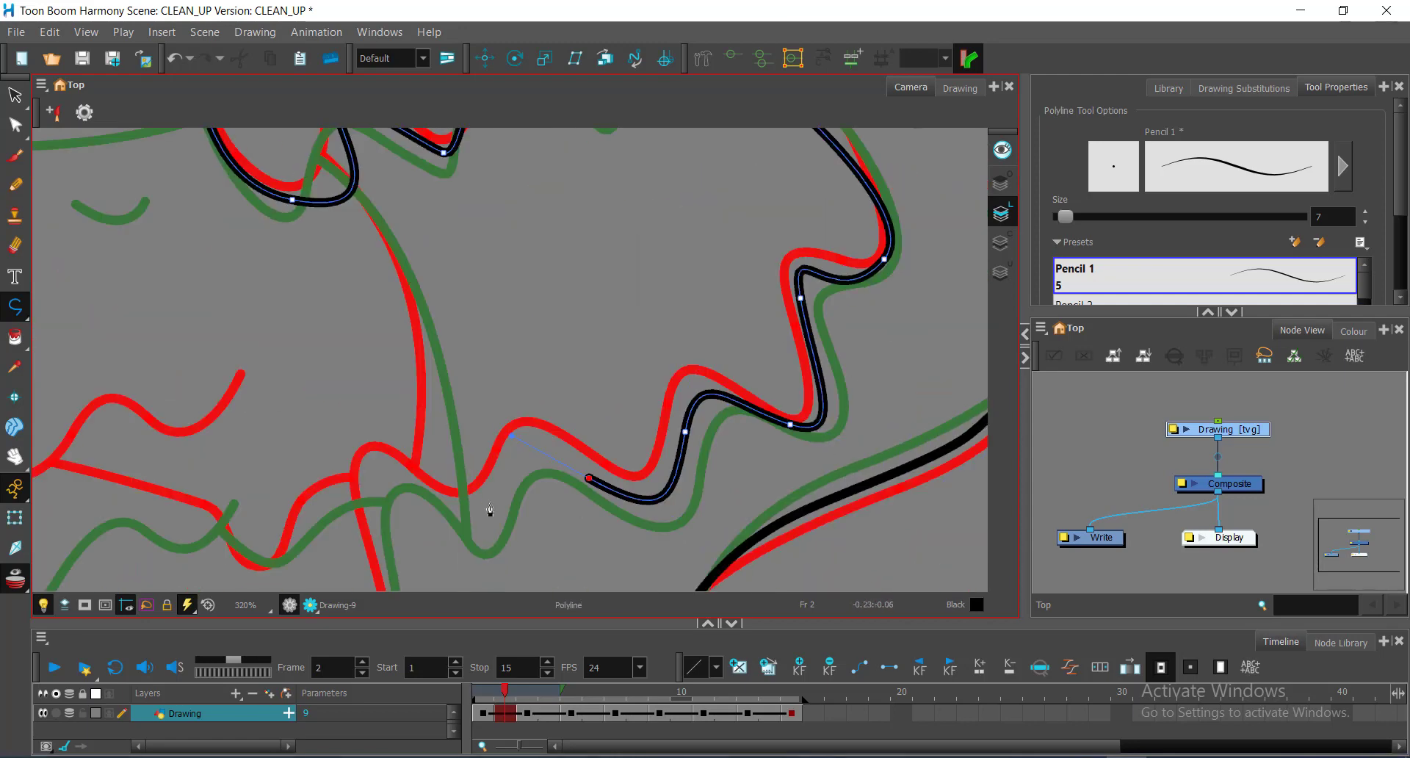
Step: Continue the zigzag outline's stroke through its bends and finish it
{"action": "left_click_drag", "start_coordinate": [373, 463], "coordinate": [371, 462]}
{"action": "left_click_drag", "start_coordinate": [370, 493], "coordinate": [375, 519]}
{"action": "left_click_drag", "start_coordinate": [377, 523], "coordinate": [535, 206]}
{"action": "left_click_drag", "start_coordinate": [569, 409], "coordinate": [571, 432]}
{"action": "left_click_drag", "start_coordinate": [613, 491], "coordinate": [636, 501]}
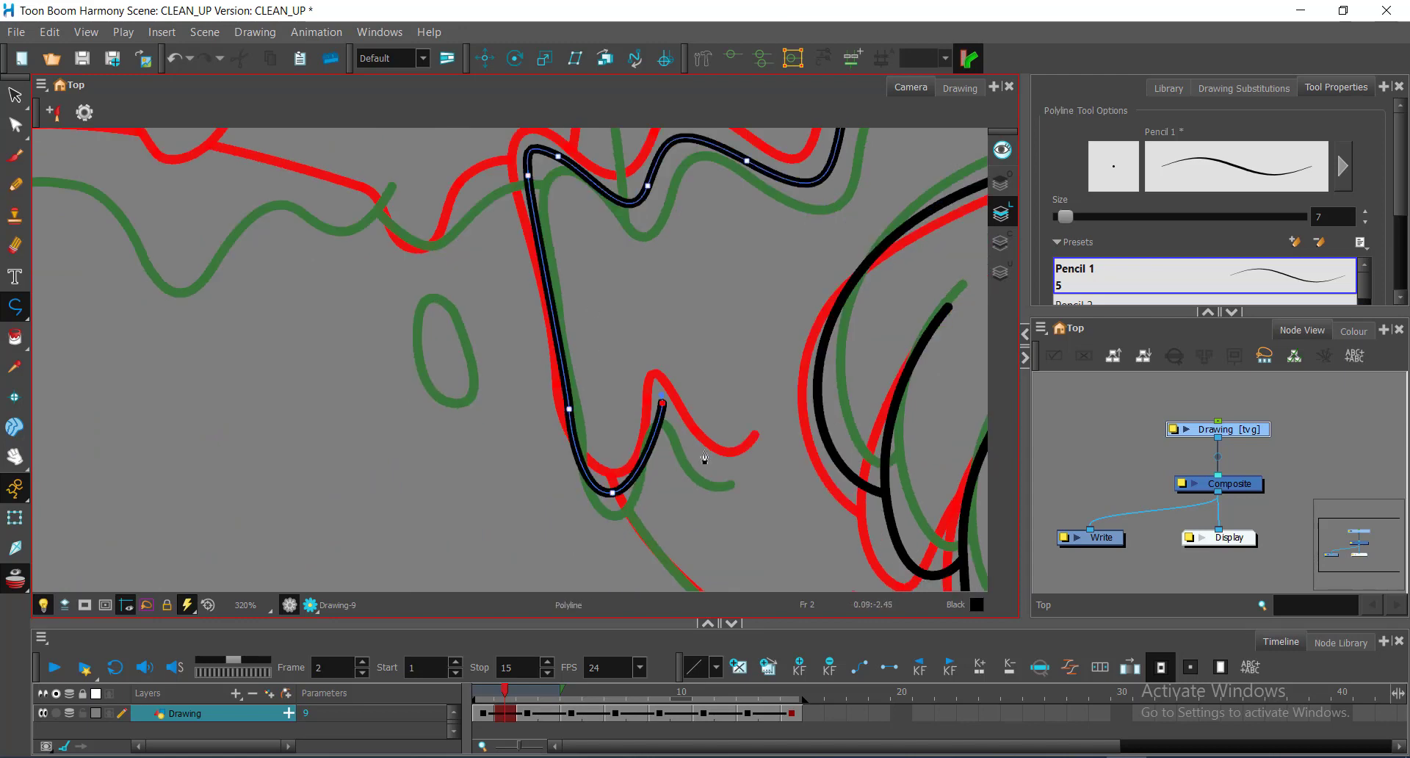
{"action": "left_click_drag", "start_coordinate": [712, 468], "coordinate": [757, 470]}
{"action": "left_click", "coordinate": [756, 460]}
Step: Reshape the new stroke's start and bottom-point curves with the Contour Editor
{"action": "key", "text": "alt+q"}
{"action": "left_click_drag", "start_coordinate": [411, 147], "coordinate": [727, 470]}
{"action": "left_click_drag", "start_coordinate": [416, 456], "coordinate": [548, 472]}
{"action": "scroll", "coordinate": [546, 470], "scroll_direction": "up", "scroll_amount": 1}
{"action": "left_click", "coordinate": [537, 462]}
{"action": "left_click_drag", "start_coordinate": [394, 429], "coordinate": [403, 431]}
{"action": "left_click_drag", "start_coordinate": [679, 494], "coordinate": [572, 470]}
{"action": "left_click_drag", "start_coordinate": [403, 432], "coordinate": [425, 456]}
{"action": "left_click", "coordinate": [594, 339]}
{"action": "left_click_drag", "start_coordinate": [578, 353], "coordinate": [625, 296]}
Step: Smooth the stroke's zigzag points and round out the third peak
{"action": "left_click", "coordinate": [725, 400]}
{"action": "left_click_drag", "start_coordinate": [792, 264], "coordinate": [526, 280]}
{"action": "left_click", "coordinate": [652, 355]}
{"action": "left_click_drag", "start_coordinate": [679, 373], "coordinate": [675, 377]}
{"action": "left_click", "coordinate": [579, 324]}
{"action": "mouse_move", "coordinate": [731, 246]}
{"action": "left_mouse_down"}
{"action": "mouse_move", "coordinate": [583, 323]}
{"action": "mouse_move", "coordinate": [655, 312]}
{"action": "left_mouse_up"}
{"action": "left_click_drag", "start_coordinate": [780, 441], "coordinate": [610, 308]}
Step: Add a mid-curve point and reshape the lower stroke's handles
{"action": "left_click", "coordinate": [611, 285], "text": "ctrl"}
{"action": "left_click_drag", "start_coordinate": [609, 529], "coordinate": [691, 409]}
{"action": "left_click_drag", "start_coordinate": [677, 496], "coordinate": [682, 512]}
{"action": "left_click", "coordinate": [665, 422]}
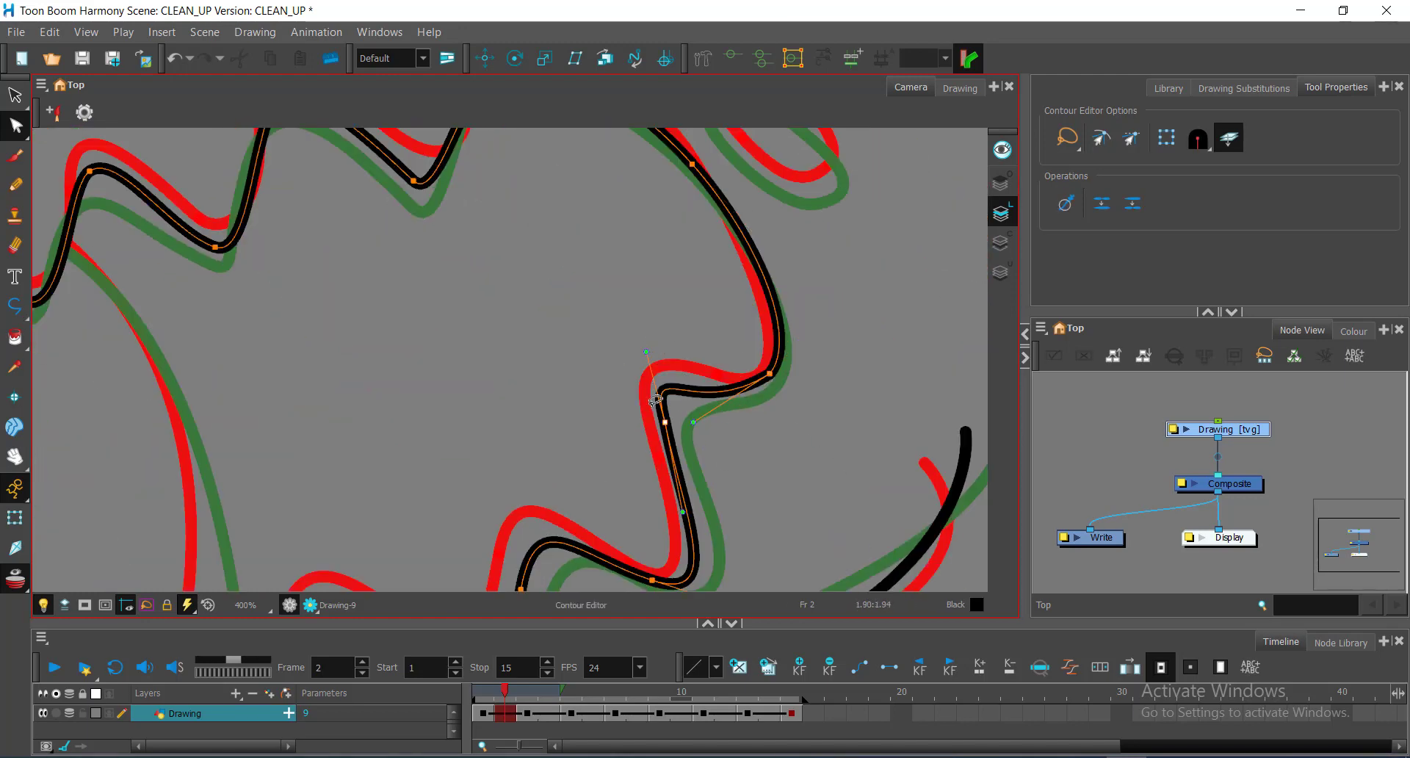
{"action": "mouse_move", "coordinate": [647, 352]}
{"action": "left_mouse_down"}
{"action": "mouse_move", "coordinate": [676, 381]}
{"action": "mouse_move", "coordinate": [669, 361]}
{"action": "left_mouse_up"}
{"action": "left_click_drag", "start_coordinate": [669, 361], "coordinate": [630, 279]}
{"action": "left_click_drag", "start_coordinate": [666, 344], "coordinate": [682, 336]}
{"action": "left_click_drag", "start_coordinate": [647, 434], "coordinate": [644, 395]}
{"action": "left_click_drag", "start_coordinate": [651, 408], "coordinate": [708, 339]}
{"action": "left_click_drag", "start_coordinate": [784, 293], "coordinate": [932, 200]}
Step: Adjust the second peak's point and handles and round off the sharp peak
{"action": "left_click_drag", "start_coordinate": [576, 408], "coordinate": [576, 403]}
{"action": "left_click_drag", "start_coordinate": [487, 346], "coordinate": [486, 343]}
{"action": "left_click_drag", "start_coordinate": [453, 440], "coordinate": [455, 442]}
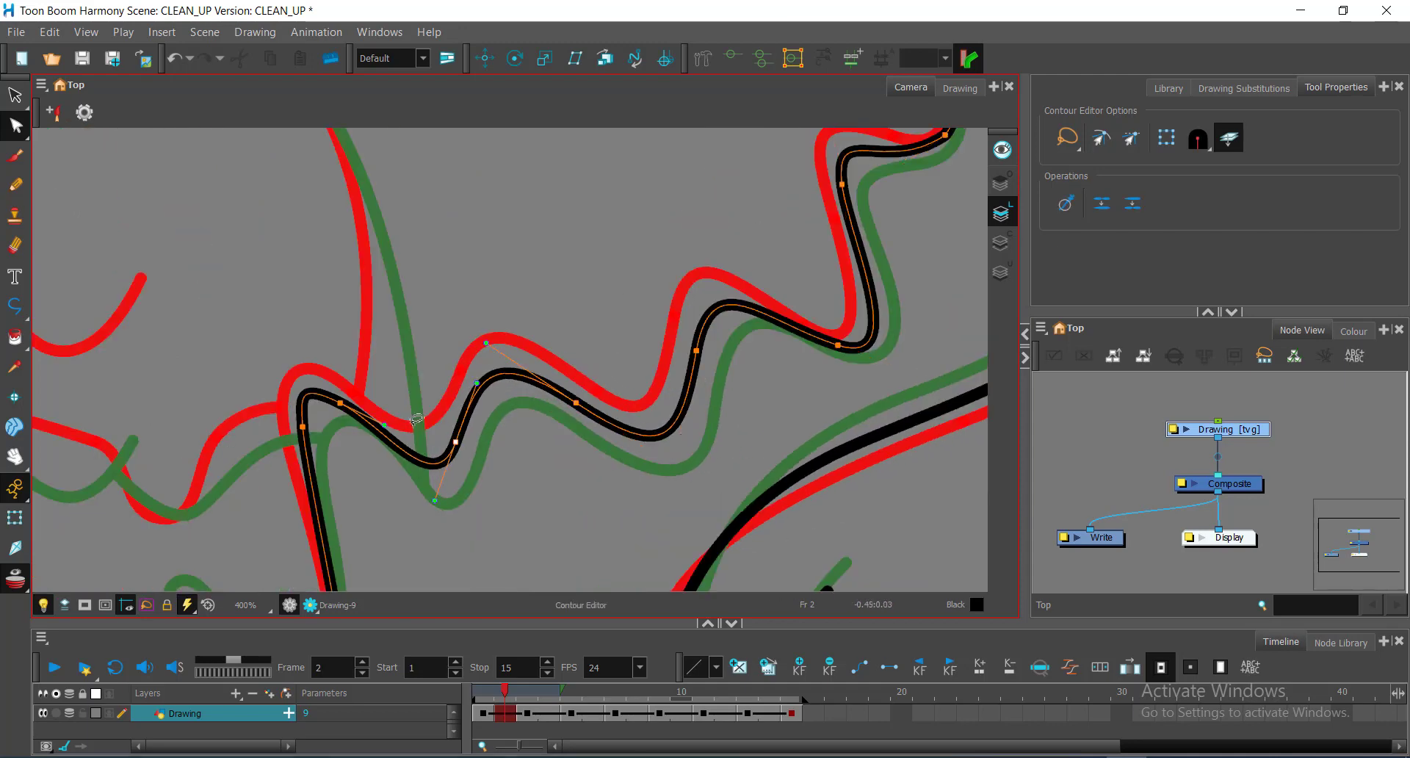
{"action": "left_click_drag", "start_coordinate": [476, 383], "coordinate": [479, 380]}
{"action": "left_click_drag", "start_coordinate": [441, 411], "coordinate": [620, 421]}
{"action": "left_click_drag", "start_coordinate": [520, 413], "coordinate": [518, 408]}
{"action": "left_click_drag", "start_coordinate": [587, 554], "coordinate": [582, 178]}
{"action": "left_click", "coordinate": [646, 344]}
{"action": "left_click", "coordinate": [636, 316]}
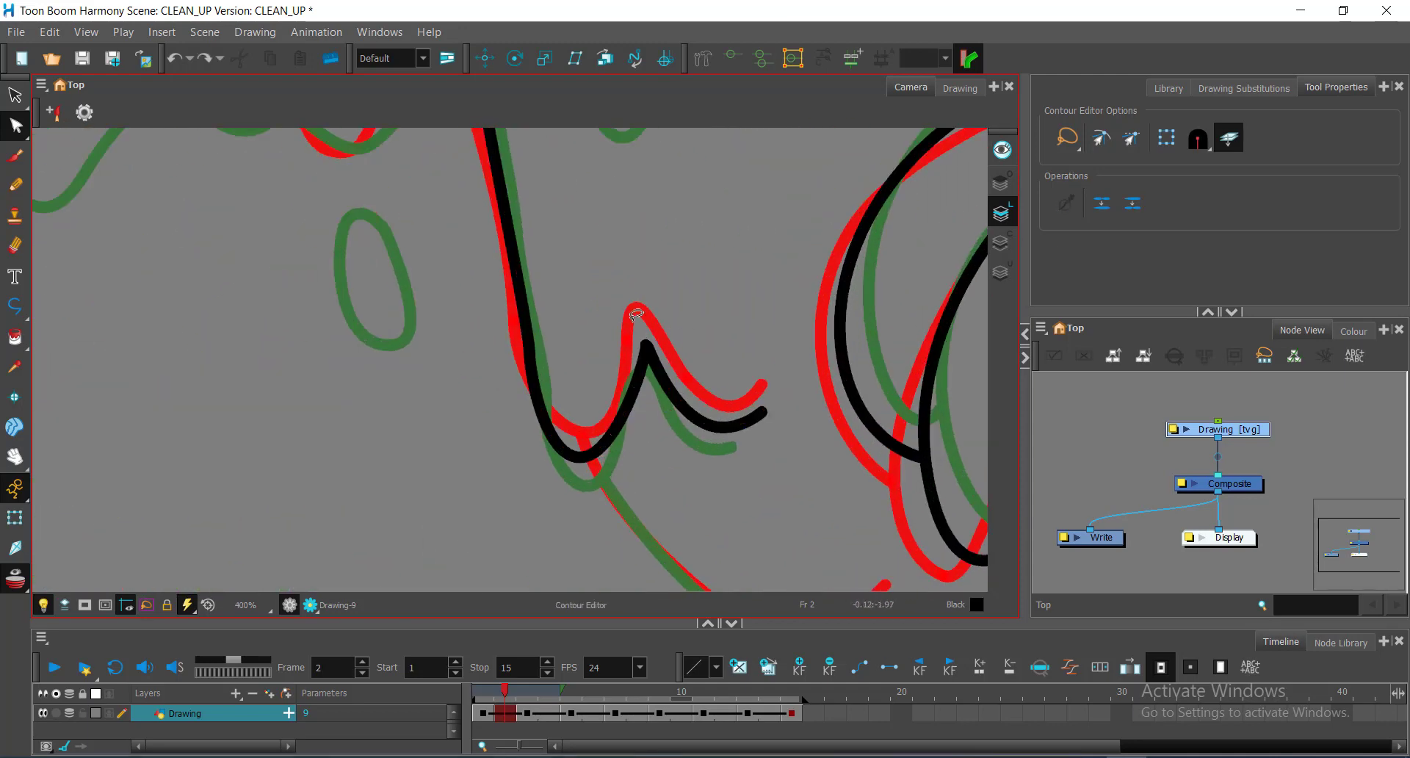
{"action": "left_click_drag", "start_coordinate": [645, 344], "coordinate": [659, 351]}
{"action": "left_click_drag", "start_coordinate": [580, 457], "coordinate": [585, 462]}
Step: Undo the stray short vertical line and the last change to the W-shaped curve
{"action": "key", "text": "alt+backslash"}
{"action": "left_click_drag", "start_coordinate": [739, 358], "coordinate": [734, 470]}
{"action": "key", "text": "alt+q"}
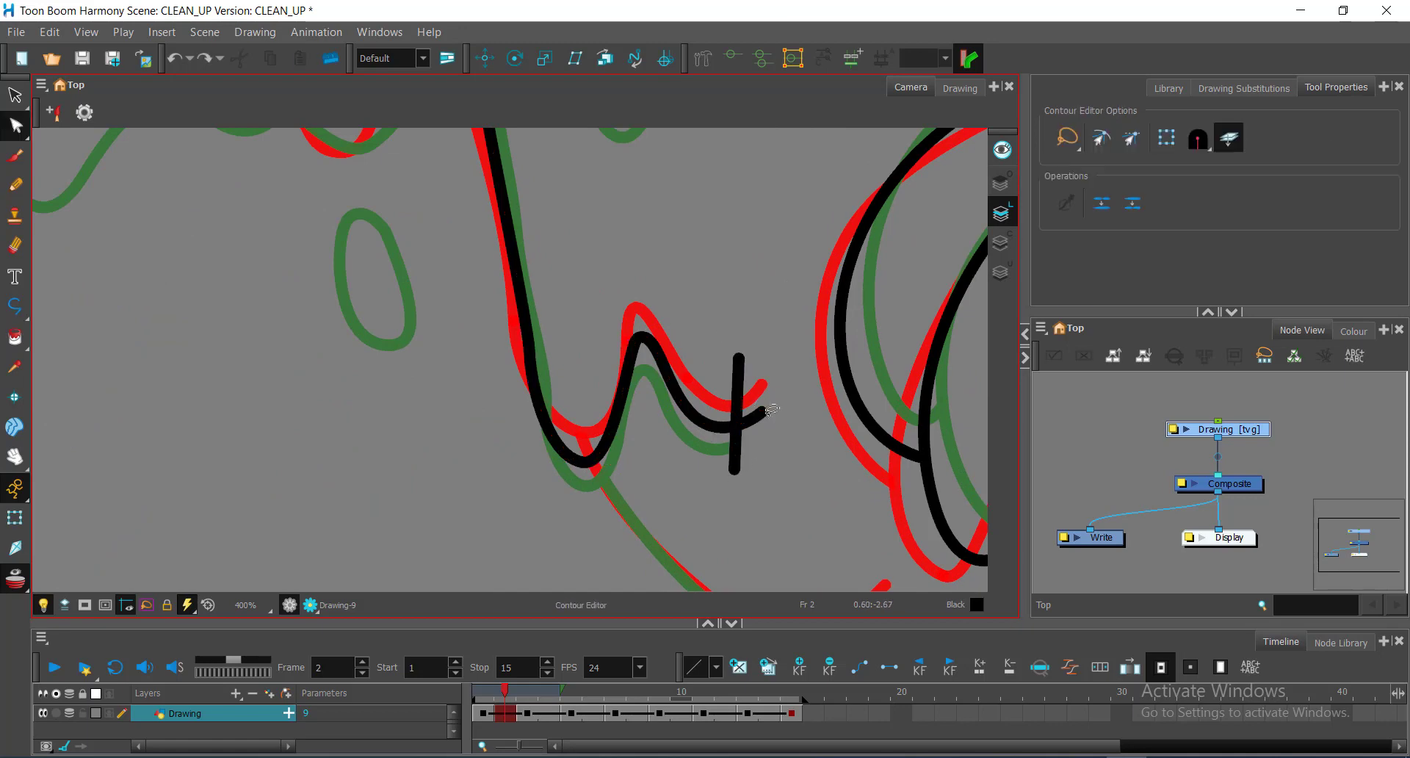
{"action": "key", "text": "ctrl+z"}
{"action": "left_click", "coordinate": [740, 426]}
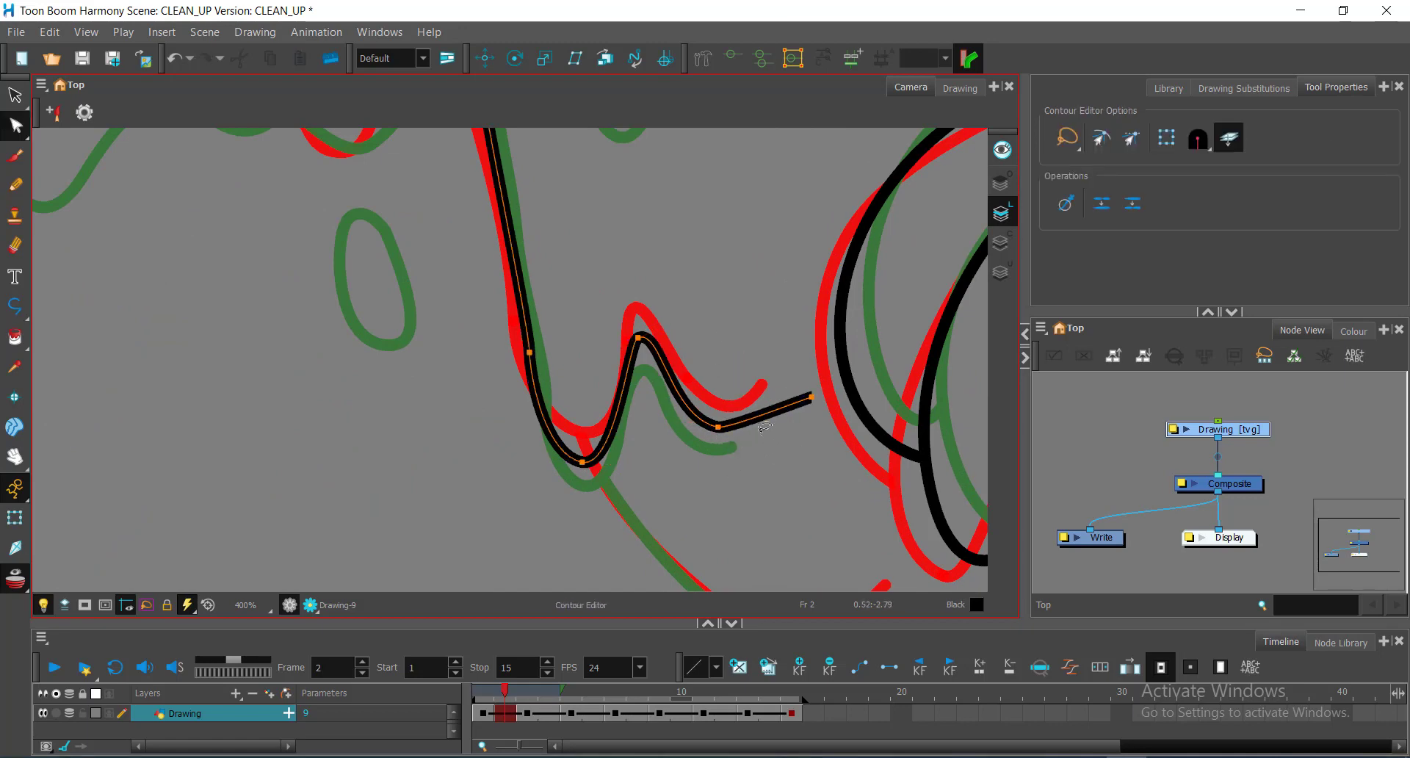
{"action": "key", "text": "alt+backslash"}
{"action": "key", "text": "ctrl+z"}
{"action": "key", "text": "alt+q"}
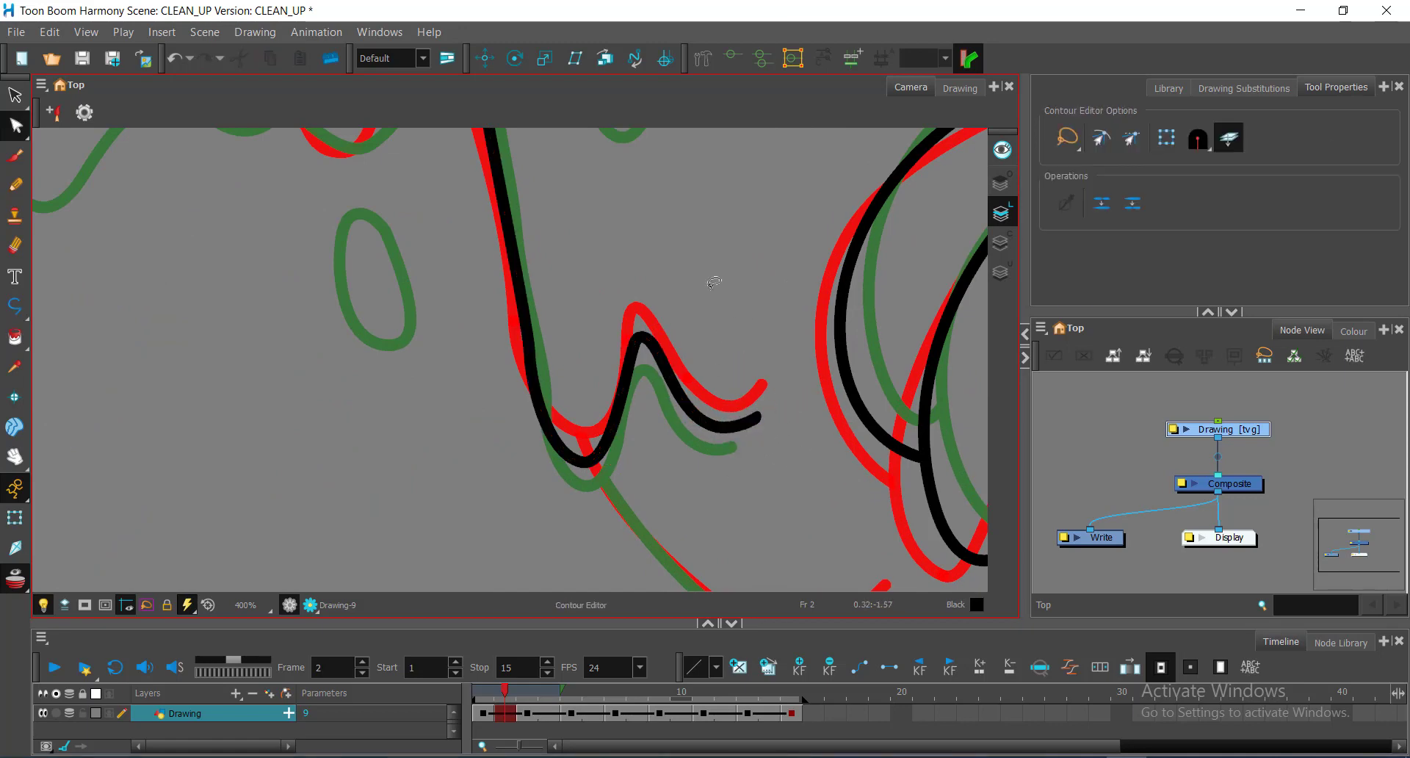
Step: Start the arm outline with a curved black line and adjust its end handle
{"action": "scroll", "coordinate": [714, 282], "scroll_direction": "down", "scroll_amount": 2}
{"action": "left_click_drag", "start_coordinate": [661, 191], "coordinate": [832, 562]}
{"action": "key", "text": "alt+backslash"}
{"action": "left_click_drag", "start_coordinate": [676, 247], "coordinate": [777, 545]}
{"action": "key", "text": "alt+q"}
{"action": "left_click", "coordinate": [777, 544]}
{"action": "mouse_move", "coordinate": [836, 343]}
{"action": "left_mouse_down"}
{"action": "mouse_move", "coordinate": [804, 210]}
{"action": "mouse_move", "coordinate": [881, 435]}
{"action": "left_mouse_up"}
{"action": "key", "text": "alt+underscore"}
{"action": "scroll", "coordinate": [683, 399], "scroll_direction": "down", "scroll_amount": 2}
{"action": "left_click_drag", "start_coordinate": [536, 350], "coordinate": [660, 401]}
{"action": "scroll", "coordinate": [660, 401], "scroll_direction": "up", "scroll_amount": 2}
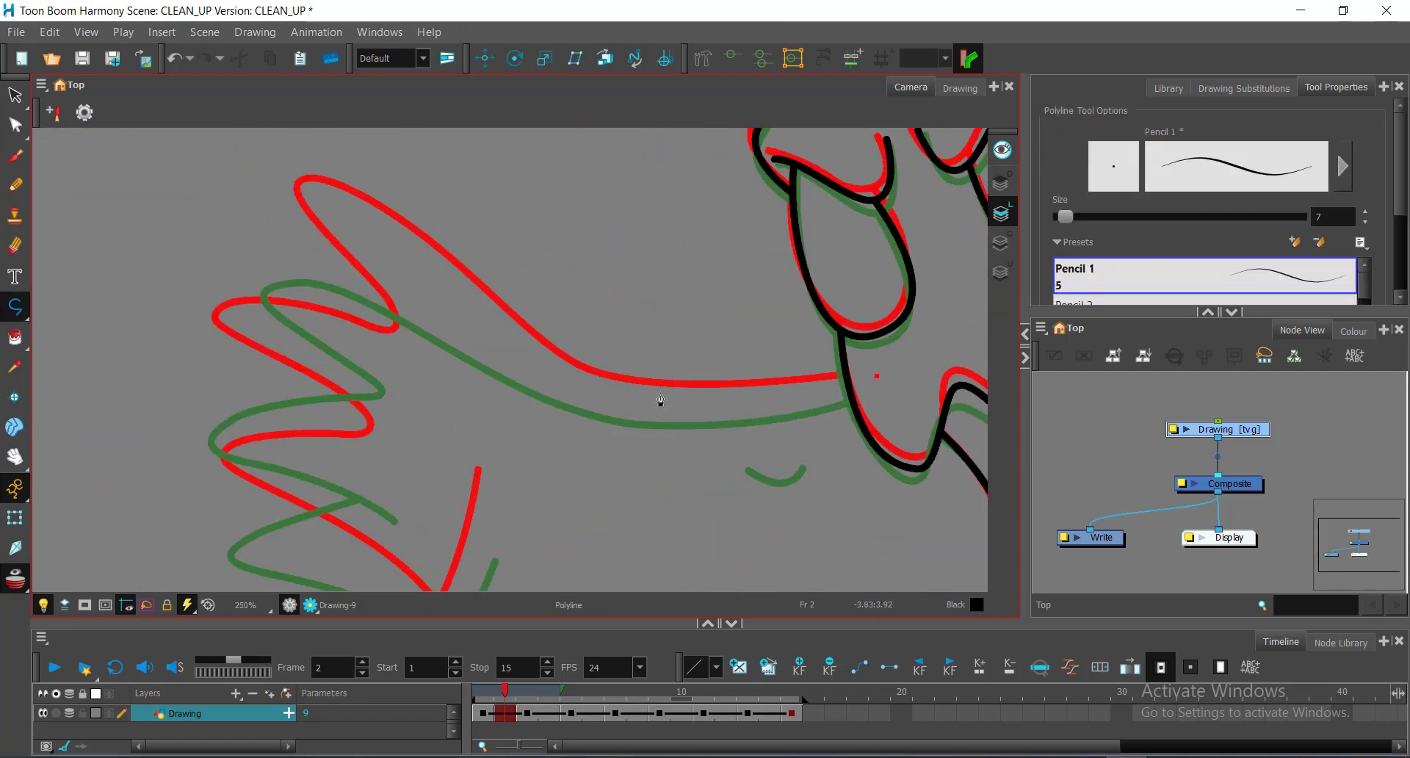
Step: Trace the arm's lower edge as a black polyline and reshape its curve to the outline
{"action": "left_click", "coordinate": [366, 231]}
{"action": "left_click_drag", "start_coordinate": [279, 208], "coordinate": [312, 308]}
{"action": "left_click", "coordinate": [432, 405]}
{"action": "scroll", "coordinate": [533, 300], "scroll_direction": "up", "scroll_amount": 1}
{"action": "key", "text": "alt+q"}
{"action": "left_click_drag", "start_coordinate": [369, 237], "coordinate": [528, 312]}
{"action": "left_click_drag", "start_coordinate": [551, 343], "coordinate": [289, 283]}
{"action": "left_click_drag", "start_coordinate": [470, 383], "coordinate": [468, 398]}
Step: Reshape the finger stroke's contour, shaping its upper-left loop and adjusting the right point
{"action": "left_click_drag", "start_coordinate": [564, 301], "coordinate": [779, 291]}
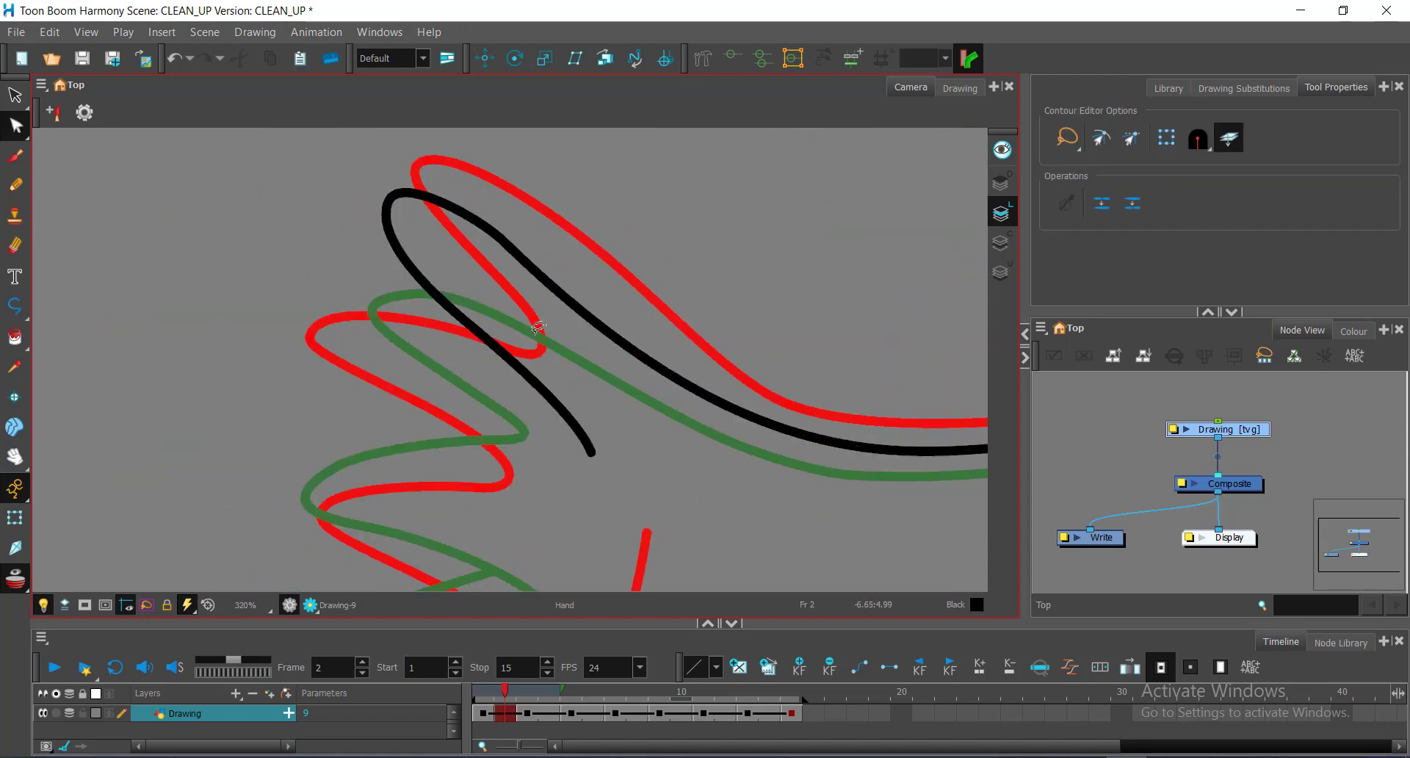
{"action": "left_click_drag", "start_coordinate": [648, 373], "coordinate": [650, 395]}
{"action": "left_click_drag", "start_coordinate": [550, 218], "coordinate": [671, 209]}
{"action": "left_click_drag", "start_coordinate": [503, 188], "coordinate": [499, 210]}
{"action": "left_click_drag", "start_coordinate": [619, 233], "coordinate": [621, 241]}
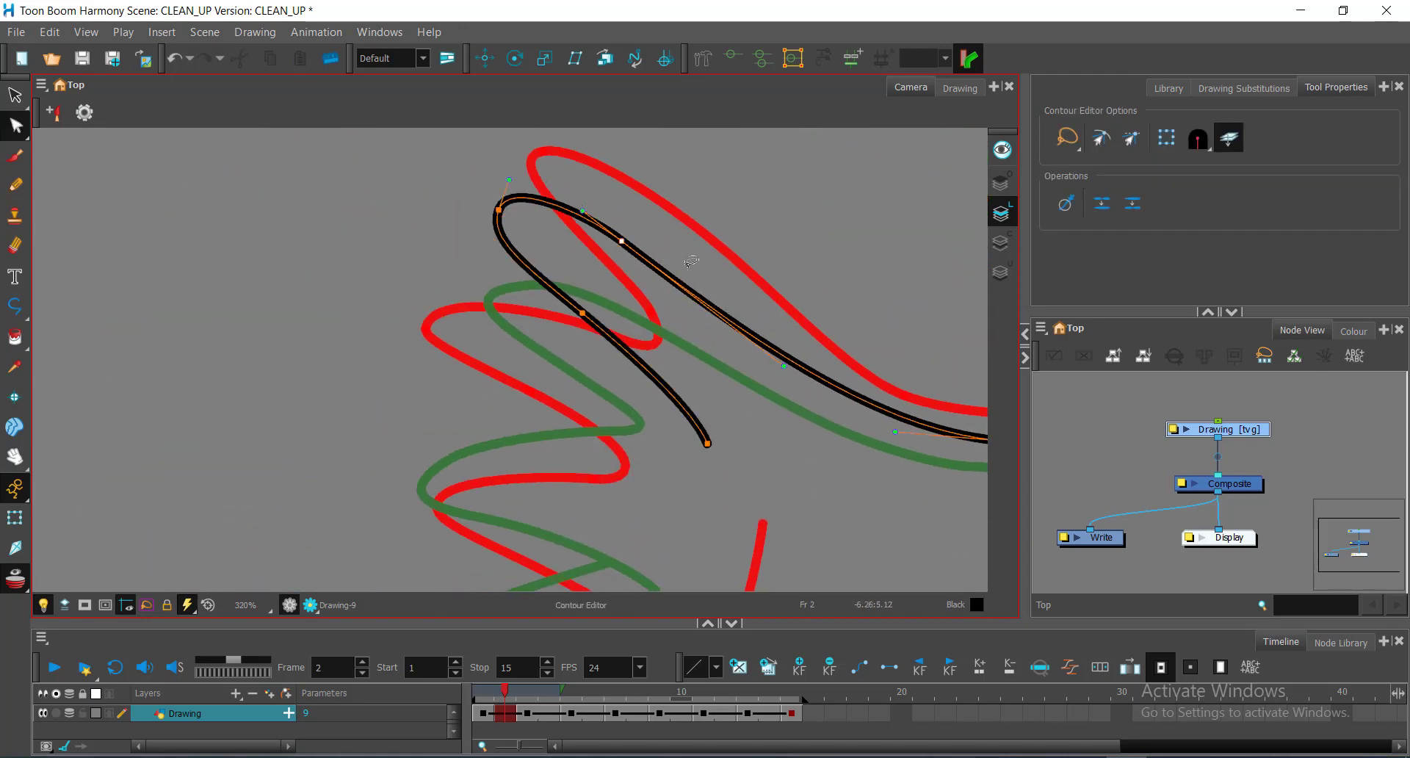
{"action": "left_click_drag", "start_coordinate": [684, 406], "coordinate": [782, 412]}
{"action": "left_click_drag", "start_coordinate": [596, 216], "coordinate": [584, 222]}
{"action": "left_click_drag", "start_coordinate": [564, 202], "coordinate": [562, 211]}
{"action": "left_click_drag", "start_coordinate": [731, 280], "coordinate": [725, 229]}
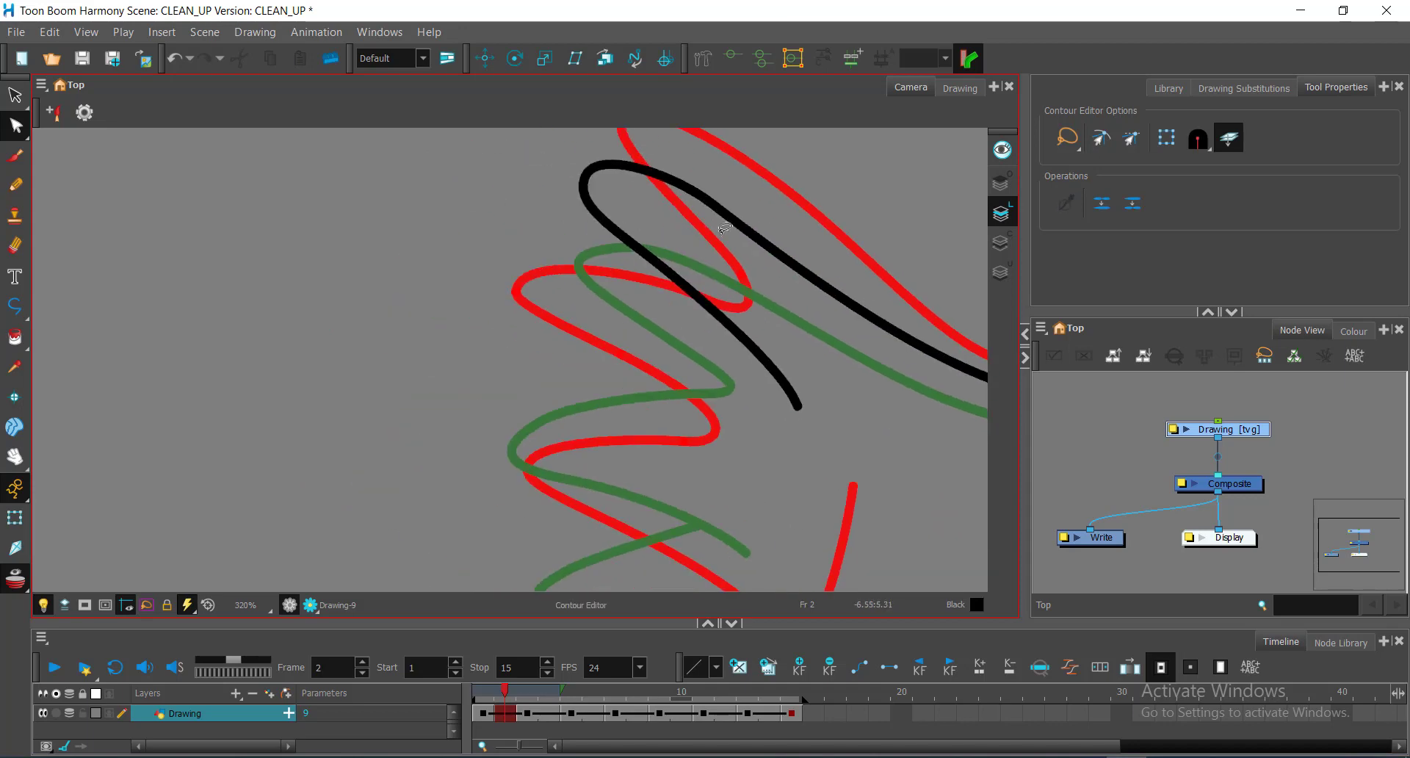
Step: Trace the next finger's curve as a black polyline stroke
{"action": "key", "text": "alt+shift+p"}
{"action": "left_click_drag", "start_coordinate": [649, 316], "coordinate": [706, 314]}
{"action": "key", "text": "alt+q"}
{"action": "key", "text": "alt+underscore"}
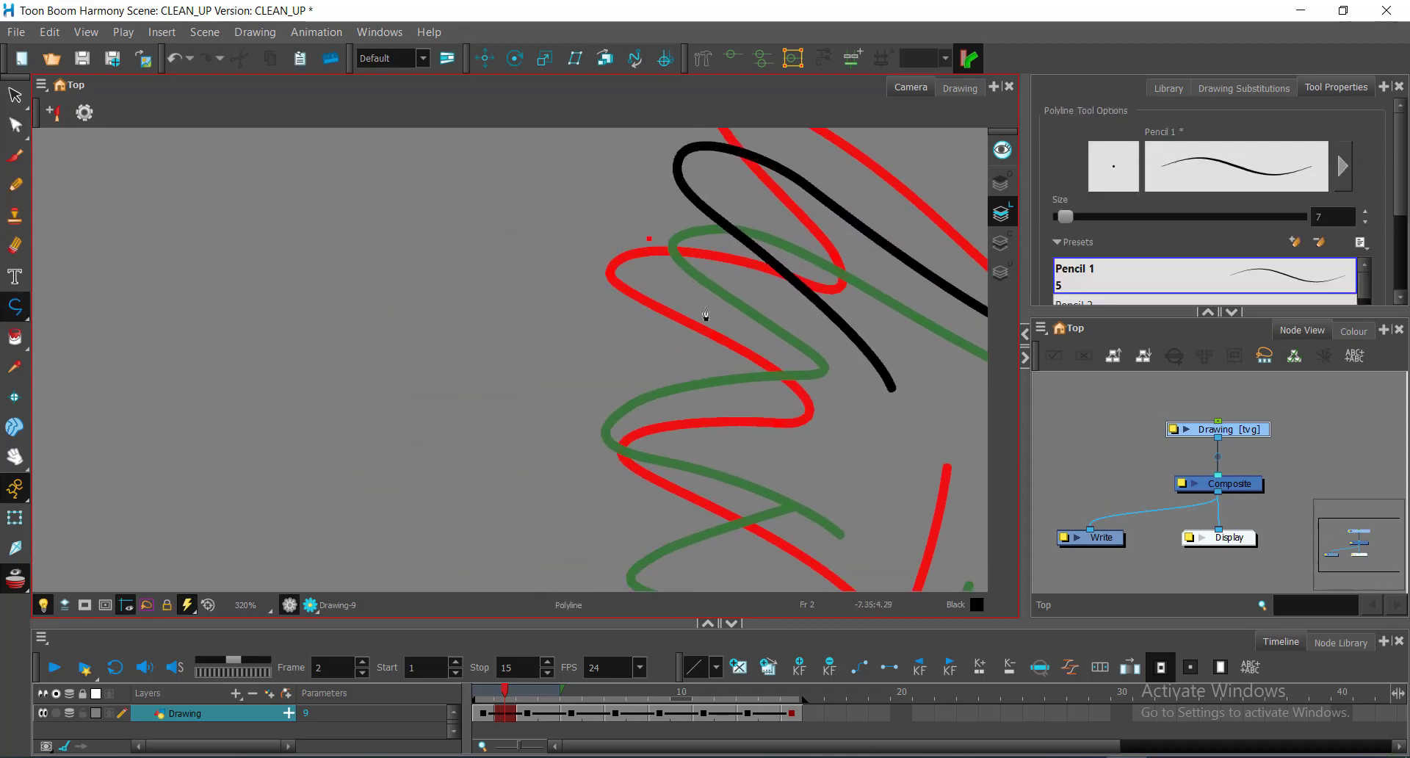
{"action": "left_click_drag", "start_coordinate": [633, 481], "coordinate": [635, 484]}
{"action": "left_click_drag", "start_coordinate": [762, 496], "coordinate": [633, 349]}
{"action": "left_click", "coordinate": [694, 395]}
Step: Delete the short black finger stroke and move the other finger stroke down into place
{"action": "key", "text": "alt+q"}
{"action": "key", "text": "space"}
{"action": "left_click_drag", "start_coordinate": [694, 392], "coordinate": [766, 452]}
{"action": "scroll", "coordinate": [765, 451], "scroll_direction": "down", "scroll_amount": 1}
{"action": "key", "text": "alt+s"}
{"action": "left_click", "coordinate": [746, 336]}
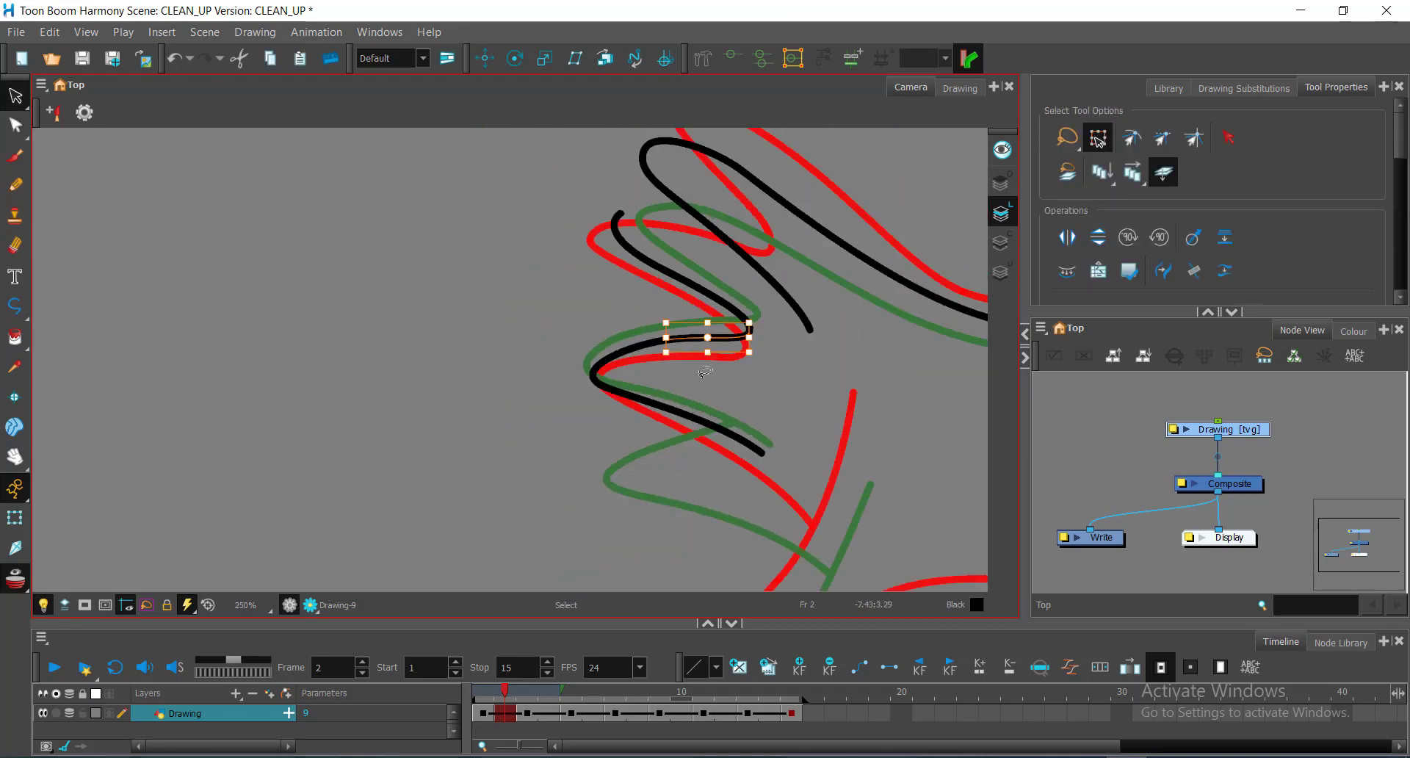
{"action": "key", "text": "Delete"}
{"action": "mouse_move", "coordinate": [812, 491]}
{"action": "left_mouse_down"}
{"action": "mouse_move", "coordinate": [685, 346]}
{"action": "mouse_move", "coordinate": [770, 532]}
{"action": "left_mouse_up"}
{"action": "mouse_move", "coordinate": [672, 341]}
{"action": "left_mouse_down"}
{"action": "mouse_move", "coordinate": [667, 396]}
{"action": "mouse_move", "coordinate": [653, 388]}
{"action": "left_mouse_up"}
{"action": "left_click_drag", "start_coordinate": [653, 387], "coordinate": [659, 387]}
Step: Pull the finger stroke's top end left, add a segment to it, and trim the overhang into a corner
{"action": "key", "text": "alt+q"}
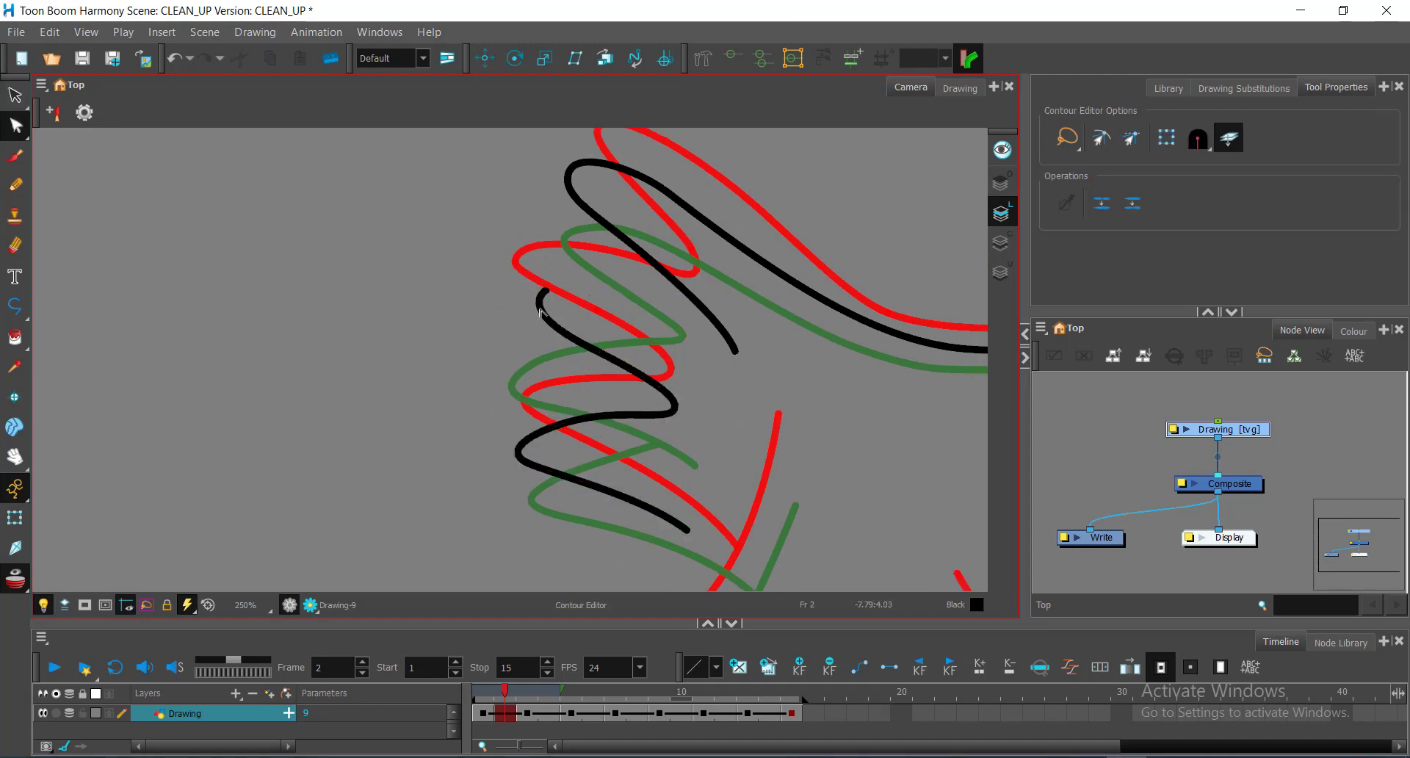
{"action": "left_click", "coordinate": [541, 308]}
{"action": "left_click_drag", "start_coordinate": [545, 291], "coordinate": [499, 309]}
{"action": "key", "text": "alt+underscore"}
{"action": "left_click", "coordinate": [734, 321]}
{"action": "double_click", "coordinate": [501, 310]}
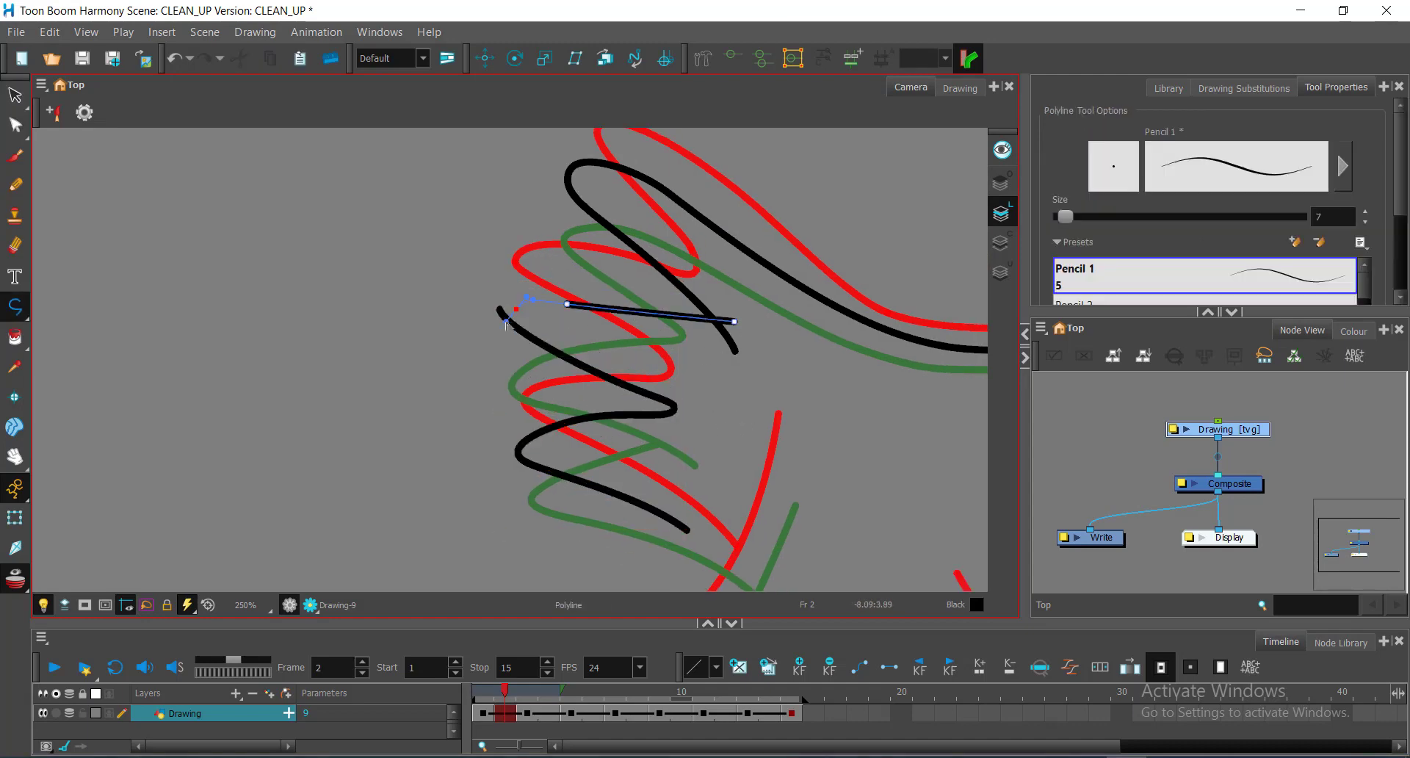
{"action": "key", "text": "alt+q"}
{"action": "key", "text": "alt+t"}
{"action": "left_click_drag", "start_coordinate": [756, 321], "coordinate": [721, 295]}
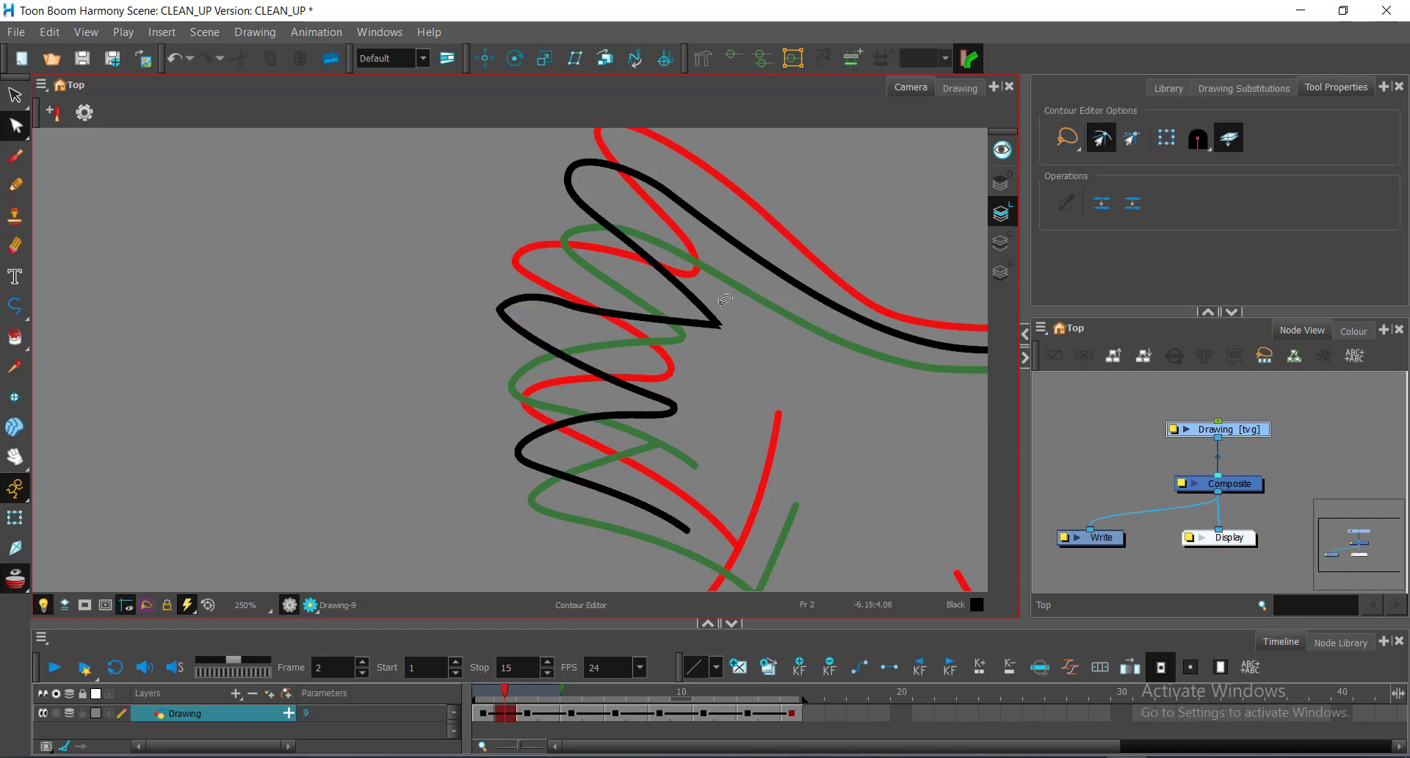
Step: Pull long curve handles from the left point and nudge the right curve point
{"action": "scroll", "coordinate": [653, 491], "scroll_direction": "up", "scroll_amount": 2}
{"action": "left_click", "coordinate": [561, 255]}
{"action": "left_click", "coordinate": [456, 259]}
{"action": "left_click_drag", "start_coordinate": [457, 263], "coordinate": [454, 294]}
{"action": "left_click_drag", "start_coordinate": [535, 318], "coordinate": [598, 317]}
{"action": "scroll", "coordinate": [598, 317], "scroll_direction": "down", "scroll_amount": 1}
{"action": "scroll", "coordinate": [554, 288], "scroll_direction": "up", "scroll_amount": 1}
{"action": "left_click_drag", "start_coordinate": [618, 256], "coordinate": [611, 254]}
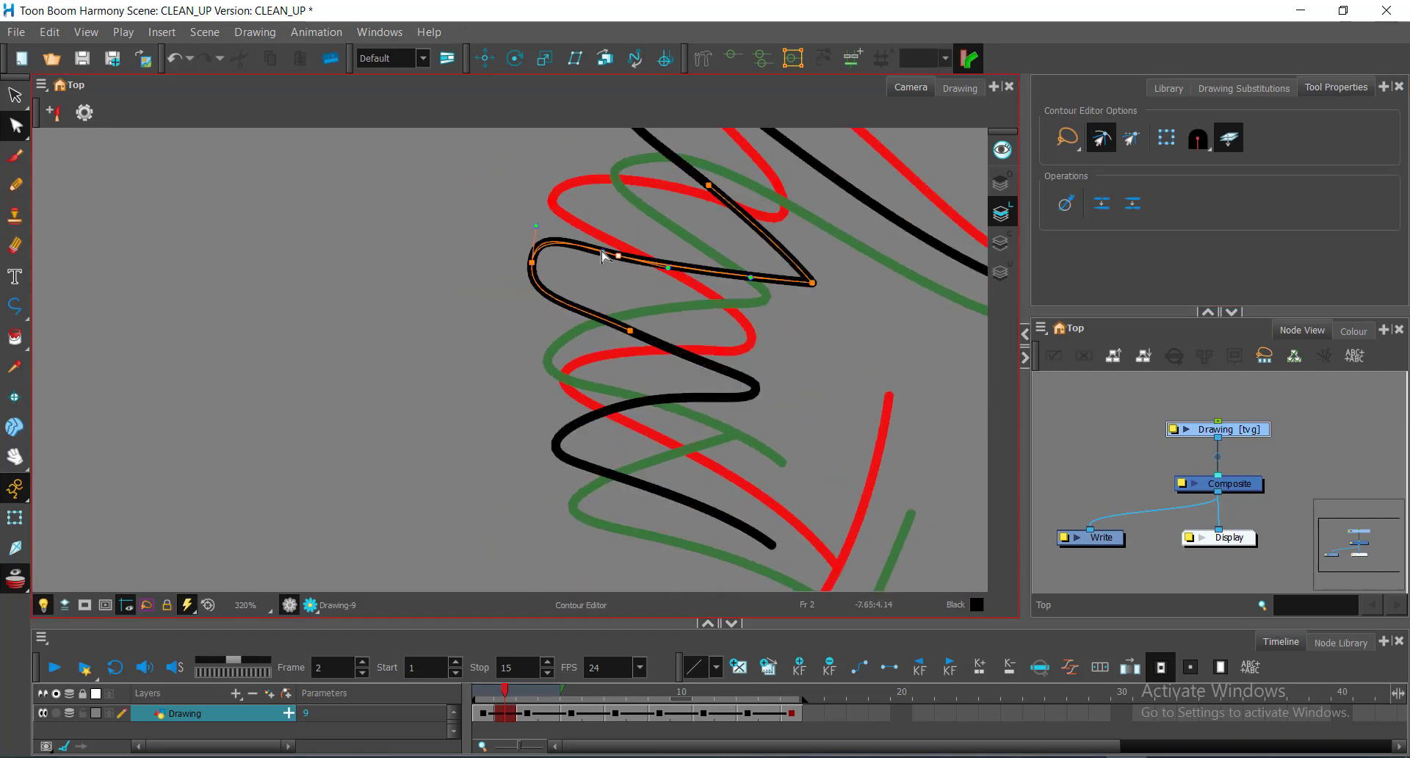
{"action": "left_click", "coordinate": [619, 295]}
{"action": "scroll", "coordinate": [619, 295], "scroll_direction": "down", "scroll_amount": 2}
{"action": "left_click_drag", "start_coordinate": [723, 394], "coordinate": [717, 323]}
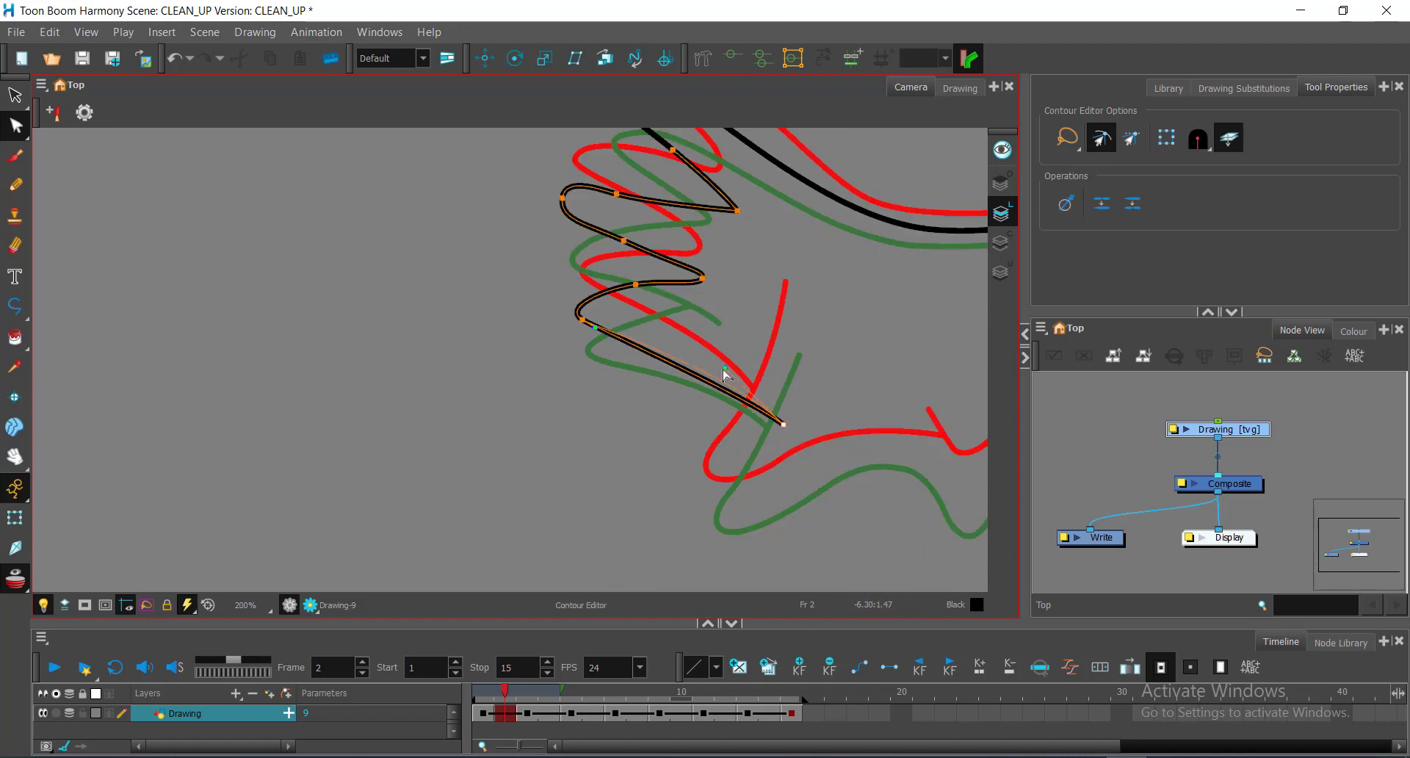
Step: Start the long lower-body black curve, placing curved points along the outline
{"action": "left_click", "coordinate": [843, 367]}
{"action": "key", "text": "alt+underscore"}
{"action": "left_click", "coordinate": [792, 319]}
{"action": "left_click_drag", "start_coordinate": [728, 458], "coordinate": [698, 490]}
{"action": "left_click_drag", "start_coordinate": [751, 512], "coordinate": [813, 500]}
{"action": "left_click_drag", "start_coordinate": [897, 456], "coordinate": [898, 416]}
{"action": "scroll", "coordinate": [780, 394], "scroll_direction": "up", "scroll_amount": 3}
{"action": "mouse_move", "coordinate": [920, 425]}
{"action": "left_mouse_down"}
{"action": "mouse_move", "coordinate": [684, 393]}
{"action": "mouse_move", "coordinate": [747, 401]}
{"action": "left_mouse_up"}
Step: Extend the belly line with more points and adjust its curve handles
{"action": "left_click_drag", "start_coordinate": [808, 330], "coordinate": [639, 322]}
{"action": "left_click", "coordinate": [631, 322]}
{"action": "left_click", "coordinate": [730, 295]}
{"action": "scroll", "coordinate": [648, 355], "scroll_direction": "up", "scroll_amount": 1}
{"action": "key", "text": "alt+q"}
{"action": "left_click", "coordinate": [669, 276]}
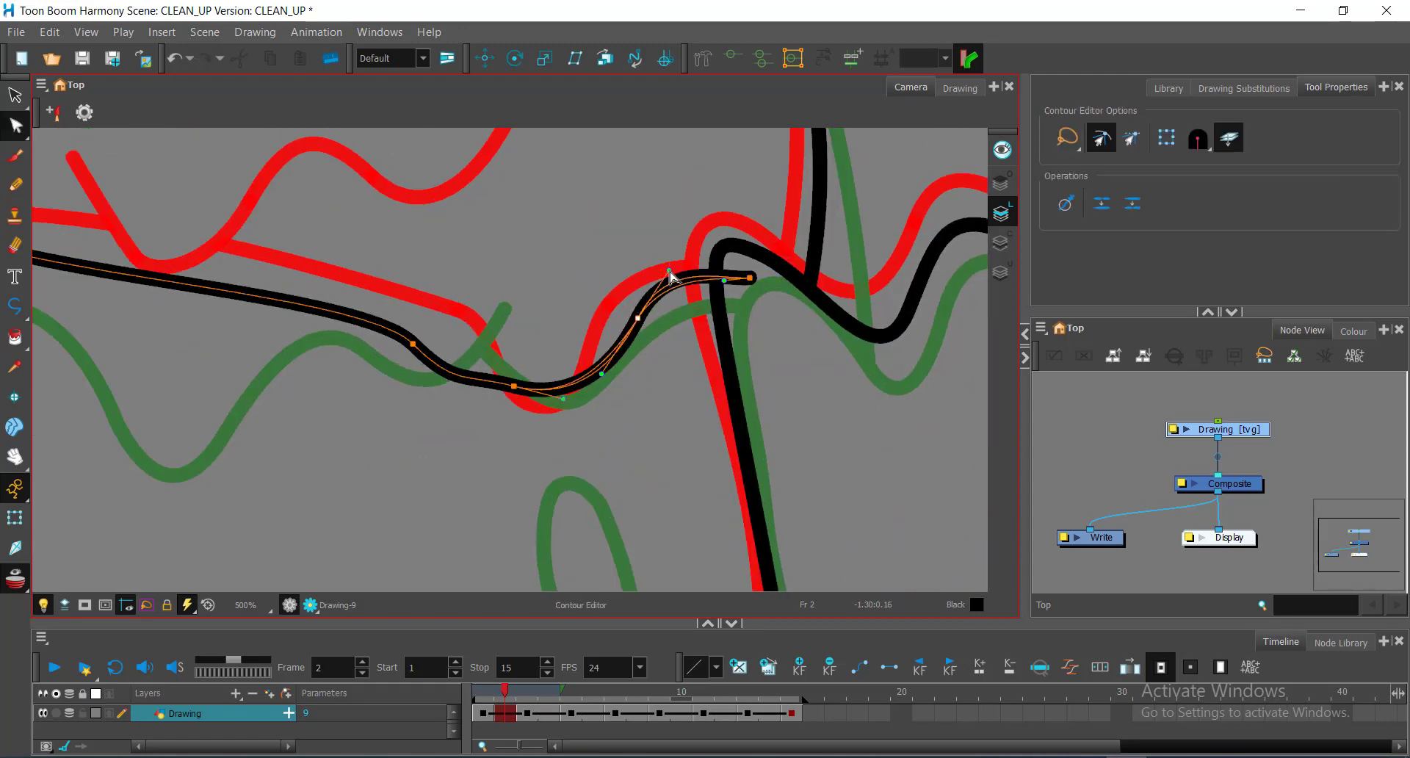
{"action": "left_click", "coordinate": [658, 392]}
{"action": "left_click_drag", "start_coordinate": [661, 394], "coordinate": [669, 379]}
{"action": "left_click", "coordinate": [761, 434]}
{"action": "left_click_drag", "start_coordinate": [819, 452], "coordinate": [828, 415]}
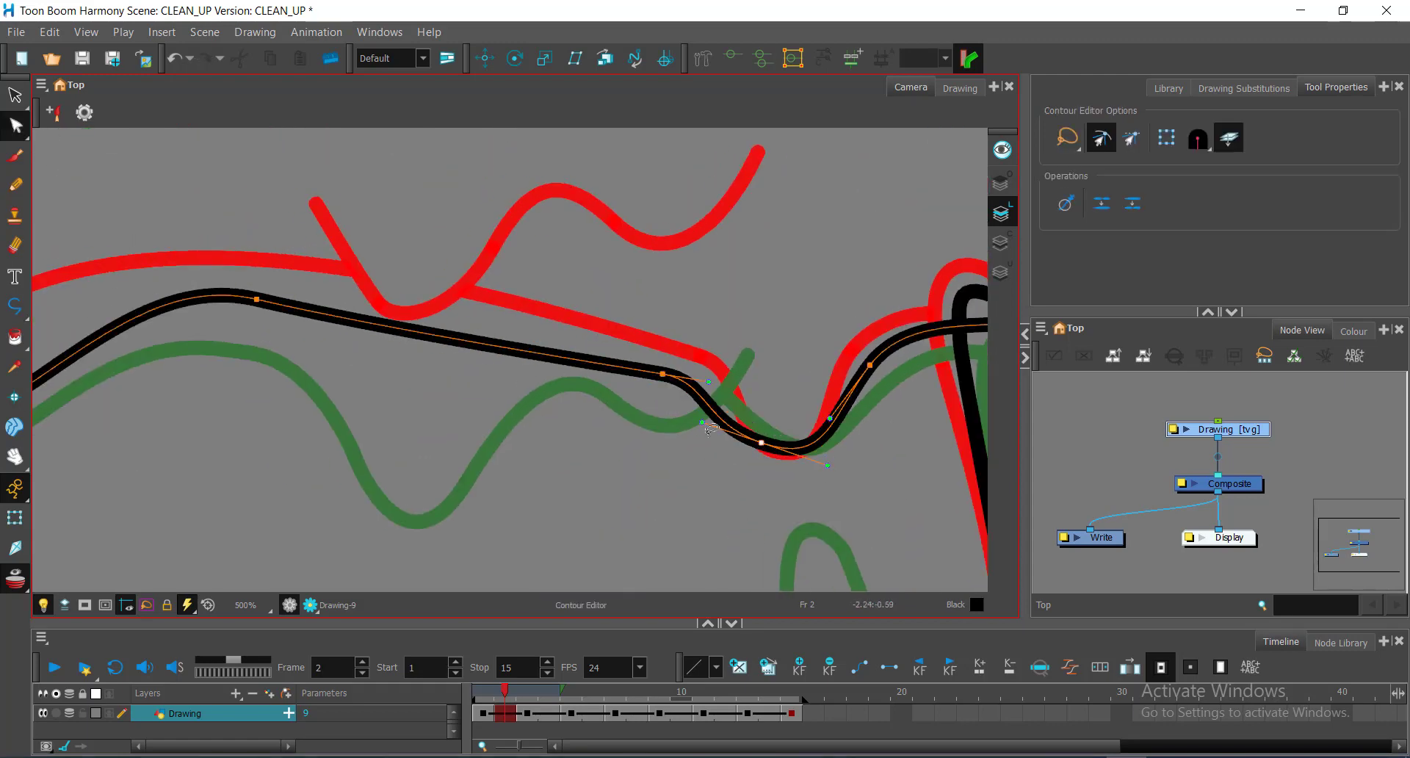
{"action": "left_click_drag", "start_coordinate": [590, 365], "coordinate": [1089, 402]}
Step: Reshape the belly curve's bottom and peak, and pull the overshooting end back to the line
{"action": "left_click", "coordinate": [375, 501]}
{"action": "left_click_drag", "start_coordinate": [507, 464], "coordinate": [512, 454]}
{"action": "left_click_drag", "start_coordinate": [373, 499], "coordinate": [378, 489]}
{"action": "left_click_drag", "start_coordinate": [624, 304], "coordinate": [435, 278]}
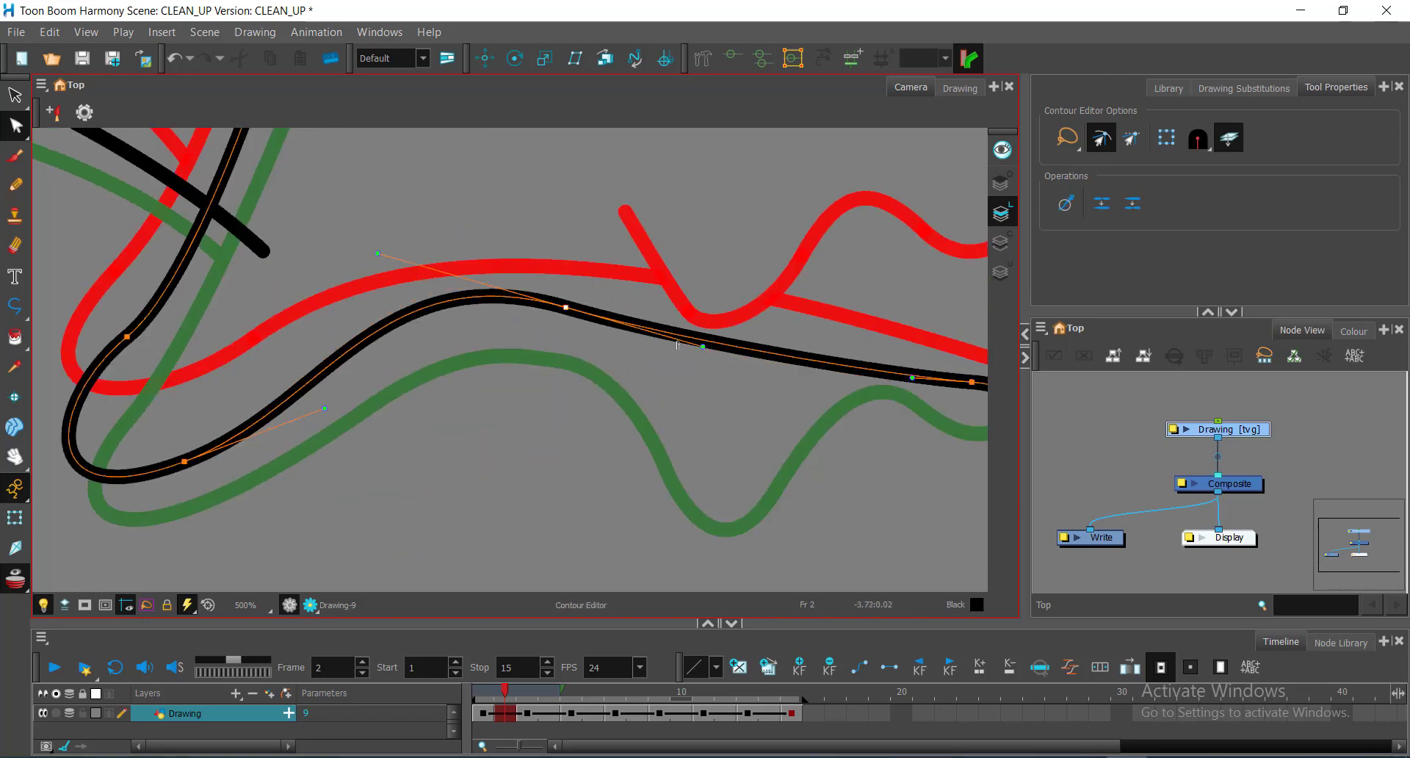
{"action": "left_click_drag", "start_coordinate": [567, 307], "coordinate": [570, 318]}
{"action": "left_click_drag", "start_coordinate": [293, 353], "coordinate": [618, 462]}
{"action": "left_click", "coordinate": [451, 449]}
{"action": "scroll", "coordinate": [404, 315], "scroll_direction": "down", "scroll_amount": 1}
{"action": "mouse_move", "coordinate": [578, 355]}
{"action": "left_mouse_down"}
{"action": "mouse_move", "coordinate": [404, 315]}
{"action": "mouse_move", "coordinate": [370, 287]}
{"action": "left_mouse_up"}
{"action": "left_click", "coordinate": [409, 319]}
{"action": "mouse_move", "coordinate": [569, 249]}
{"action": "left_mouse_down"}
{"action": "mouse_move", "coordinate": [720, 381]}
{"action": "mouse_move", "coordinate": [480, 274]}
{"action": "left_mouse_up"}
{"action": "scroll", "coordinate": [479, 273], "scroll_direction": "down", "scroll_amount": 1}
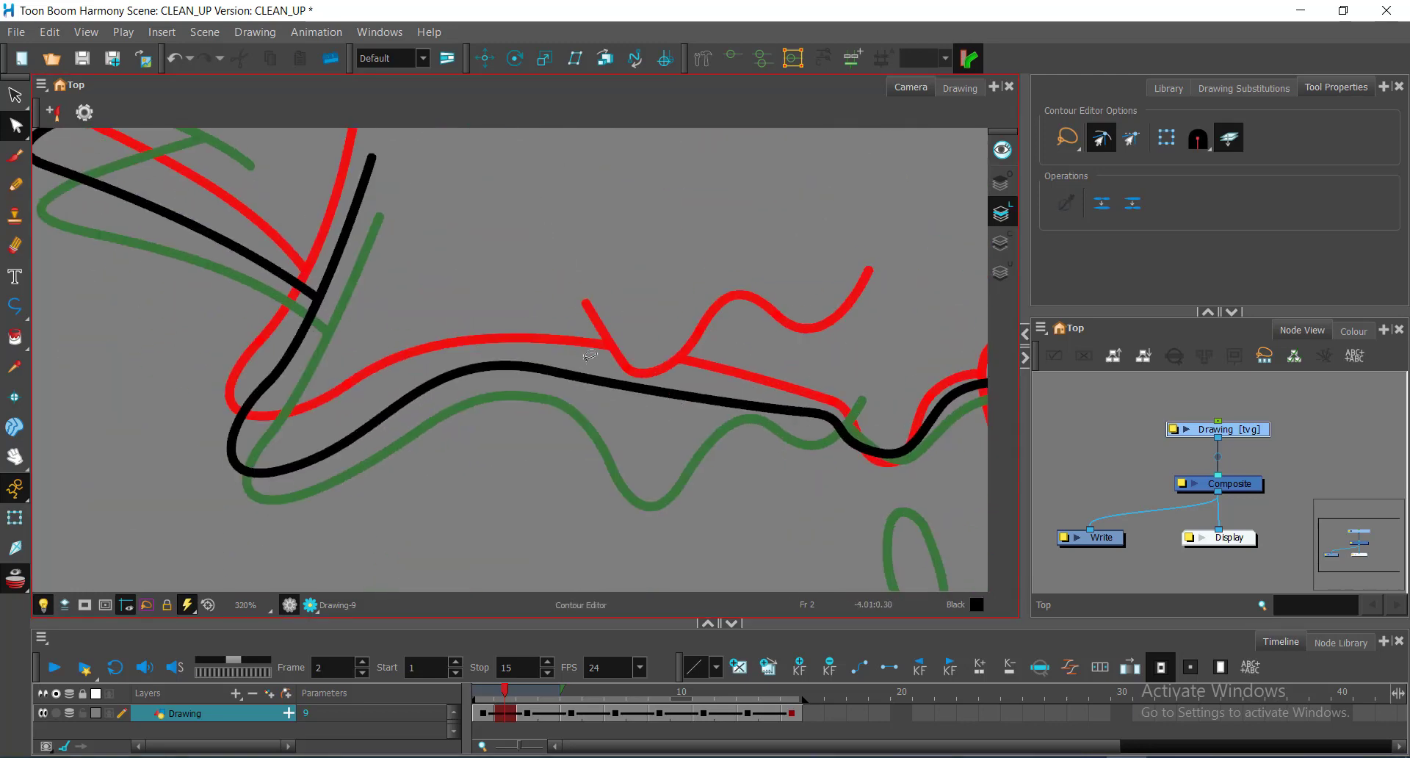
Step: Draw the wavy body stroke and pull in its peak's curve handle
{"action": "key", "text": "alt+underscore"}
{"action": "left_click", "coordinate": [559, 357]}
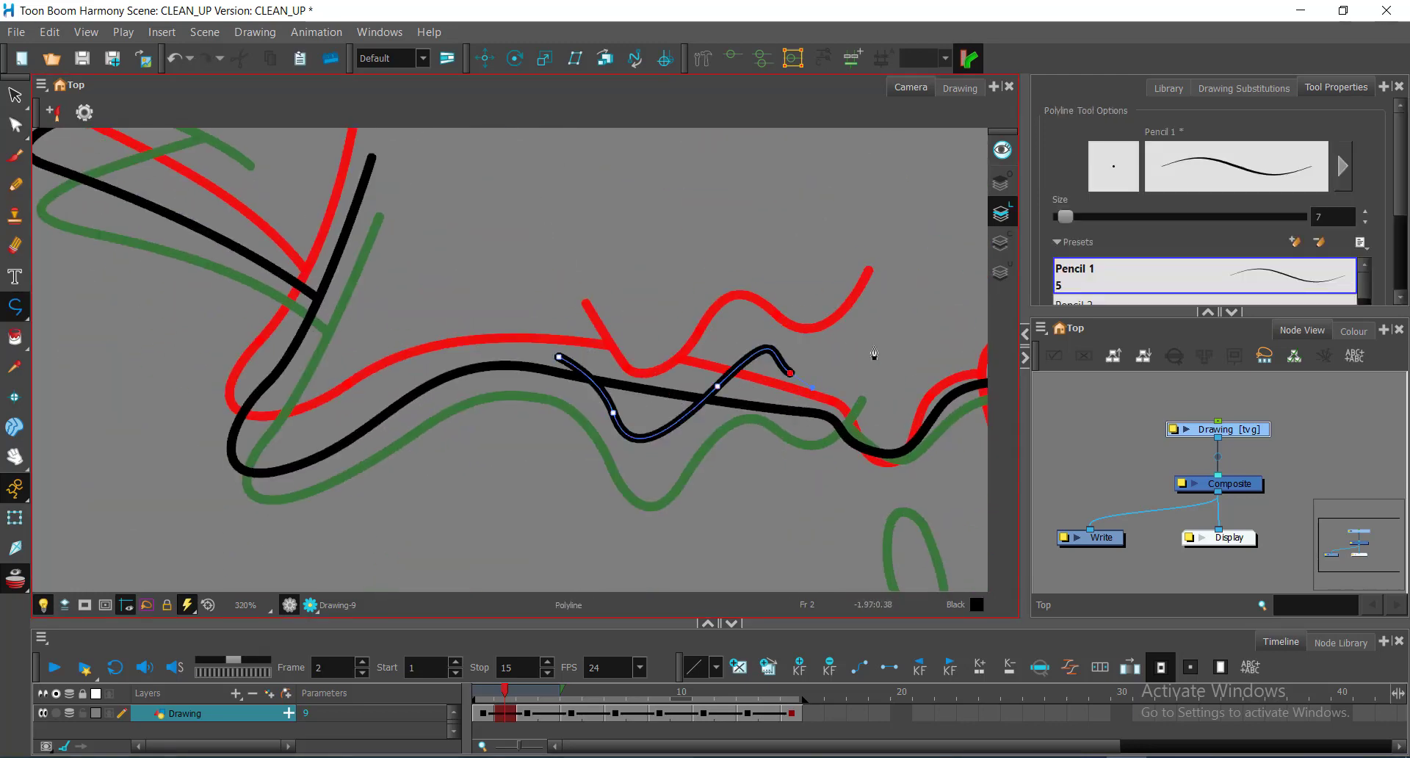
{"action": "left_click_drag", "start_coordinate": [877, 338], "coordinate": [883, 320]}
{"action": "key", "text": "alt+q"}
{"action": "scroll", "coordinate": [769, 385], "scroll_direction": "up", "scroll_amount": 3}
{"action": "left_click", "coordinate": [811, 361]}
{"action": "left_click_drag", "start_coordinate": [779, 251], "coordinate": [752, 284]}
{"action": "scroll", "coordinate": [705, 289], "scroll_direction": "down", "scroll_amount": 7}
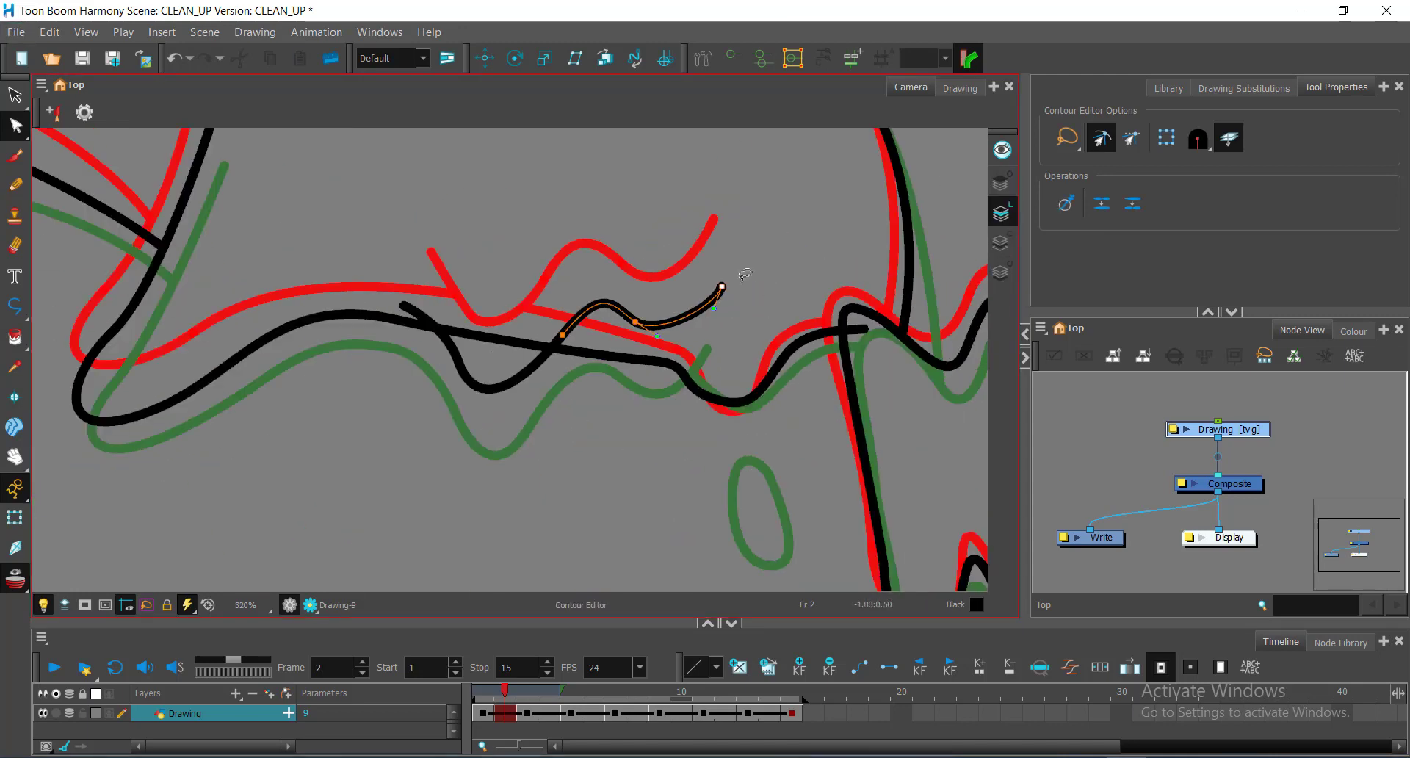
{"action": "scroll", "coordinate": [569, 388], "scroll_direction": "up", "scroll_amount": 4}
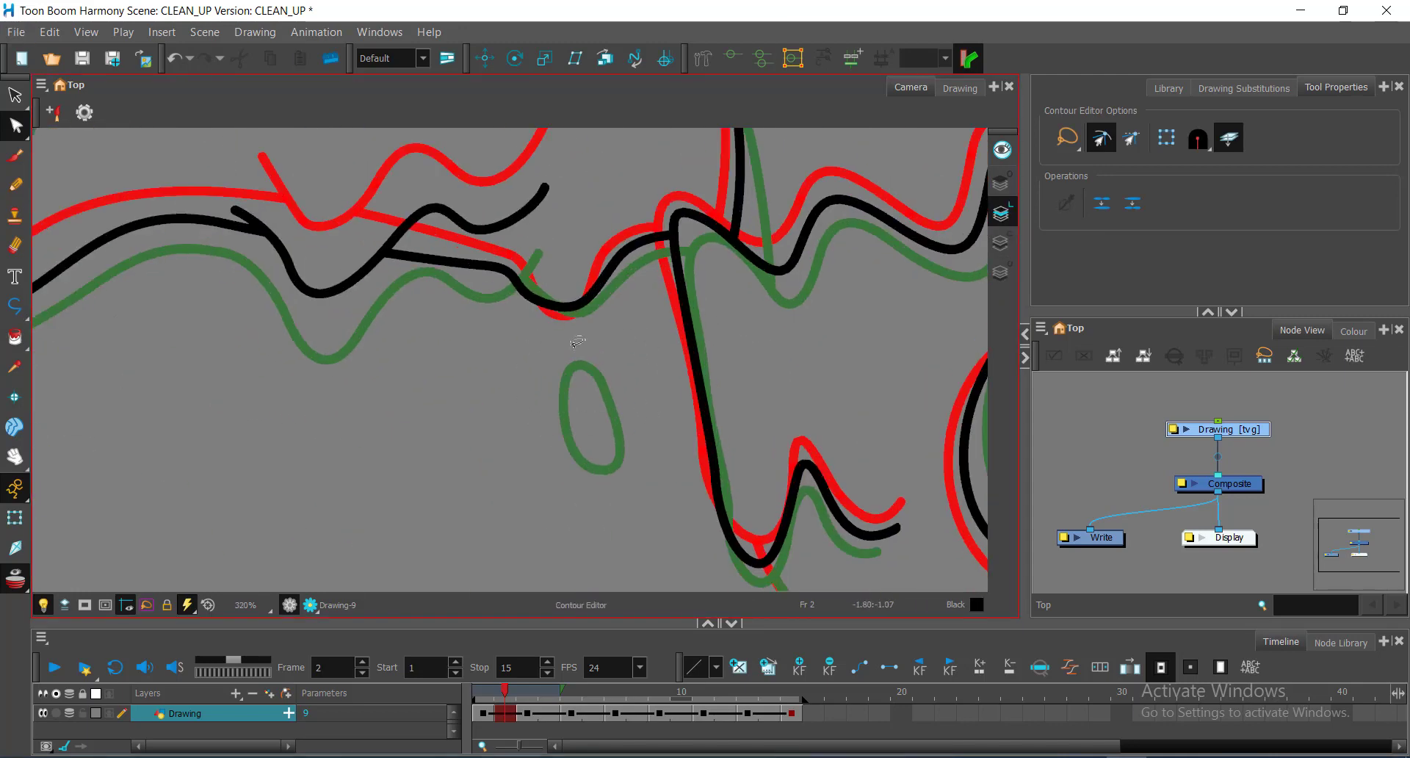
Step: Draw the small closed drip loop and check its bottom point
{"action": "left_click", "coordinate": [15, 307]}
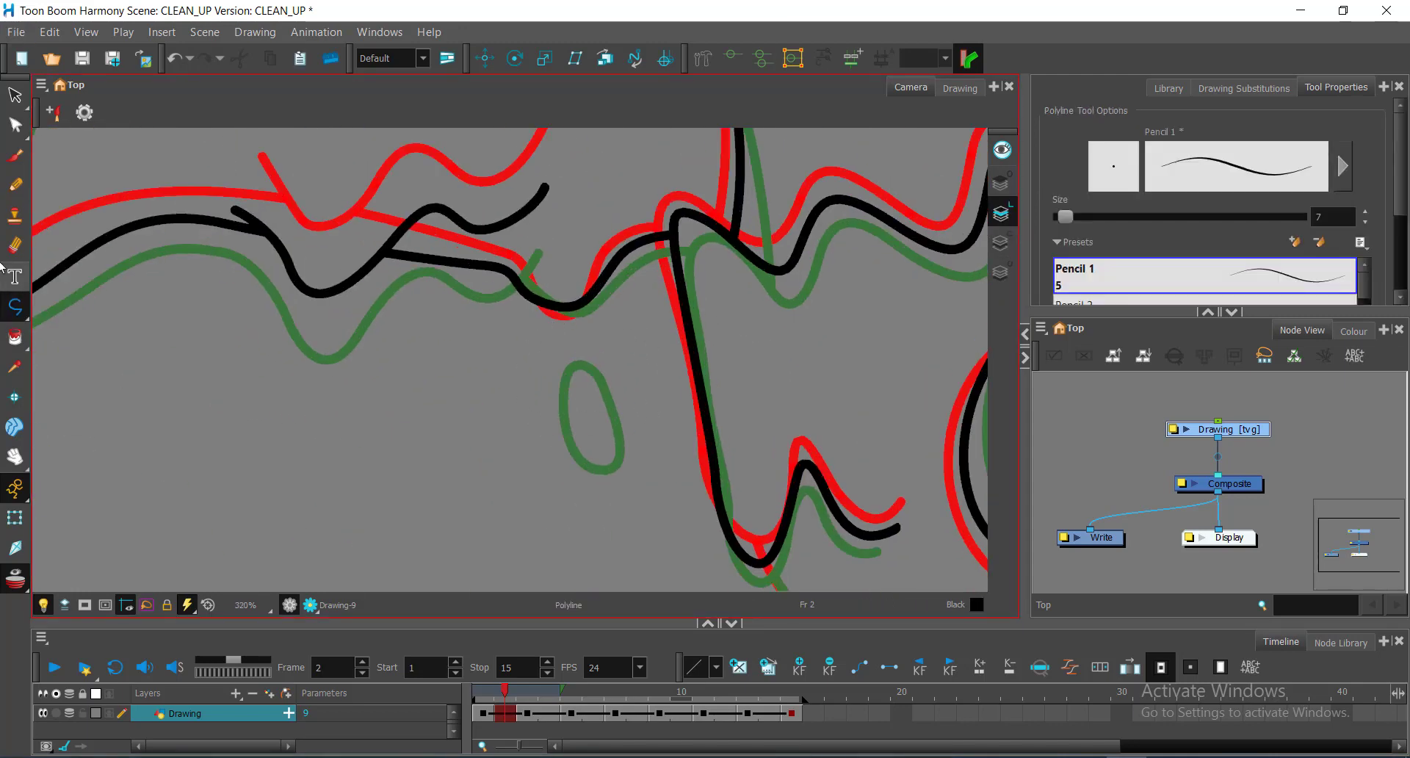
{"action": "left_click", "coordinate": [548, 320]}
{"action": "key", "text": "alt+q"}
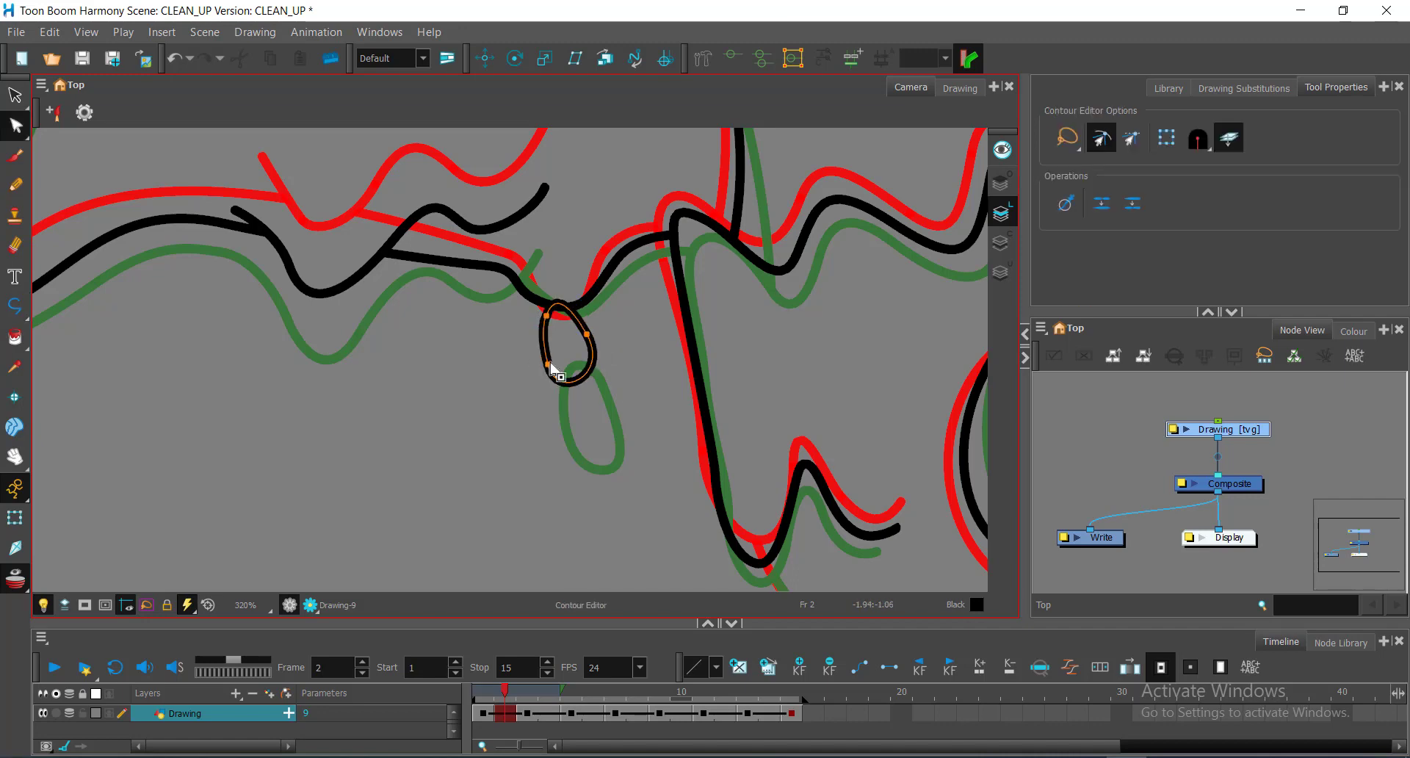
{"action": "scroll", "coordinate": [551, 379], "scroll_direction": "up", "scroll_amount": 3}
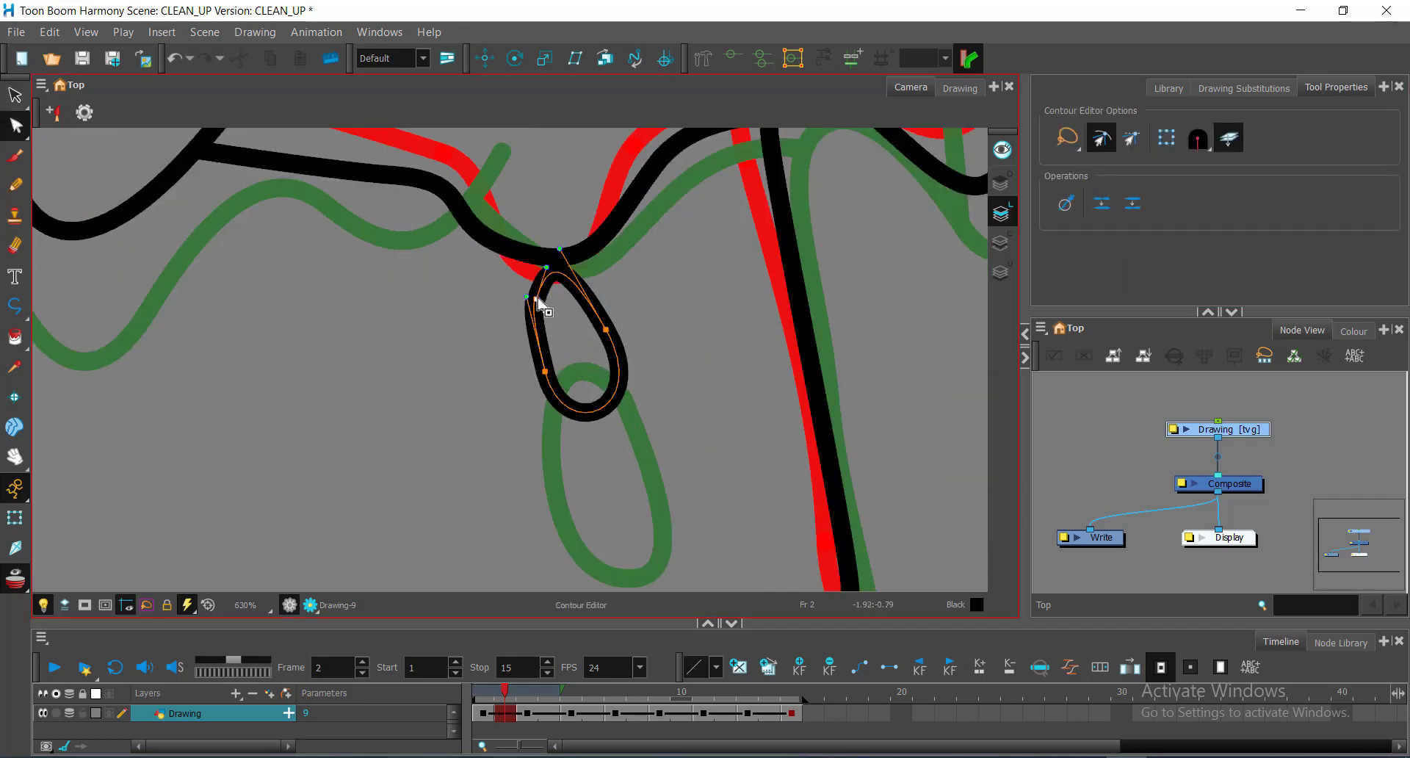
{"action": "left_click", "coordinate": [547, 374]}
{"action": "left_click", "coordinate": [545, 372]}
{"action": "key", "text": "alt+s"}
{"action": "scroll", "coordinate": [646, 341], "scroll_direction": "down", "scroll_amount": 7}
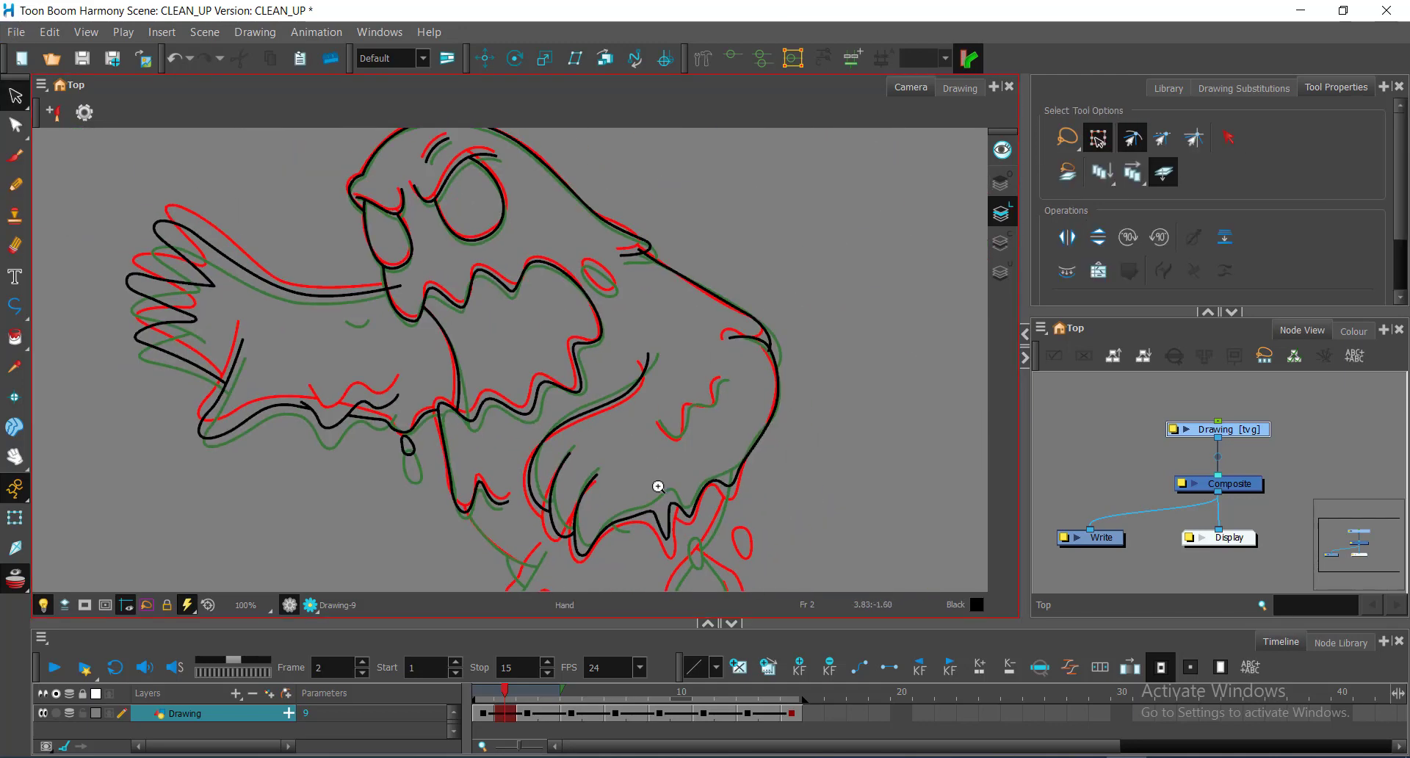
Step: Undo the accidental cut of the body stroke, reselect it and save the scene
{"action": "scroll", "coordinate": [771, 356], "scroll_direction": "up", "scroll_amount": 6}
{"action": "scroll", "coordinate": [726, 302], "scroll_direction": "up", "scroll_amount": 4}
{"action": "mouse_move", "coordinate": [723, 294]}
{"action": "left_mouse_down"}
{"action": "mouse_move", "coordinate": [743, 277]}
{"action": "mouse_move", "coordinate": [761, 476]}
{"action": "left_mouse_up"}
{"action": "key", "text": "ctrl+z"}
{"action": "key", "text": "alt+q"}
{"action": "scroll", "coordinate": [762, 261], "scroll_direction": "down", "scroll_amount": 3}
{"action": "left_click", "coordinate": [727, 412]}
{"action": "scroll", "coordinate": [712, 440], "scroll_direction": "down", "scroll_amount": 4}
{"action": "key", "text": "ctrl+s"}
Step: Draw a new black curve following the red guide down the lower body
{"action": "left_click_drag", "start_coordinate": [595, 487], "coordinate": [813, 196]}
{"action": "scroll", "coordinate": [814, 196], "scroll_direction": "up", "scroll_amount": 2}
{"action": "key", "text": "alt+underscore"}
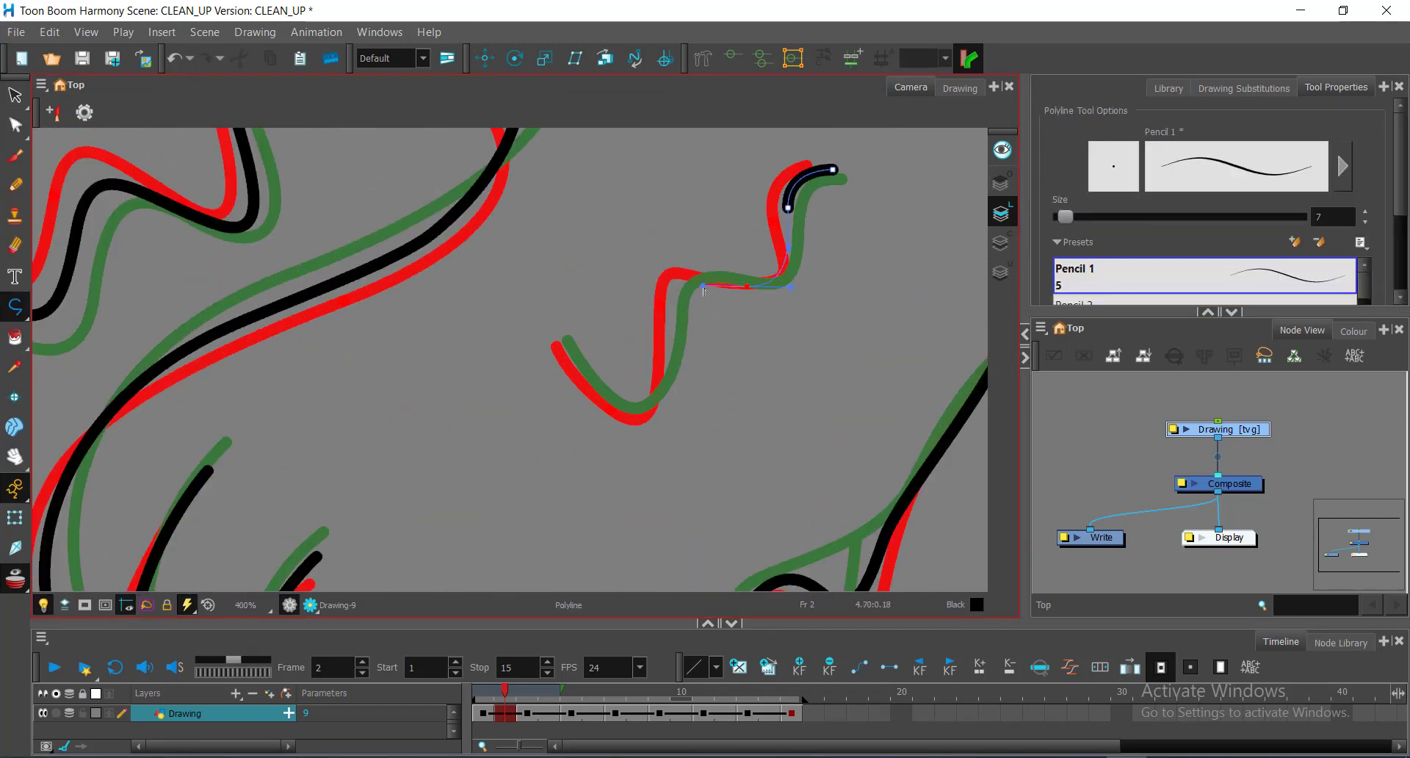
{"action": "left_click_drag", "start_coordinate": [702, 287], "coordinate": [702, 286]}
{"action": "left_click_drag", "start_coordinate": [671, 300], "coordinate": [669, 353]}
{"action": "left_click_drag", "start_coordinate": [632, 412], "coordinate": [603, 409]}
{"action": "left_click", "coordinate": [562, 343]}
Step: Reshape the W-shaped stroke, adding a trough point and pulling it into place
{"action": "key", "text": "alt+q"}
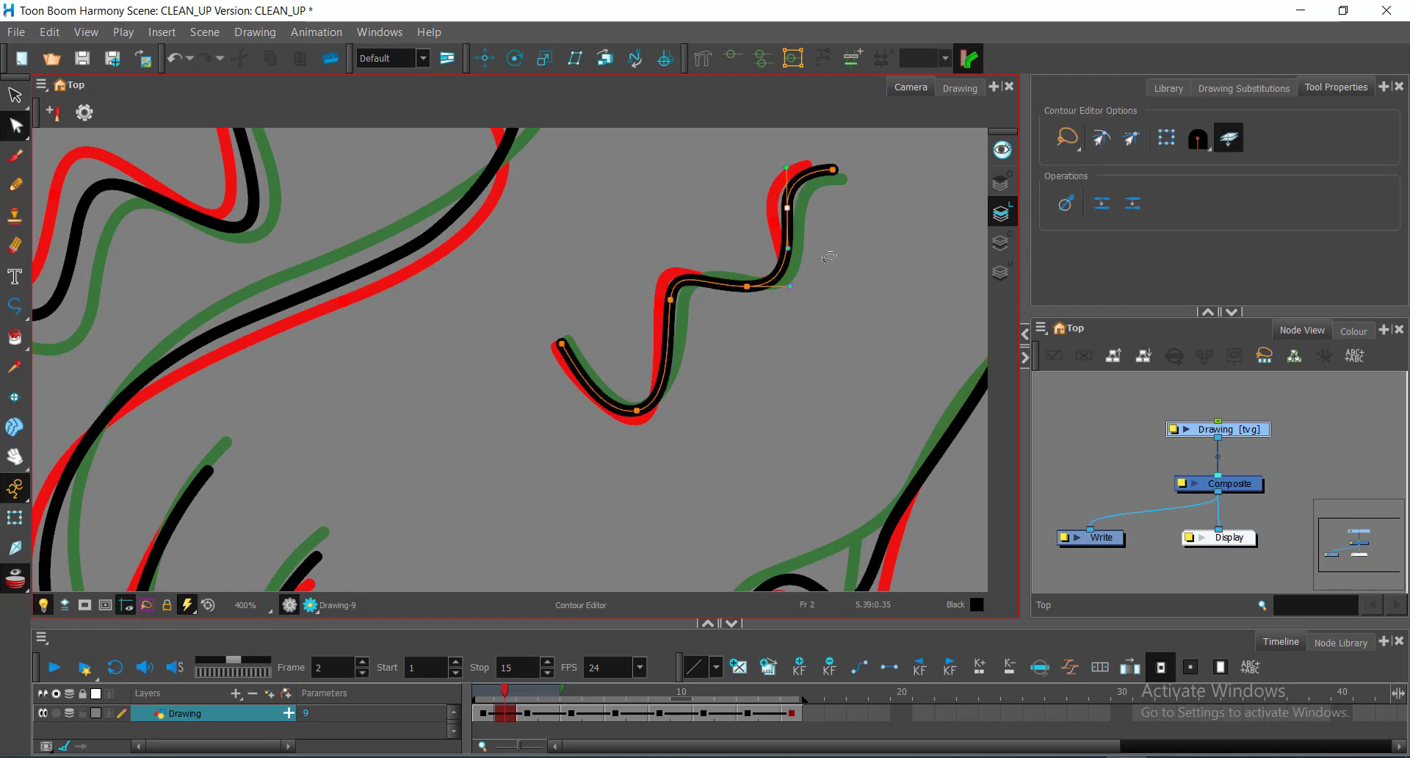
{"action": "scroll", "coordinate": [853, 213], "scroll_direction": "down", "scroll_amount": 1}
{"action": "left_click_drag", "start_coordinate": [803, 514], "coordinate": [880, 309]}
{"action": "scroll", "coordinate": [874, 323], "scroll_direction": "up", "scroll_amount": 2}
{"action": "left_click", "coordinate": [802, 325]}
{"action": "mouse_move", "coordinate": [665, 369]}
{"action": "left_mouse_down"}
{"action": "mouse_move", "coordinate": [663, 389]}
{"action": "mouse_move", "coordinate": [715, 310]}
{"action": "left_mouse_up"}
{"action": "left_click", "coordinate": [733, 476], "text": "ctrl"}
{"action": "left_click_drag", "start_coordinate": [733, 476], "coordinate": [736, 493]}
{"action": "left_click_drag", "start_coordinate": [664, 349], "coordinate": [654, 354]}
{"action": "left_click_drag", "start_coordinate": [323, 542], "coordinate": [415, 502]}
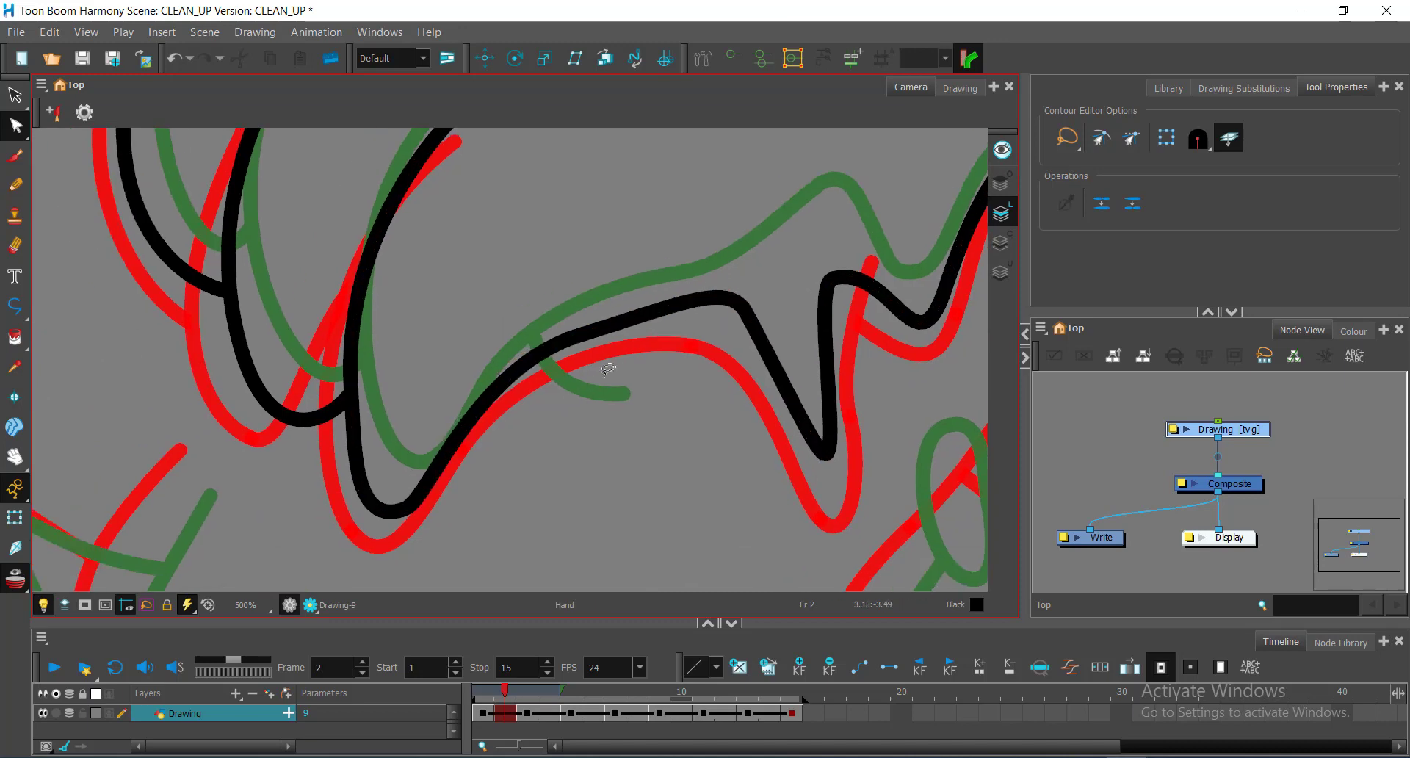
Step: Round the W-shaped stroke's trough and peak curves with small point nudges
{"action": "left_click", "coordinate": [405, 507]}
{"action": "left_click_drag", "start_coordinate": [514, 474], "coordinate": [340, 469]}
{"action": "left_click_drag", "start_coordinate": [652, 449], "coordinate": [622, 457]}
{"action": "left_click_drag", "start_coordinate": [571, 309], "coordinate": [567, 320]}
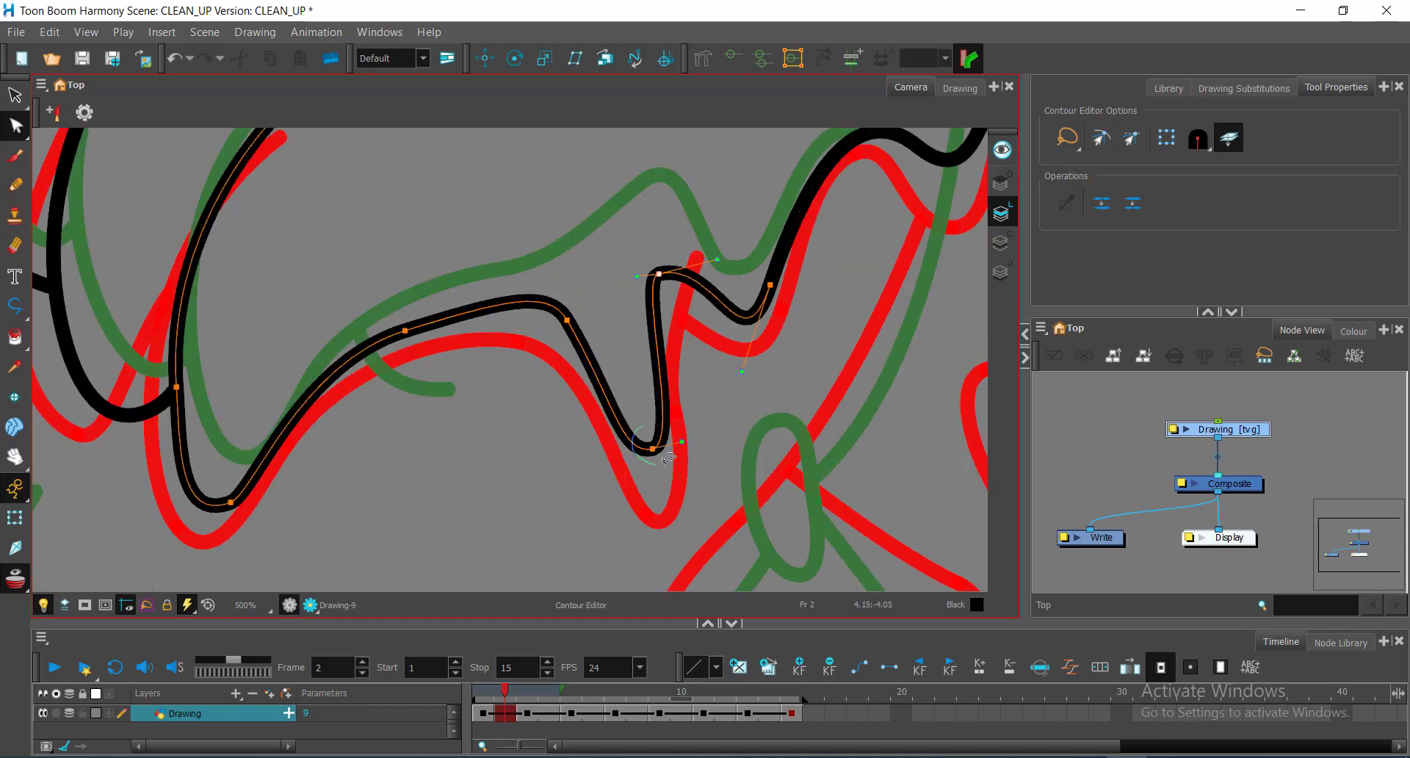
{"action": "left_click_drag", "start_coordinate": [652, 449], "coordinate": [649, 453]}
{"action": "left_click_drag", "start_coordinate": [637, 276], "coordinate": [633, 296]}
{"action": "left_click", "coordinate": [803, 337]}
{"action": "scroll", "coordinate": [613, 417], "scroll_direction": "down", "scroll_amount": 1}
{"action": "mouse_move", "coordinate": [697, 360]}
{"action": "left_mouse_down"}
{"action": "mouse_move", "coordinate": [612, 418]}
{"action": "mouse_move", "coordinate": [668, 402]}
{"action": "left_mouse_up"}
{"action": "left_click", "coordinate": [612, 417], "text": "ctrl+alt"}
{"action": "left_click_drag", "start_coordinate": [574, 335], "coordinate": [563, 330]}
{"action": "left_click", "coordinate": [551, 235], "text": "ctrl+alt"}
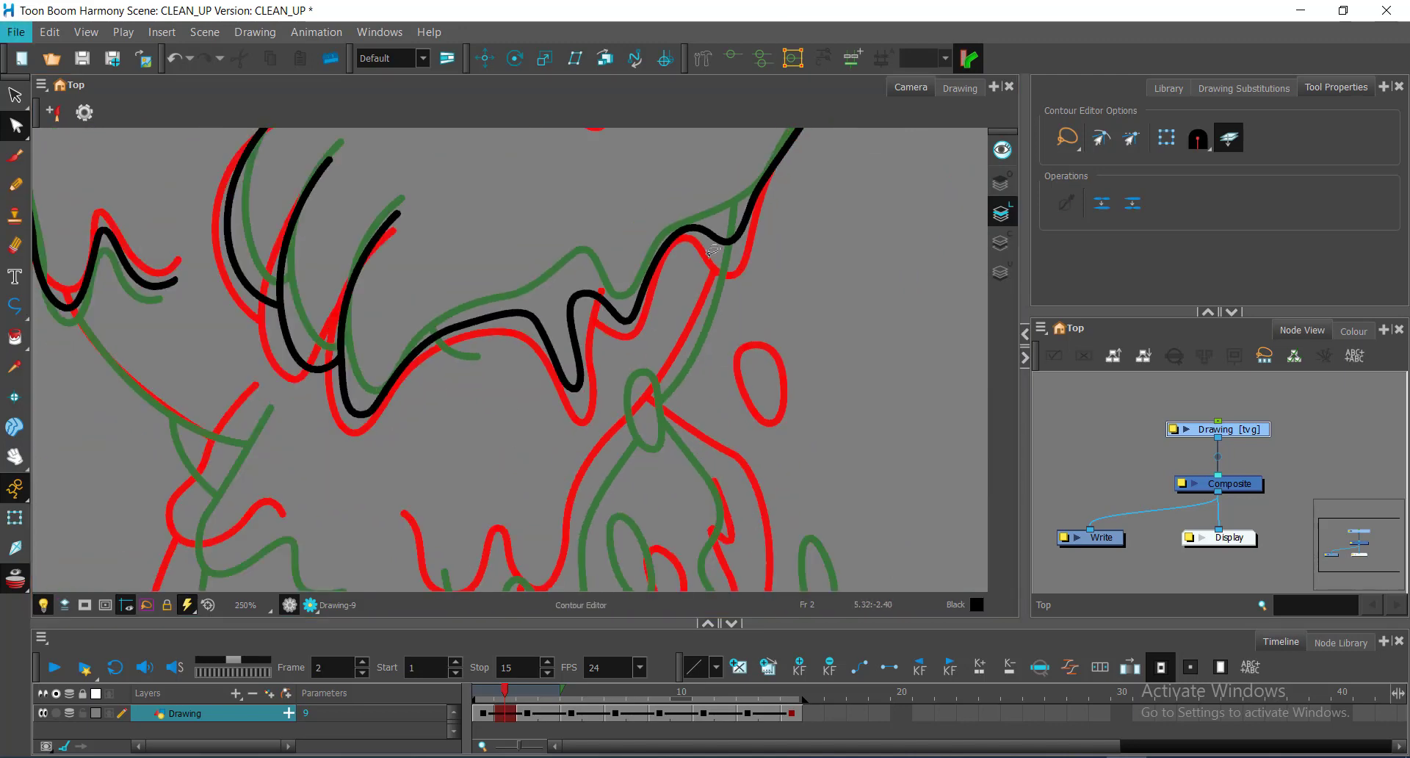
Step: Trace a new black line along the red drip down into the trough
{"action": "key", "text": "alt+minus"}
{"action": "scroll", "coordinate": [711, 228], "scroll_direction": "up", "scroll_amount": 2}
{"action": "key", "text": "alt+q"}
{"action": "key", "text": "alt+minus"}
{"action": "left_click", "coordinate": [739, 246]}
{"action": "left_click_drag", "start_coordinate": [658, 467], "coordinate": [638, 476]}
{"action": "scroll", "coordinate": [625, 485], "scroll_direction": "down", "scroll_amount": 2}
{"action": "mouse_move", "coordinate": [688, 371]}
{"action": "left_mouse_down"}
{"action": "mouse_move", "coordinate": [681, 434]}
{"action": "mouse_move", "coordinate": [603, 409]}
{"action": "left_mouse_up"}
{"action": "scroll", "coordinate": [659, 452], "scroll_direction": "up", "scroll_amount": 1}
{"action": "left_click", "coordinate": [494, 324]}
Step: Smooth the drip stroke by adjusting its end, peak and lower points
{"action": "key", "text": "alt+q"}
{"action": "scroll", "coordinate": [512, 362], "scroll_direction": "up", "scroll_amount": 2}
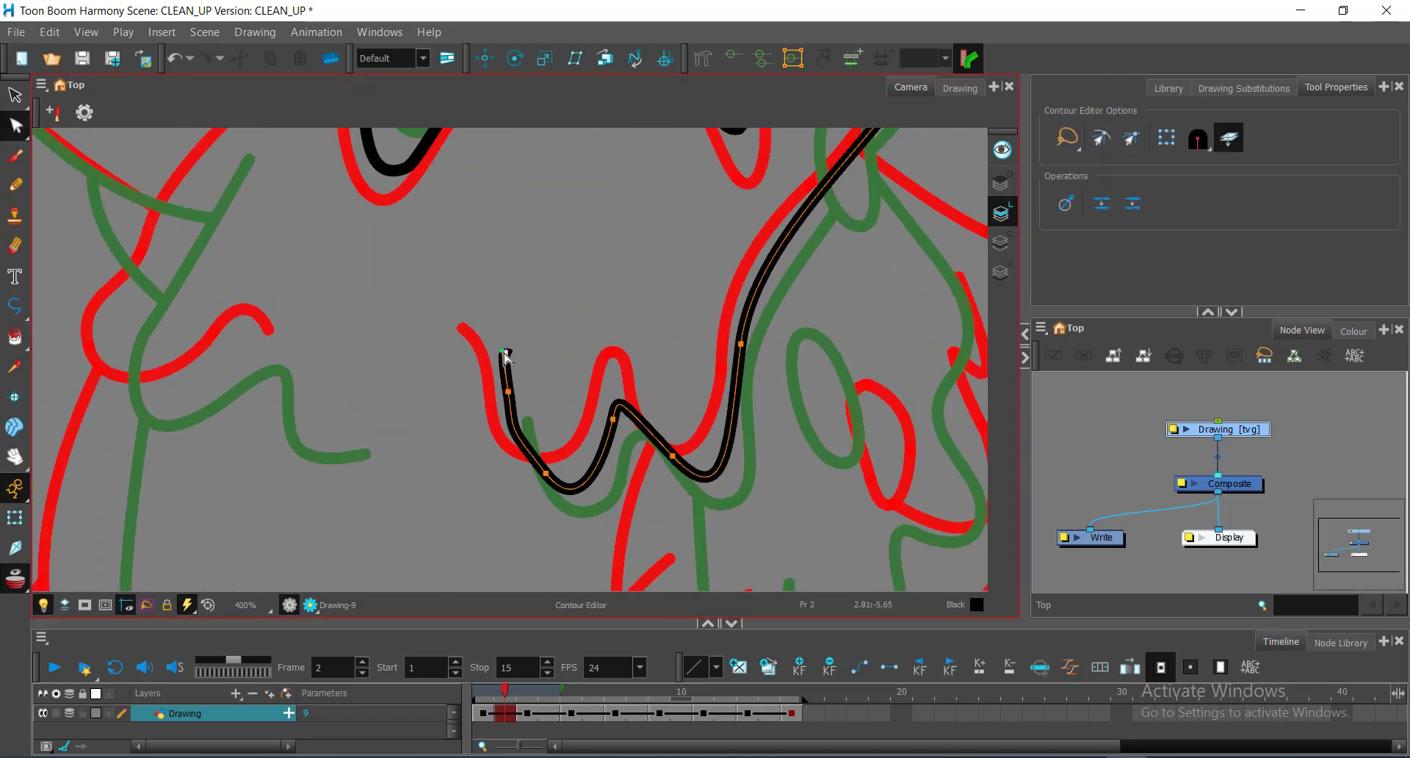
{"action": "mouse_move", "coordinate": [526, 454]}
{"action": "left_mouse_down"}
{"action": "mouse_move", "coordinate": [538, 402]}
{"action": "mouse_move", "coordinate": [502, 376]}
{"action": "left_mouse_up"}
{"action": "left_click_drag", "start_coordinate": [515, 452], "coordinate": [496, 447]}
{"action": "left_click_drag", "start_coordinate": [583, 403], "coordinate": [479, 373]}
{"action": "left_click_drag", "start_coordinate": [506, 526], "coordinate": [523, 541]}
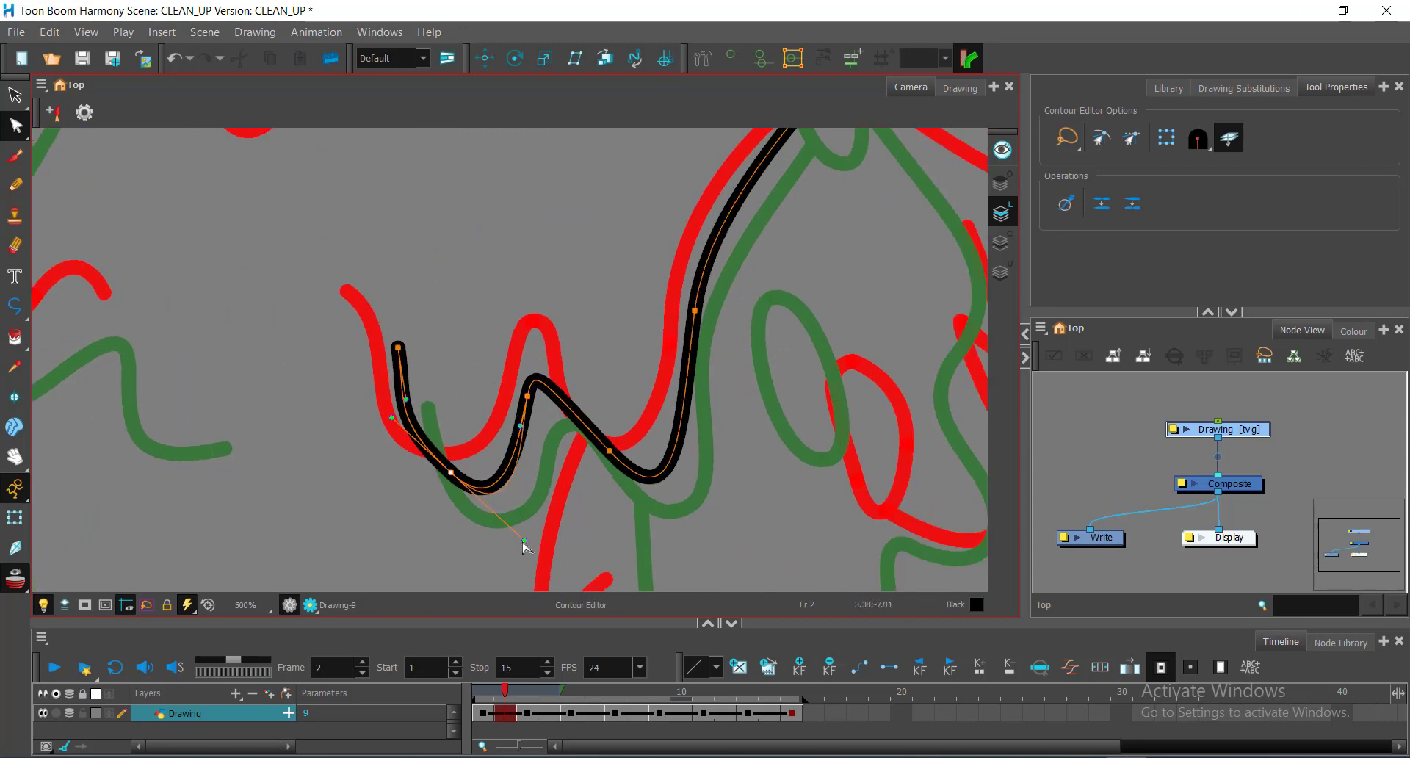
{"action": "left_click_drag", "start_coordinate": [540, 376], "coordinate": [535, 433]}
{"action": "left_click", "coordinate": [543, 373]}
{"action": "left_click_drag", "start_coordinate": [685, 436], "coordinate": [624, 541]}
{"action": "left_click_drag", "start_coordinate": [633, 416], "coordinate": [629, 416]}
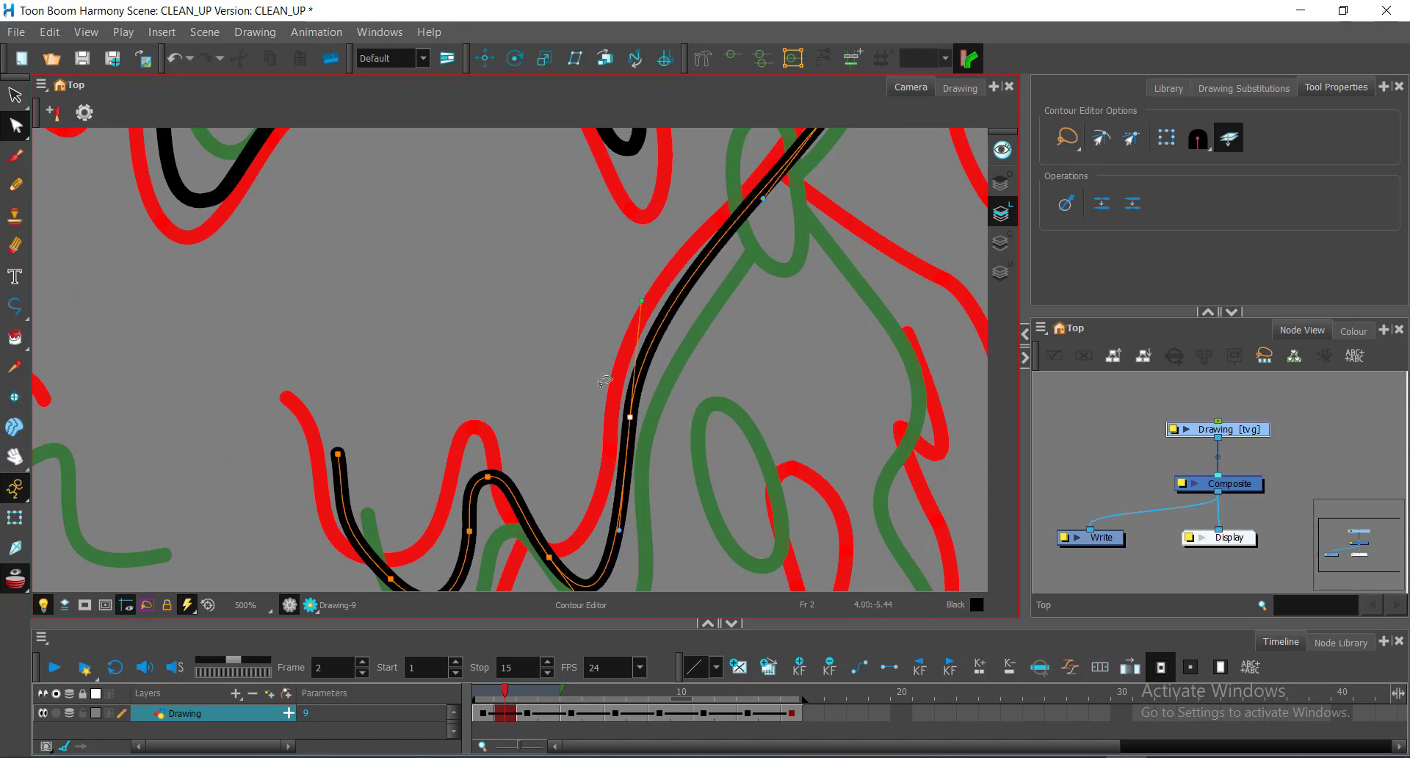
{"action": "mouse_move", "coordinate": [635, 529]}
{"action": "left_mouse_down"}
{"action": "mouse_move", "coordinate": [704, 425]}
{"action": "mouse_move", "coordinate": [678, 542]}
{"action": "mouse_move", "coordinate": [630, 452]}
{"action": "left_mouse_up"}
{"action": "left_click", "coordinate": [746, 429], "text": "ctrl+alt"}
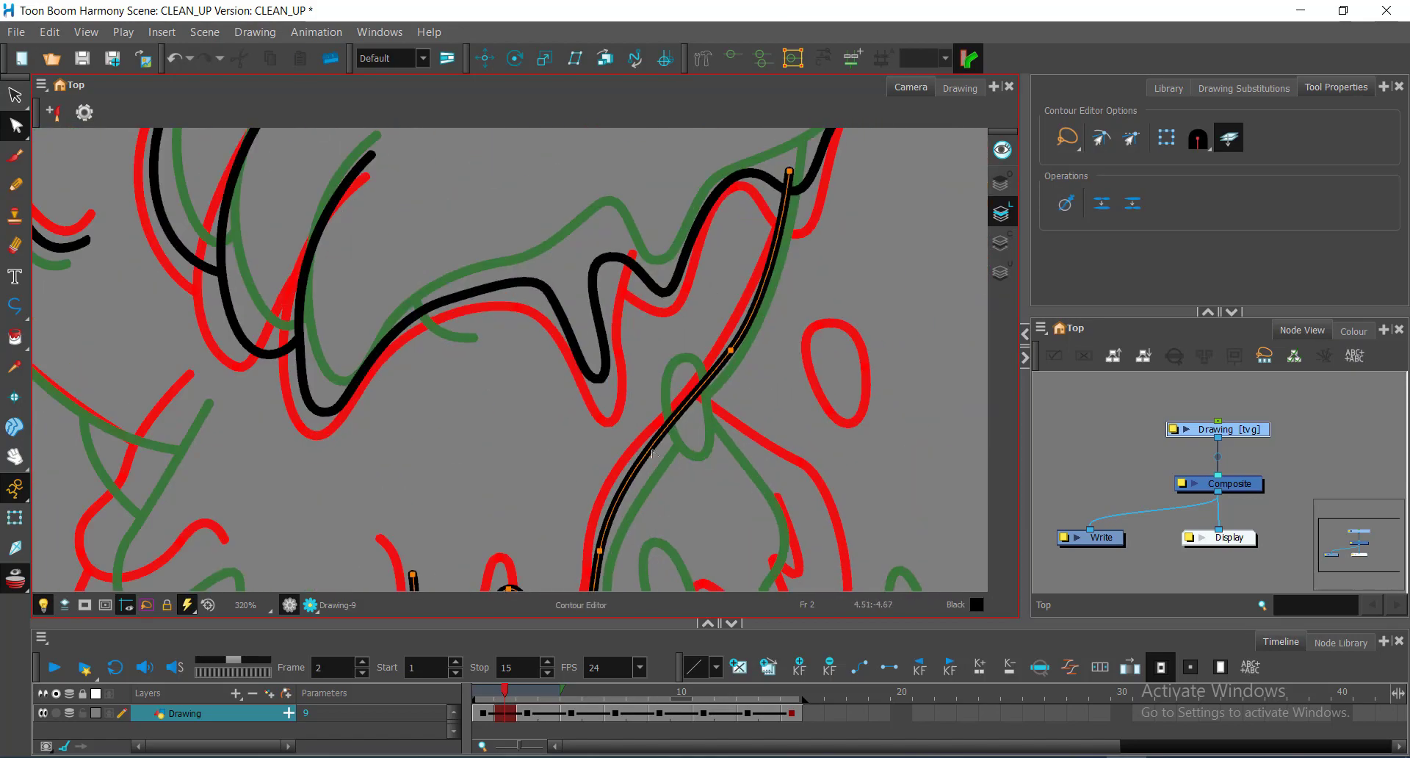
Step: Trace another drip line beside it and adjust its end point
{"action": "left_click_drag", "start_coordinate": [786, 173], "coordinate": [765, 302]}
{"action": "left_click_drag", "start_coordinate": [736, 413], "coordinate": [670, 429]}
{"action": "key", "text": "alt+underscore"}
{"action": "left_click", "coordinate": [625, 245]}
{"action": "left_click_drag", "start_coordinate": [576, 323], "coordinate": [575, 347]}
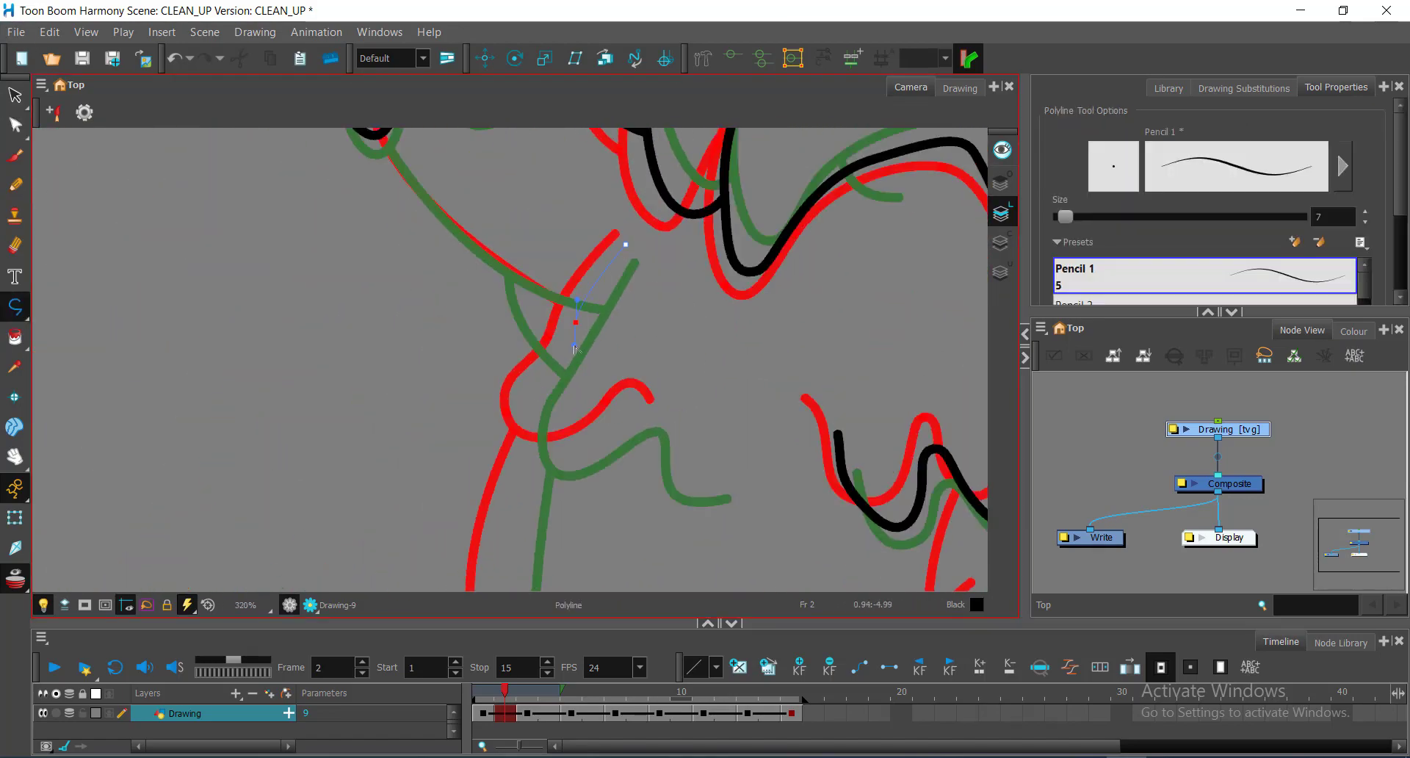
{"action": "left_click", "coordinate": [689, 444]}
{"action": "key", "text": "alt+q"}
{"action": "left_click_drag", "start_coordinate": [690, 424], "coordinate": [694, 453]}
{"action": "left_click", "coordinate": [720, 406], "text": "ctrl+alt"}
{"action": "left_click", "coordinate": [723, 422], "text": "ctrl"}
{"action": "left_click", "coordinate": [638, 417], "text": "ctrl+alt"}
Step: Trace the leg outline as a curved black line down from the body's edge
{"action": "mouse_move", "coordinate": [542, 363]}
{"action": "left_mouse_down"}
{"action": "mouse_move", "coordinate": [638, 416]}
{"action": "mouse_move", "coordinate": [636, 495]}
{"action": "left_mouse_up"}
{"action": "left_click", "coordinate": [639, 417], "text": "ctrl"}
{"action": "key", "text": "alt+underscore"}
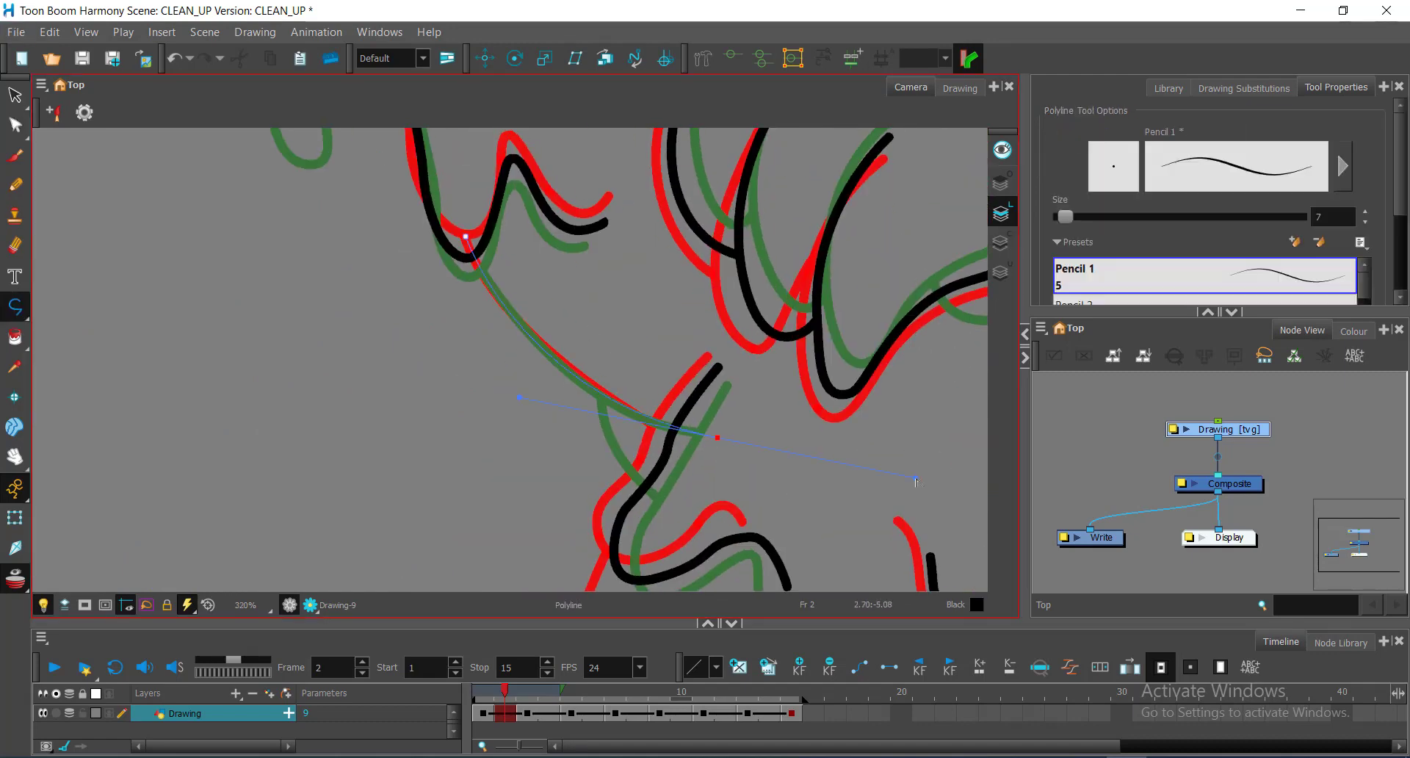
{"action": "left_click_drag", "start_coordinate": [916, 479], "coordinate": [918, 479]}
{"action": "mouse_move", "coordinate": [633, 411]}
{"action": "left_mouse_down"}
{"action": "mouse_move", "coordinate": [591, 293]}
{"action": "mouse_move", "coordinate": [682, 328]}
{"action": "mouse_move", "coordinate": [755, 223]}
{"action": "left_mouse_up"}
{"action": "left_click", "coordinate": [754, 222]}
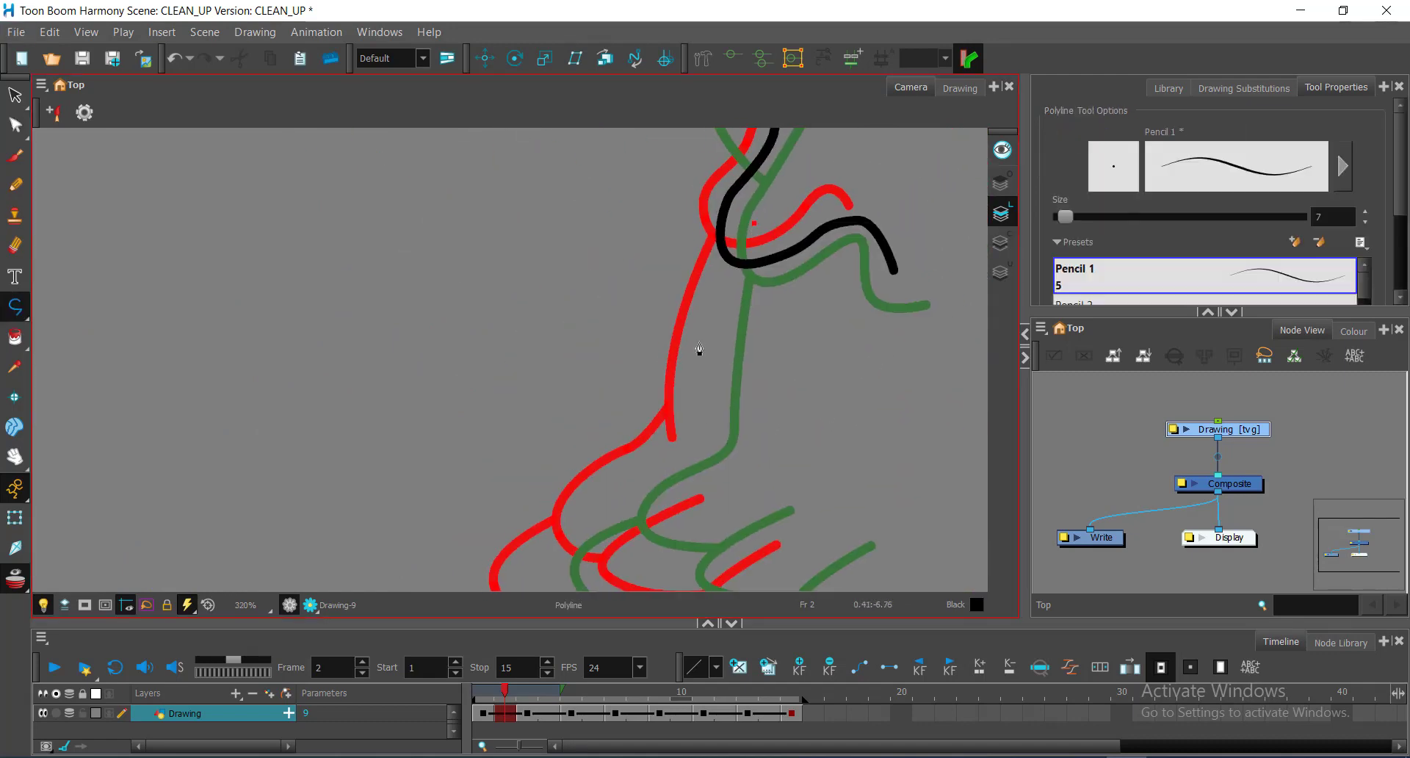
{"action": "left_click_drag", "start_coordinate": [699, 348], "coordinate": [753, 253]}
{"action": "left_click_drag", "start_coordinate": [752, 340], "coordinate": [757, 388]}
{"action": "left_click", "coordinate": [15, 125]}
{"action": "left_click", "coordinate": [15, 307]}
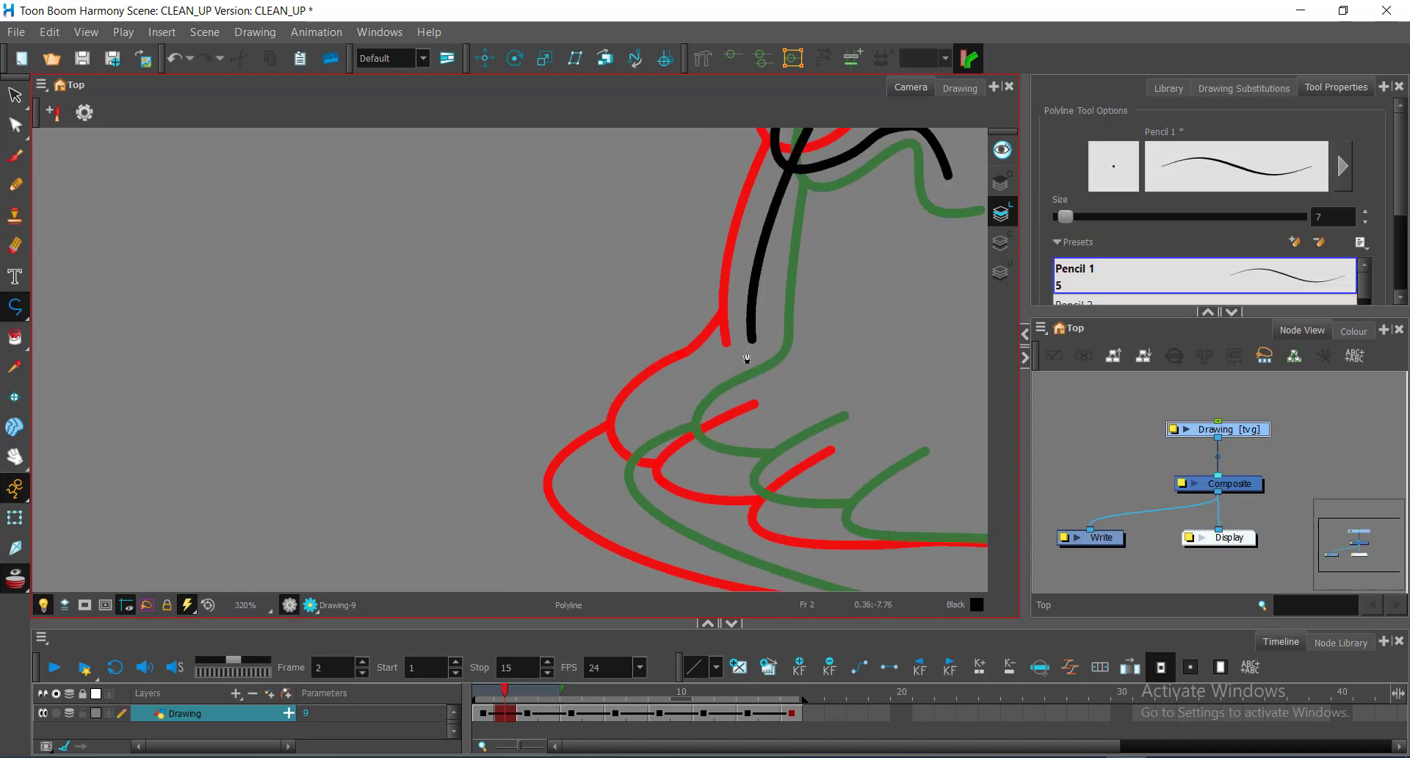
{"action": "left_click", "coordinate": [698, 464]}
{"action": "key", "text": "alt+q"}
Step: Select the leg stroke and start a toe line along the foot
{"action": "left_click_drag", "start_coordinate": [738, 361], "coordinate": [691, 320]}
{"action": "scroll", "coordinate": [691, 319], "scroll_direction": "up", "scroll_amount": 1}
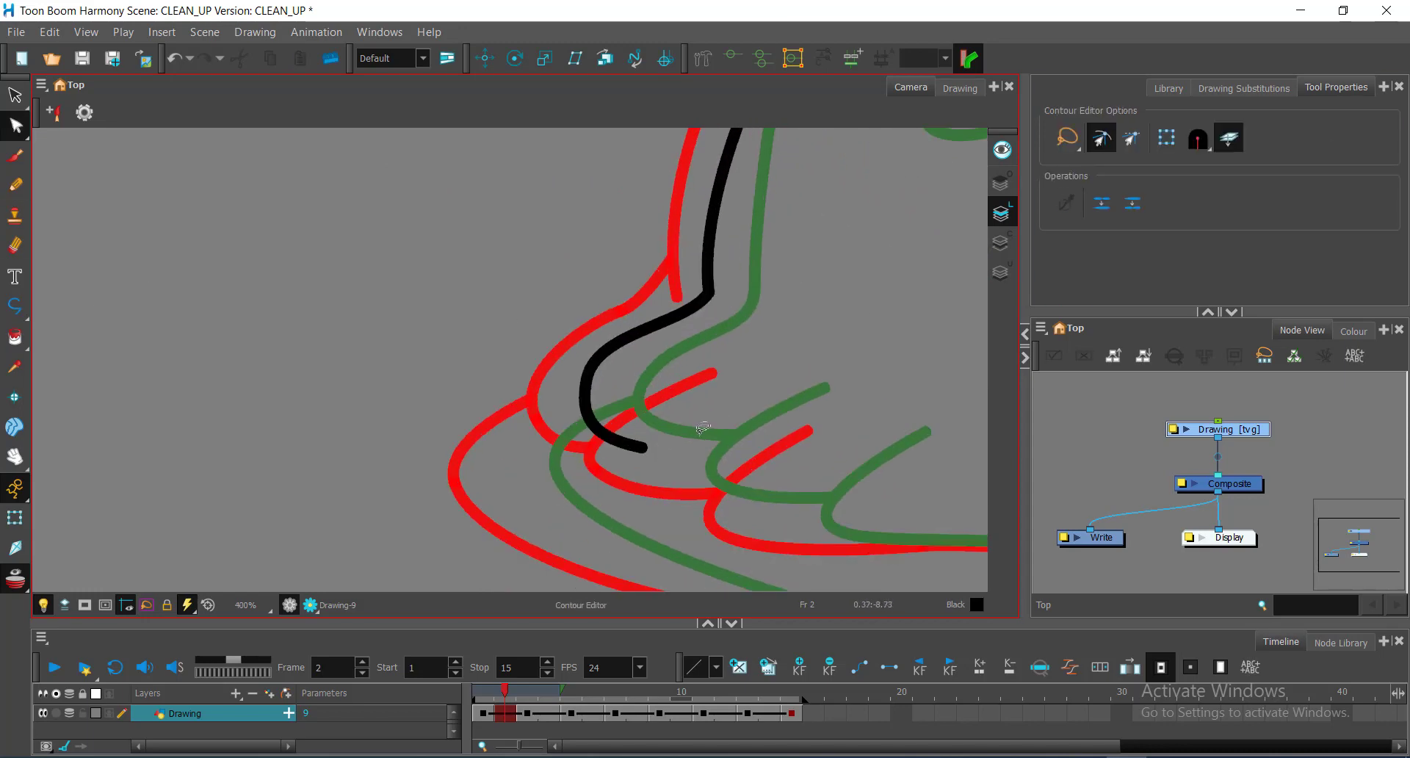
{"action": "key", "text": "alt+minus"}
{"action": "mouse_move", "coordinate": [697, 435]}
{"action": "left_mouse_down"}
{"action": "mouse_move", "coordinate": [601, 430]}
{"action": "mouse_move", "coordinate": [597, 455]}
{"action": "mouse_move", "coordinate": [694, 504]}
{"action": "mouse_move", "coordinate": [809, 517]}
{"action": "left_mouse_up"}
{"action": "key", "text": "alt+q"}
{"action": "left_click", "coordinate": [586, 314]}
{"action": "key", "text": "alt+minus"}
{"action": "left_click", "coordinate": [670, 370]}
{"action": "key", "text": "alt+q"}
{"action": "left_click", "coordinate": [623, 497]}
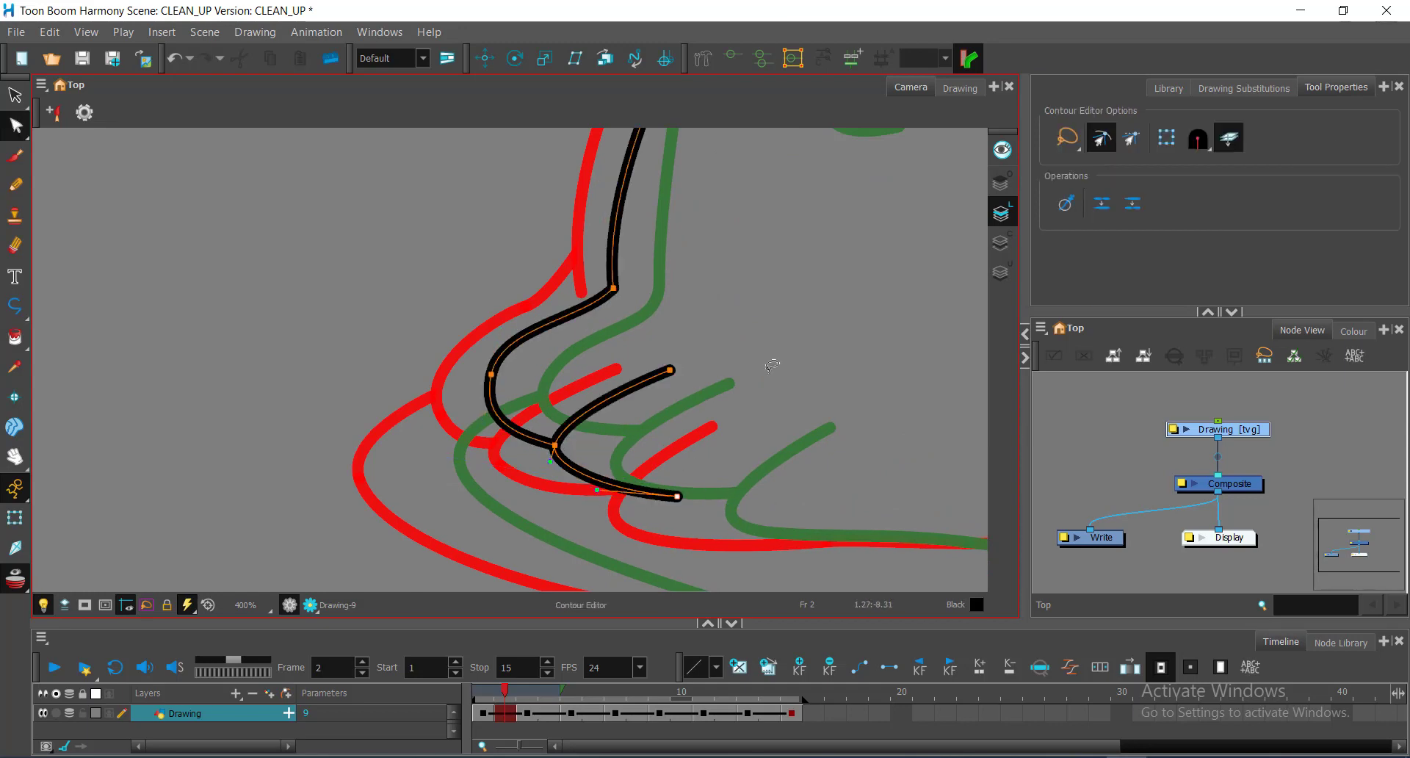
Step: Draw the curled toe line along the foot and a leg segment up to the body
{"action": "key", "text": "alt+minus"}
{"action": "left_click_drag", "start_coordinate": [763, 432], "coordinate": [663, 315]}
{"action": "left_click_drag", "start_coordinate": [770, 424], "coordinate": [847, 422]}
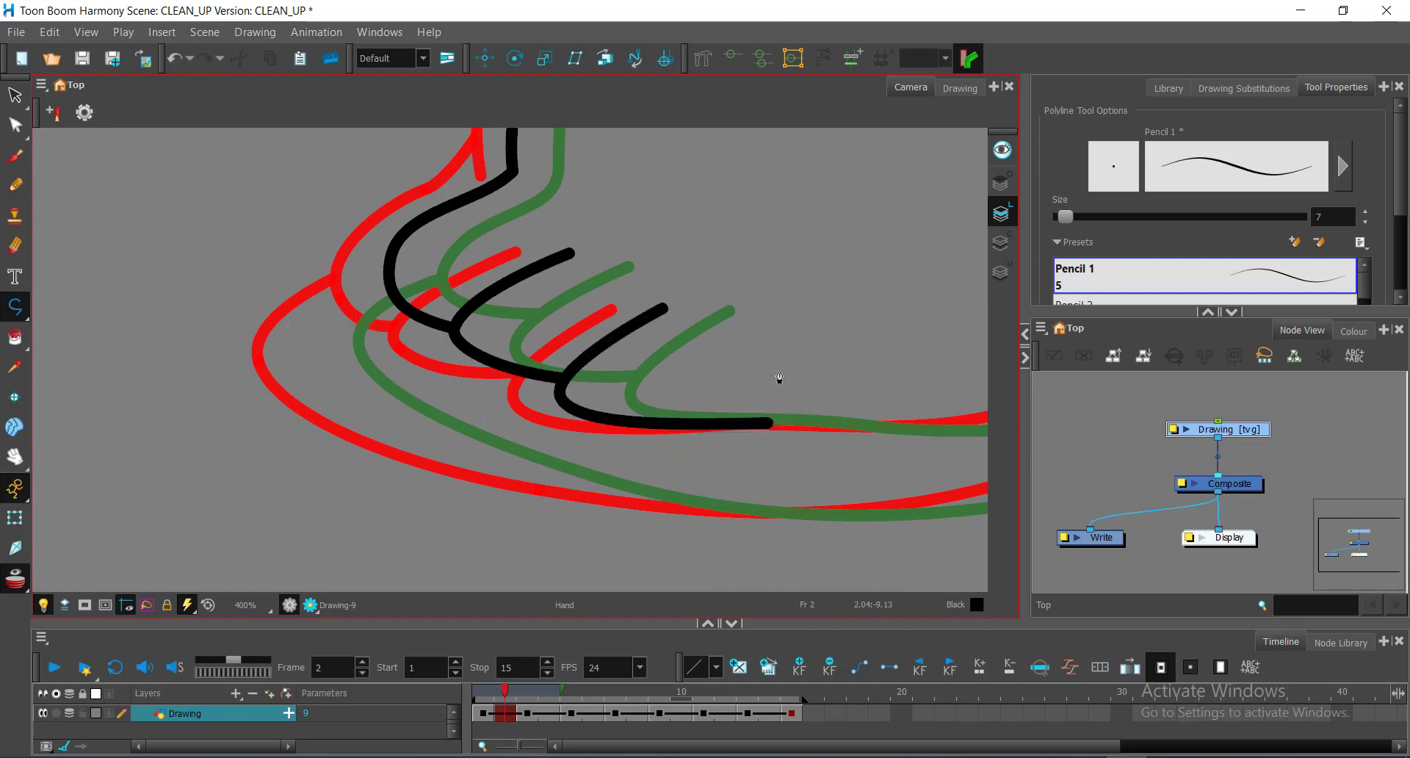
{"action": "left_click_drag", "start_coordinate": [782, 381], "coordinate": [508, 409]}
{"action": "left_click_drag", "start_coordinate": [716, 447], "coordinate": [802, 434]}
{"action": "mouse_move", "coordinate": [804, 308]}
{"action": "left_mouse_down"}
{"action": "mouse_move", "coordinate": [616, 384]}
{"action": "mouse_move", "coordinate": [586, 244]}
{"action": "left_mouse_up"}
{"action": "left_click_drag", "start_coordinate": [653, 253], "coordinate": [643, 331]}
{"action": "scroll", "coordinate": [643, 279], "scroll_direction": "down", "scroll_amount": 1}
{"action": "mouse_move", "coordinate": [643, 285]}
{"action": "left_mouse_down"}
{"action": "mouse_move", "coordinate": [667, 340]}
{"action": "mouse_move", "coordinate": [713, 340]}
{"action": "left_mouse_up"}
{"action": "left_click_drag", "start_coordinate": [708, 246], "coordinate": [699, 215]}
Step: Adjust the leg stroke's shape and save the CLEAN_UP scene
{"action": "key", "text": "alt+q"}
{"action": "left_click_drag", "start_coordinate": [558, 514], "coordinate": [700, 372]}
{"action": "left_click", "coordinate": [570, 440]}
{"action": "left_click_drag", "start_coordinate": [796, 254], "coordinate": [624, 399]}
{"action": "key", "text": "ctrl+s"}
{"action": "left_click_drag", "start_coordinate": [759, 406], "coordinate": [612, 457]}
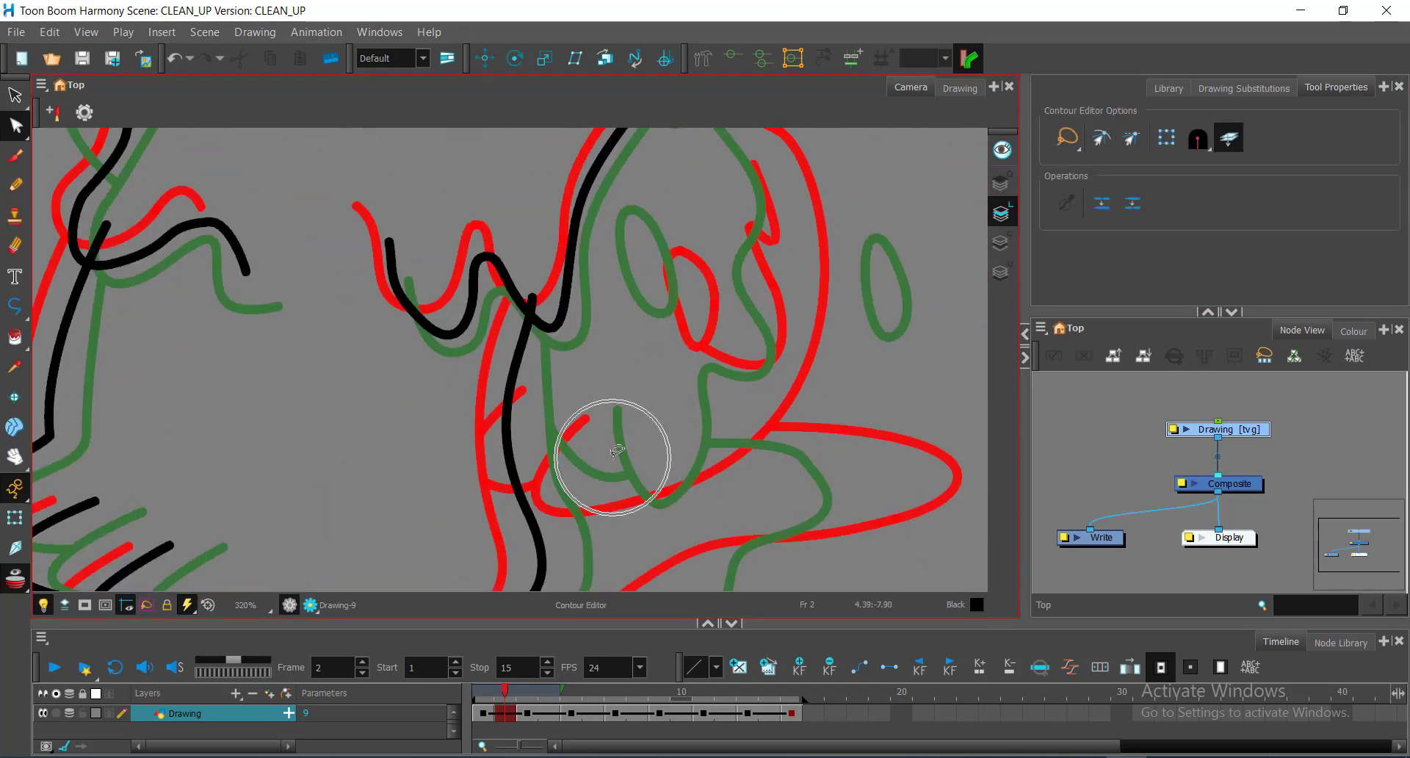
Step: Draw a closed black oval with Polyline around frame 2's small drip blob beside the belly
{"action": "scroll", "coordinate": [536, 311], "scroll_direction": "down", "scroll_amount": 4}
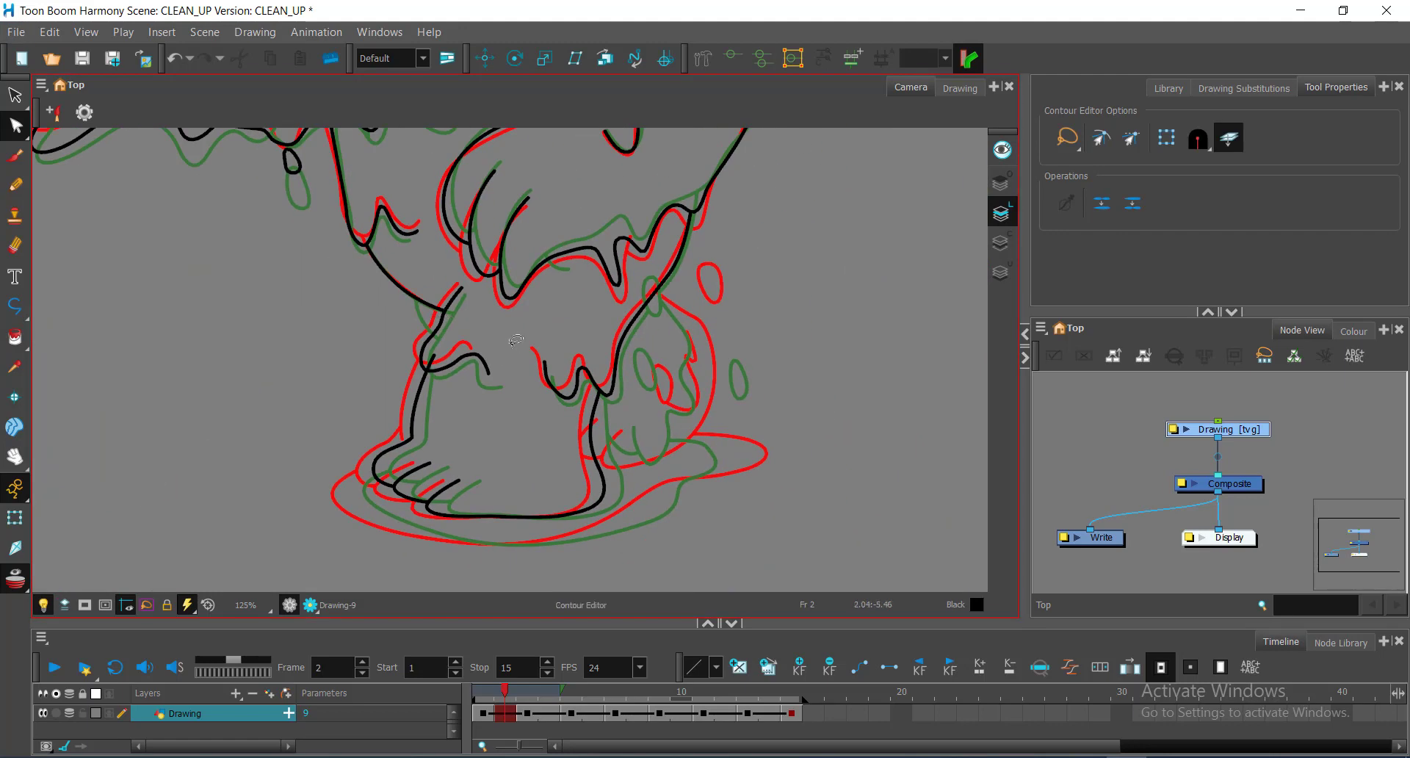
{"action": "scroll", "coordinate": [639, 343], "scroll_direction": "up", "scroll_amount": 2}
{"action": "left_click_drag", "start_coordinate": [688, 320], "coordinate": [650, 367]}
{"action": "scroll", "coordinate": [639, 316], "scroll_direction": "up", "scroll_amount": 1}
{"action": "key", "text": "alt+underscore"}
{"action": "left_click", "coordinate": [651, 300]}
{"action": "left_click_drag", "start_coordinate": [631, 285], "coordinate": [614, 290]}
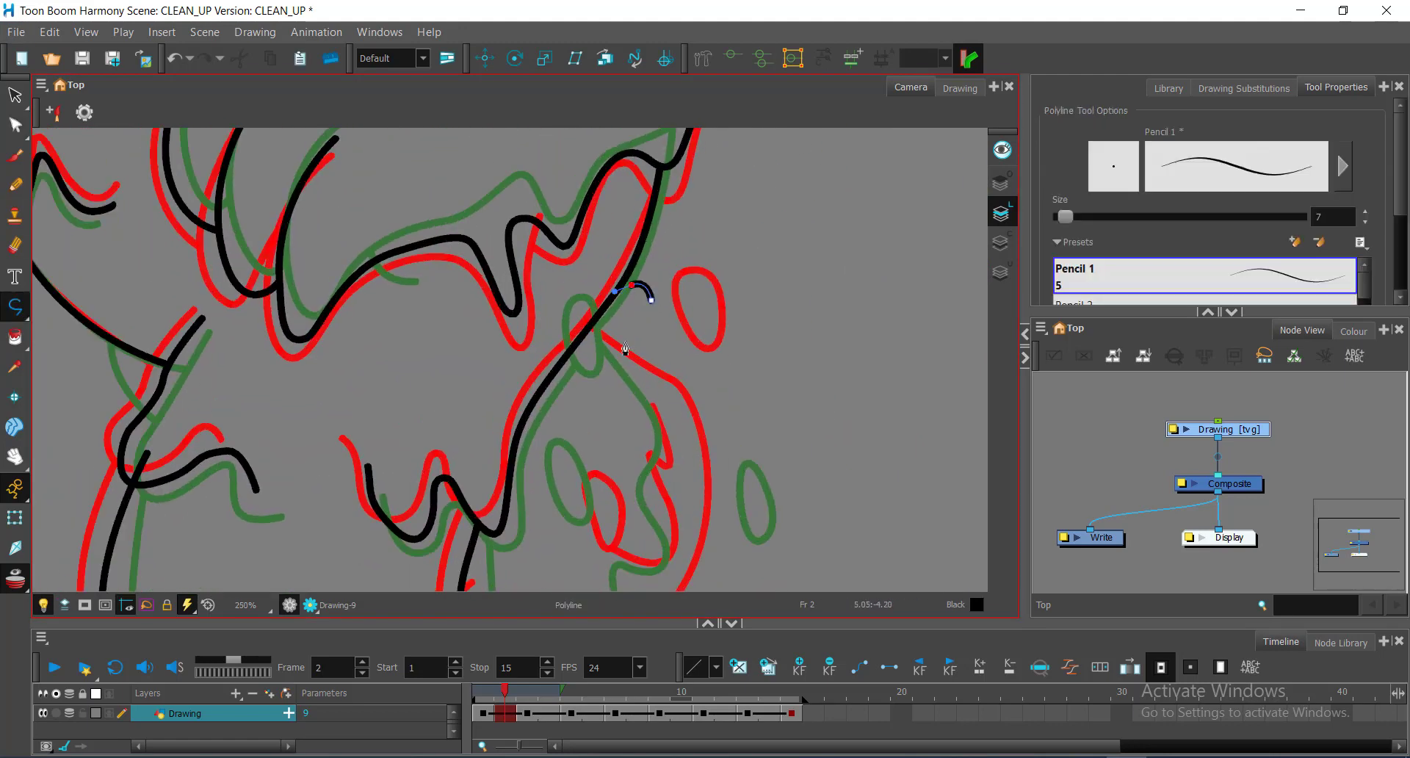
{"action": "left_click_drag", "start_coordinate": [637, 356], "coordinate": [668, 361]}
{"action": "left_click", "coordinate": [652, 300]}
{"action": "key", "text": "alt+q"}
Step: Save the scene with the new drip oval and deselect it
{"action": "scroll", "coordinate": [664, 286], "scroll_direction": "up", "scroll_amount": 2}
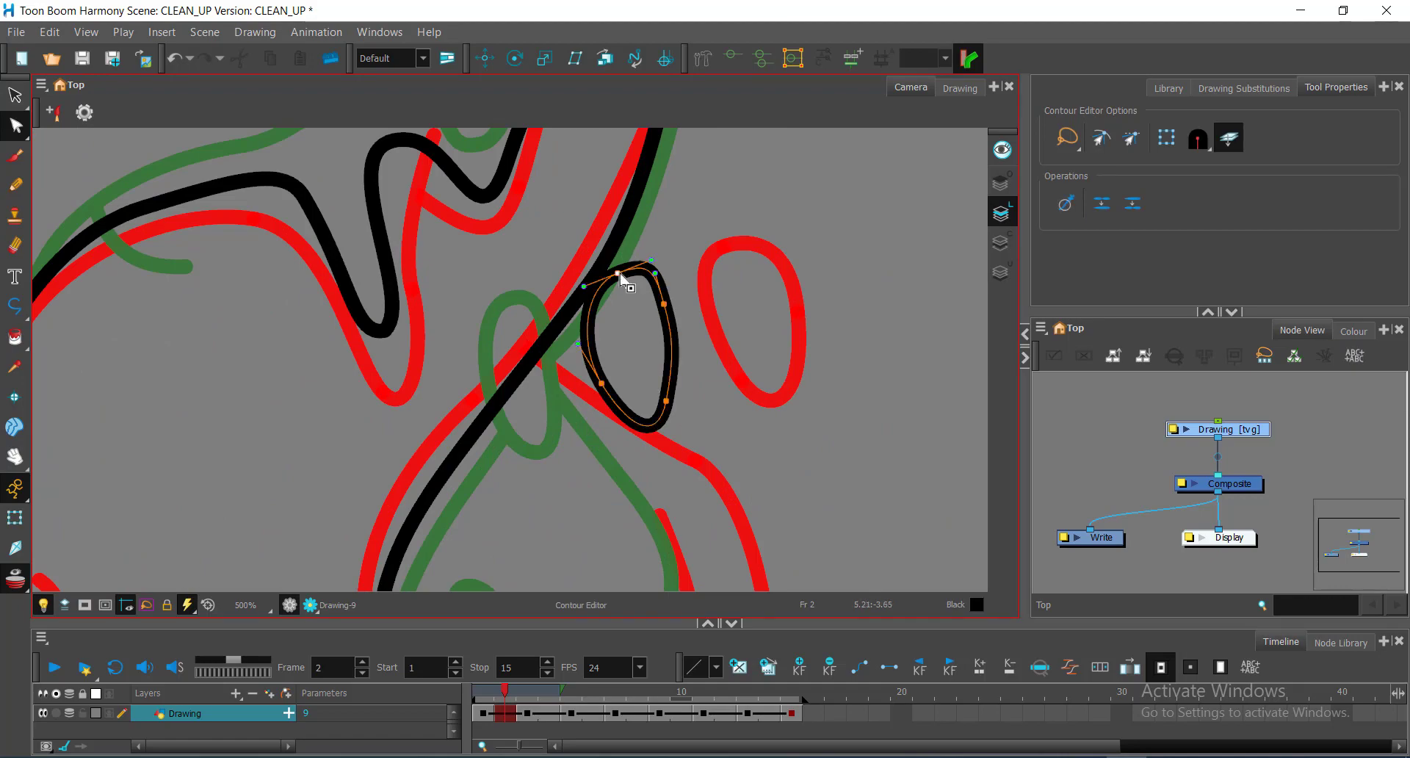
{"action": "scroll", "coordinate": [643, 347], "scroll_direction": "down", "scroll_amount": 3}
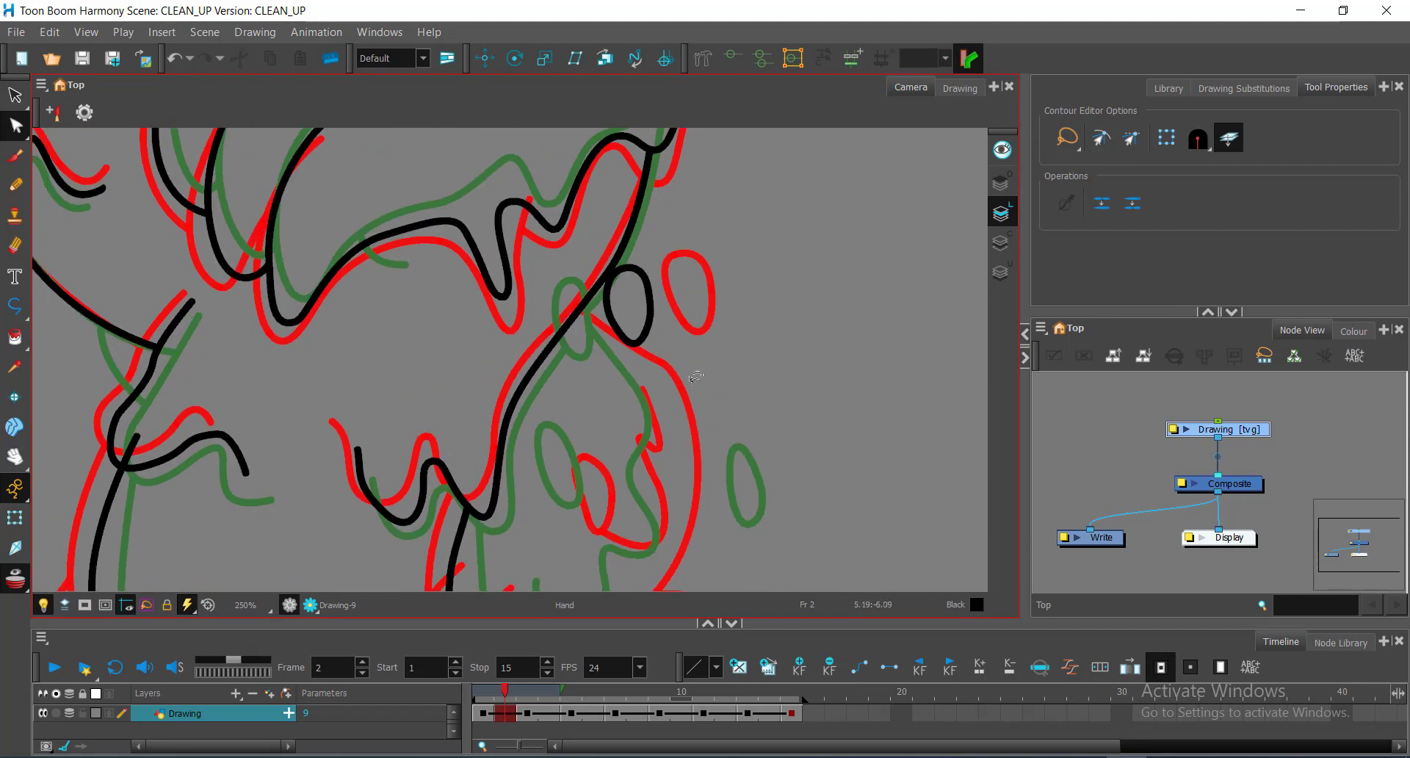
{"action": "key", "text": "ctrl+s"}
{"action": "key", "text": "alt+s"}
{"action": "left_click", "coordinate": [760, 327]}
{"action": "scroll", "coordinate": [639, 366], "scroll_direction": "up", "scroll_amount": 2}
{"action": "left_click_drag", "start_coordinate": [639, 366], "coordinate": [683, 293]}
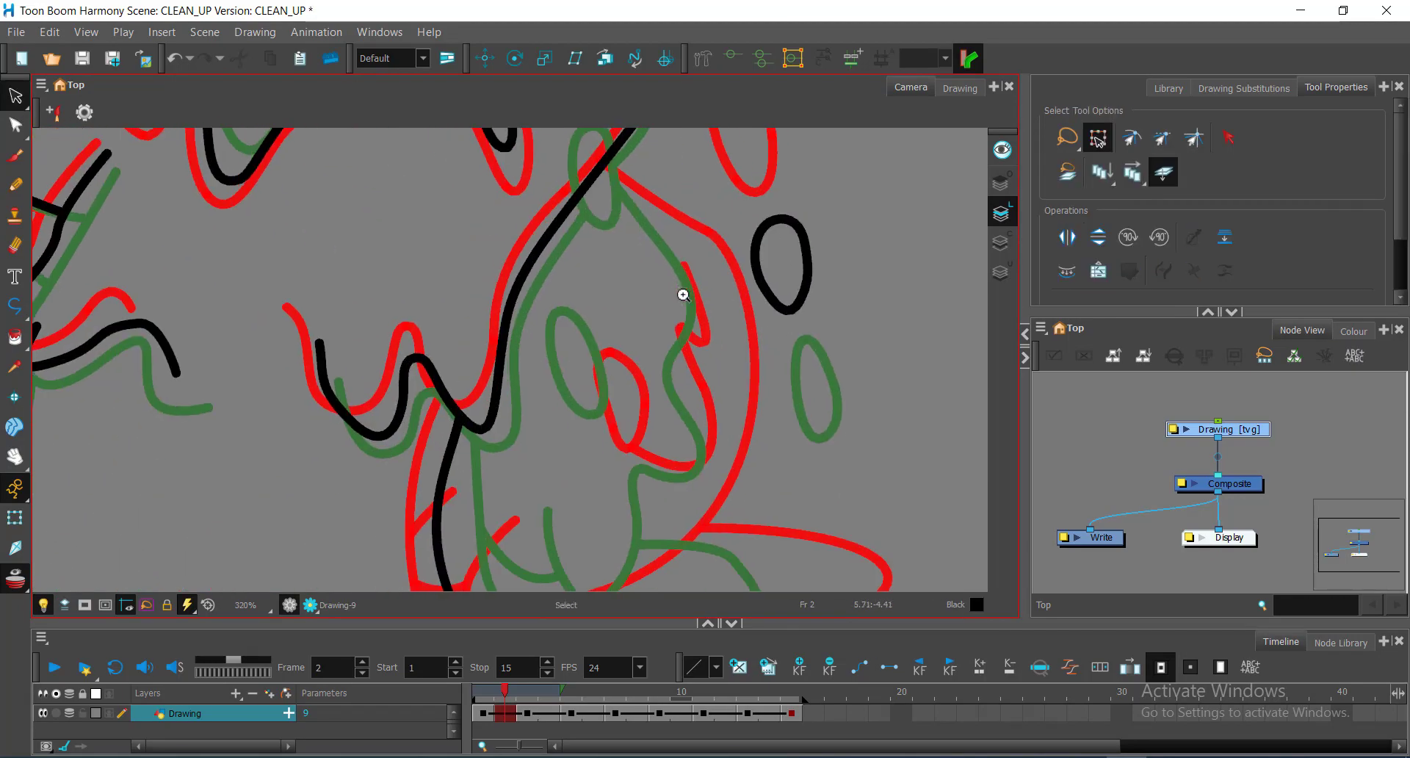
{"action": "left_click_drag", "start_coordinate": [617, 406], "coordinate": [683, 306]}
{"action": "key", "text": "ctrl+s"}
Step: Turn off onion skin, compare frame 1 with frame 2, then turn onion skin back on
{"action": "scroll", "coordinate": [682, 305], "scroll_direction": "down", "scroll_amount": 1}
{"action": "mouse_move", "coordinate": [505, 693]}
{"action": "left_mouse_down"}
{"action": "mouse_move", "coordinate": [487, 696]}
{"action": "mouse_move", "coordinate": [507, 692]}
{"action": "left_mouse_up"}
{"action": "key", "text": "alt+o"}
{"action": "scroll", "coordinate": [507, 441], "scroll_direction": "down", "scroll_amount": 2}
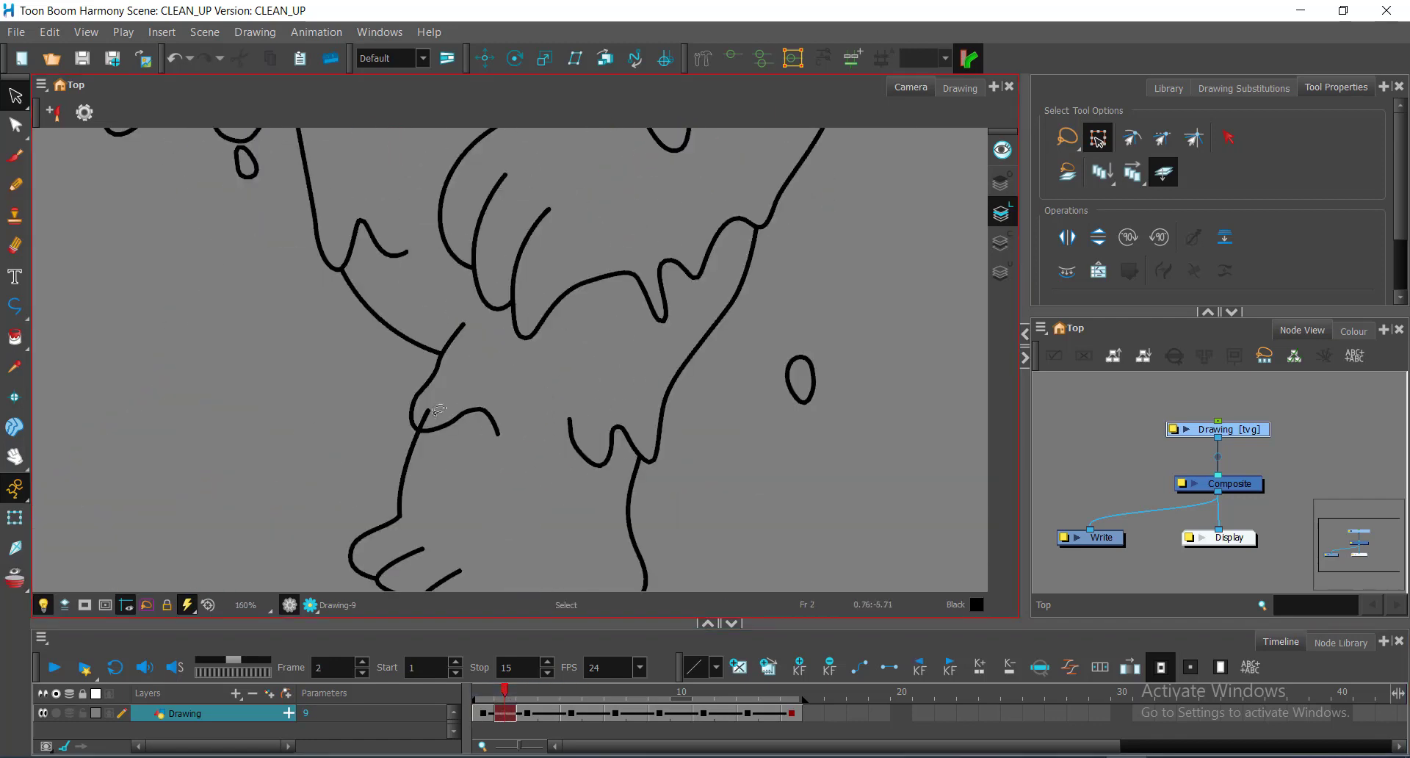
{"action": "scroll", "coordinate": [558, 389], "scroll_direction": "down", "scroll_amount": 3}
{"action": "scroll", "coordinate": [555, 308], "scroll_direction": "up", "scroll_amount": 4}
{"action": "scroll", "coordinate": [572, 367], "scroll_direction": "down", "scroll_amount": 5}
{"action": "scroll", "coordinate": [565, 395], "scroll_direction": "up", "scroll_amount": 1}
{"action": "left_click", "coordinate": [491, 689]}
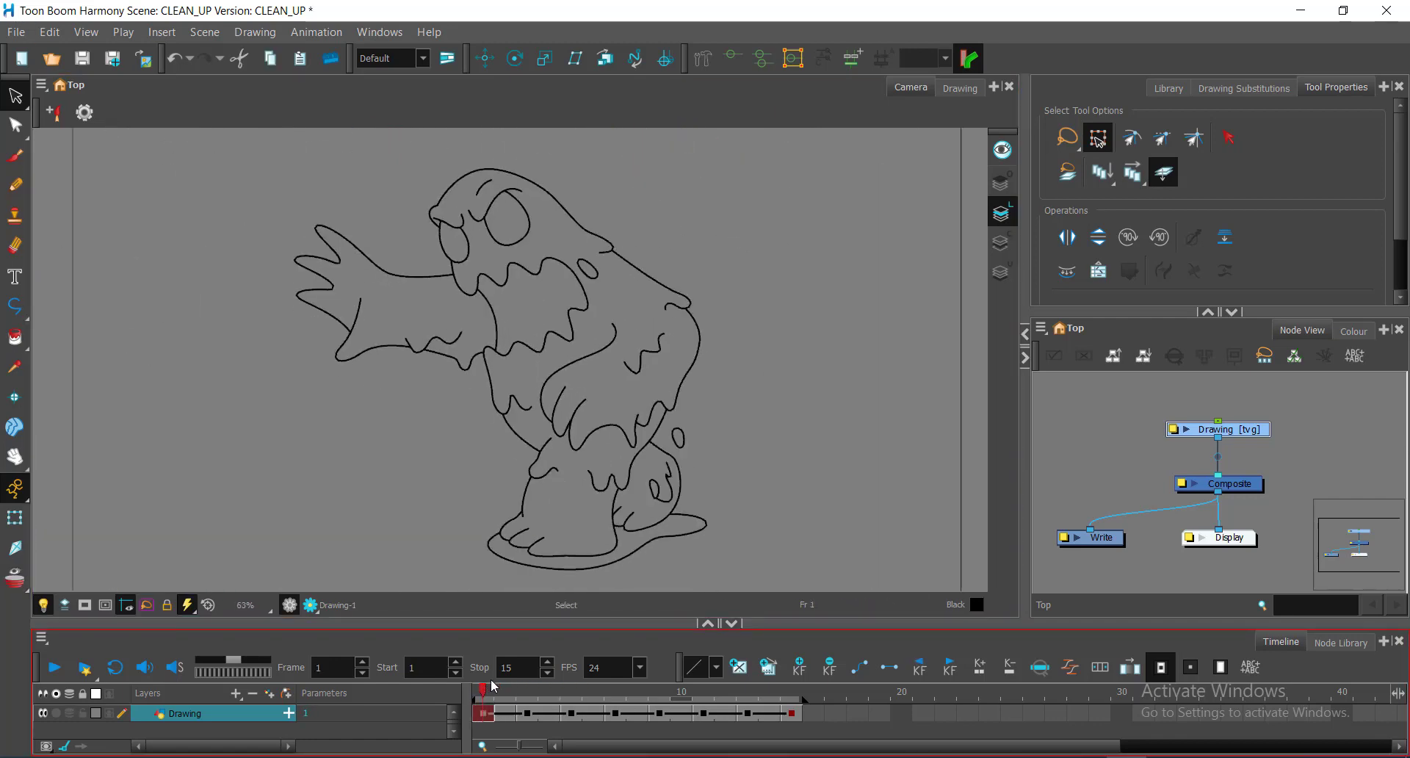
{"action": "left_click_drag", "start_coordinate": [477, 688], "coordinate": [507, 697]}
{"action": "key", "text": "alt+o"}
{"action": "scroll", "coordinate": [551, 450], "scroll_direction": "up", "scroll_amount": 8}
Step: Begin a short curved Polyline stroke at the wrist, then frame the lower body
{"action": "left_click_drag", "start_coordinate": [550, 450], "coordinate": [526, 357]}
{"action": "key", "text": "alt+_"}
{"action": "left_click", "coordinate": [485, 418]}
{"action": "left_click_drag", "start_coordinate": [456, 351], "coordinate": [450, 312]}
{"action": "scroll", "coordinate": [627, 400], "scroll_direction": "down", "scroll_amount": 2}
{"action": "left_click_drag", "start_coordinate": [626, 400], "coordinate": [294, 238]}
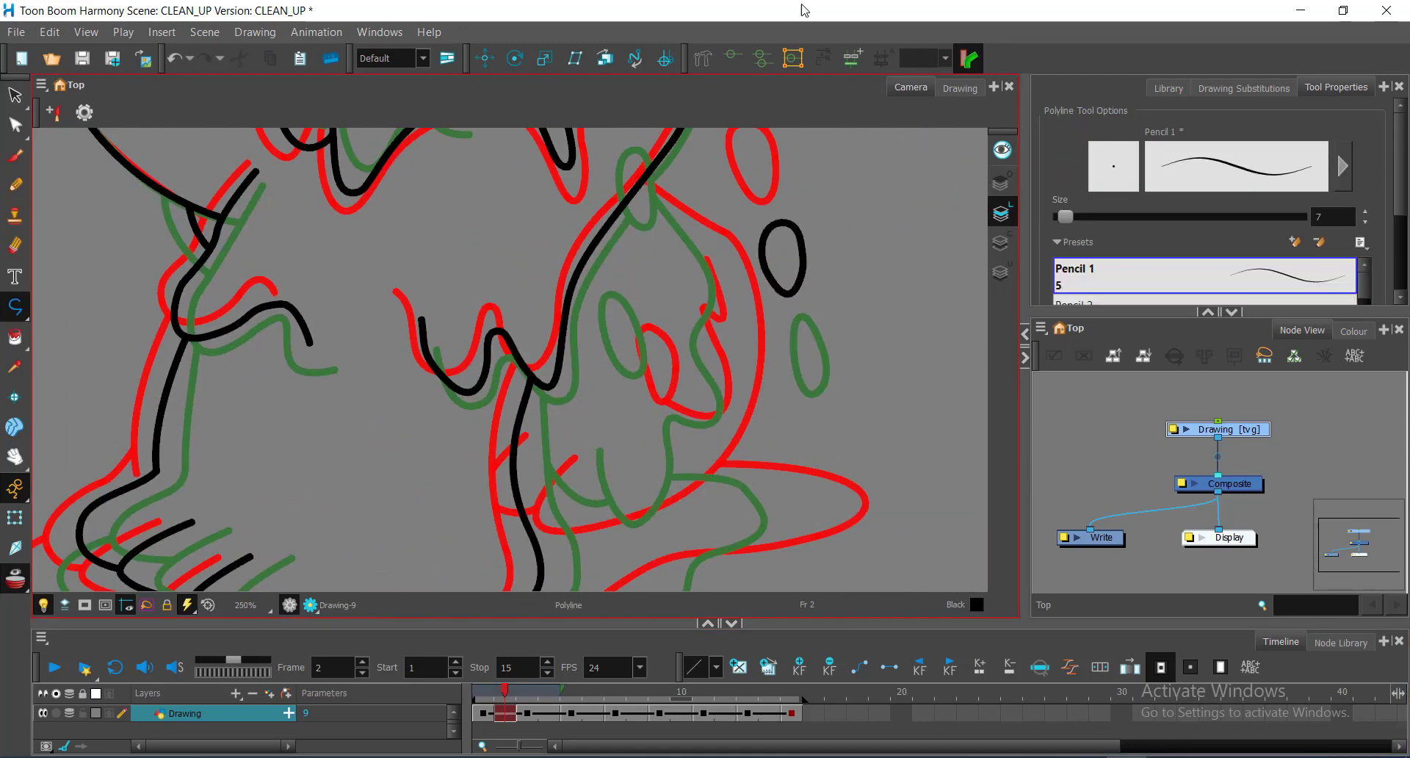
Step: Trace the belly drip segment and add a point to pull it along the guide
{"action": "scroll", "coordinate": [639, 304], "scroll_direction": "down", "scroll_amount": 1}
{"action": "mouse_move", "coordinate": [642, 257]}
{"action": "left_mouse_down"}
{"action": "mouse_move", "coordinate": [638, 304]}
{"action": "mouse_move", "coordinate": [616, 212]}
{"action": "left_mouse_up"}
{"action": "scroll", "coordinate": [639, 304], "scroll_direction": "up", "scroll_amount": 1}
{"action": "left_click", "coordinate": [563, 415]}
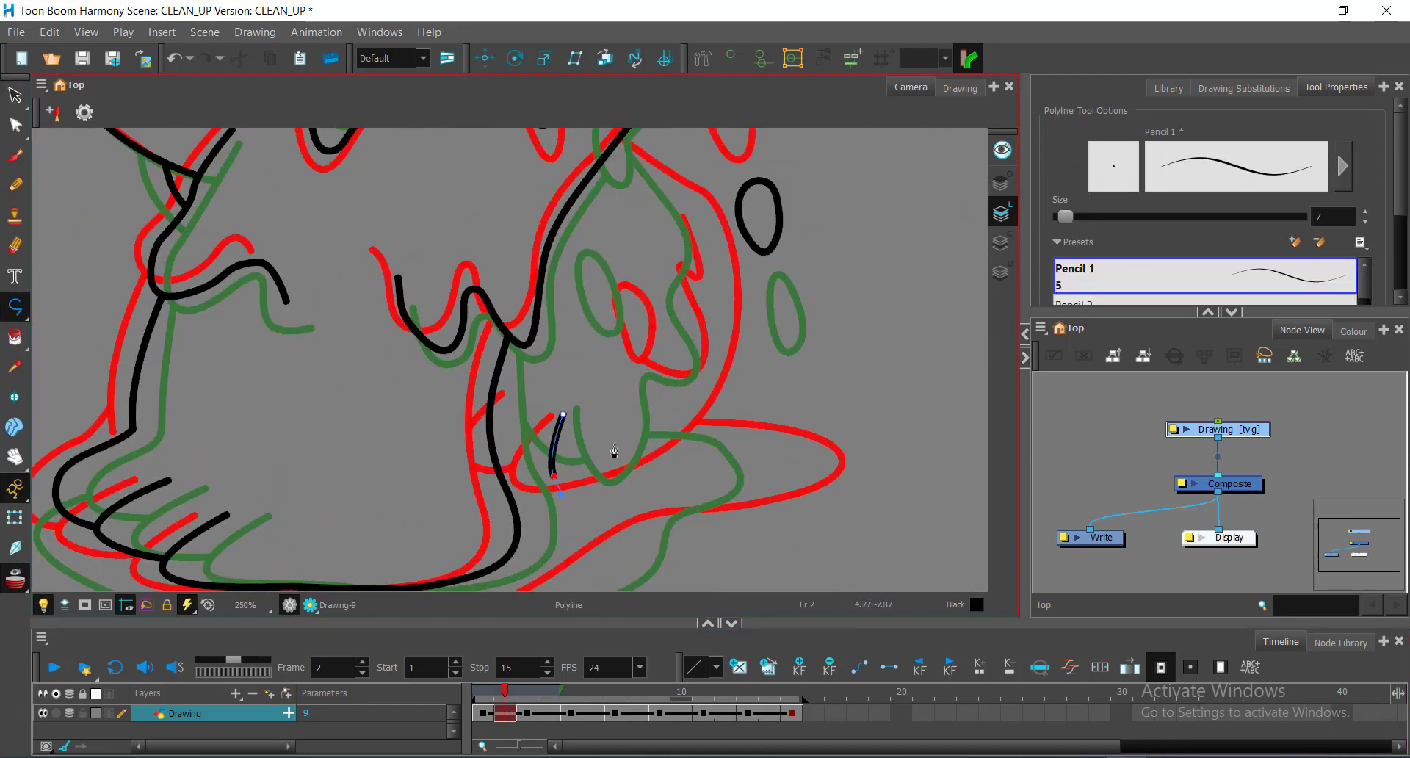
{"action": "left_click_drag", "start_coordinate": [723, 419], "coordinate": [671, 523]}
{"action": "left_click_drag", "start_coordinate": [666, 435], "coordinate": [666, 385]}
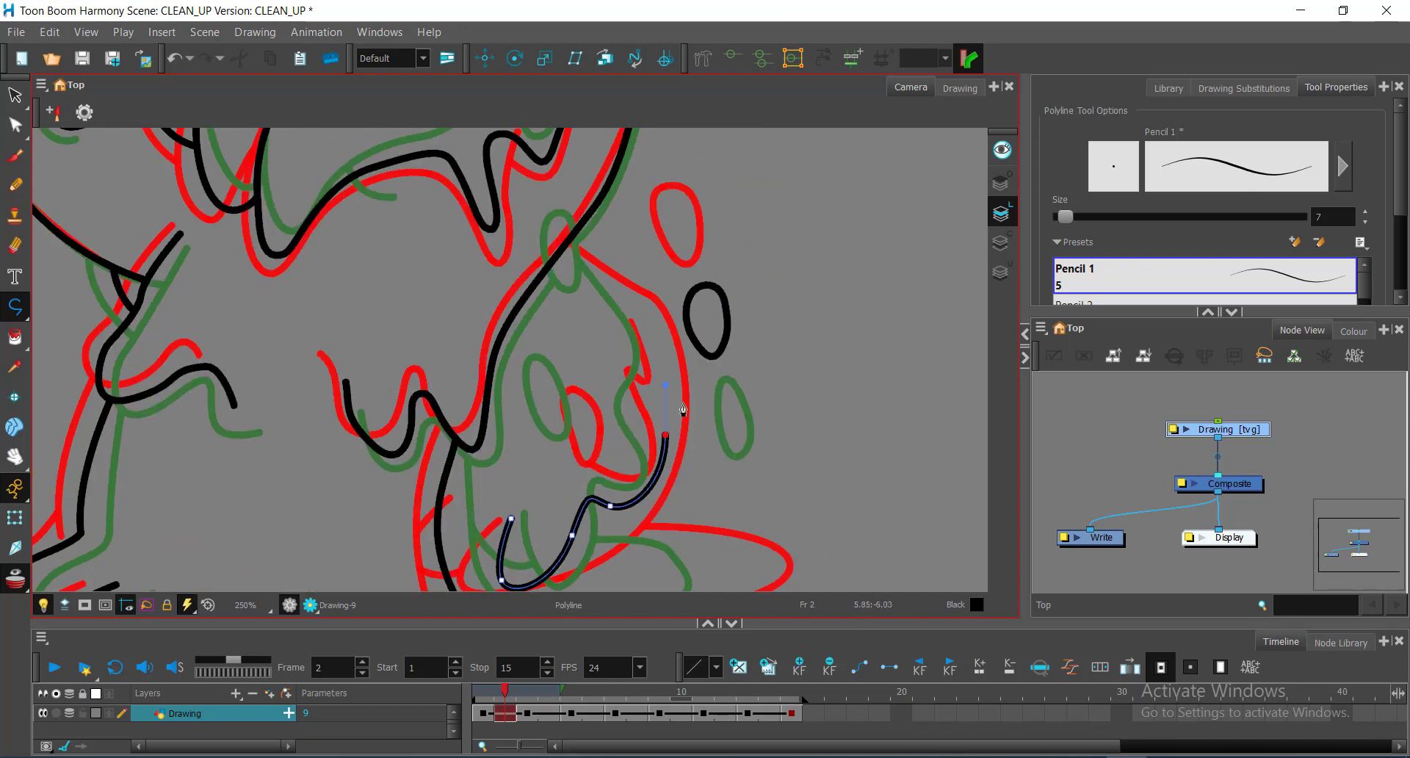
{"action": "left_click_drag", "start_coordinate": [483, 218], "coordinate": [484, 218]}
{"action": "key", "text": "alt+q"}
{"action": "left_click", "coordinate": [646, 351]}
{"action": "left_click", "coordinate": [643, 341], "text": "ctrl"}
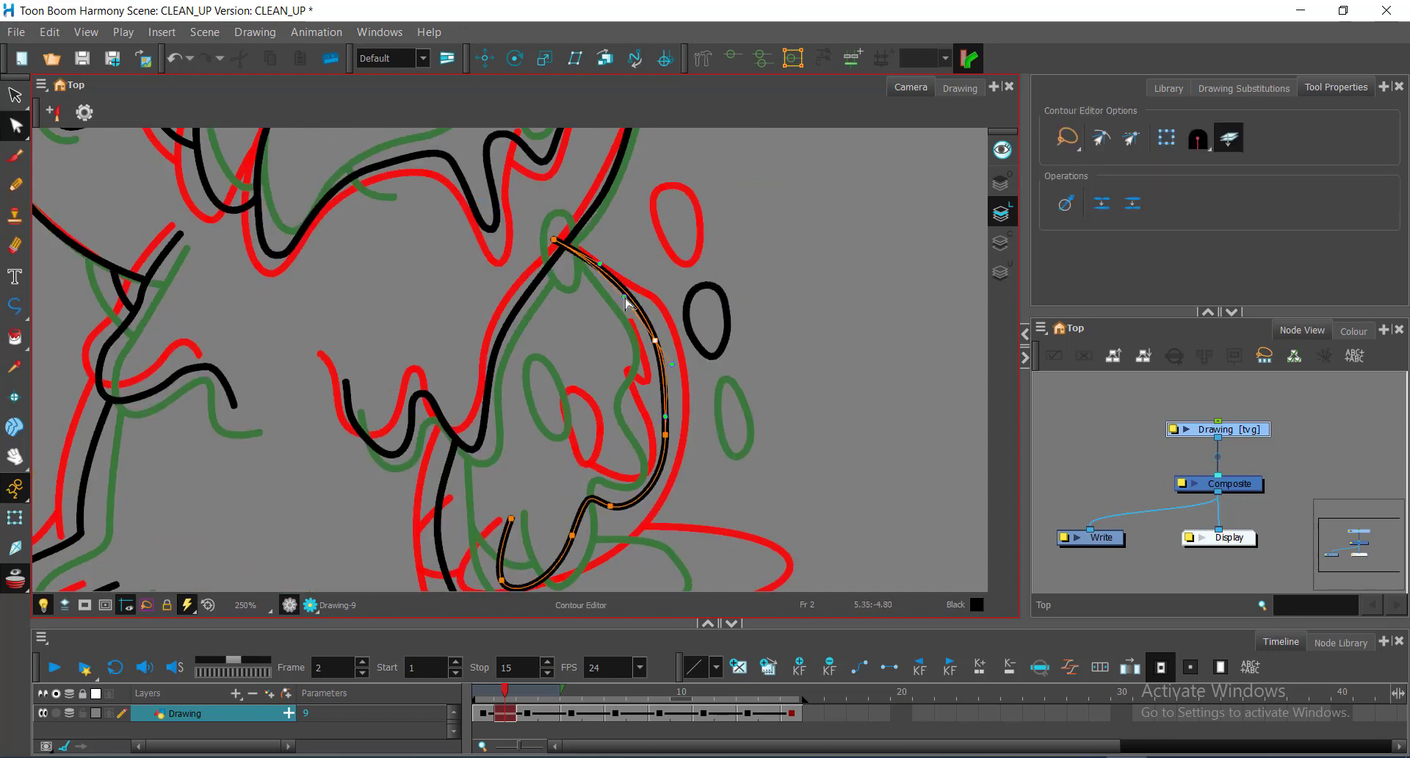
{"action": "left_click_drag", "start_coordinate": [643, 341], "coordinate": [655, 340]}
{"action": "left_click", "coordinate": [665, 435]}
{"action": "left_click", "coordinate": [623, 407]}
Step: Undo the accidental leg-curve change and the stray dot
{"action": "left_click_drag", "start_coordinate": [552, 441], "coordinate": [657, 359]}
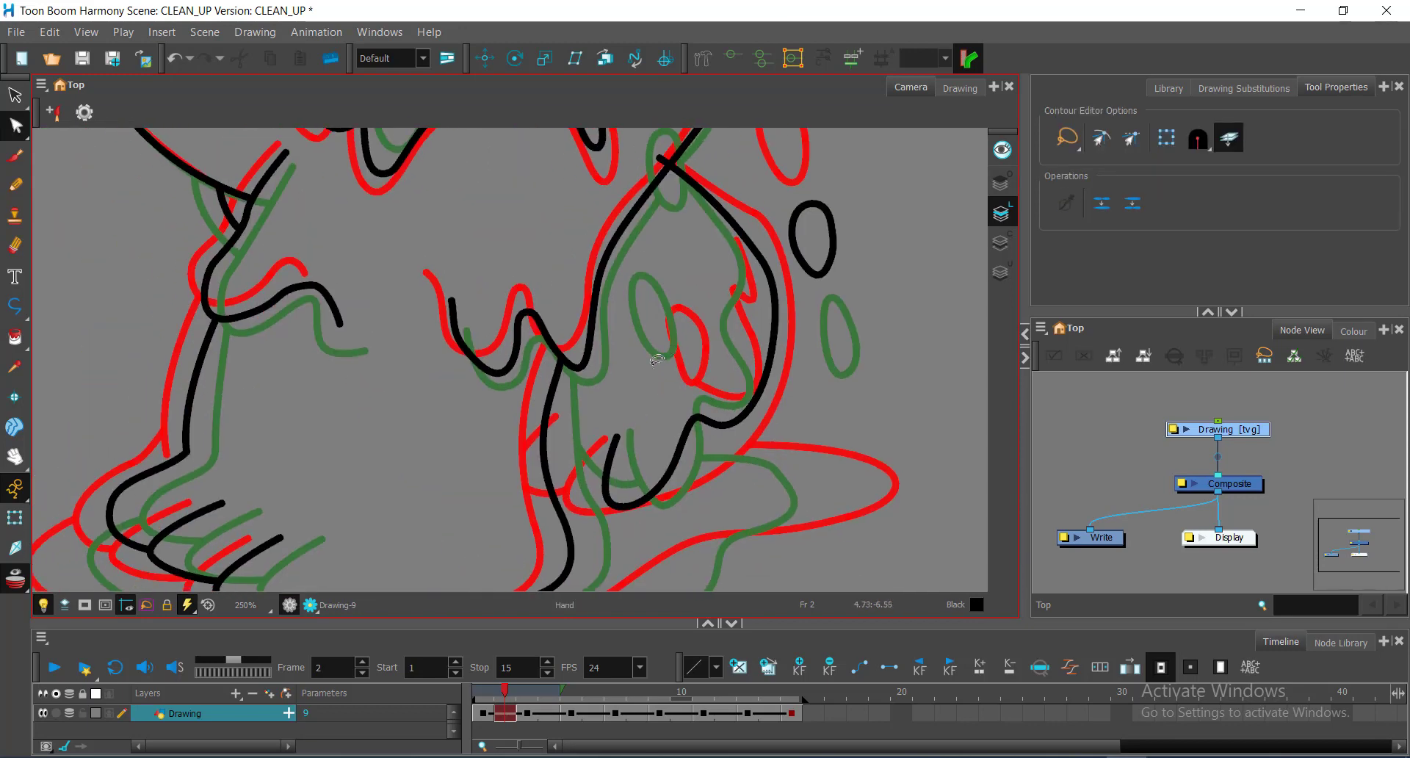
{"action": "key", "text": "alt+underscore"}
{"action": "key", "text": "ctrl+z"}
{"action": "key", "text": "alt+q"}
{"action": "key", "text": "ctrl+z"}
{"action": "key", "text": "alt+underscore"}
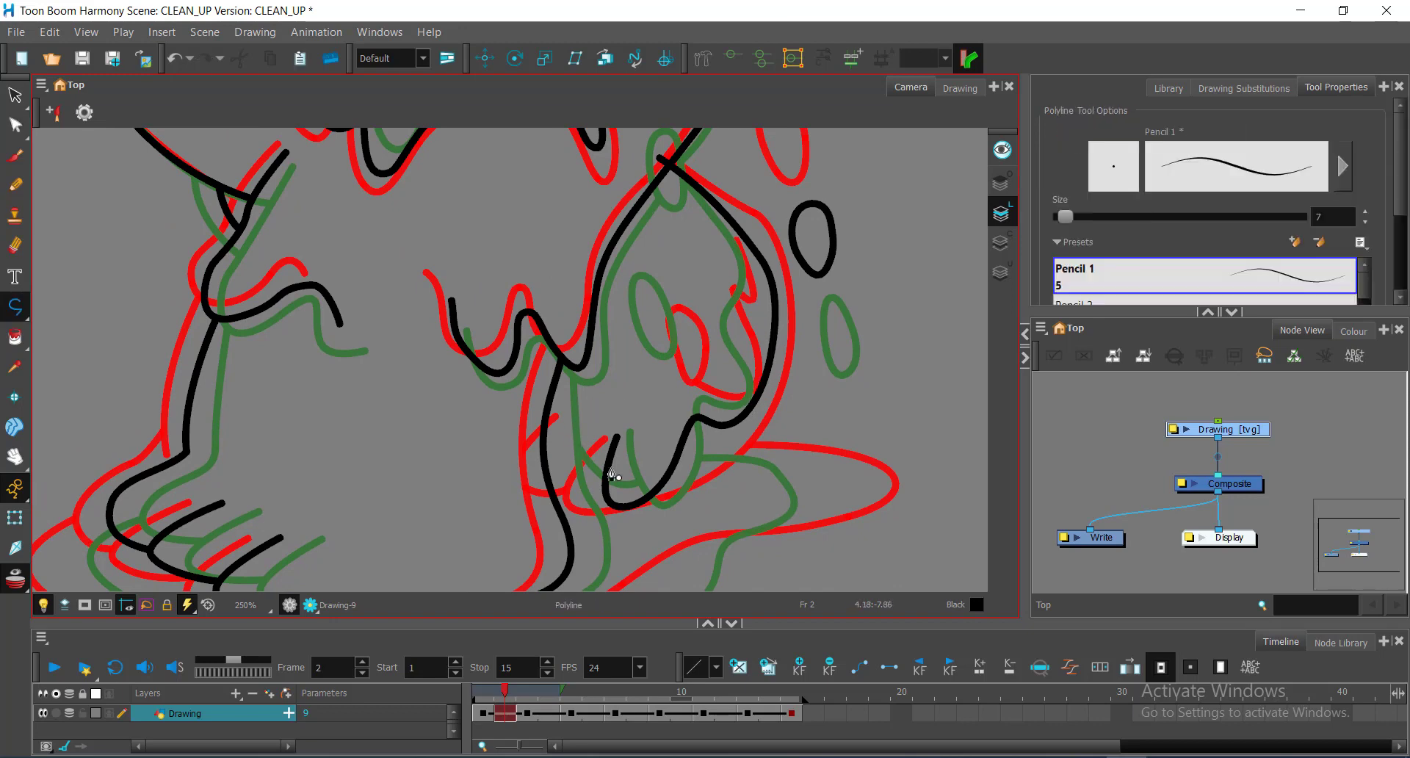
{"action": "key", "text": "alt+q"}
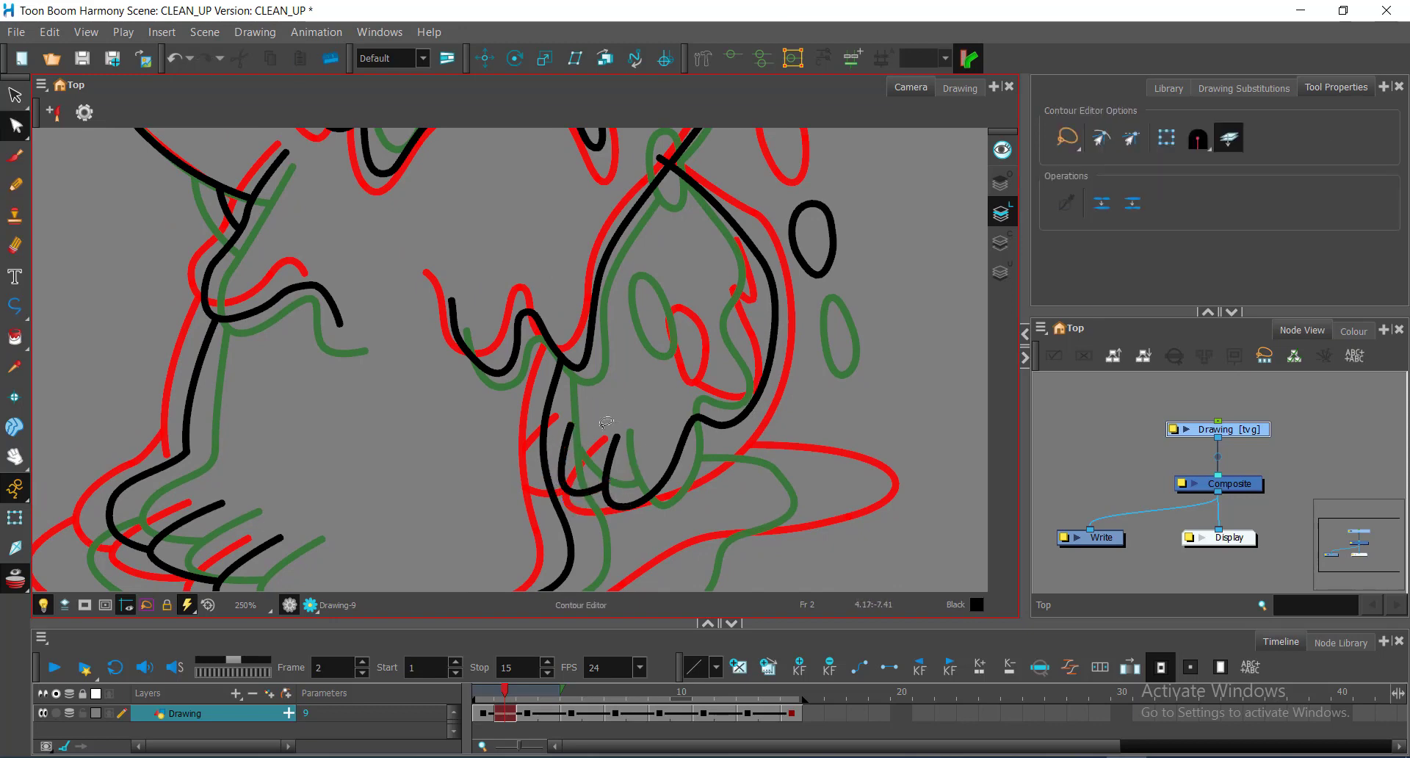
{"action": "key", "text": "alt+underscore"}
{"action": "key", "text": "alt+q"}
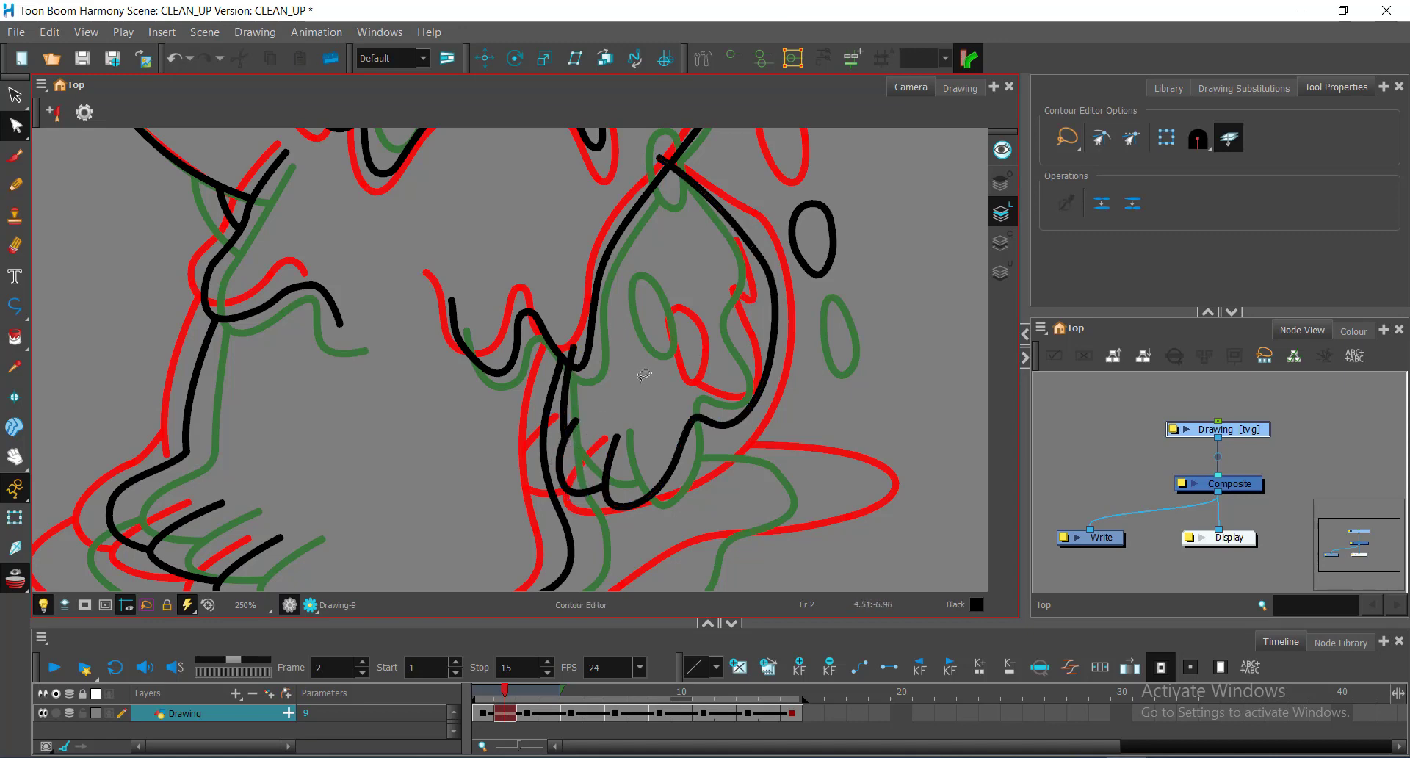
{"action": "key", "text": "alt+underscore"}
{"action": "scroll", "coordinate": [641, 368], "scroll_direction": "down", "scroll_amount": 1}
{"action": "scroll", "coordinate": [650, 320], "scroll_direction": "up", "scroll_amount": 2}
Step: Trace the small inner loop and reshape its left side with the Contour Editor
{"action": "left_click_drag", "start_coordinate": [598, 325], "coordinate": [572, 320]}
{"action": "left_click_drag", "start_coordinate": [564, 343], "coordinate": [569, 389]}
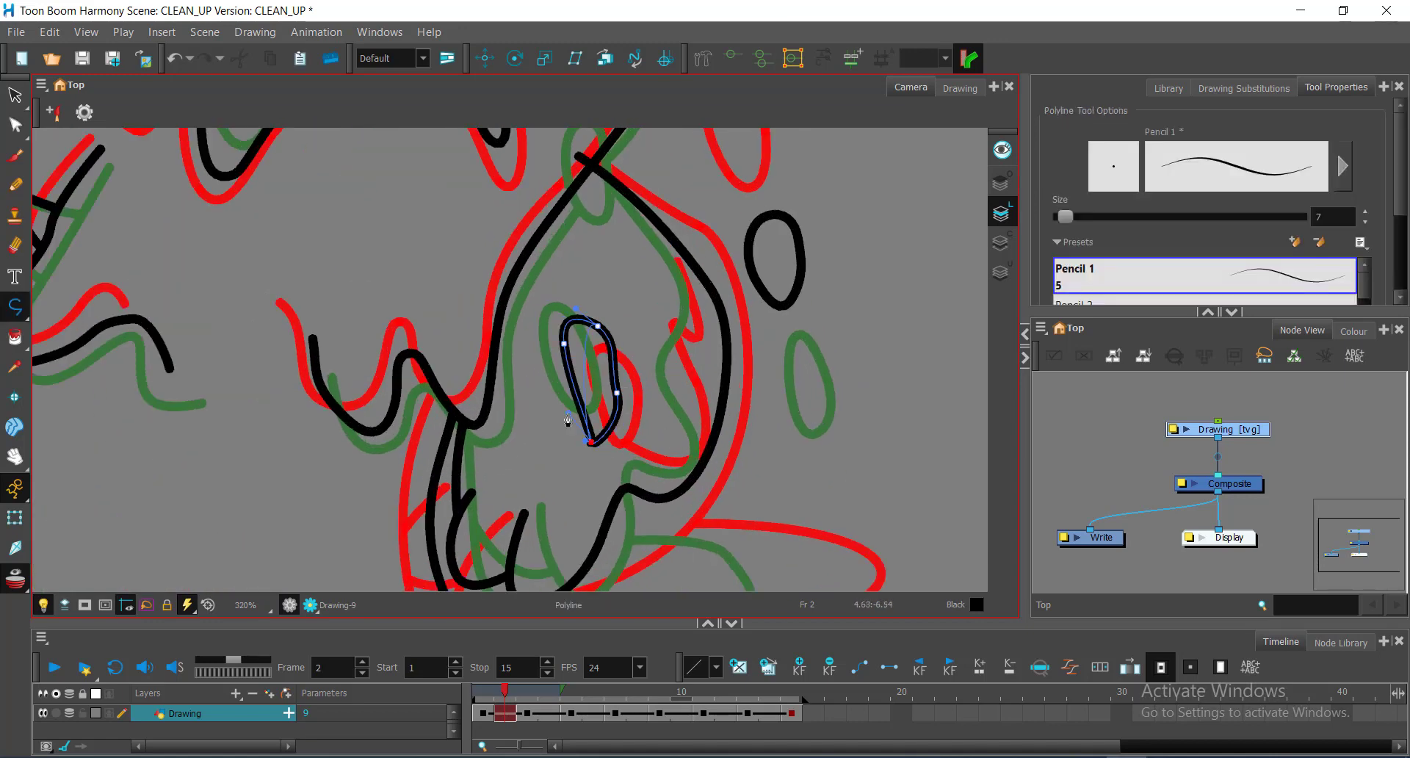
{"action": "key", "text": "alt+q"}
{"action": "scroll", "coordinate": [589, 431], "scroll_direction": "up", "scroll_amount": 2}
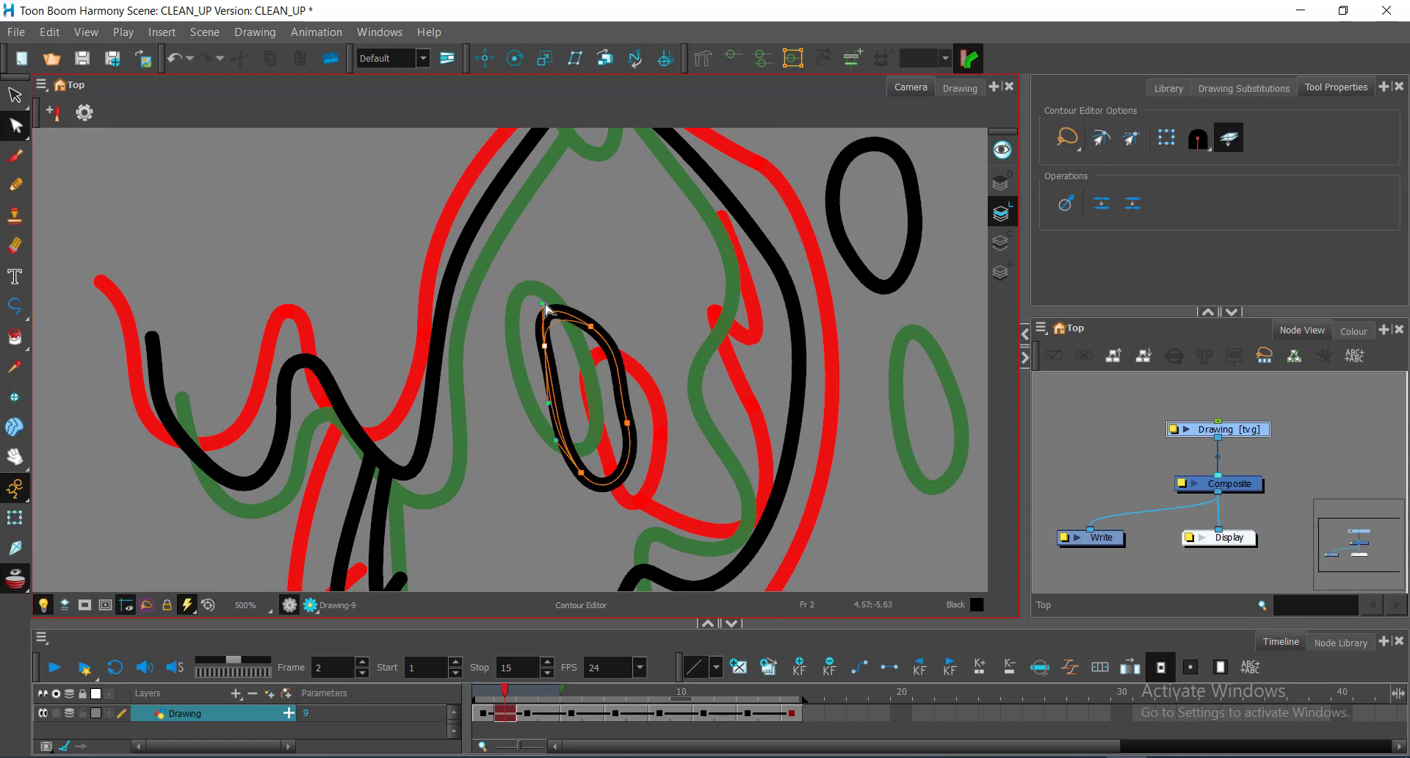
{"action": "left_click_drag", "start_coordinate": [545, 304], "coordinate": [543, 302]}
{"action": "left_click", "coordinate": [590, 326]}
{"action": "key", "text": "alt+minus"}
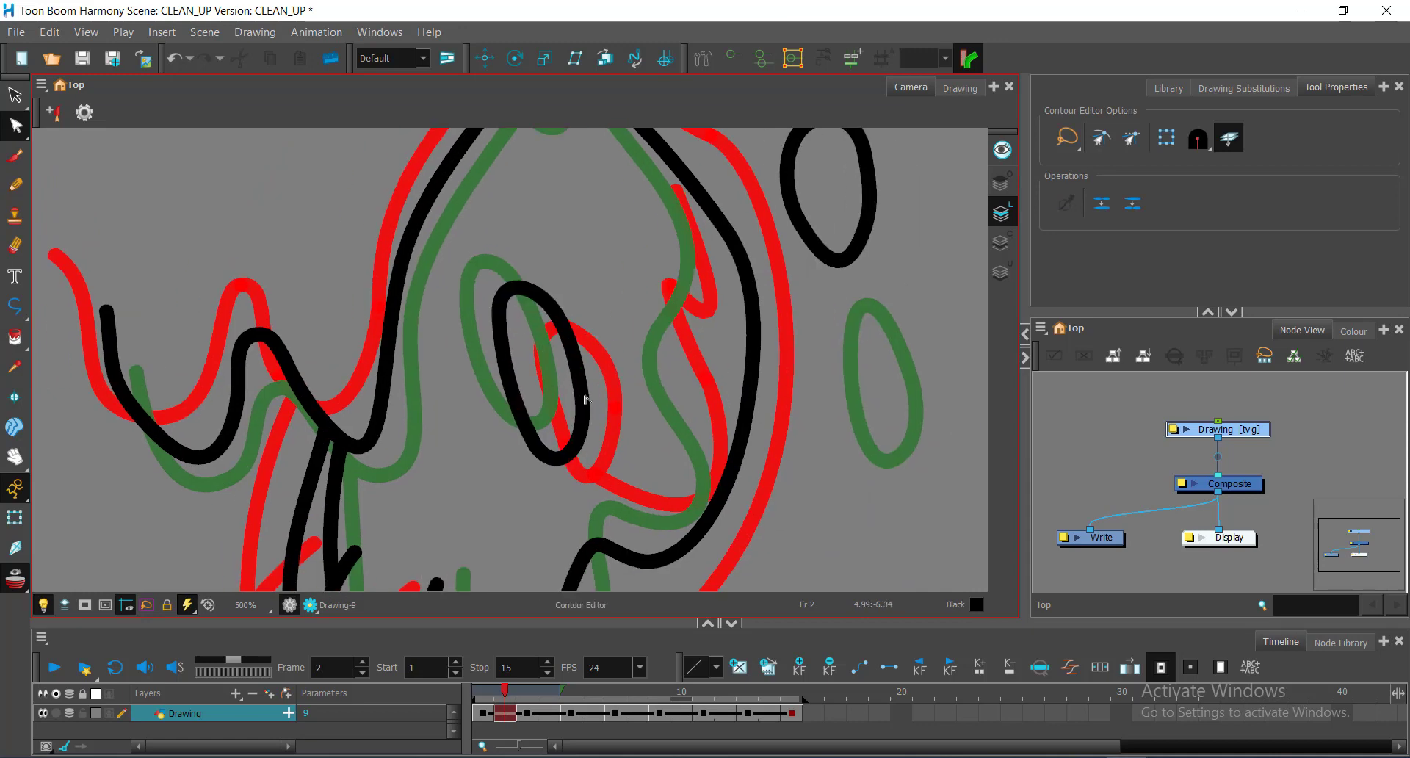
Step: Trace the long drip curve downward and smooth it by adjusting point handles
{"action": "left_click_drag", "start_coordinate": [624, 512], "coordinate": [664, 515]}
{"action": "left_click_drag", "start_coordinate": [694, 411], "coordinate": [679, 361]}
{"action": "left_click_drag", "start_coordinate": [690, 292], "coordinate": [703, 246]}
{"action": "left_click_drag", "start_coordinate": [665, 183], "coordinate": [652, 284]}
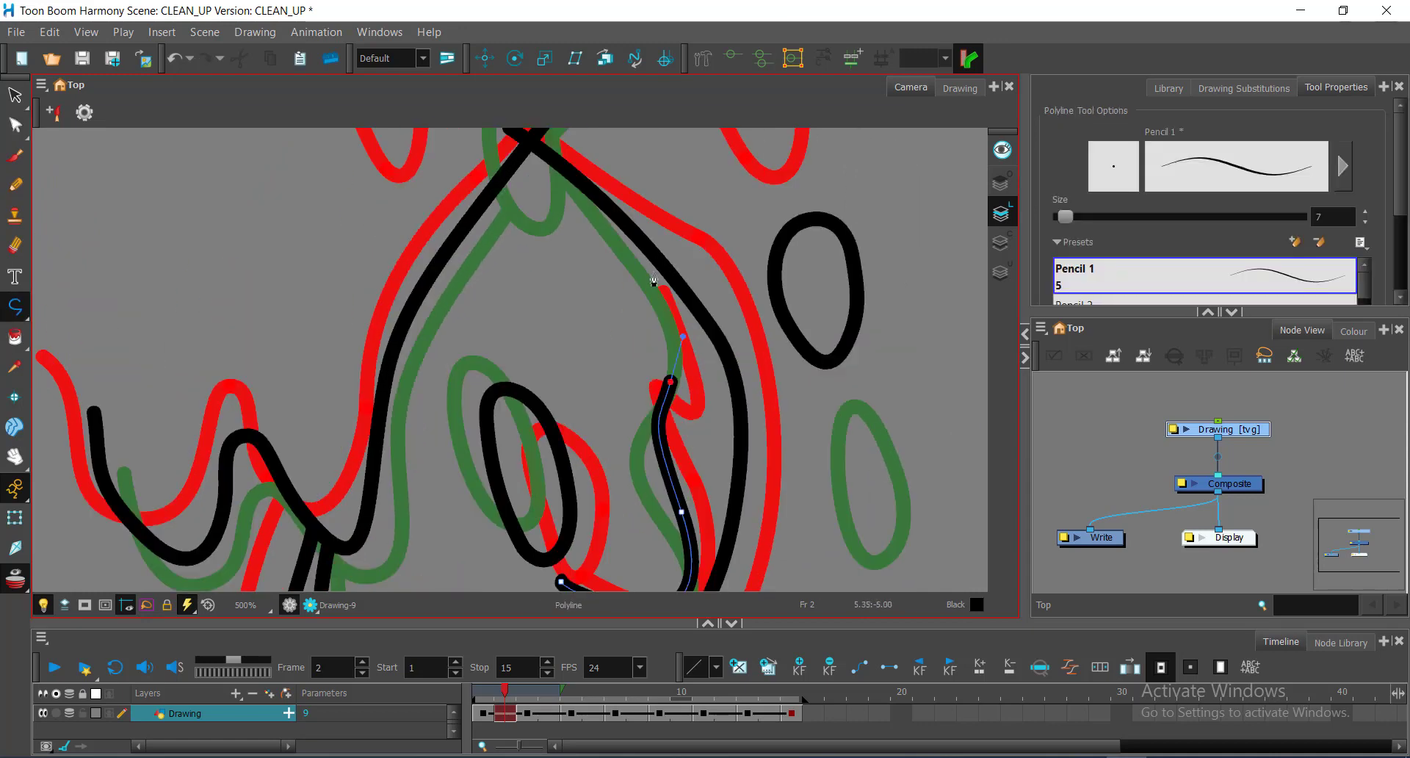
{"action": "left_click", "coordinate": [644, 261]}
{"action": "key", "text": "alt+q"}
{"action": "left_click", "coordinate": [682, 512]}
{"action": "left_click_drag", "start_coordinate": [665, 461], "coordinate": [625, 387]}
{"action": "left_click_drag", "start_coordinate": [680, 510], "coordinate": [745, 416]}
{"action": "left_click", "coordinate": [672, 460]}
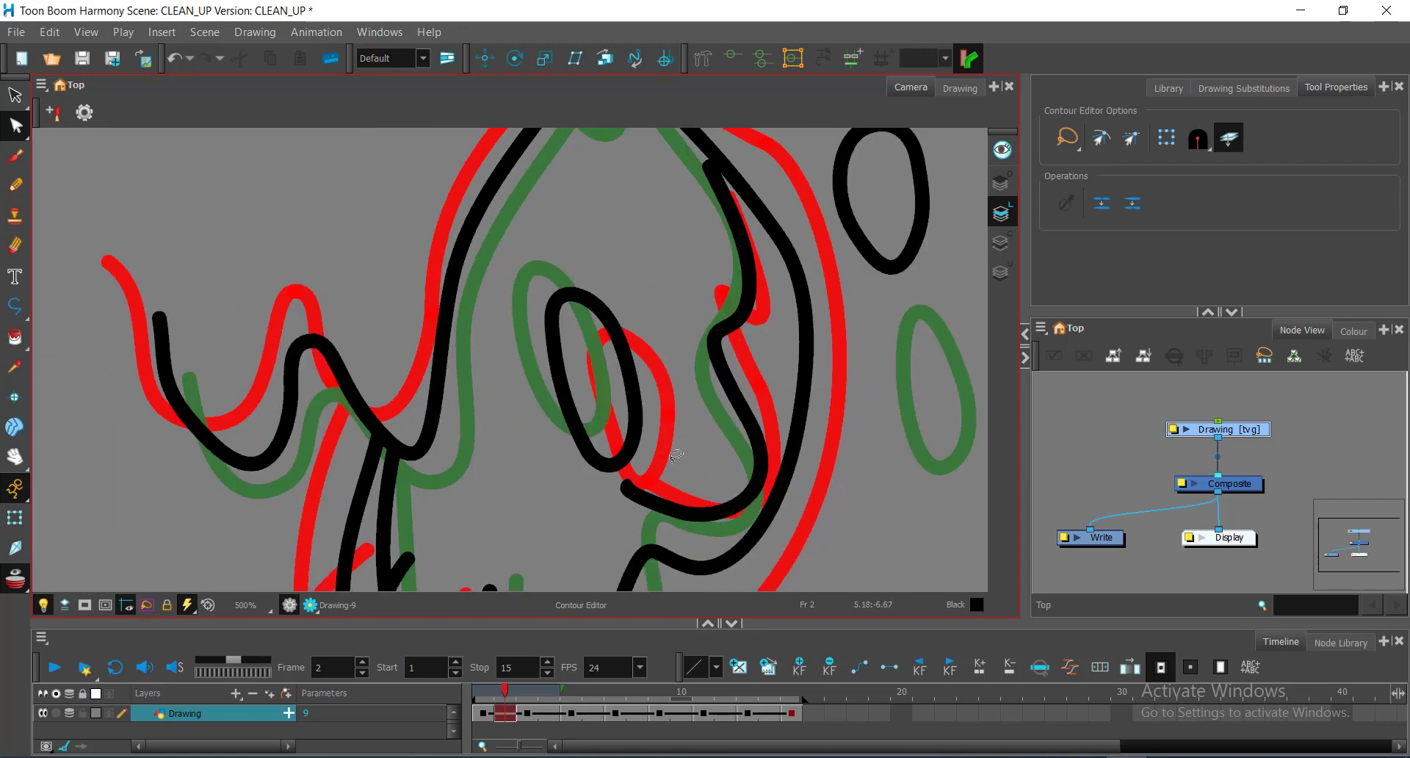
{"action": "left_click_drag", "start_coordinate": [599, 481], "coordinate": [632, 491]}
{"action": "left_click", "coordinate": [665, 441]}
{"action": "scroll", "coordinate": [591, 286], "scroll_direction": "down", "scroll_amount": 2}
Step: Save the scene and nudge points on the connected drip strokes
{"action": "key", "text": "ctrl+s"}
{"action": "scroll", "coordinate": [619, 238], "scroll_direction": "down", "scroll_amount": 2}
{"action": "scroll", "coordinate": [663, 340], "scroll_direction": "up", "scroll_amount": 2}
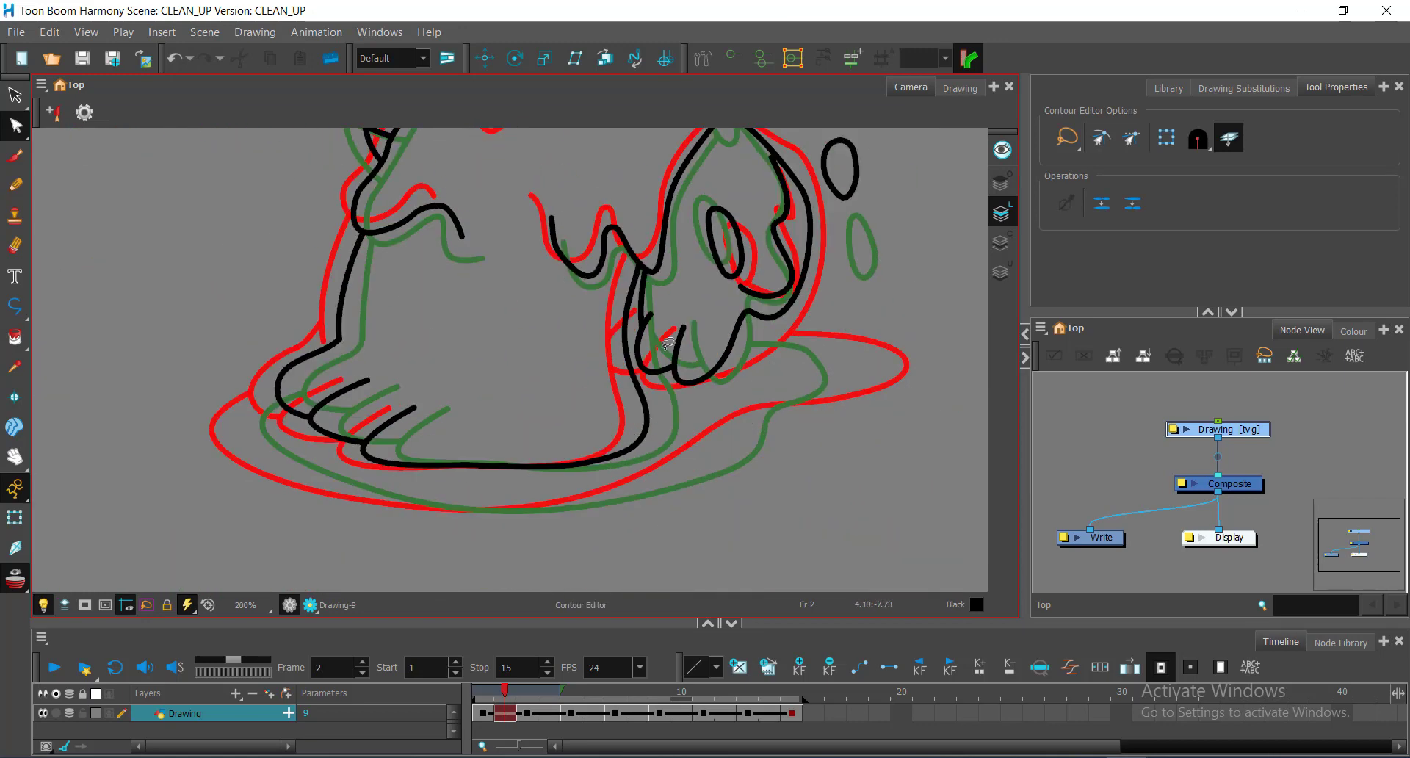
{"action": "scroll", "coordinate": [764, 324], "scroll_direction": "up", "scroll_amount": 2}
{"action": "left_click", "coordinate": [733, 296]}
{"action": "mouse_move", "coordinate": [768, 306]}
{"action": "left_mouse_down"}
{"action": "mouse_move", "coordinate": [778, 315]}
{"action": "mouse_move", "coordinate": [753, 296]}
{"action": "left_mouse_up"}
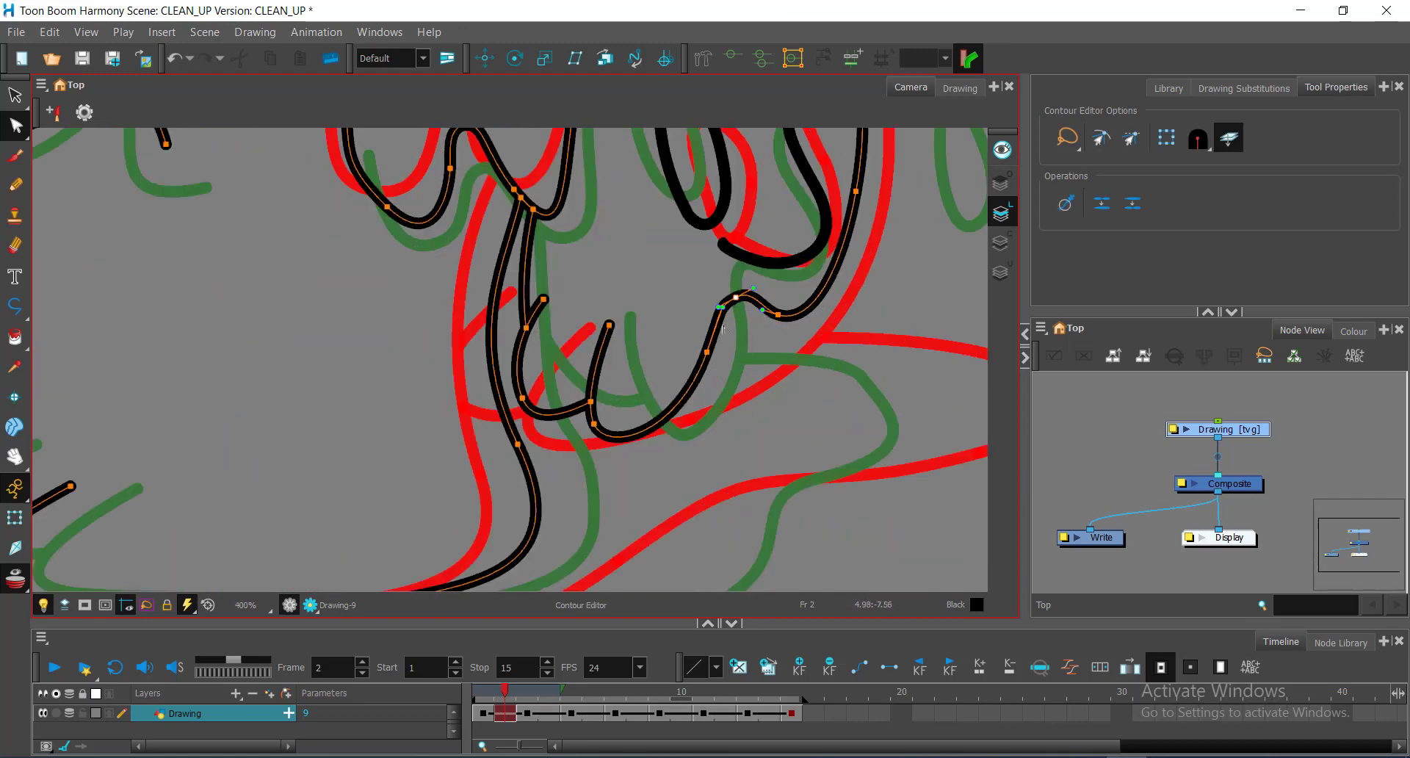
{"action": "left_click", "coordinate": [707, 352]}
Step: Trace the slime puddle's outer edge around the heel, sole and toes with Polyline
{"action": "left_click", "coordinate": [760, 367]}
{"action": "scroll", "coordinate": [760, 367], "scroll_direction": "down", "scroll_amount": 1}
{"action": "key", "text": "alt+minus"}
{"action": "left_click", "coordinate": [696, 338]}
{"action": "left_click_drag", "start_coordinate": [870, 367], "coordinate": [918, 392]}
{"action": "left_click_drag", "start_coordinate": [787, 400], "coordinate": [720, 318]}
{"action": "left_click_drag", "start_coordinate": [749, 375], "coordinate": [639, 408]}
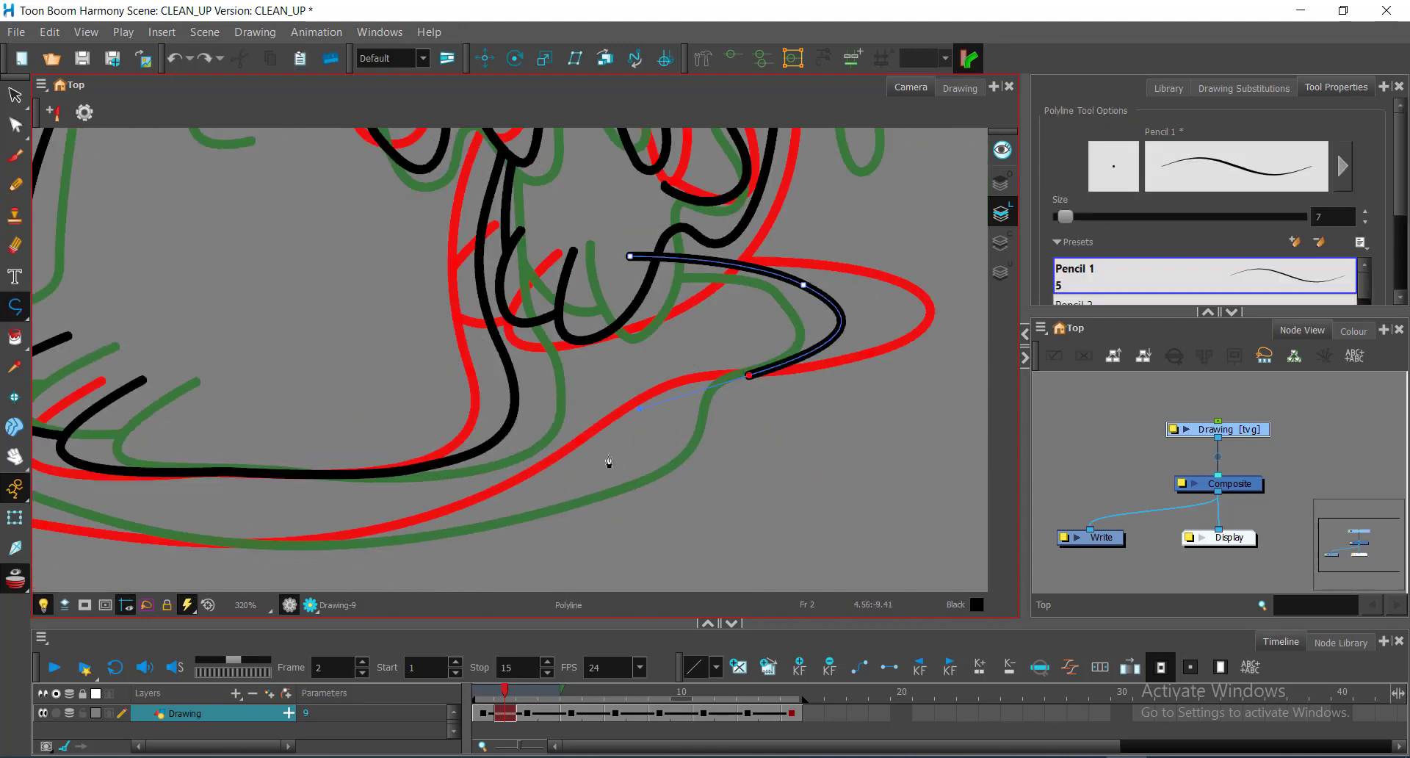
{"action": "left_click_drag", "start_coordinate": [609, 456], "coordinate": [522, 507]}
{"action": "left_click_drag", "start_coordinate": [521, 507], "coordinate": [807, 414]}
{"action": "left_click_drag", "start_coordinate": [380, 440], "coordinate": [209, 373]}
{"action": "left_click_drag", "start_coordinate": [409, 171], "coordinate": [812, 334]}
{"action": "scroll", "coordinate": [779, 367], "scroll_direction": "up", "scroll_amount": 2}
{"action": "left_click_drag", "start_coordinate": [724, 252], "coordinate": [955, 151]}
Step: Refine the puddle outline's points and handles, bulging and smoothing its right tip
{"action": "key", "text": "alt+q"}
{"action": "left_click", "coordinate": [756, 384]}
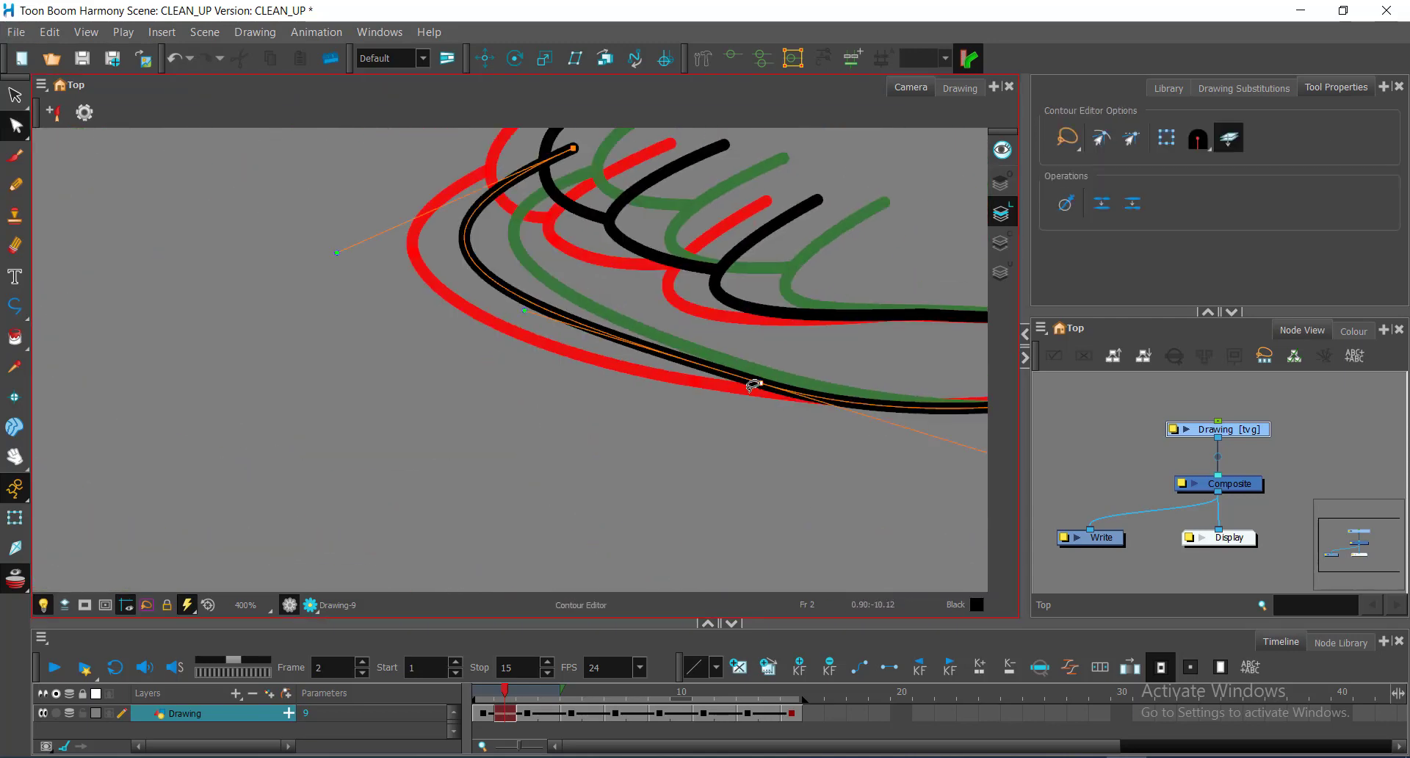
{"action": "left_click_drag", "start_coordinate": [524, 310], "coordinate": [495, 312]}
{"action": "left_click_drag", "start_coordinate": [753, 385], "coordinate": [386, 430]}
{"action": "scroll", "coordinate": [386, 431], "scroll_direction": "down", "scroll_amount": 3}
{"action": "left_click", "coordinate": [714, 386]}
{"action": "left_click_drag", "start_coordinate": [508, 464], "coordinate": [525, 460]}
{"action": "left_click_drag", "start_coordinate": [716, 388], "coordinate": [713, 384]}
{"action": "left_click", "coordinate": [831, 279]}
{"action": "left_click_drag", "start_coordinate": [871, 291], "coordinate": [905, 306]}
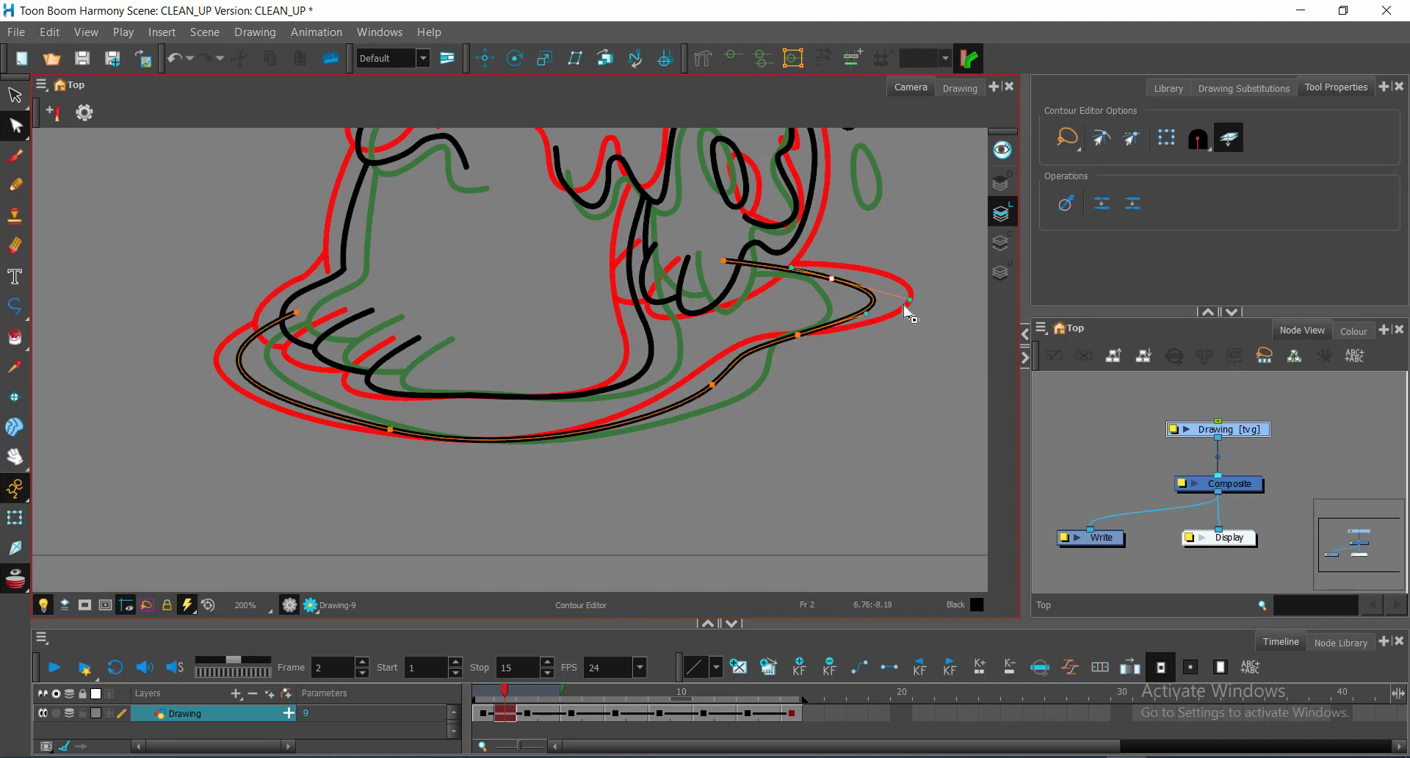
Step: Trace one of frame 2's small drop ovals as a closed polyline
{"action": "scroll", "coordinate": [751, 258], "scroll_direction": "up", "scroll_amount": 3}
{"action": "scroll", "coordinate": [808, 327], "scroll_direction": "down", "scroll_amount": 4}
{"action": "left_click_drag", "start_coordinate": [433, 367], "coordinate": [463, 462]}
{"action": "scroll", "coordinate": [450, 474], "scroll_direction": "up", "scroll_amount": 4}
{"action": "scroll", "coordinate": [450, 478], "scroll_direction": "down", "scroll_amount": 5}
{"action": "left_click_drag", "start_coordinate": [544, 213], "coordinate": [588, 337]}
{"action": "scroll", "coordinate": [587, 338], "scroll_direction": "up", "scroll_amount": 2}
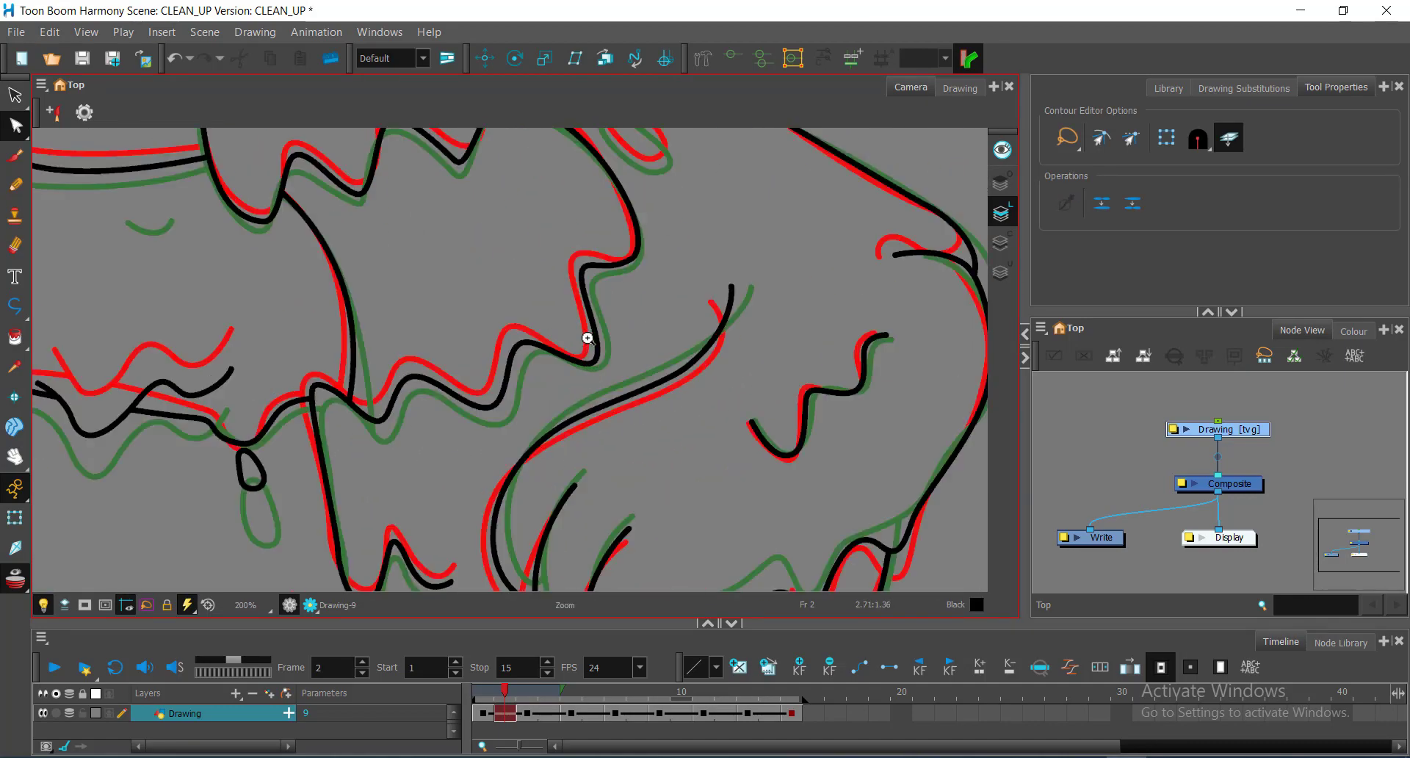
{"action": "left_click_drag", "start_coordinate": [609, 158], "coordinate": [581, 371]}
{"action": "scroll", "coordinate": [581, 371], "scroll_direction": "up", "scroll_amount": 3}
{"action": "key", "text": "alt+minus"}
{"action": "left_click_drag", "start_coordinate": [530, 246], "coordinate": [557, 212]}
{"action": "left_click_drag", "start_coordinate": [609, 246], "coordinate": [646, 269]}
{"action": "left_click_drag", "start_coordinate": [686, 377], "coordinate": [611, 384]}
{"action": "left_click_drag", "start_coordinate": [538, 198], "coordinate": [538, 198]}
{"action": "key", "text": "alt+q"}
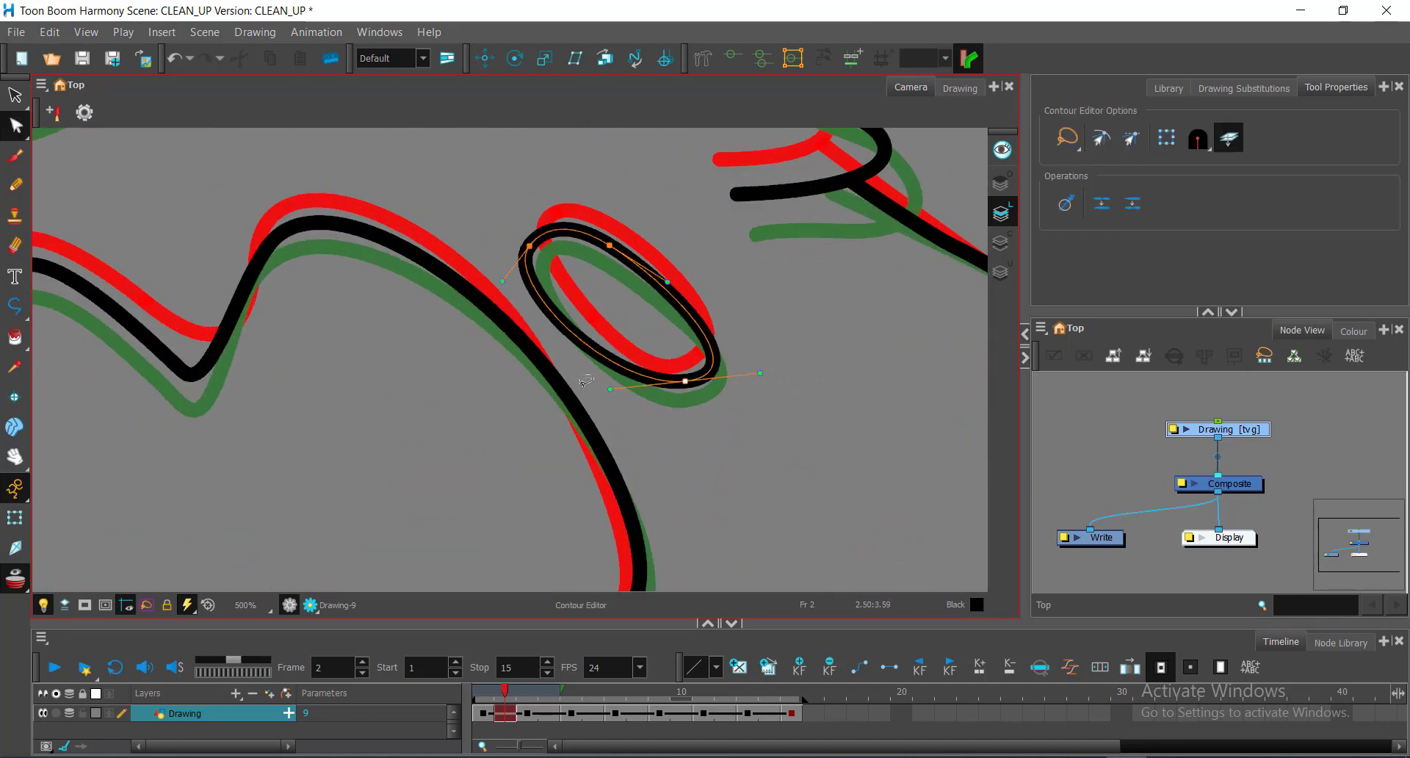
Step: Inspect the new oval stroke, deselect it, and save the scene
{"action": "scroll", "coordinate": [647, 370], "scroll_direction": "down", "scroll_amount": 4}
{"action": "scroll", "coordinate": [721, 305], "scroll_direction": "up", "scroll_amount": 4}
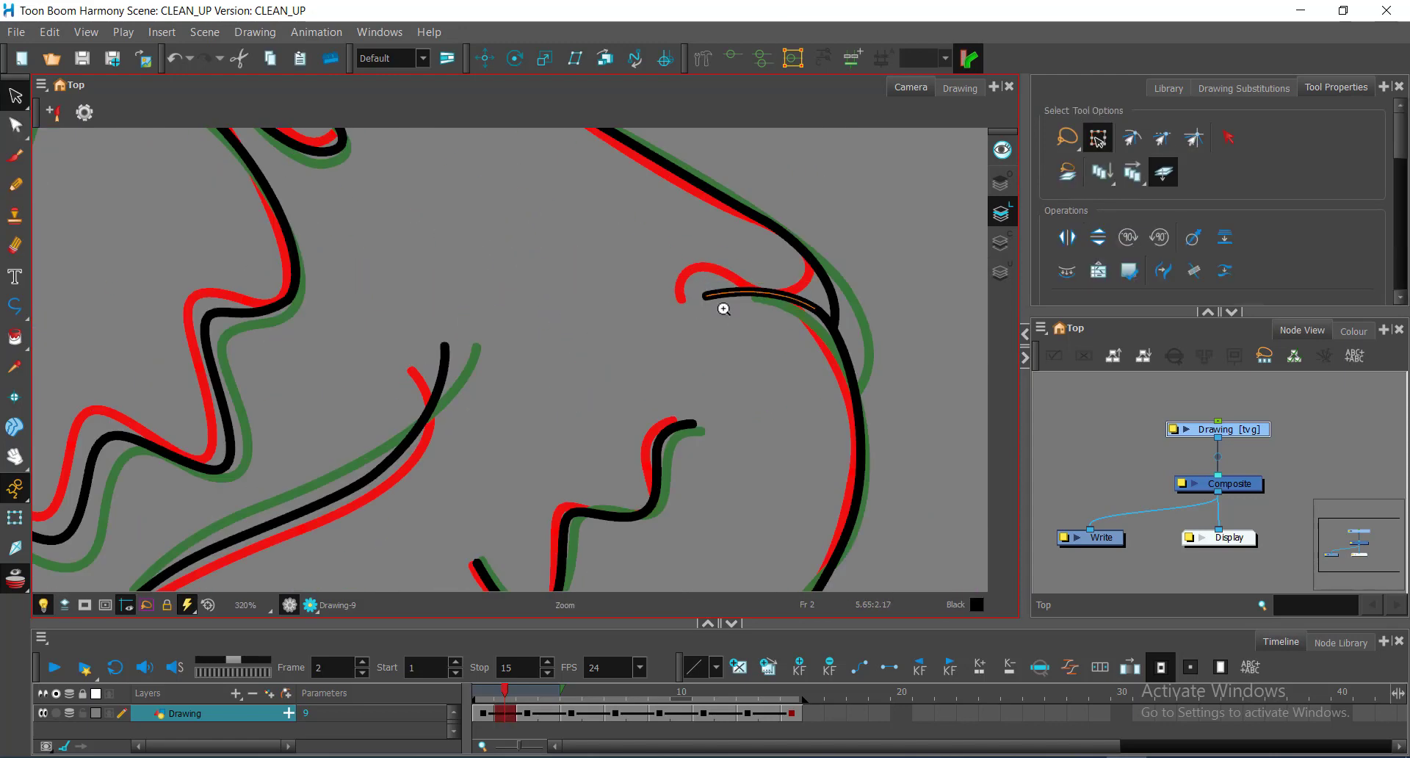
{"action": "left_click", "coordinate": [734, 288]}
{"action": "left_click", "coordinate": [752, 330]}
{"action": "scroll", "coordinate": [745, 356], "scroll_direction": "down", "scroll_amount": 10}
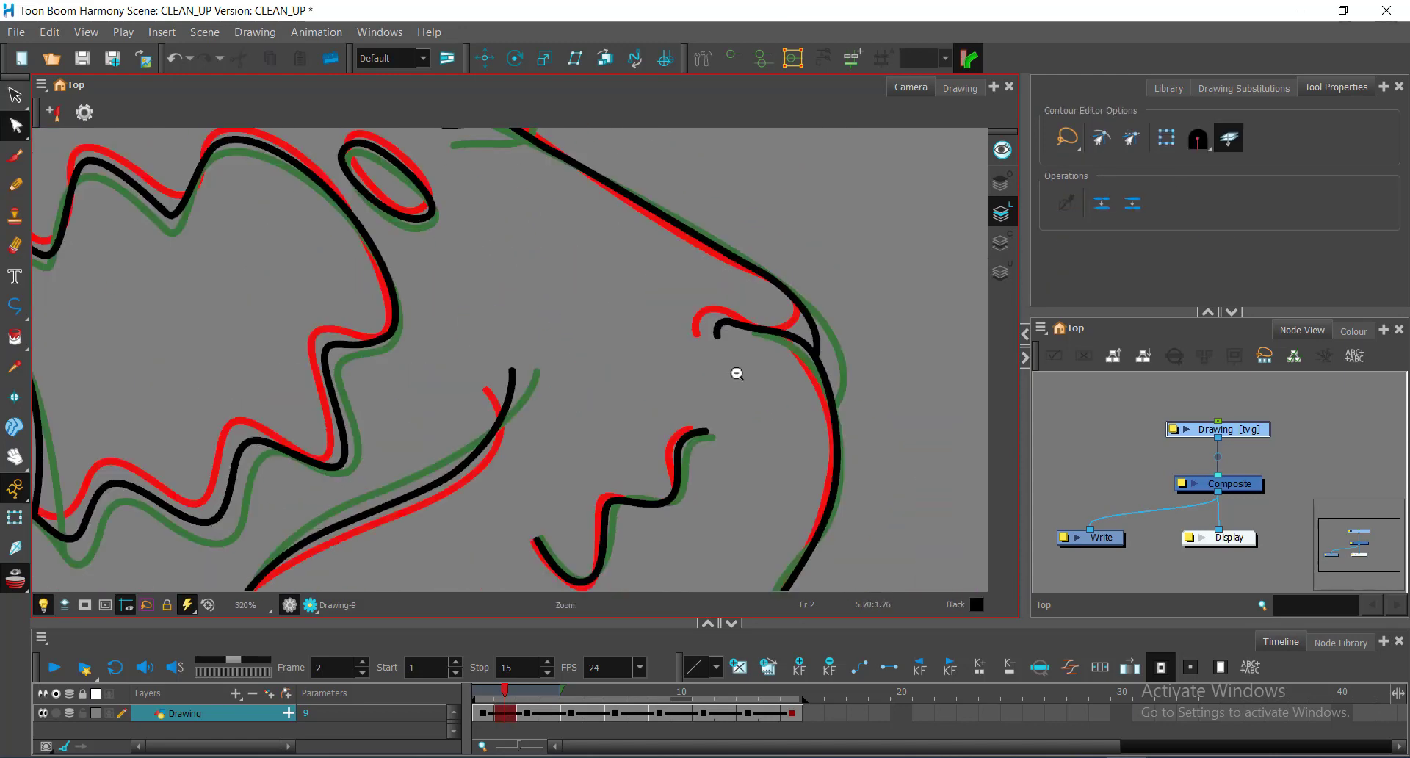
{"action": "key", "text": "ctrl+s"}
Step: Turn off the previous- and next-frame onion skin overlays
{"action": "scroll", "coordinate": [721, 424], "scroll_direction": "up", "scroll_amount": 1}
{"action": "left_click", "coordinate": [502, 714]}
{"action": "left_click", "coordinate": [13, 580]}
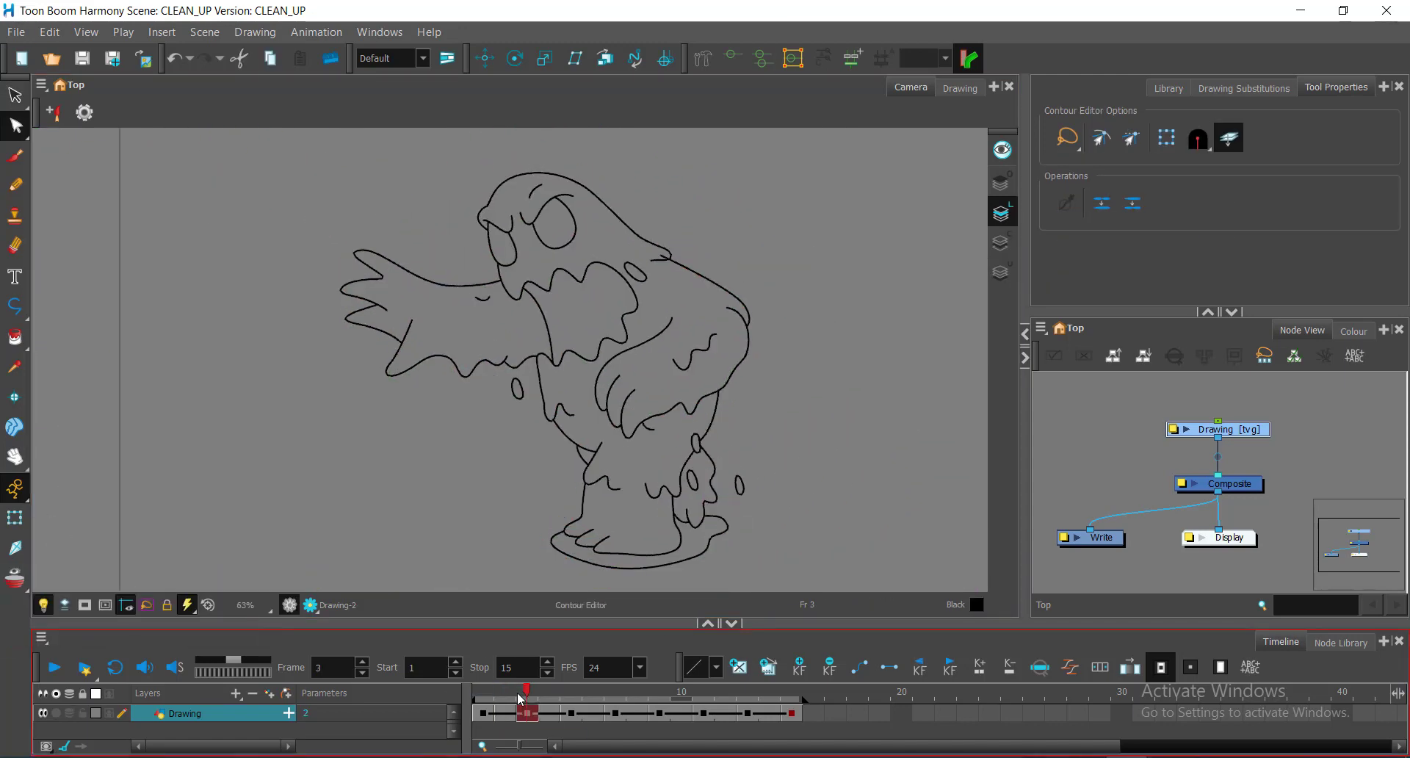
{"action": "left_click", "coordinate": [13, 580]}
{"action": "scroll", "coordinate": [481, 303], "scroll_direction": "up", "scroll_amount": 5}
{"action": "key", "text": "alt+bracketleft"}
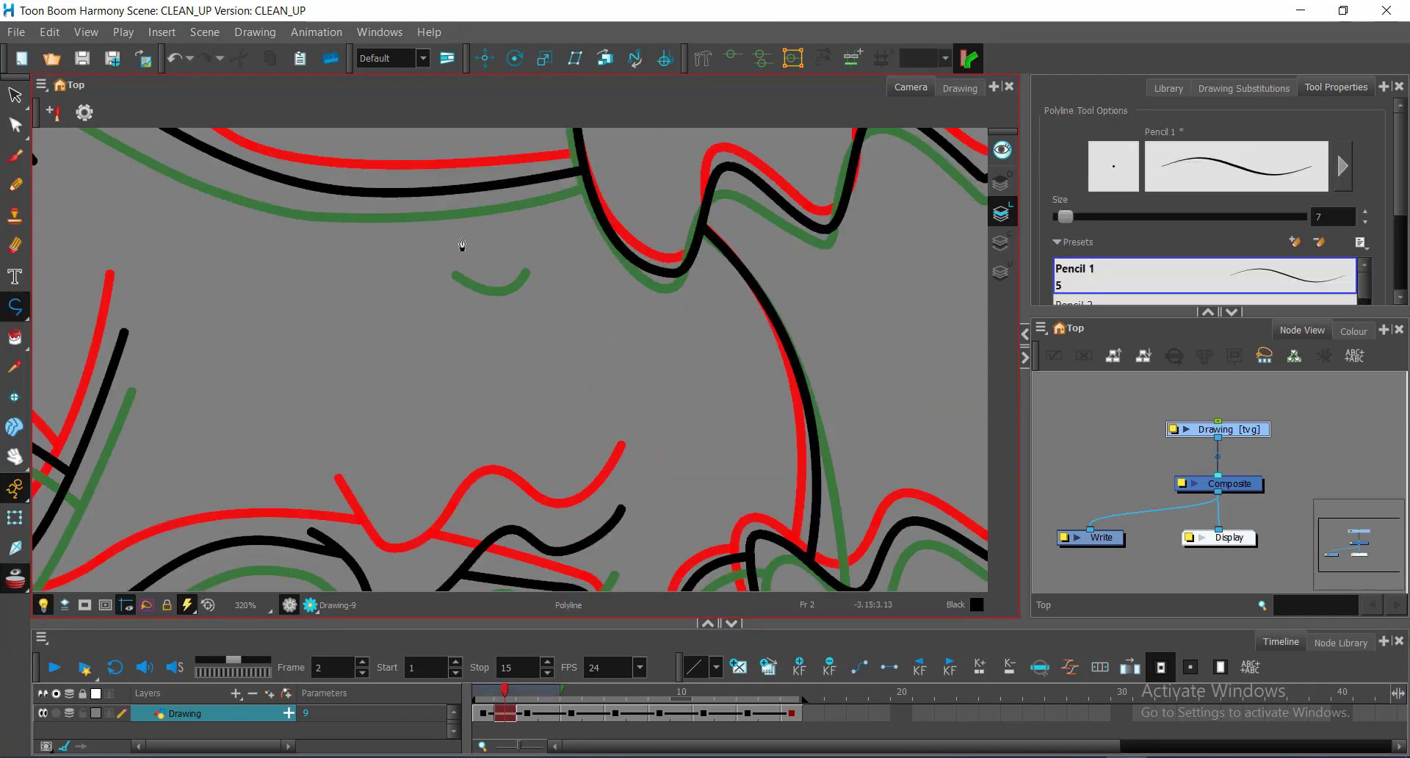
{"action": "key", "text": "alt+q"}
{"action": "scroll", "coordinate": [441, 303], "scroll_direction": "down", "scroll_amount": 7}
{"action": "left_click", "coordinate": [14, 580]}
Step: Scrub to frame 3, save, and compare its line art against frame 2
{"action": "left_click_drag", "start_coordinate": [507, 694], "coordinate": [528, 725]}
{"action": "key", "text": "ctrl+s"}
{"action": "mouse_move", "coordinate": [606, 301]}
{"action": "left_mouse_down"}
{"action": "mouse_move", "coordinate": [561, 409]}
{"action": "mouse_move", "coordinate": [604, 279]}
{"action": "left_mouse_up"}
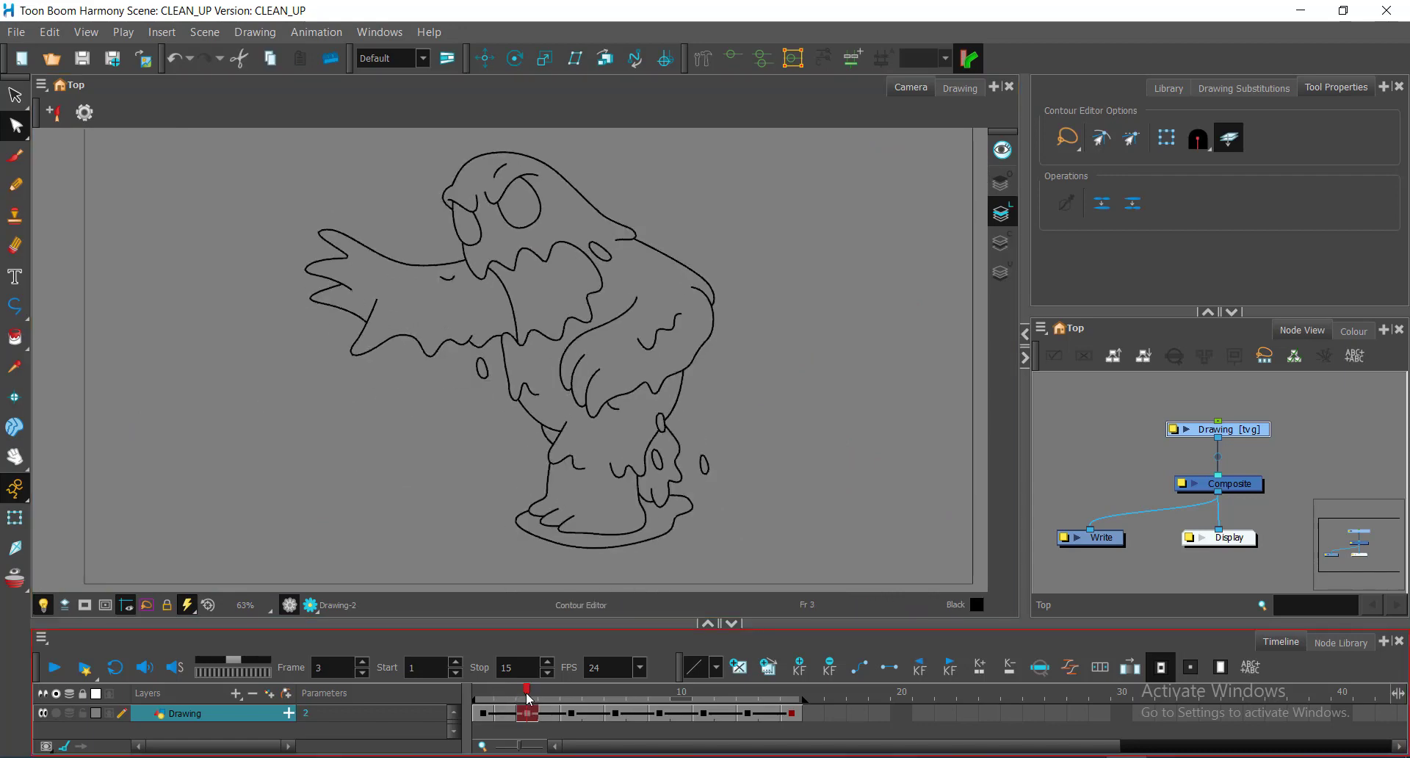
{"action": "mouse_move", "coordinate": [528, 695]}
{"action": "left_mouse_down"}
{"action": "mouse_move", "coordinate": [537, 705]}
{"action": "mouse_move", "coordinate": [481, 698]}
{"action": "mouse_move", "coordinate": [529, 693]}
{"action": "mouse_move", "coordinate": [505, 692]}
{"action": "left_mouse_up"}
{"action": "left_click", "coordinate": [14, 579]}
Step: Copy a small drop onto the red oval, then replay the animation from frame 1
{"action": "scroll", "coordinate": [663, 410], "scroll_direction": "up", "scroll_amount": 8}
{"action": "left_click_drag", "start_coordinate": [663, 410], "coordinate": [597, 313]}
{"action": "left_click", "coordinate": [843, 467]}
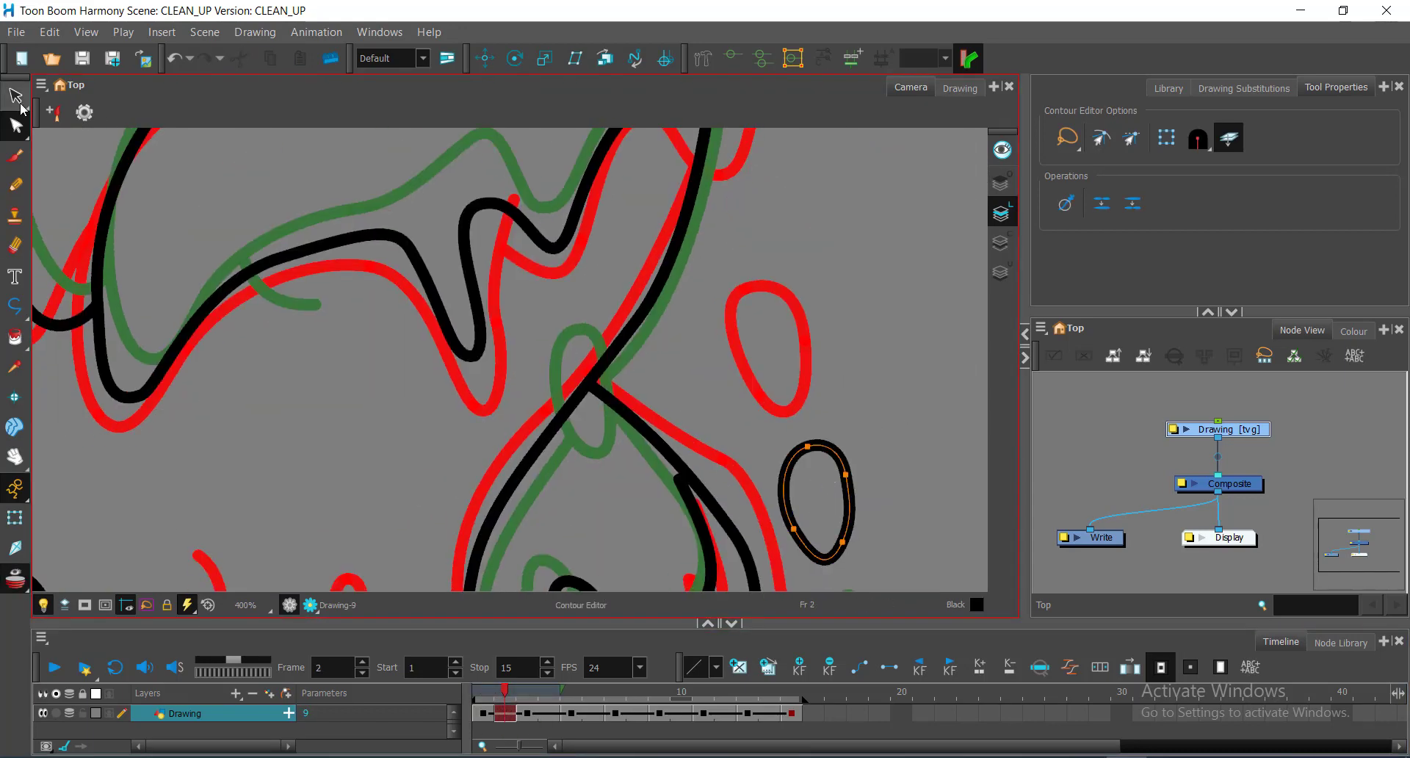
{"action": "left_click", "coordinate": [14, 96]}
{"action": "key", "text": "ctrl+c"}
{"action": "key", "text": "ctrl+v"}
{"action": "left_click_drag", "start_coordinate": [844, 466], "coordinate": [578, 226]}
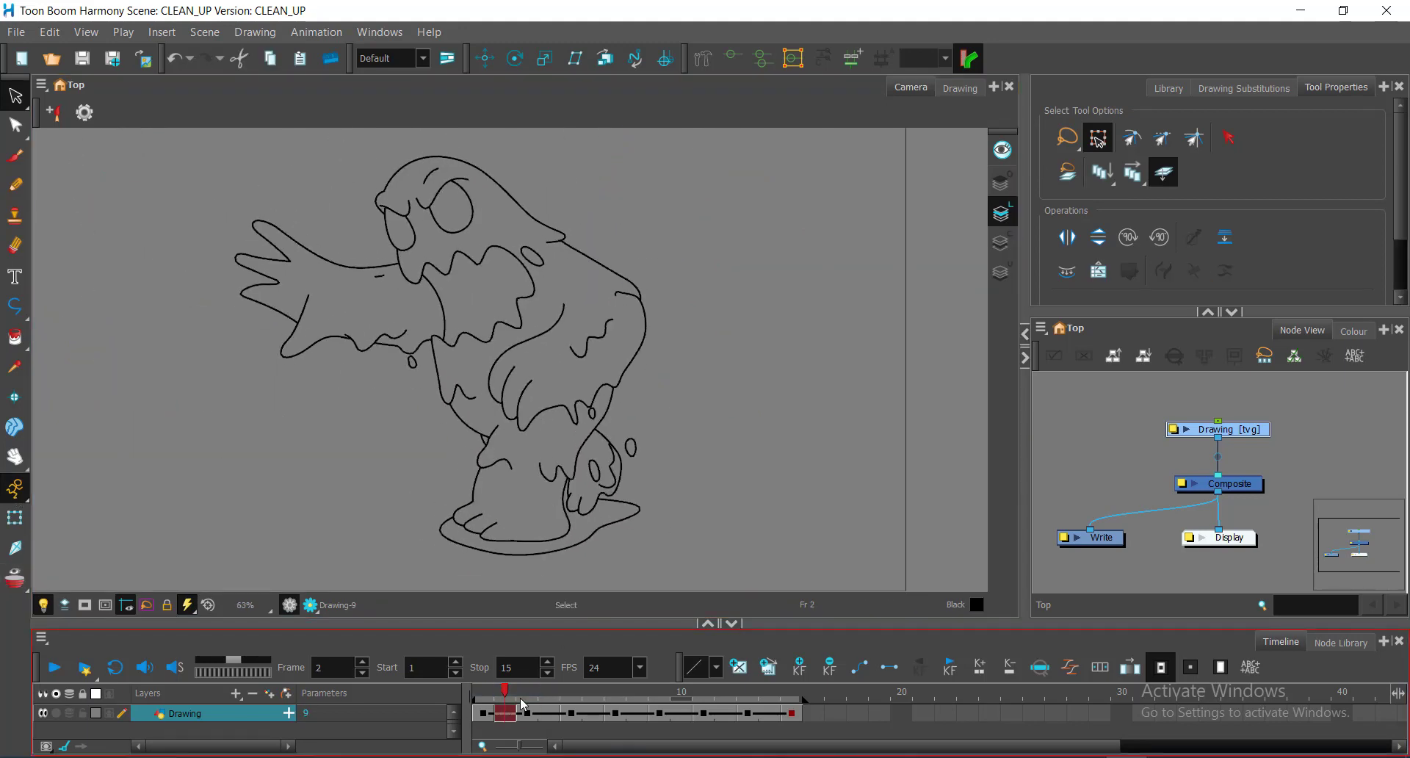
{"action": "left_click", "coordinate": [474, 706]}
{"action": "mouse_move", "coordinate": [472, 700]}
{"action": "left_mouse_down"}
{"action": "mouse_move", "coordinate": [518, 712]}
{"action": "mouse_move", "coordinate": [471, 712]}
{"action": "mouse_move", "coordinate": [527, 716]}
{"action": "mouse_move", "coordinate": [481, 716]}
{"action": "mouse_move", "coordinate": [528, 717]}
{"action": "mouse_move", "coordinate": [481, 717]}
{"action": "mouse_move", "coordinate": [536, 727]}
{"action": "mouse_move", "coordinate": [492, 725]}
{"action": "mouse_move", "coordinate": [528, 727]}
{"action": "left_mouse_up"}
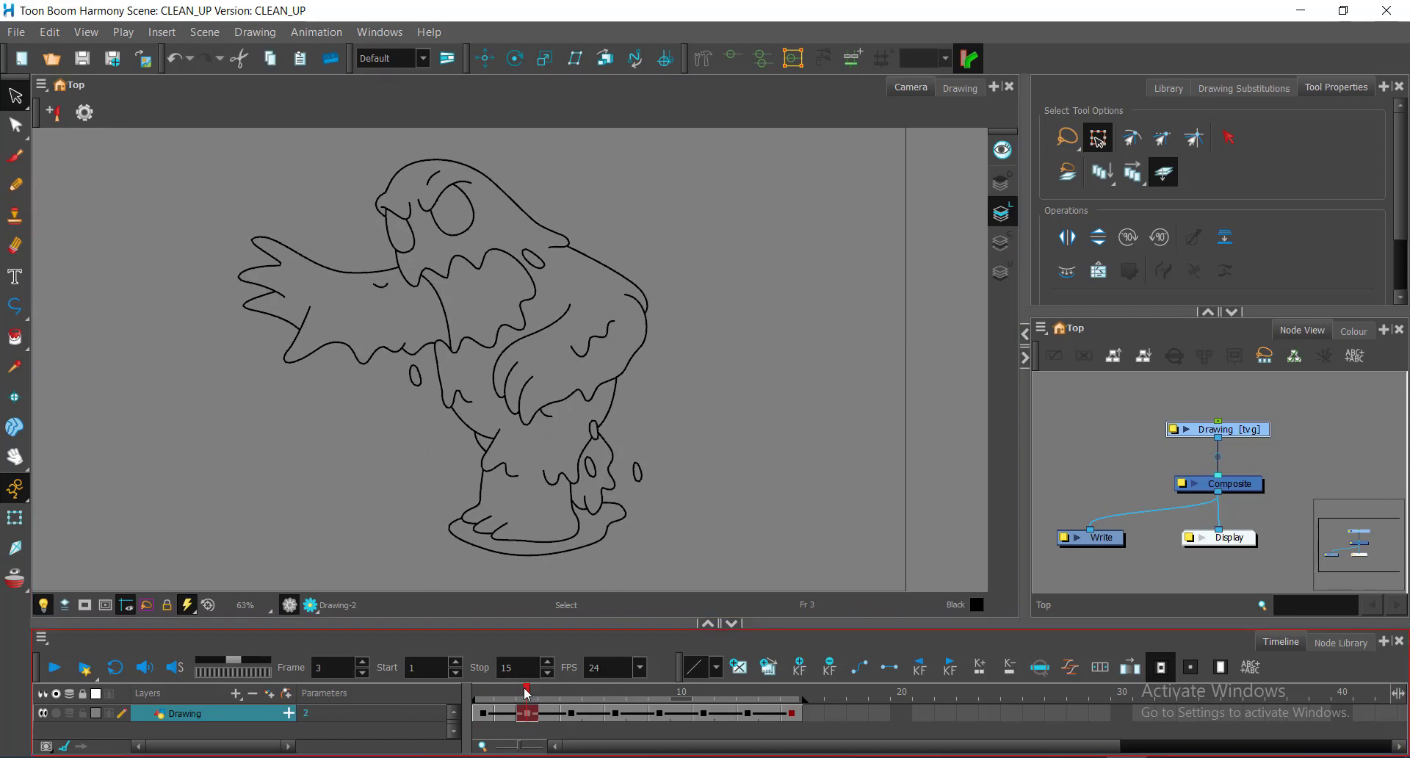
Step: Scrub between frames 1, 2 and 3 to compare the drawings, then select the frame 4 cell
{"action": "mouse_move", "coordinate": [526, 694]}
{"action": "left_mouse_down"}
{"action": "mouse_move", "coordinate": [483, 698]}
{"action": "mouse_move", "coordinate": [534, 715]}
{"action": "mouse_move", "coordinate": [485, 713]}
{"action": "mouse_move", "coordinate": [512, 722]}
{"action": "left_mouse_up"}
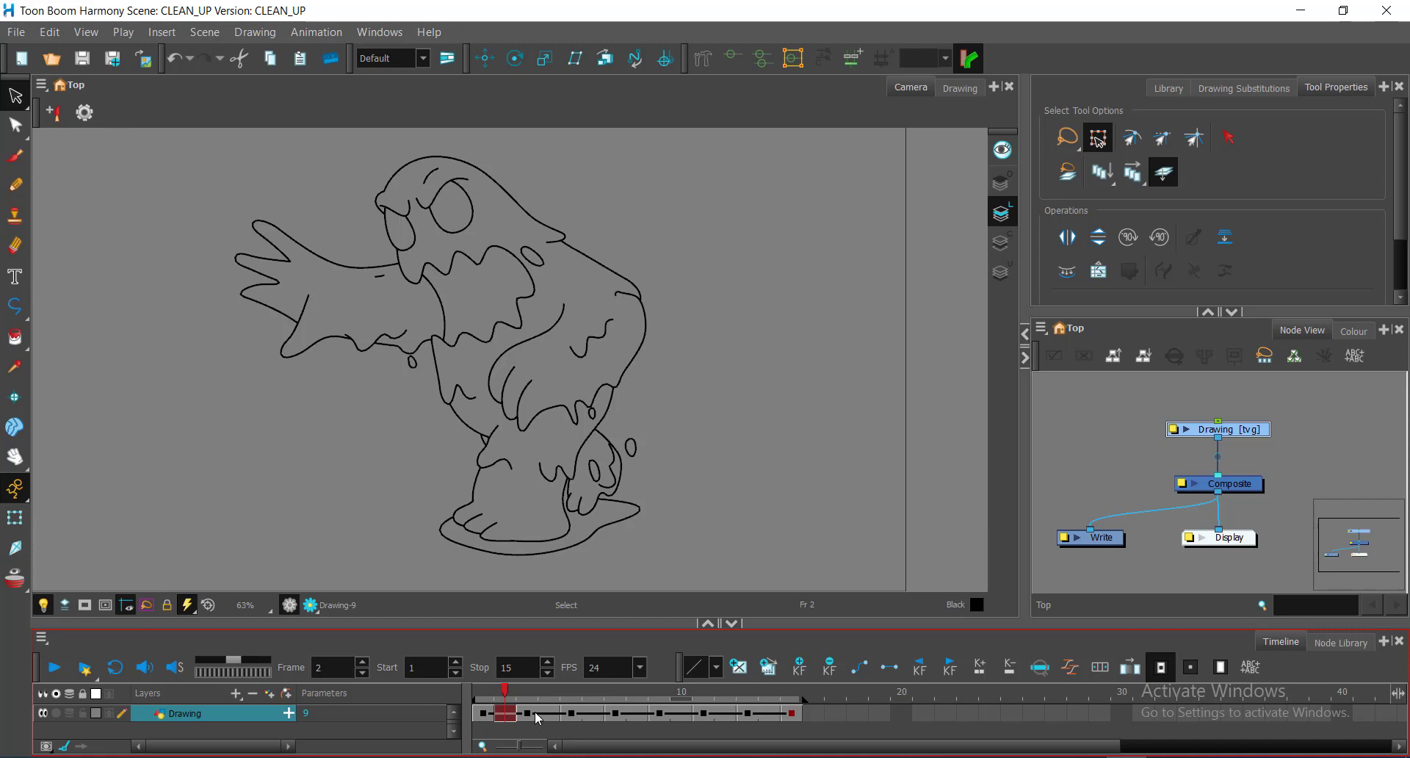
{"action": "mouse_move", "coordinate": [504, 694]}
{"action": "left_mouse_down"}
{"action": "mouse_move", "coordinate": [485, 698]}
{"action": "mouse_move", "coordinate": [506, 702]}
{"action": "left_mouse_up"}
{"action": "mouse_move", "coordinate": [506, 692]}
{"action": "left_mouse_down"}
{"action": "mouse_move", "coordinate": [484, 693]}
{"action": "mouse_move", "coordinate": [528, 698]}
{"action": "mouse_move", "coordinate": [483, 700]}
{"action": "mouse_move", "coordinate": [581, 702]}
{"action": "mouse_move", "coordinate": [478, 700]}
{"action": "mouse_move", "coordinate": [529, 705]}
{"action": "mouse_move", "coordinate": [477, 705]}
{"action": "mouse_move", "coordinate": [525, 705]}
{"action": "mouse_move", "coordinate": [481, 714]}
{"action": "mouse_move", "coordinate": [519, 716]}
{"action": "mouse_move", "coordinate": [502, 720]}
{"action": "left_mouse_up"}
{"action": "left_click", "coordinate": [550, 715]}
{"action": "left_click", "coordinate": [551, 714]}
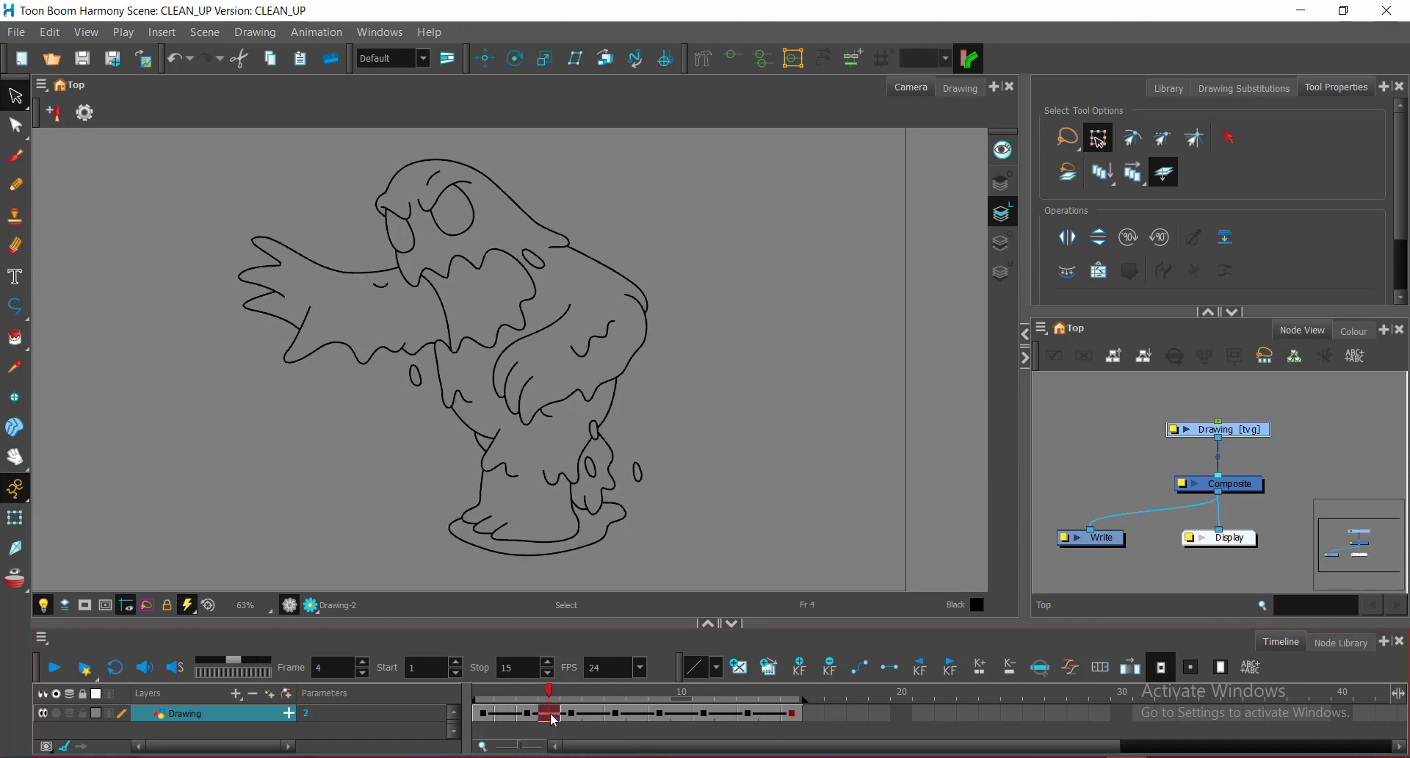
Step: Try clearing frame 4's exposure, then trim the onion skin to show only the following drawing in green
{"action": "right_click", "coordinate": [550, 714]}
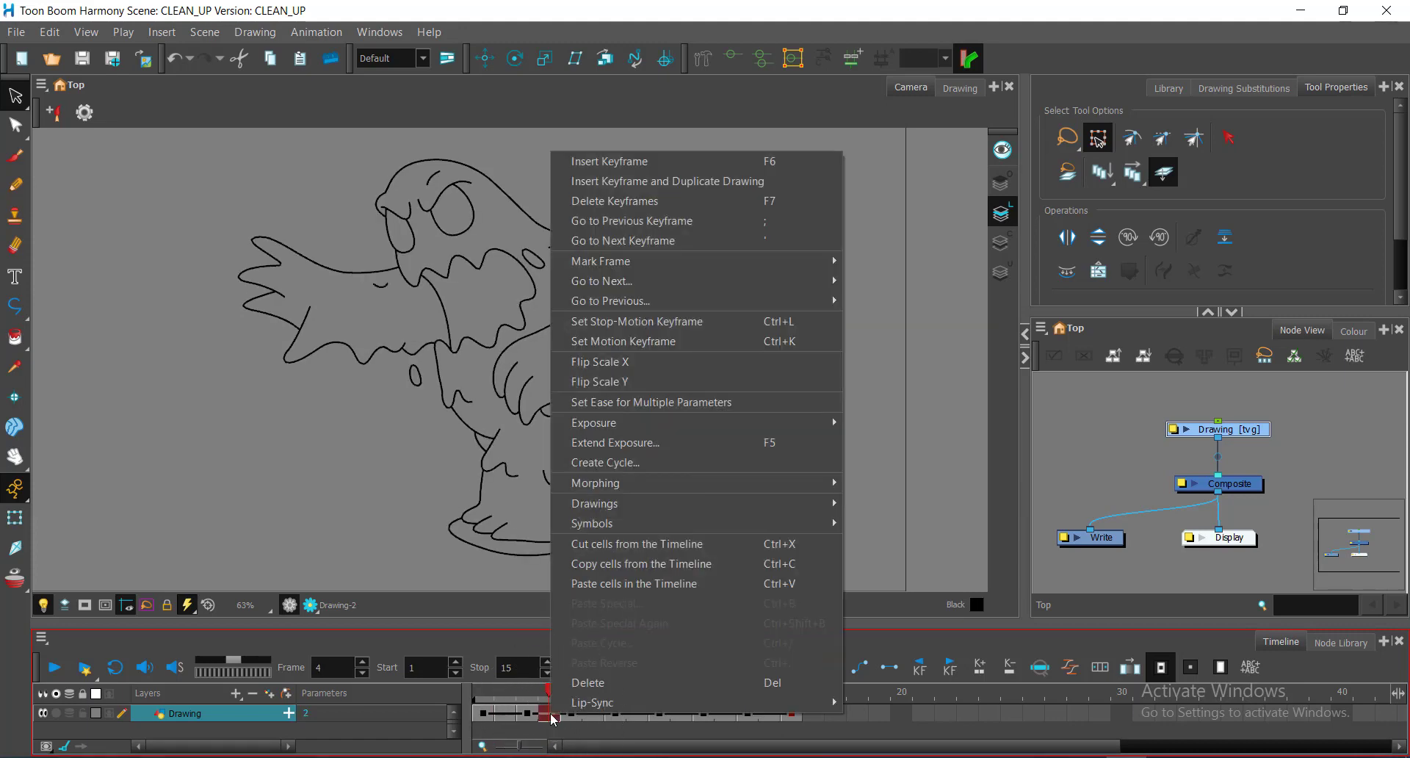
{"action": "mouse_move", "coordinate": [728, 421]}
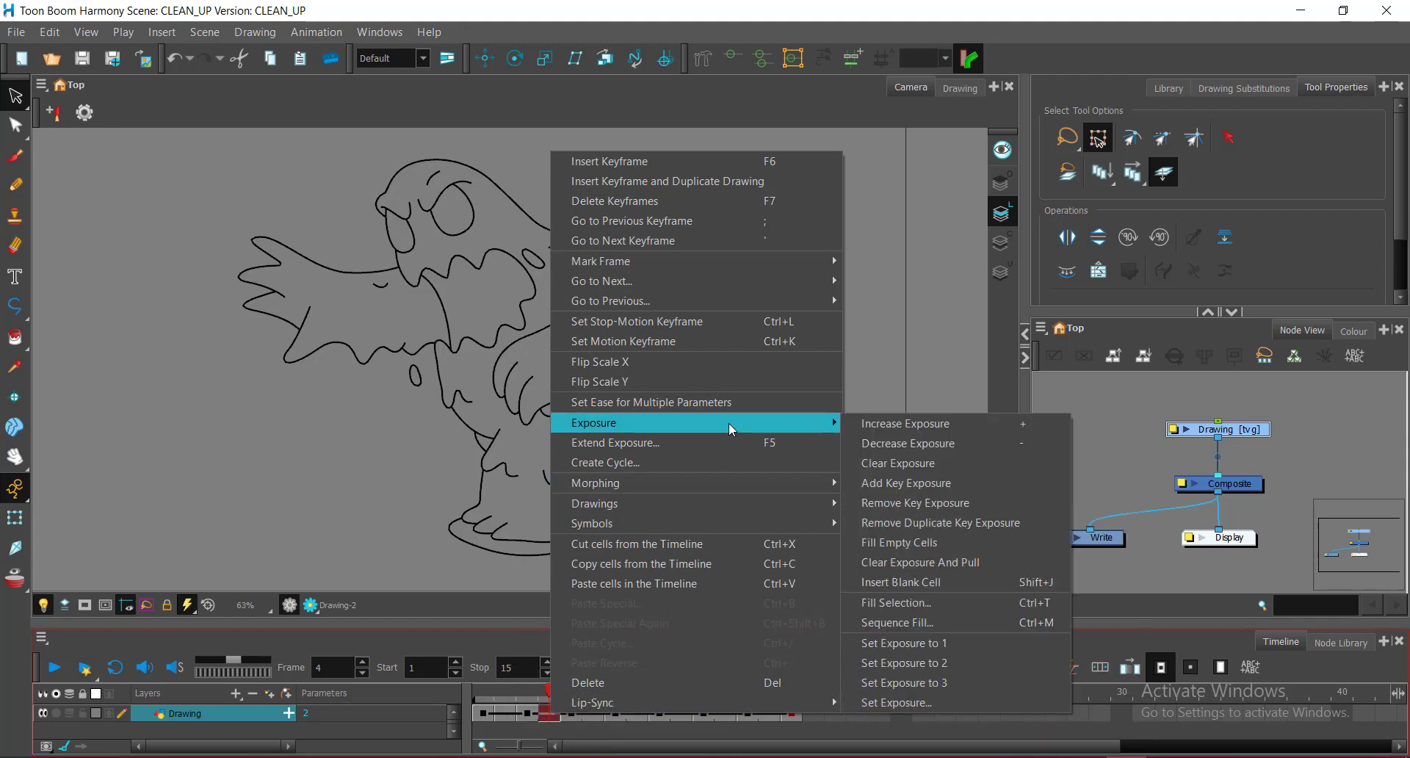
{"action": "left_click", "coordinate": [966, 461]}
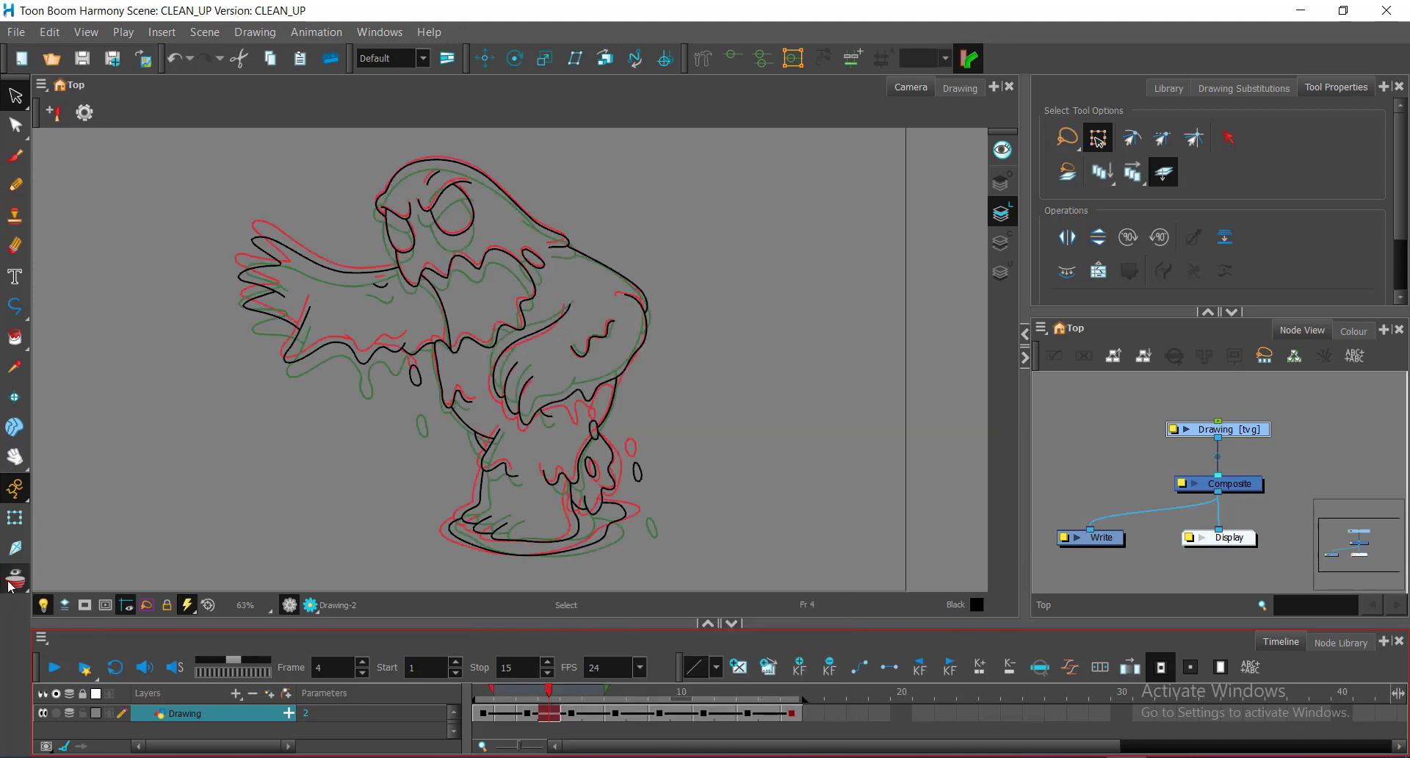
{"action": "key", "text": "ctrl"}
{"action": "left_click_drag", "start_coordinate": [498, 690], "coordinate": [515, 688]}
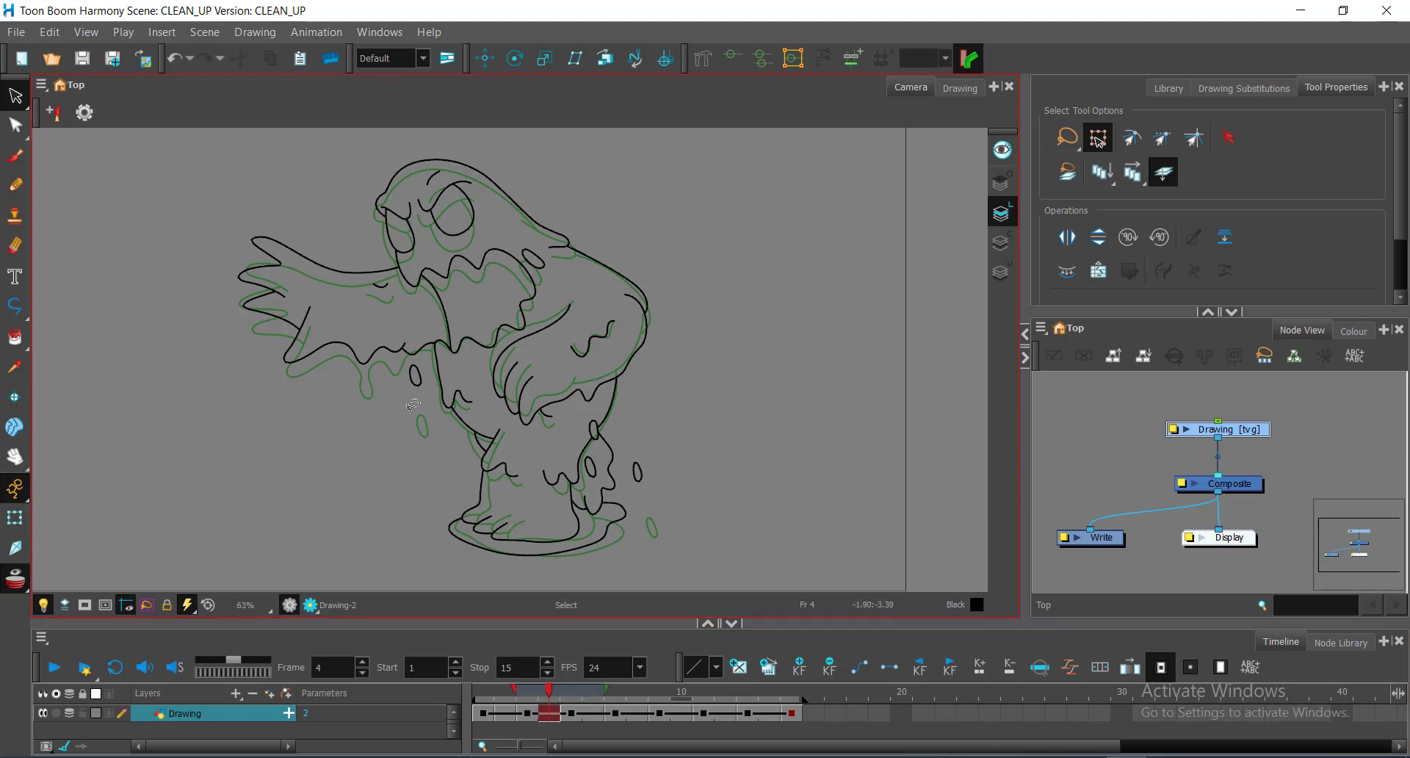
Step: Clear frame 4's exposure with Exposure > Clear Exposure so the cell is empty
{"action": "right_click", "coordinate": [553, 714]}
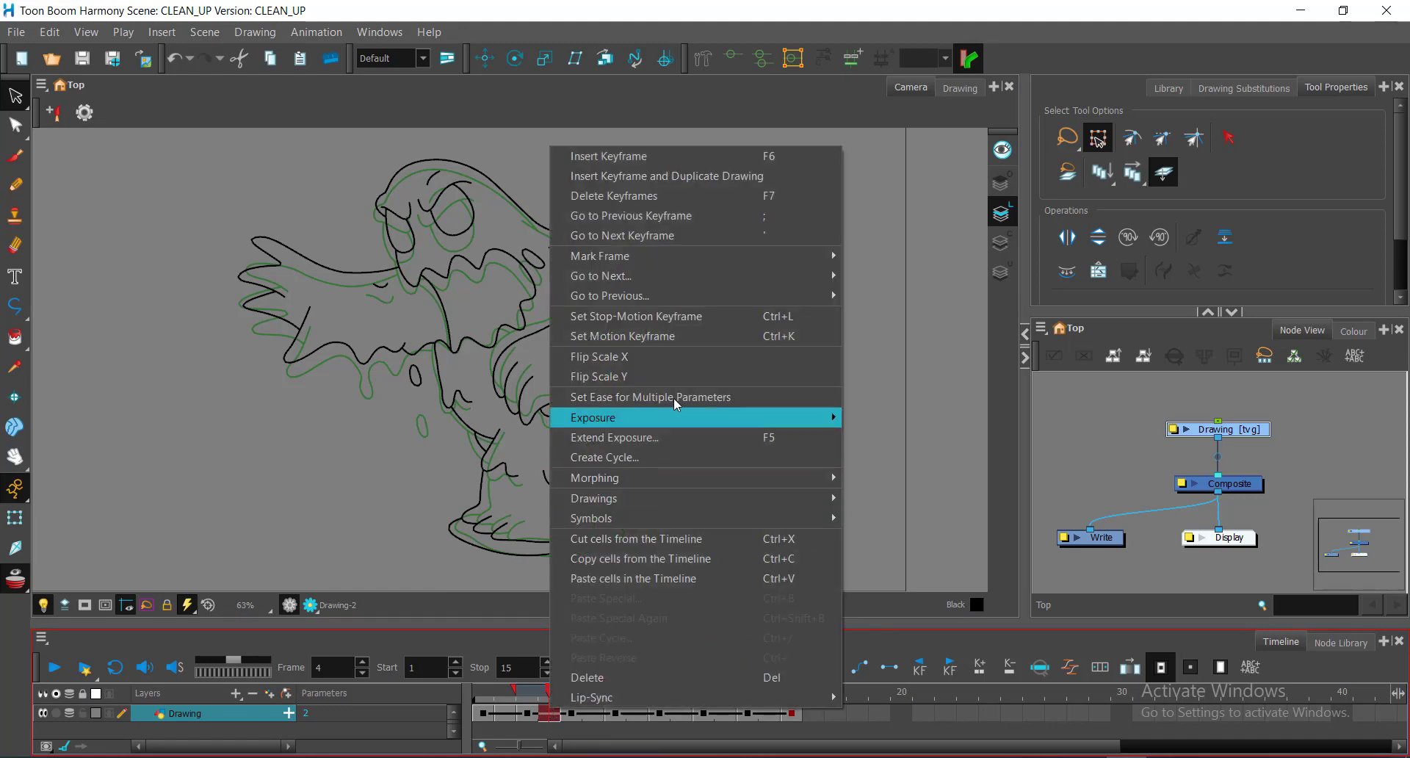
{"action": "mouse_move", "coordinate": [840, 425]}
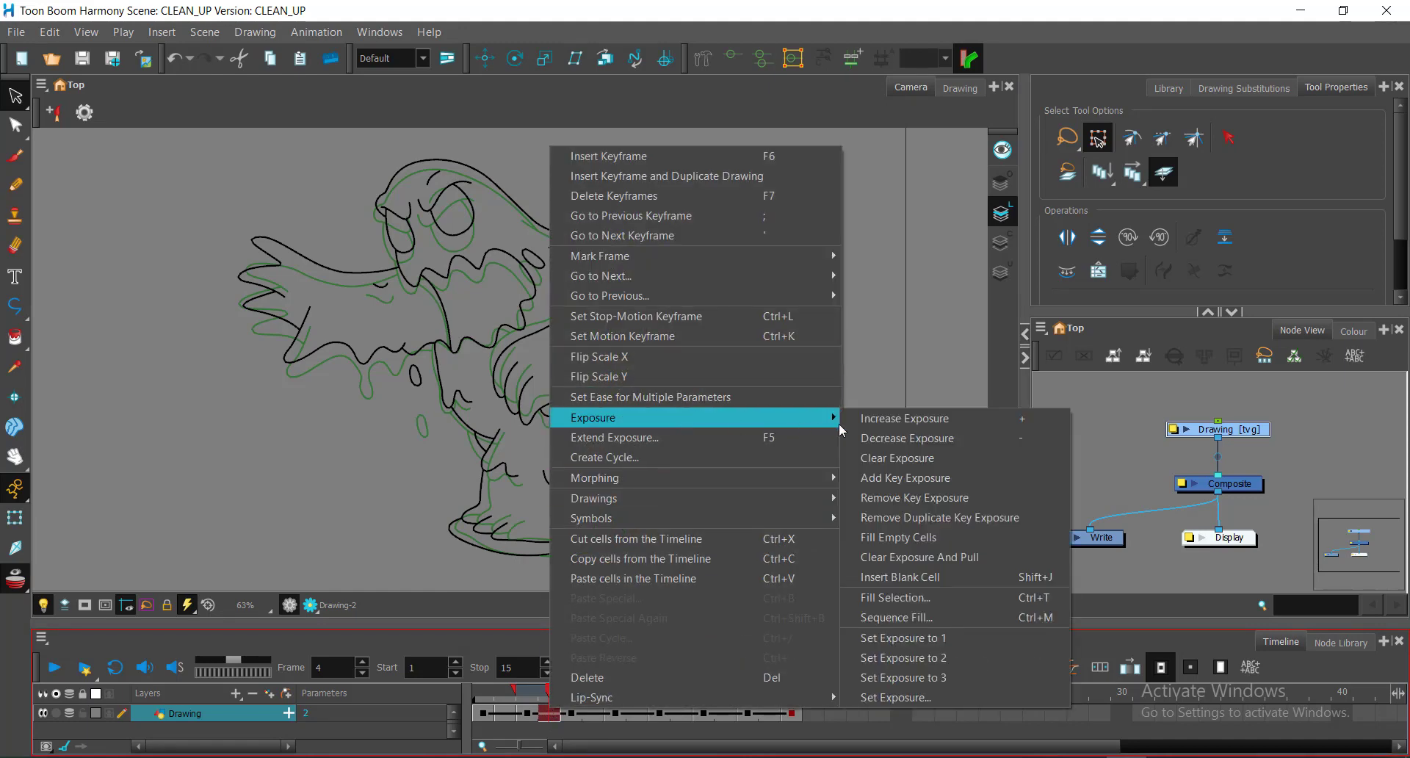
{"action": "left_click", "coordinate": [919, 460]}
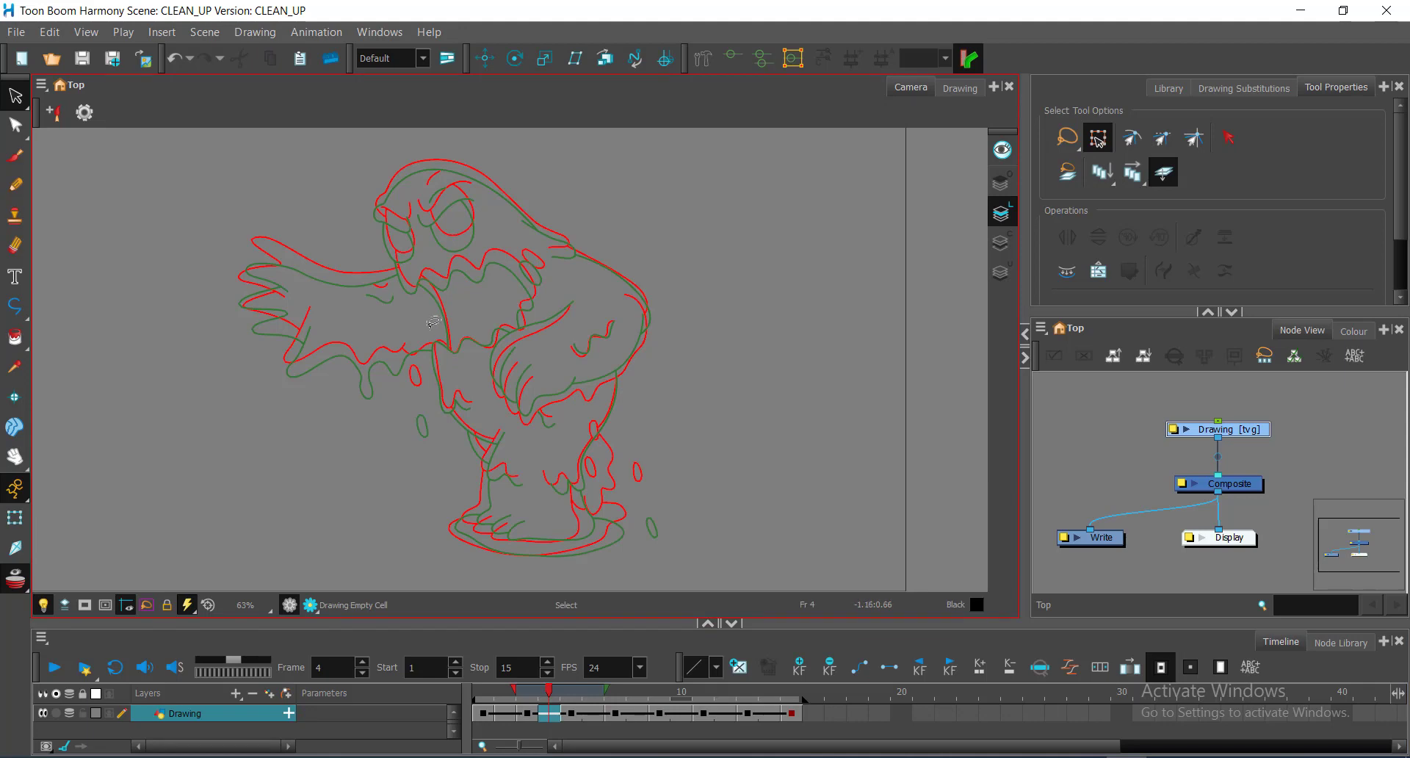
Step: Zoom in on the monster's torso outlines and recentre the view to check the green onion skin
{"action": "key", "text": "alt+z"}
{"action": "left_click", "coordinate": [409, 357]}
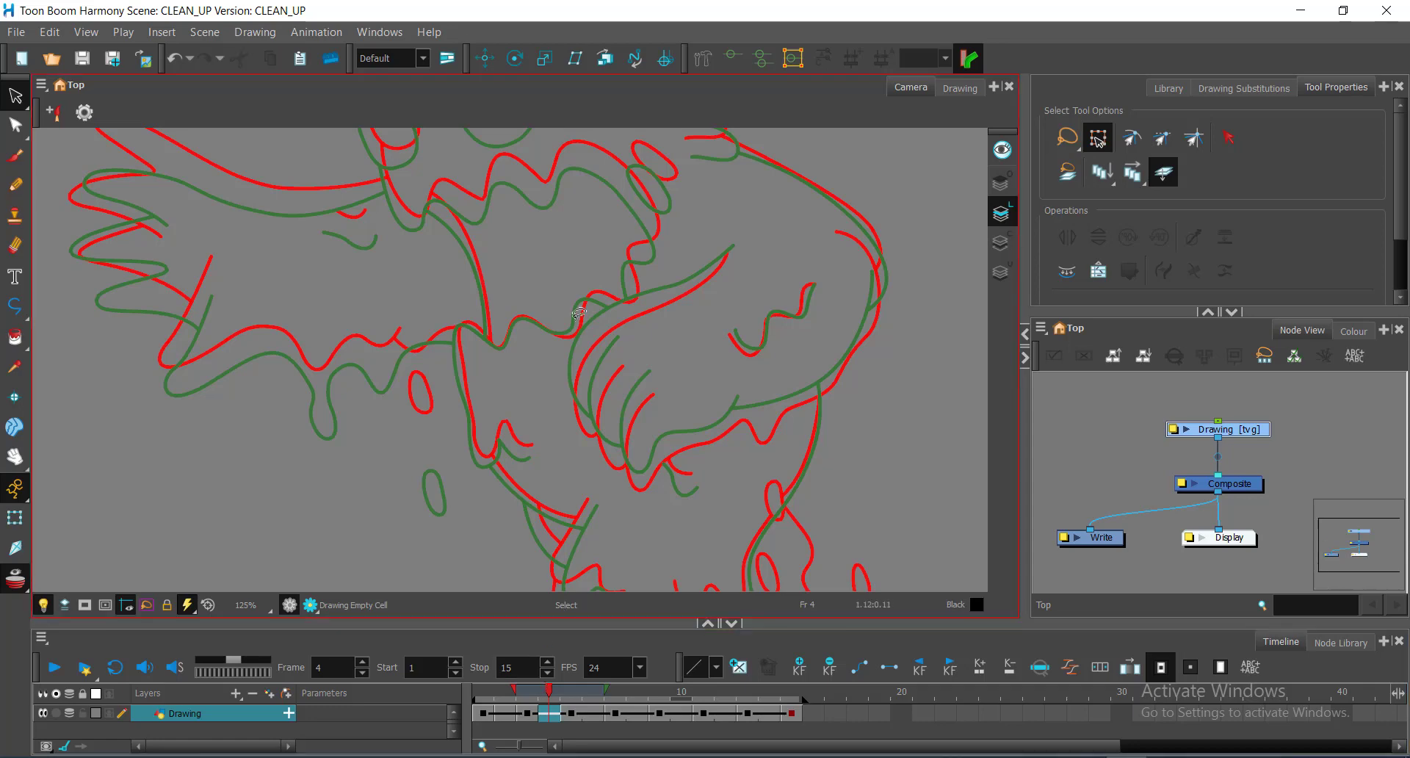
{"action": "scroll", "coordinate": [579, 313], "scroll_direction": "down", "scroll_amount": 4}
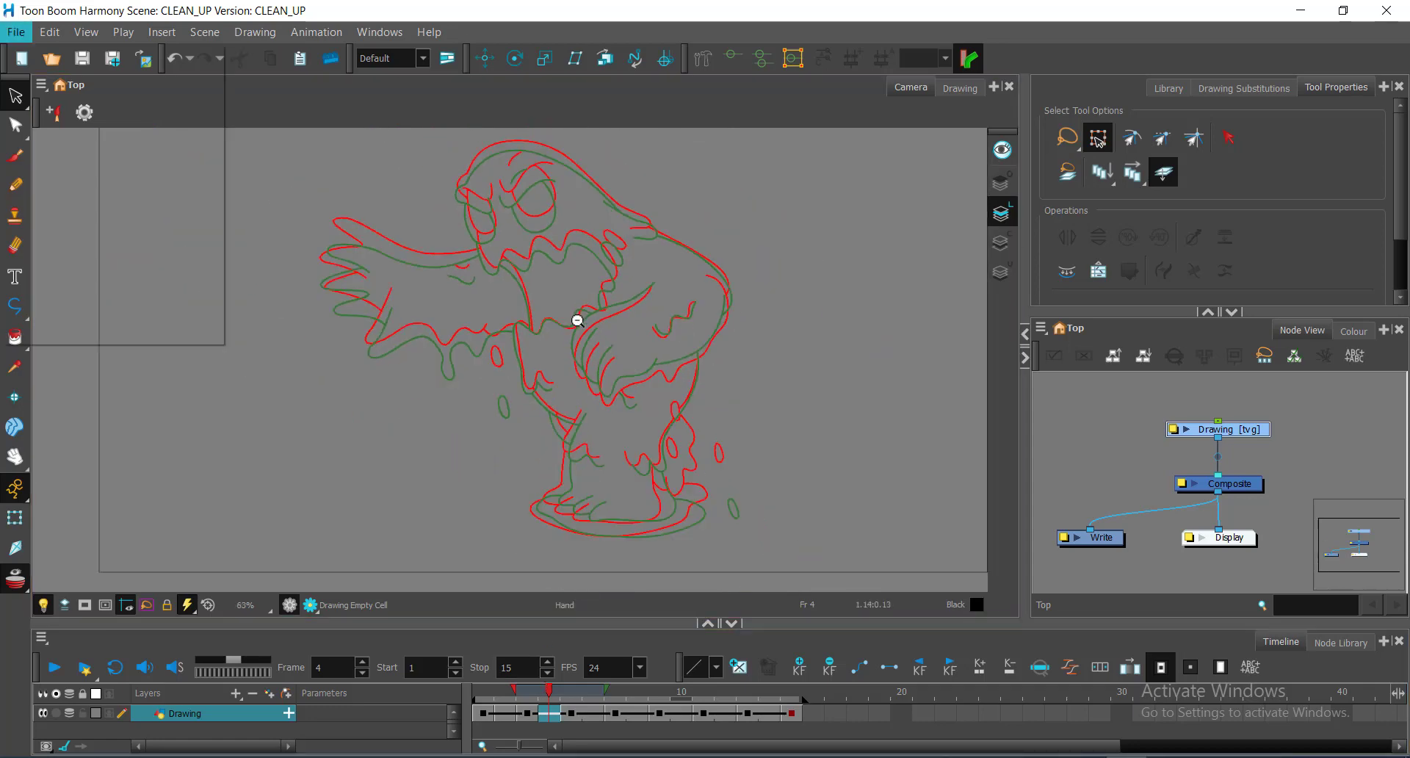
{"action": "left_click_drag", "start_coordinate": [549, 333], "coordinate": [530, 340]}
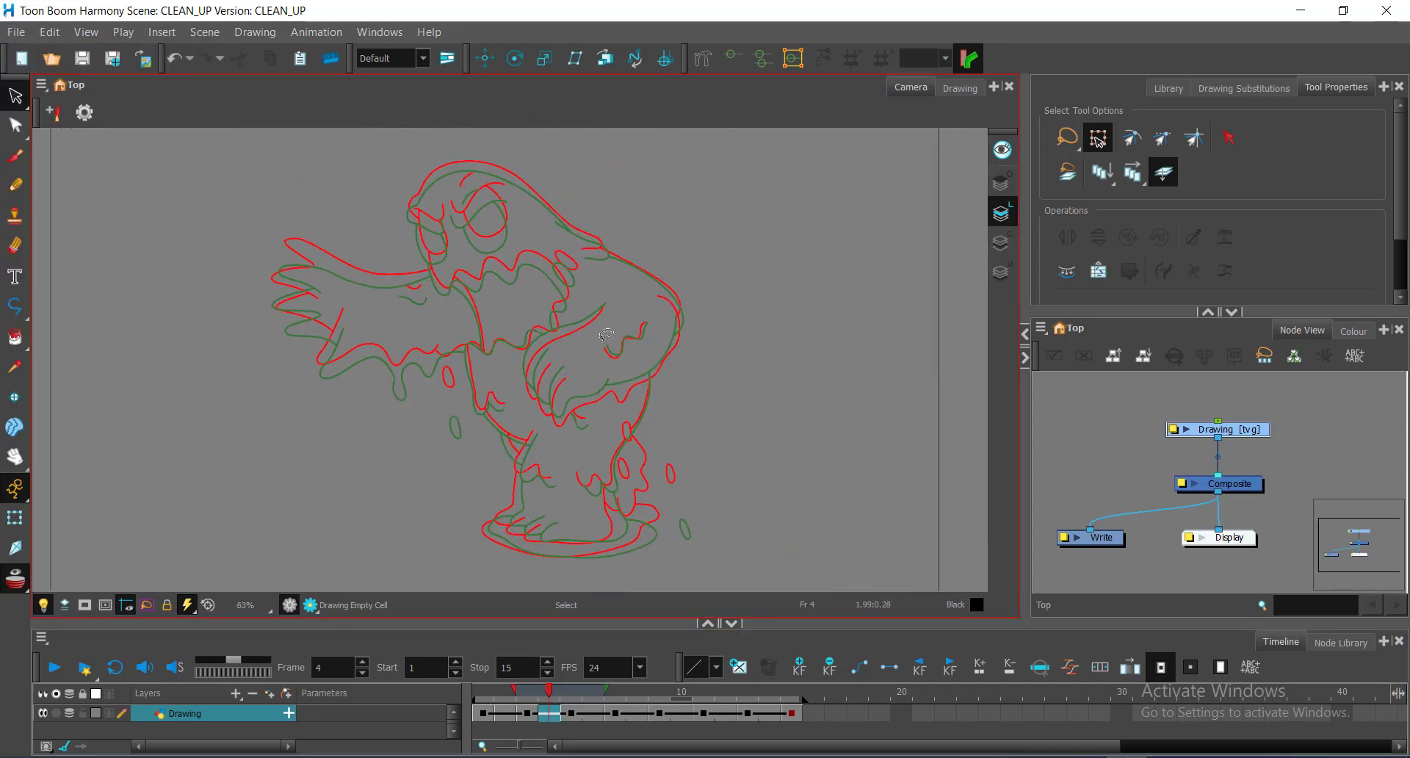